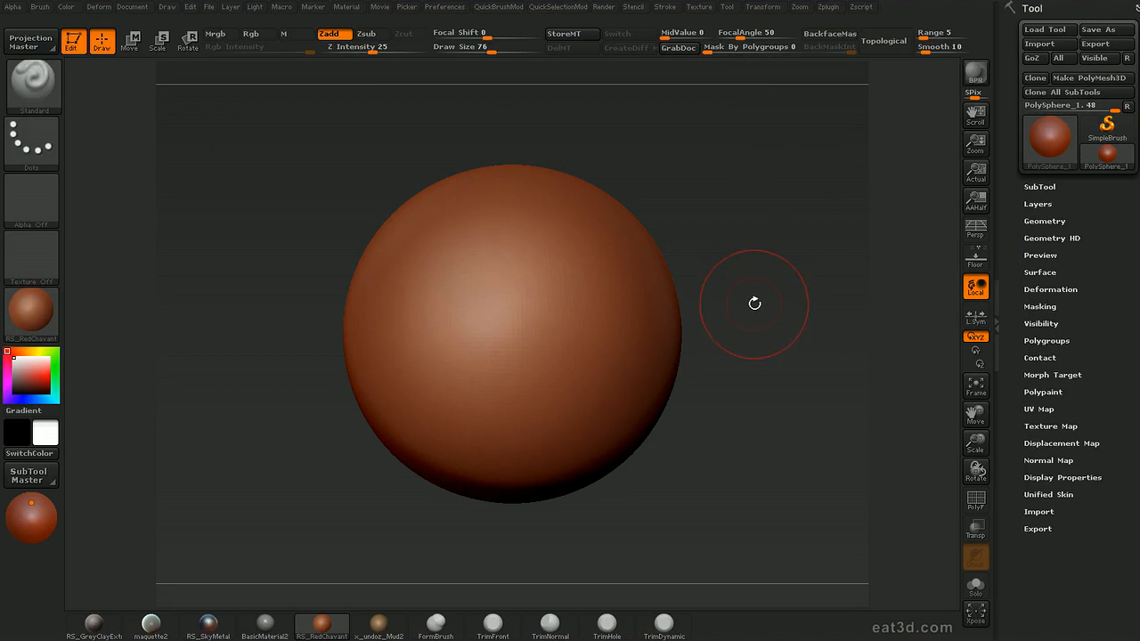
mouse_move(758, 303)
alt+mouse_down()
mouse_move(774, 313)
mouse_move(773, 283)
mouse_move(781, 297)
alt+mouse_up()
key(shift)
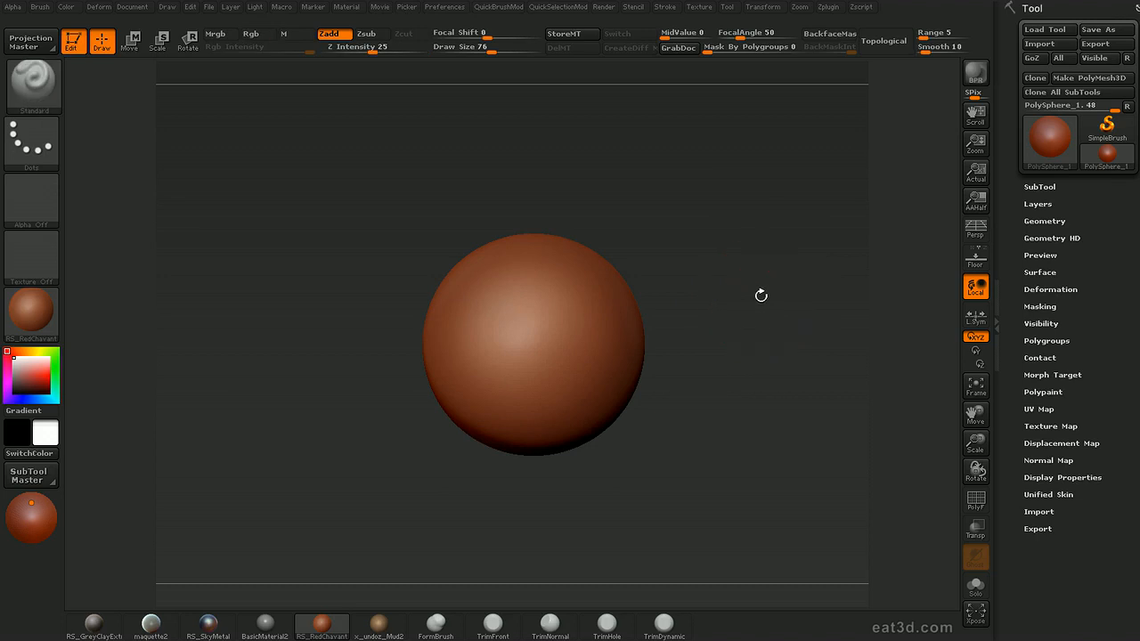
alt+drag(761, 294, 768, 323)
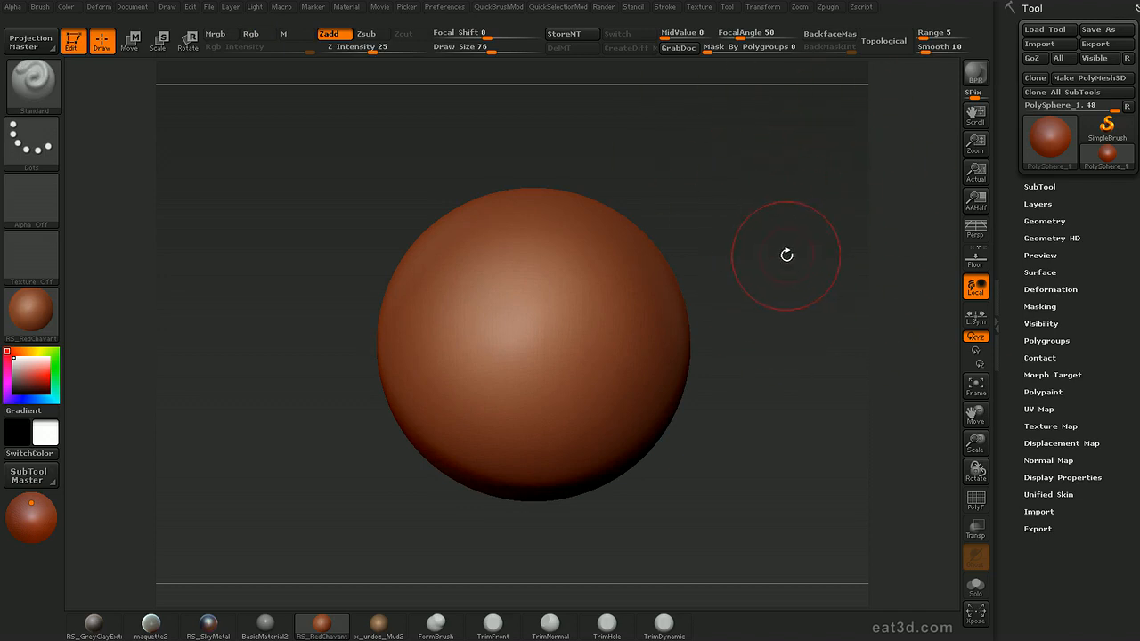
mouse_move(775, 321)
alt+mouse_down()
mouse_move(772, 274)
mouse_move(788, 331)
mouse_move(825, 313)
mouse_move(828, 324)
alt+mouse_up()
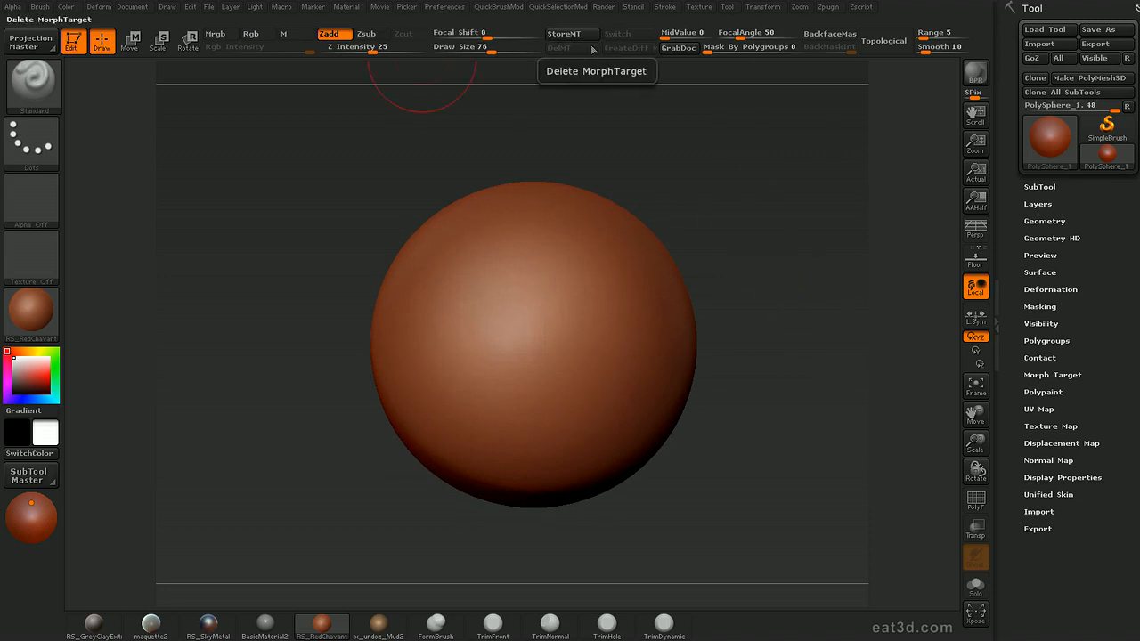
alt+drag(798, 255, 781, 252)
key(s)
click(578, 286)
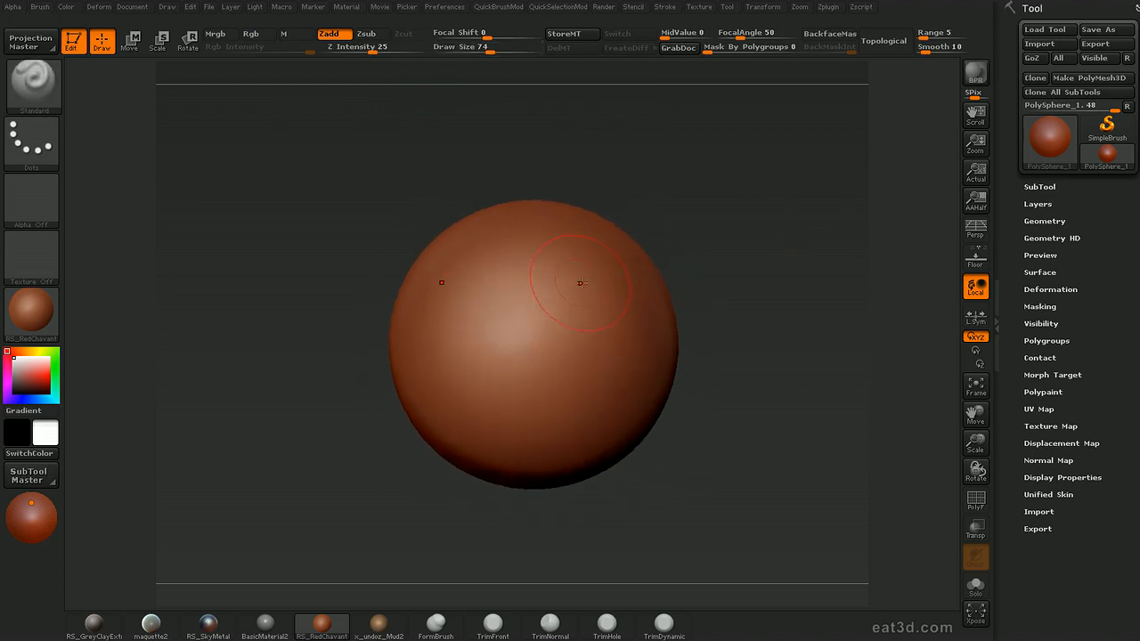
- Store a morph target of the sphere, sculpt a small test mark and toggle between the stored and current shapes
click(564, 33)
mouse_move(581, 294)
mouse_down()
mouse_move(592, 299)
mouse_move(578, 287)
mouse_up()
drag(700, 214, 670, 207)
click(627, 36)
click(630, 38)
click(632, 39)
click(633, 39)
click(634, 40)
alt+drag(700, 168, 672, 127)
- Delete the stored morph target and store a new one from the sphere's current shape
click(597, 301)
click(618, 34)
click(579, 48)
click(579, 38)
- Carve a winding symmetrical groove across the front of the sphere with the Dam_Standard brush
alt+drag(670, 241, 710, 225)
key([)
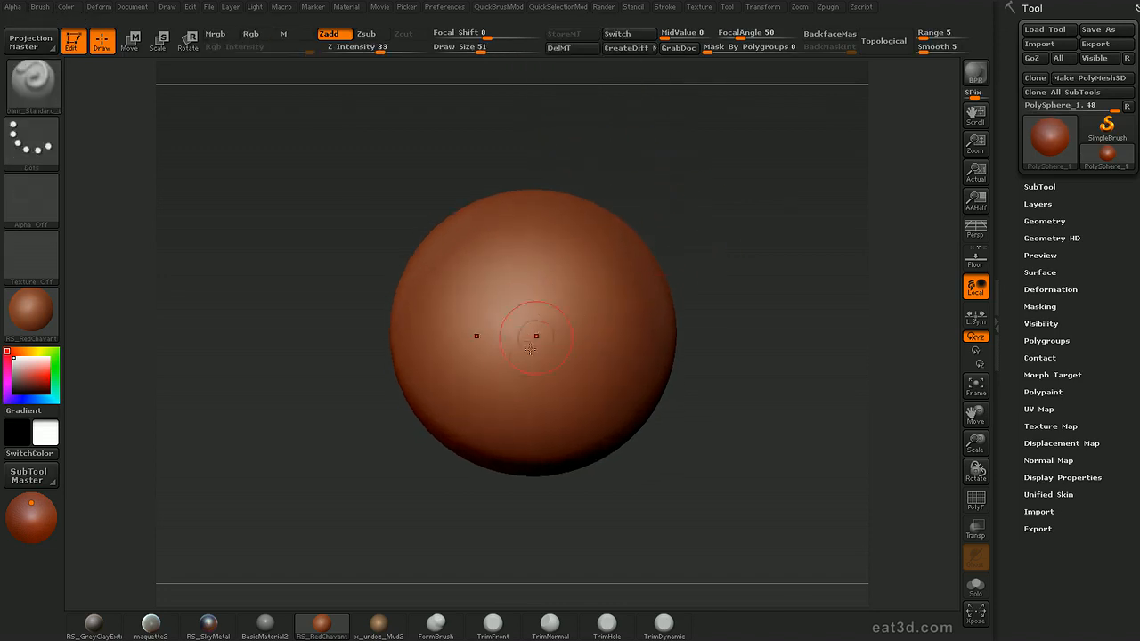
mouse_move(537, 351)
mouse_down()
mouse_move(548, 286)
mouse_move(623, 283)
mouse_move(717, 225)
mouse_move(730, 236)
mouse_move(802, 193)
mouse_move(772, 169)
mouse_up()
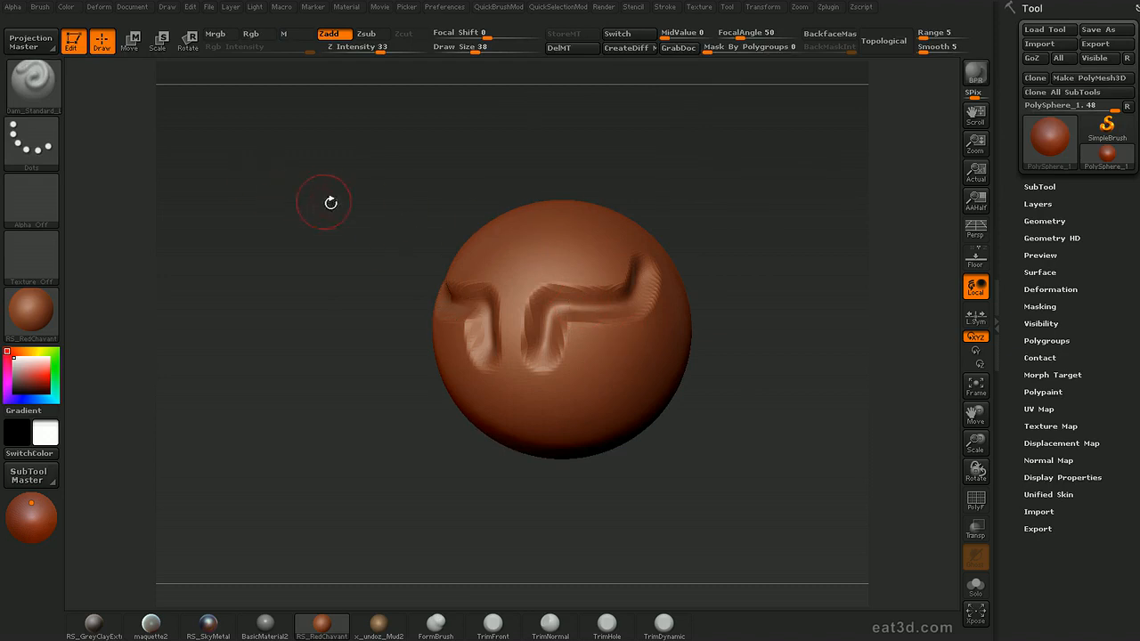
- Erase the carved grooves back to the stored morph target with the Morph brush at Z Intensity 100 and draw size 53
key(b)
click(792, 259)
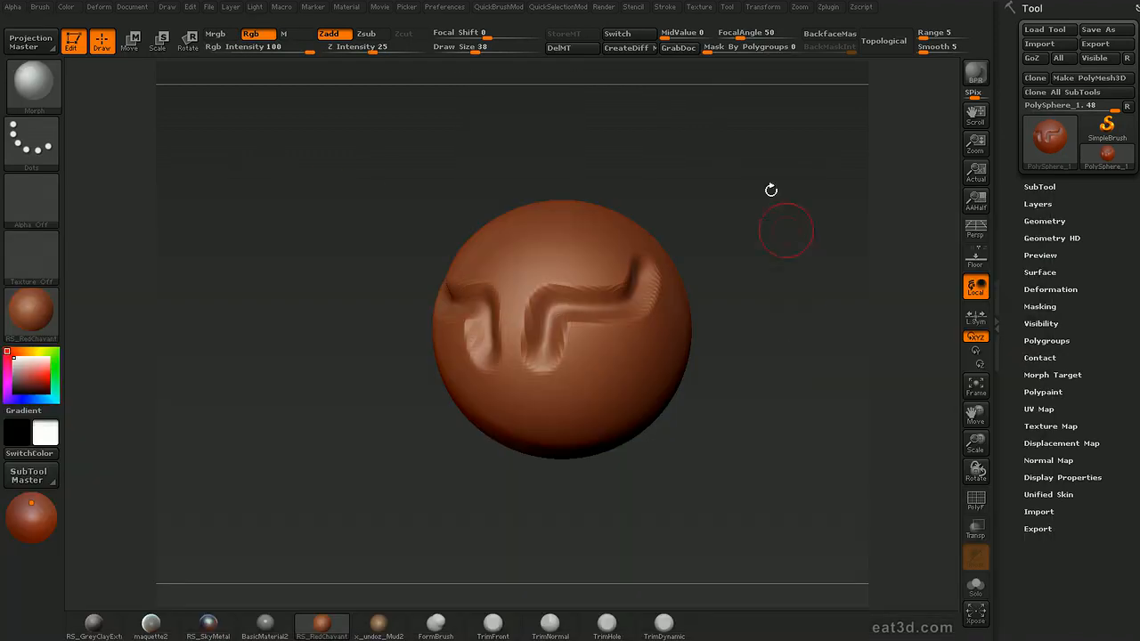
drag(367, 49, 431, 50)
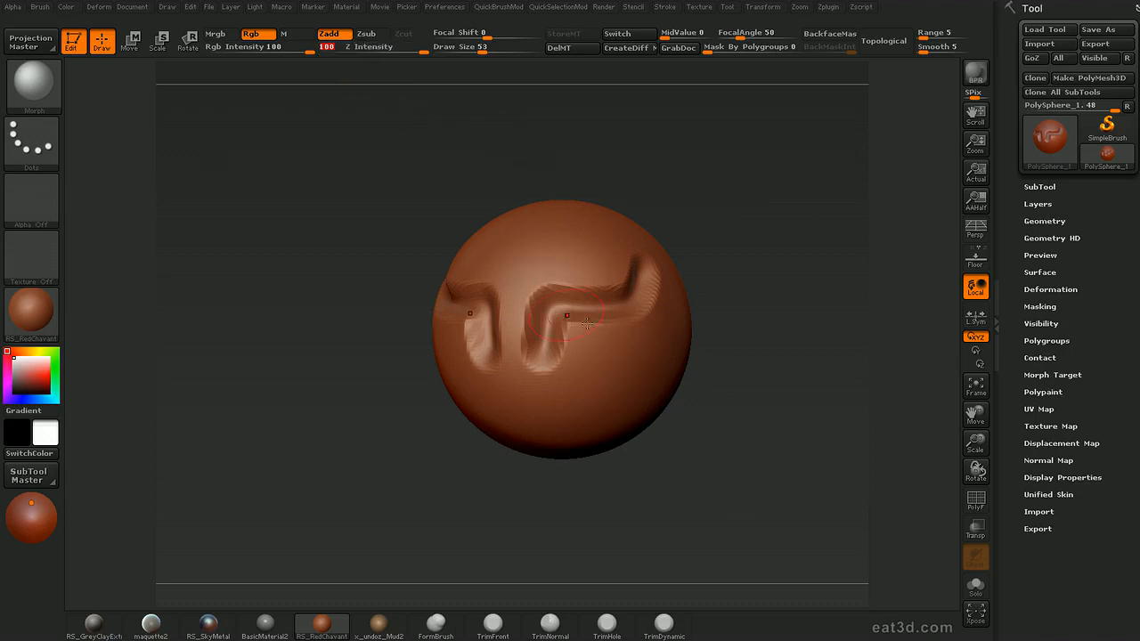
mouse_move(588, 297)
mouse_down()
mouse_move(548, 307)
mouse_move(545, 343)
mouse_move(571, 301)
mouse_up()
drag(629, 266, 635, 300)
mouse_move(766, 233)
alt+mouse_down()
mouse_move(789, 224)
mouse_move(769, 206)
mouse_move(701, 189)
alt+mouse_up()
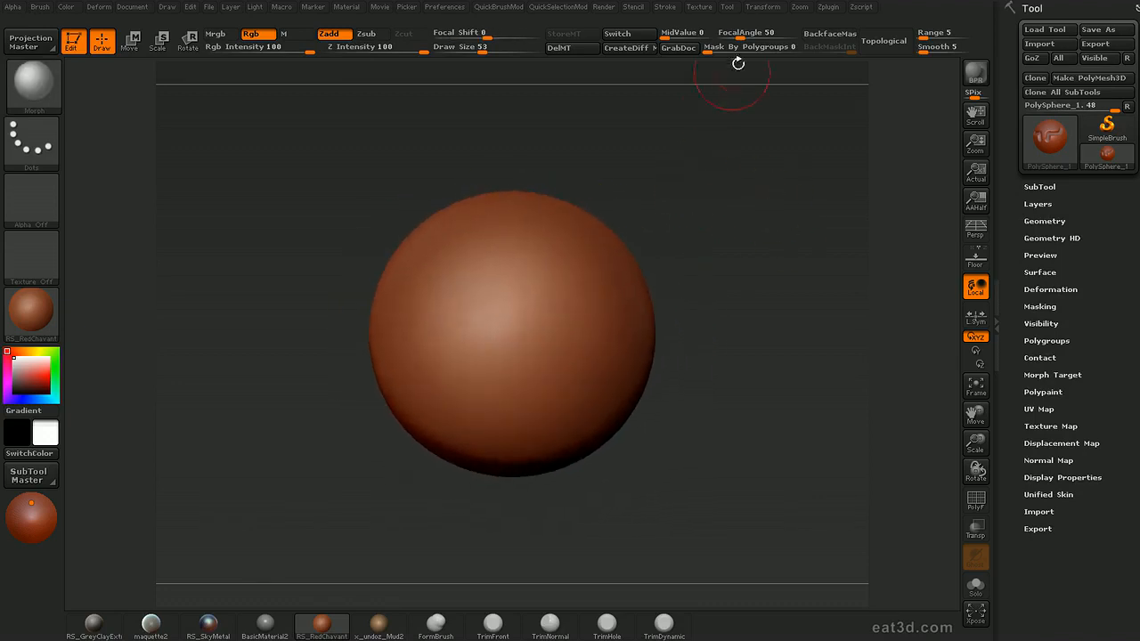
- Dock the Brush palette beside the canvas and bring its Auto Masking options into view
key(shift)
click(40, 7)
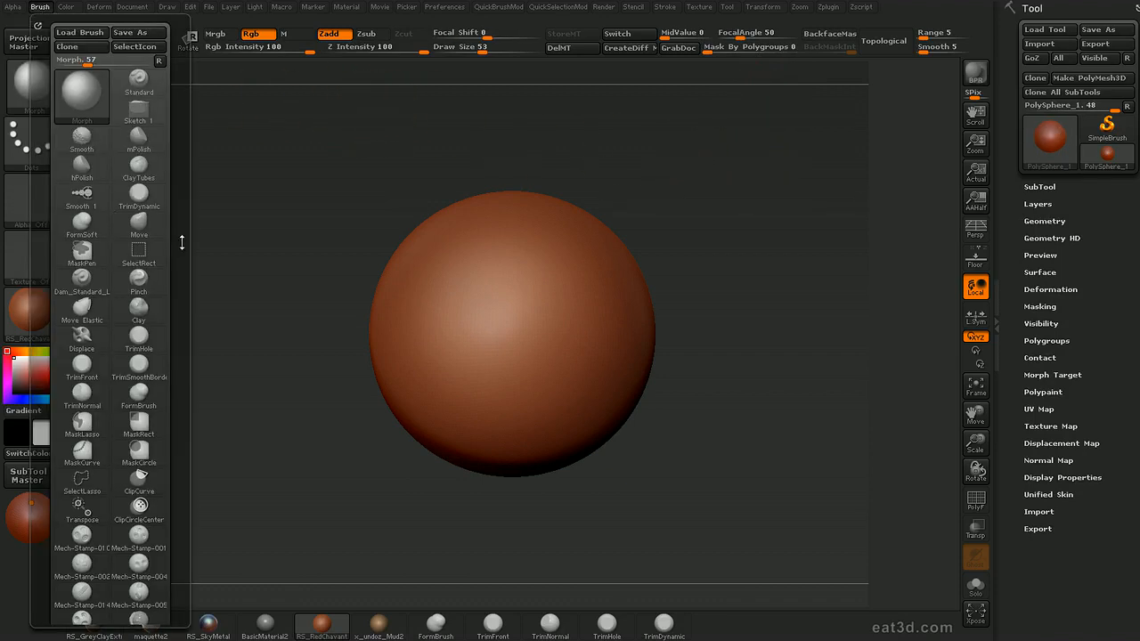
click(37, 26)
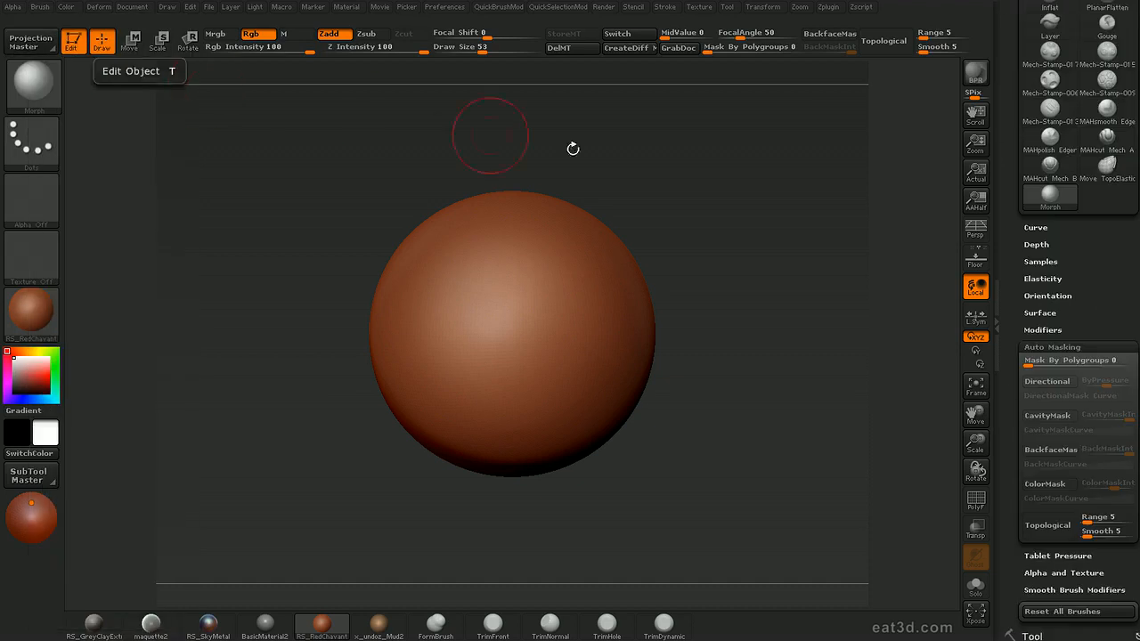
mouse_move(1089, 272)
mouse_down()
mouse_move(1093, 178)
mouse_move(1095, 200)
mouse_move(1096, 189)
mouse_up()
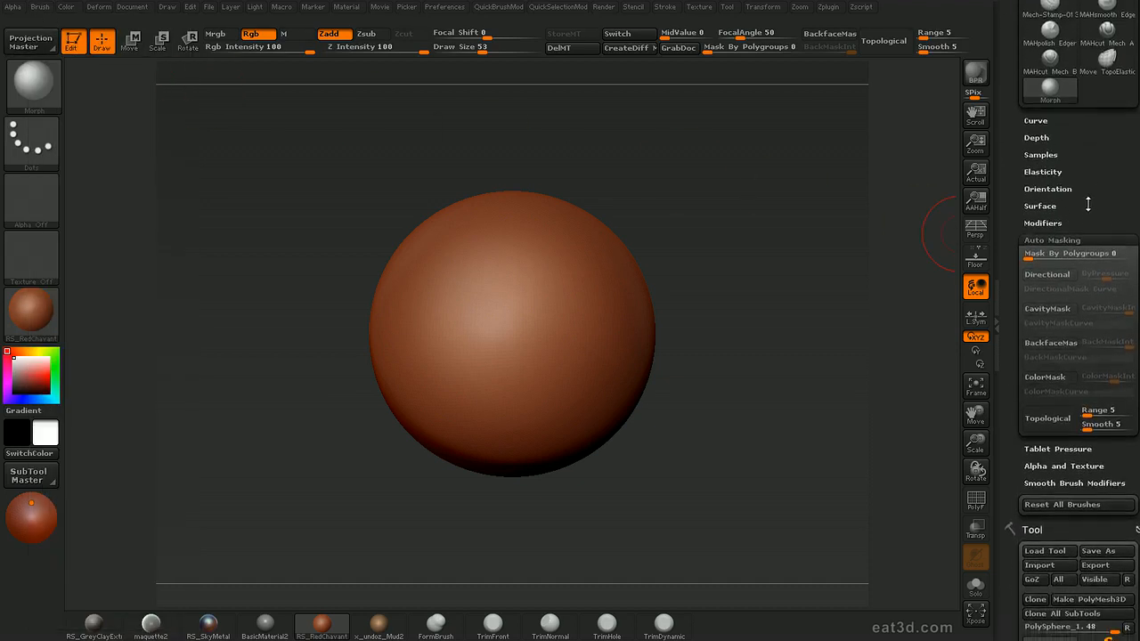
mouse_move(1069, 259)
mouse_down()
mouse_move(1116, 256)
mouse_move(1024, 259)
mouse_up()
- Show the sphere's polygon wireframe and hide one vertical half of the mesh
mouse_move(801, 356)
alt+mouse_down()
mouse_move(810, 311)
mouse_move(801, 332)
alt+mouse_up()
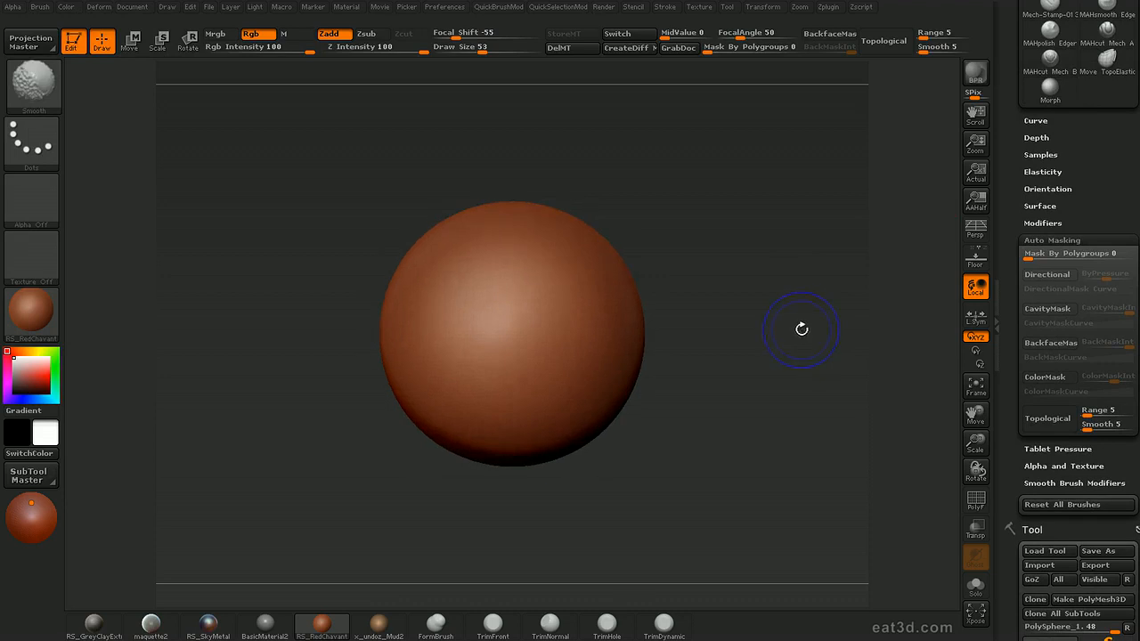
key(shift+f)
alt+drag(753, 275, 798, 282)
ctrl+shift+drag(346, 142, 558, 520)
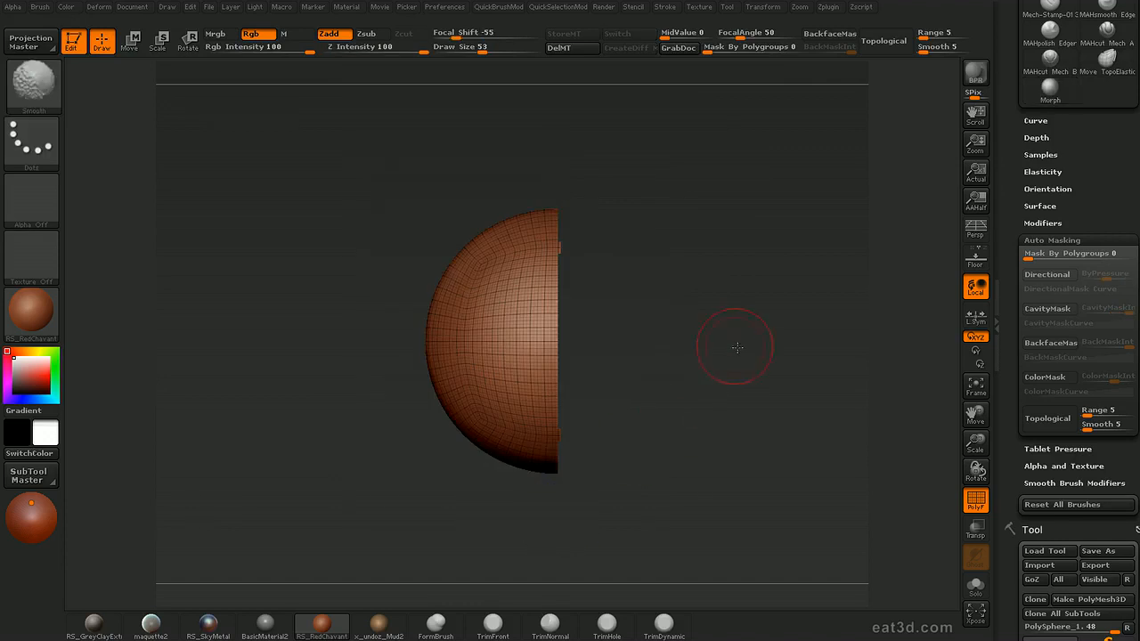
alt+drag(733, 347, 726, 311)
ctrl+shift+drag(705, 122, 558, 520)
drag(659, 363, 669, 345)
- Assign the visible half of the sphere to its own polygroup
scroll(1083, 189, down, 10)
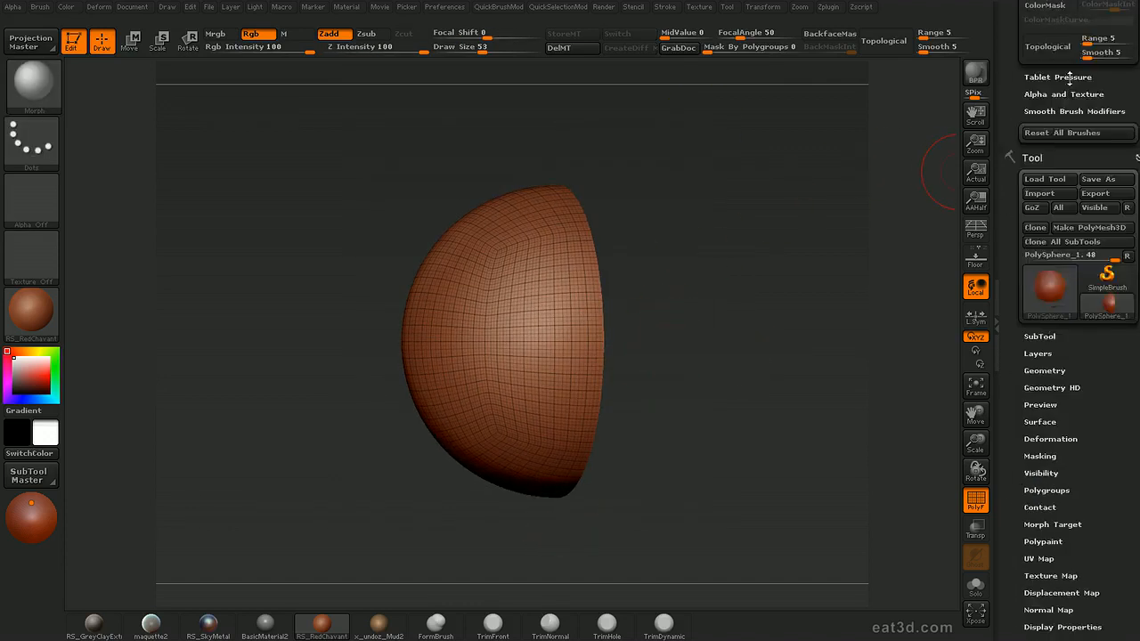
scroll(1079, 283, up, 3)
scroll(1077, 285, up, 2)
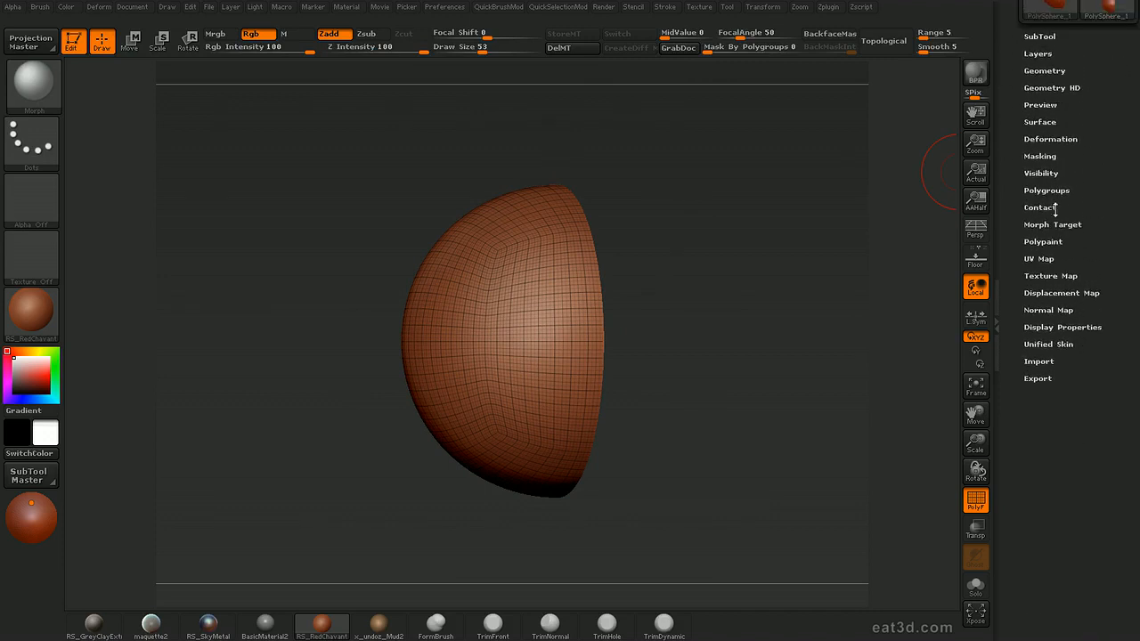
click(1047, 189)
click(1052, 247)
mouse_move(739, 390)
mouse_down()
mouse_move(771, 395)
mouse_move(755, 394)
mouse_up()
- Unhide the whole sphere and set the brush's Mask By Polygroups to 100
key(f)
drag(1095, 316, 1069, 503)
mouse_move(1014, 311)
mouse_down()
mouse_move(1003, 397)
mouse_move(1007, 246)
mouse_up()
ctrl+shift+click(882, 305)
shift+drag(873, 288, 857, 283)
alt+drag(857, 283, 841, 251)
mouse_move(1092, 504)
mouse_down()
mouse_move(1040, 119)
mouse_move(1131, 129)
mouse_up()
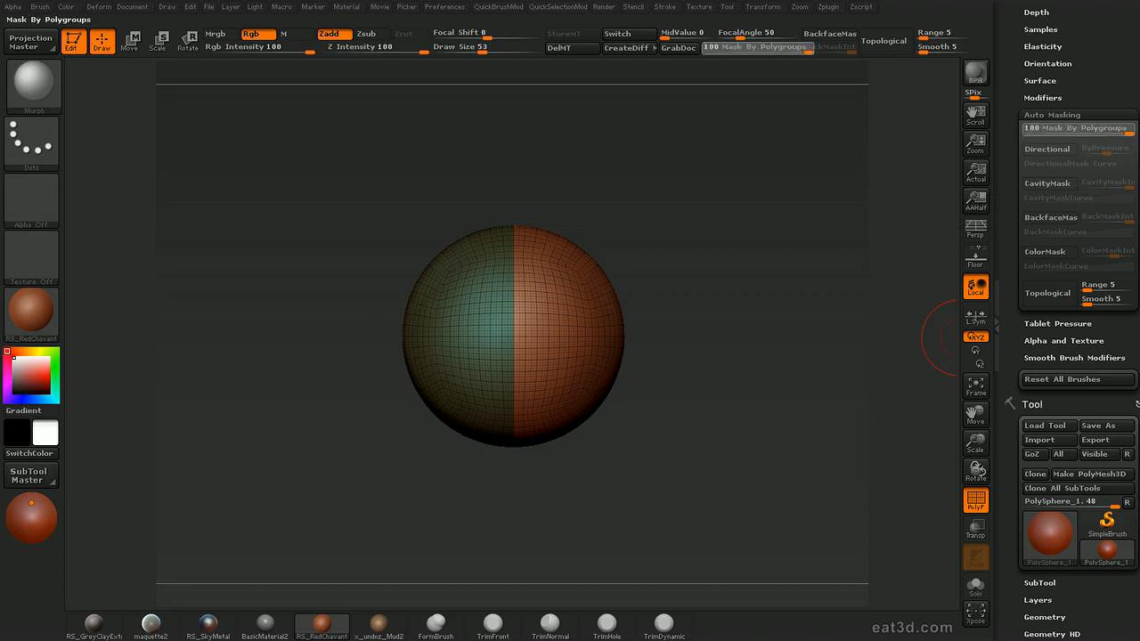
drag(744, 321, 774, 342)
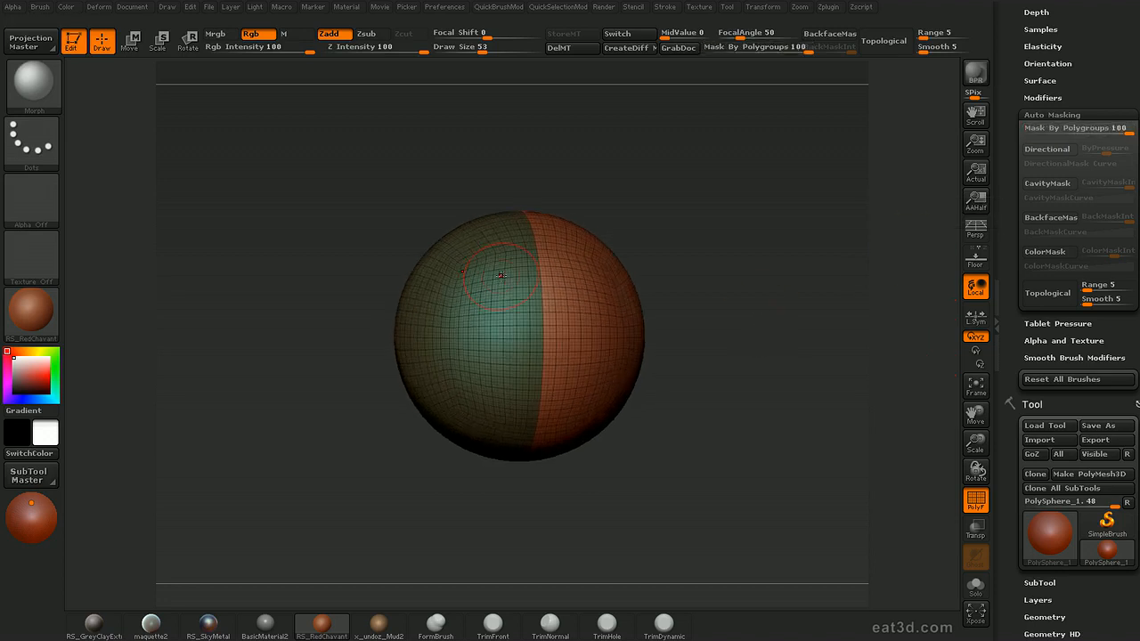
- Sculpt raised Standard brush strokes on the green polygroup along its boundary, with draw size 82
key(1)
key(s)
drag(499, 276, 506, 277)
drag(693, 234, 720, 249)
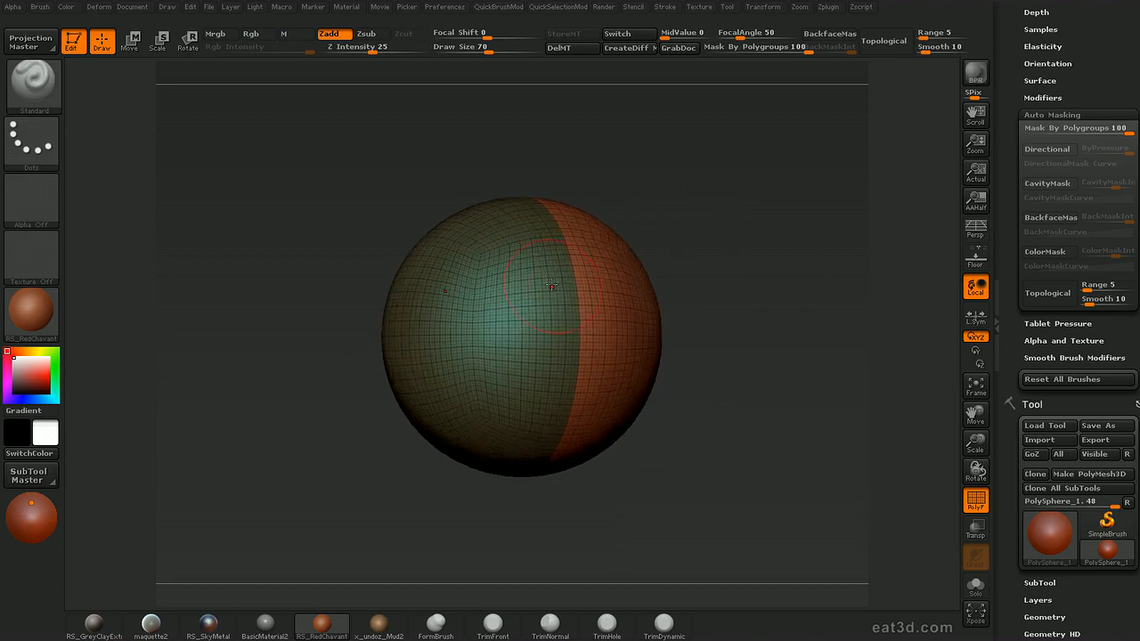
mouse_move(564, 290)
mouse_down()
mouse_move(556, 388)
mouse_move(535, 443)
mouse_move(545, 252)
mouse_up()
drag(523, 208, 544, 402)
drag(771, 234, 768, 174)
drag(672, 155, 624, 178)
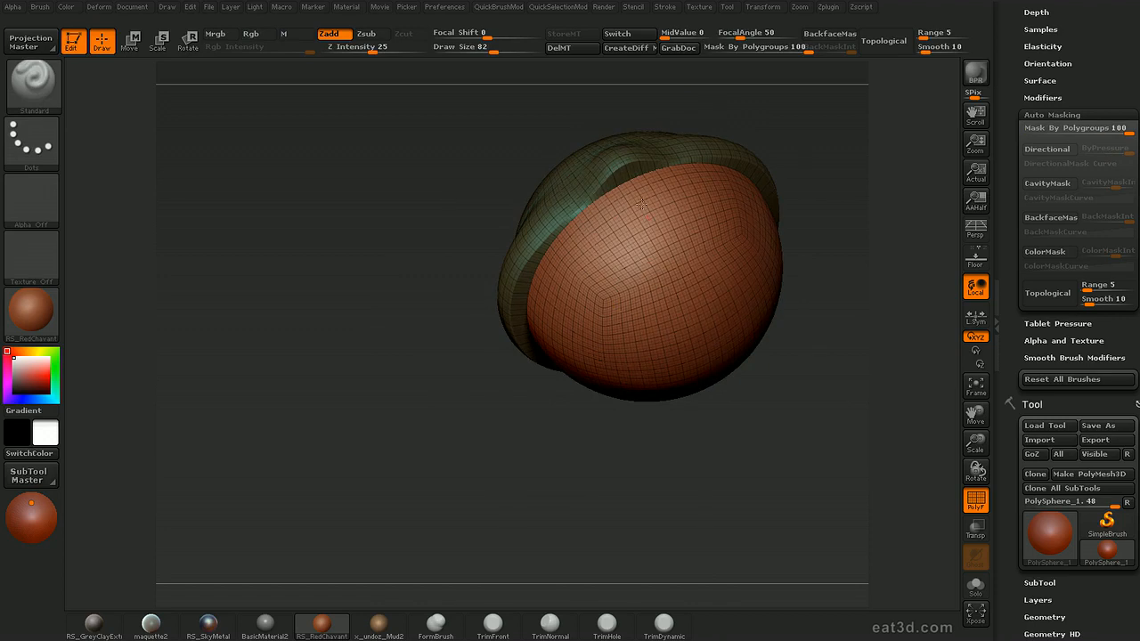
- Undo the test strokes sculpted along the polygroup boundary
mouse_move(844, 258)
shift+mouse_down()
mouse_move(858, 252)
mouse_move(842, 185)
mouse_move(870, 208)
mouse_move(839, 181)
mouse_move(859, 218)
shift+mouse_up()
key(ctrl+z)
key(ctrl+z)
alt+drag(859, 218, 799, 206)
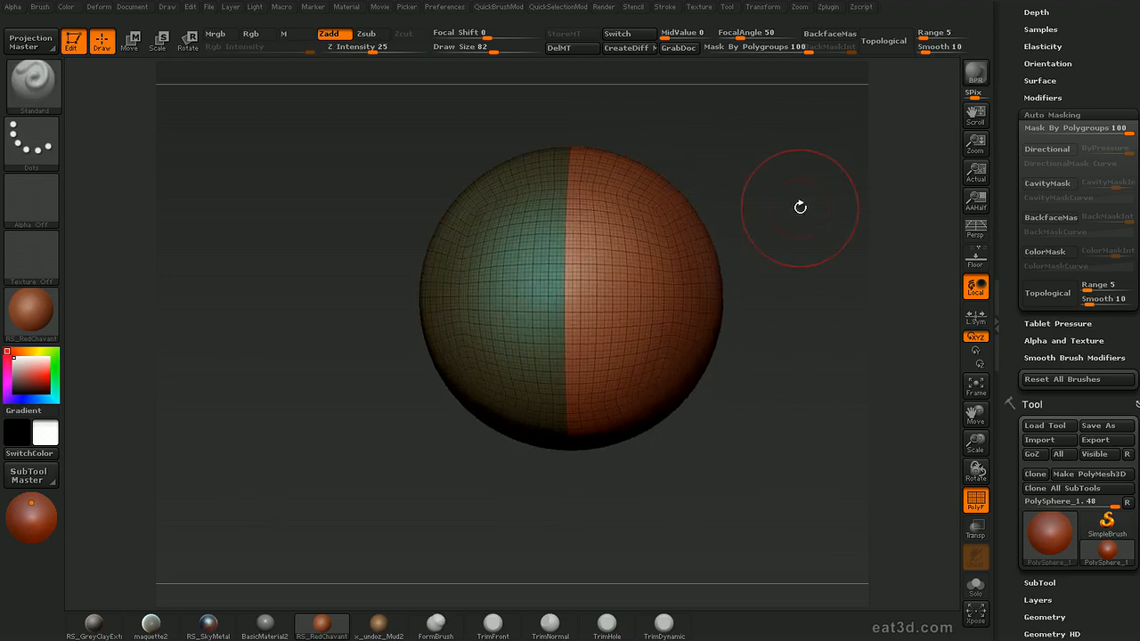
- Merge the whole sphere into a single polygroup with Group Visible
key(d)
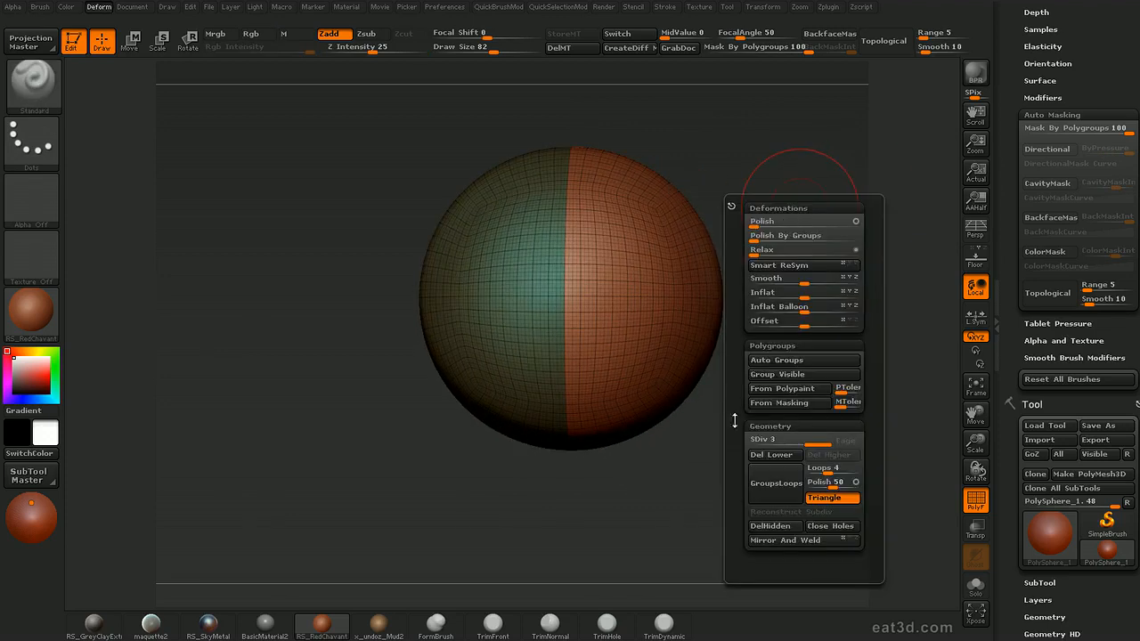
click(778, 374)
mouse_move(778, 198)
mouse_down()
mouse_move(770, 192)
mouse_move(822, 119)
mouse_up()
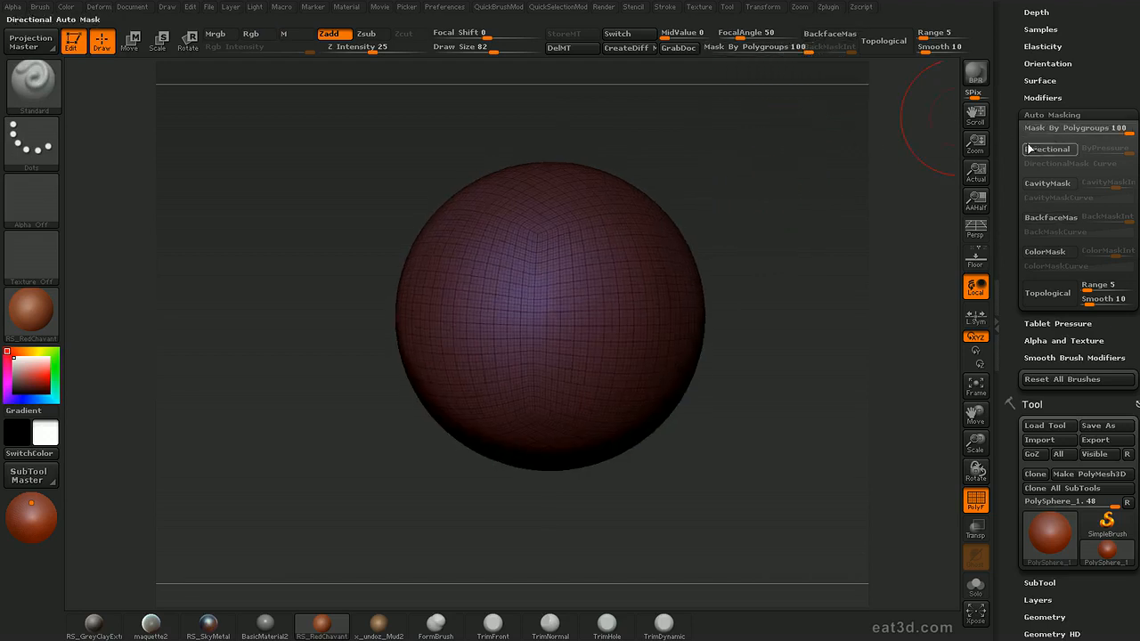
scroll(1099, 91, up, 1)
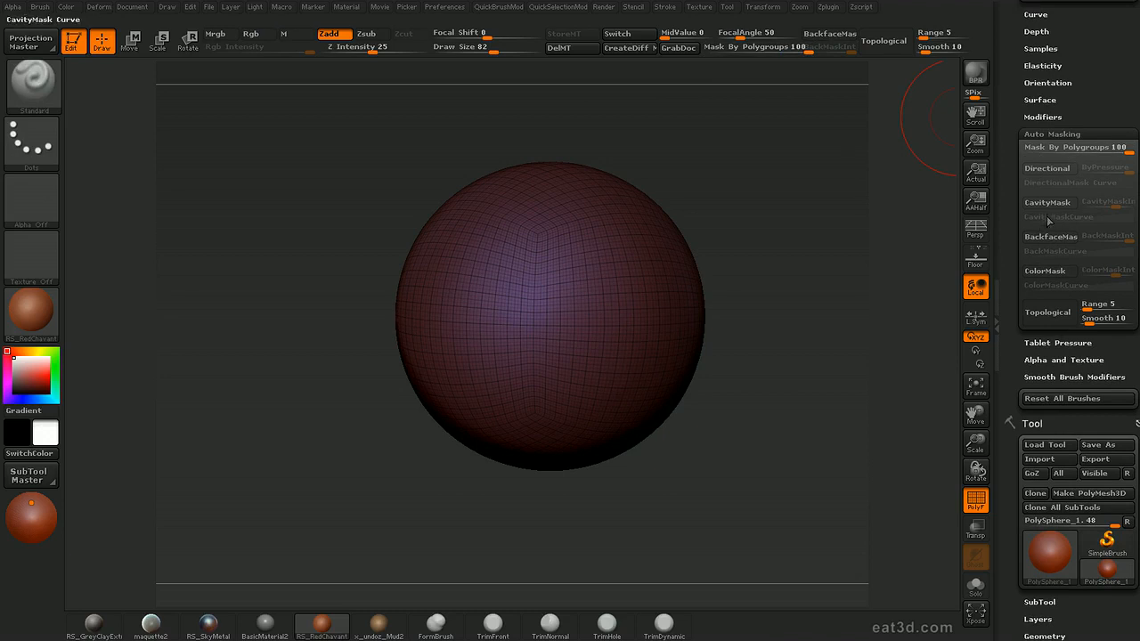
drag(1112, 76, 1112, 100)
- Hide the wireframe, choose the Dam_Standard brush and flatten the sphere into a thin disc
drag(709, 185, 747, 189)
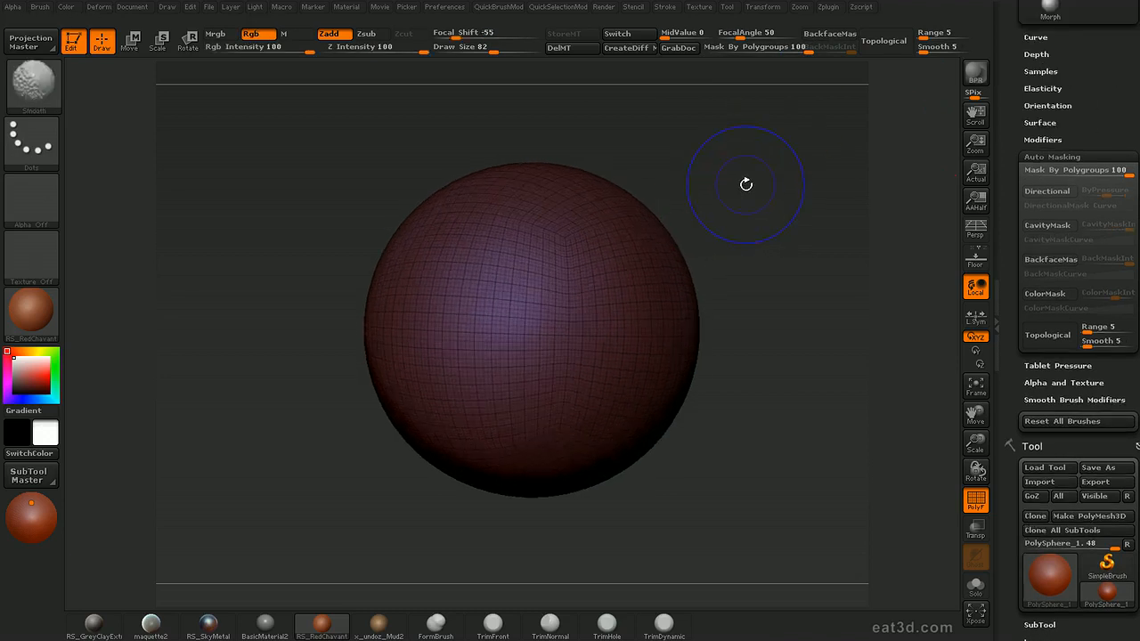
key(shift+f)
mouse_move(747, 184)
alt+mouse_down()
mouse_move(737, 175)
mouse_move(738, 188)
mouse_move(679, 180)
alt+mouse_up()
key(ctrl+1)
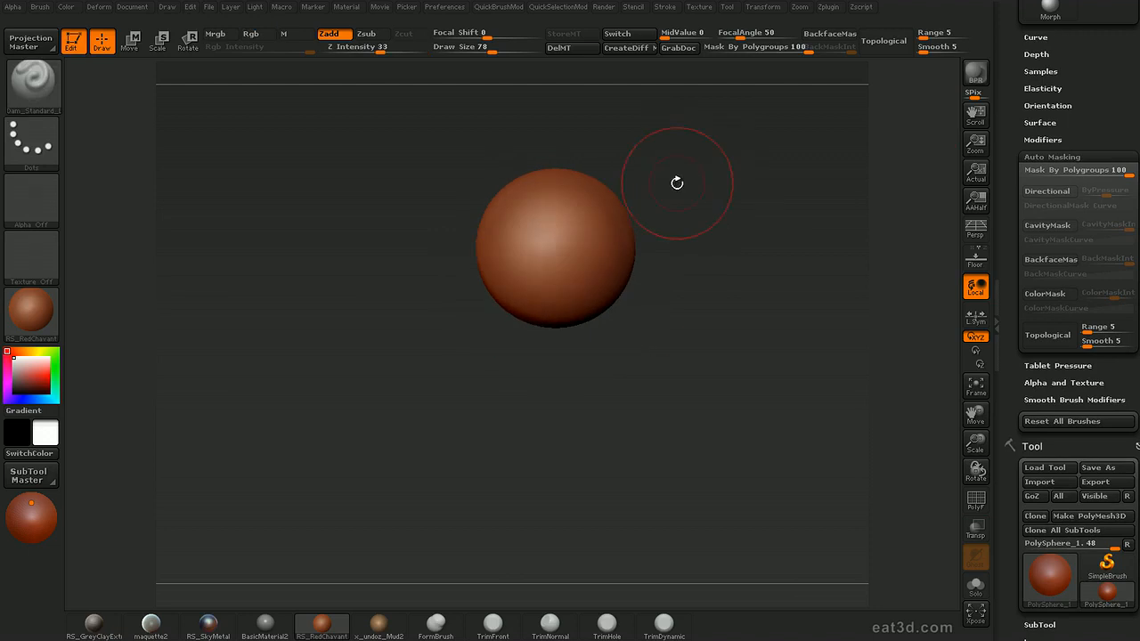
key(w)
mouse_move(505, 233)
shift+mouse_down()
mouse_move(733, 231)
mouse_move(640, 227)
shift+mouse_up()
drag(720, 163, 775, 170)
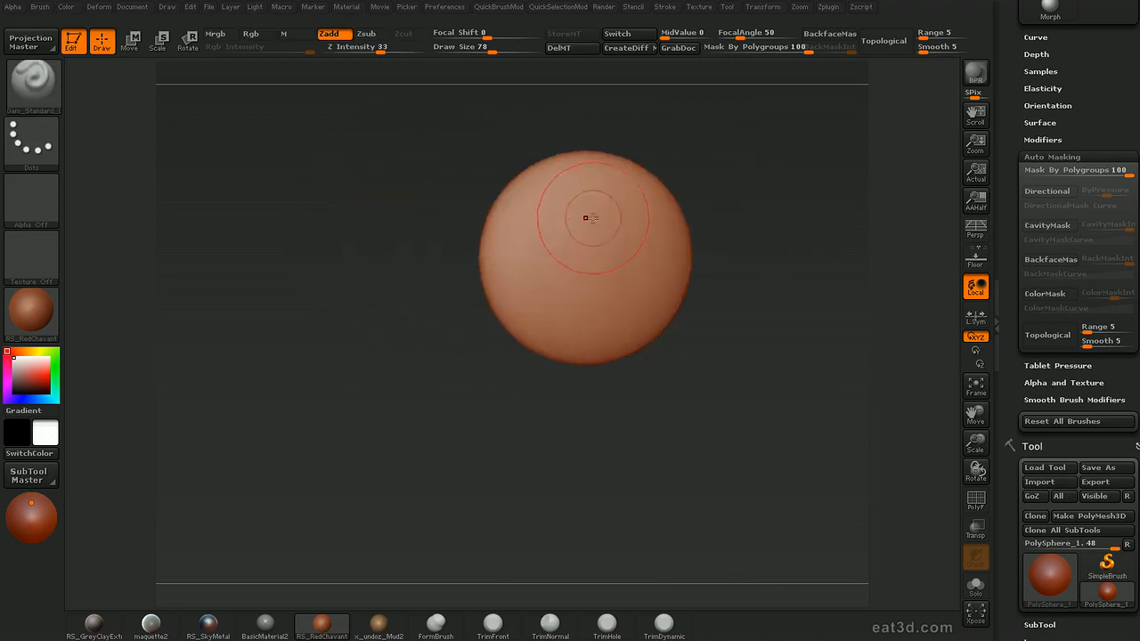
- Carve Dam_Standard strokes into the disc's front and inspect how they affect the back side
mouse_move(614, 206)
mouse_down()
mouse_move(635, 228)
mouse_move(623, 288)
mouse_up()
drag(805, 186, 666, 214)
drag(541, 368, 469, 385)
drag(533, 206, 527, 247)
- Undo the strokes carved into the thin disc
key(ctrl+z)
key(ctrl+z)
key(ctrl+z)
key(ctrl+z)
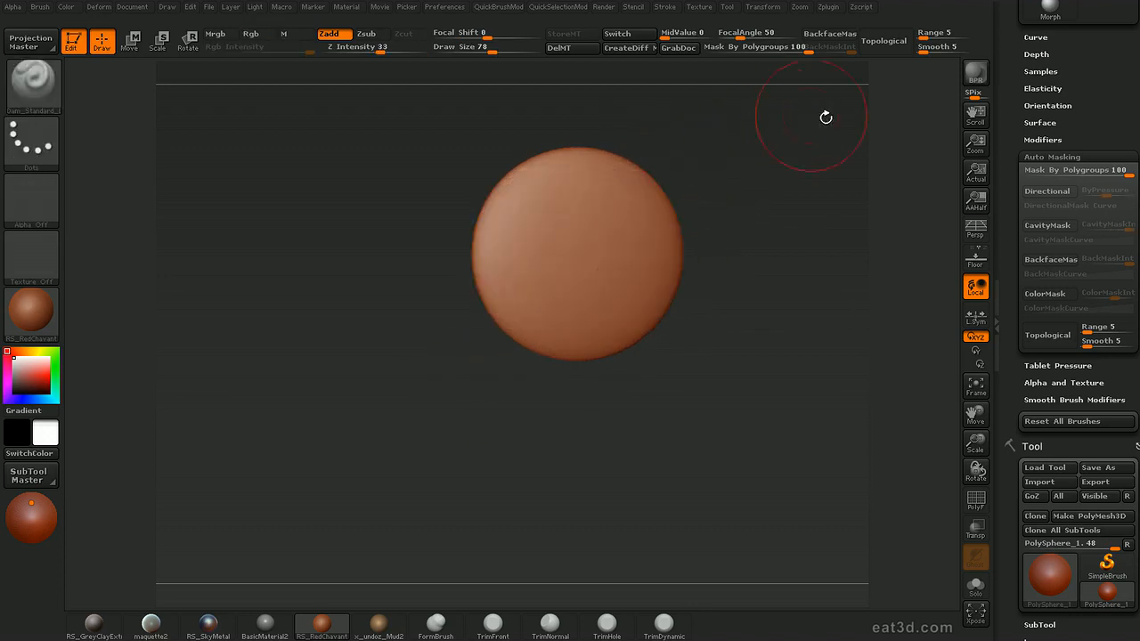
- Enable BackfaceMask for the Dam_Standard brush and test it with a stroke across the disc's front
click(1051, 259)
key(ctrl+z)
drag(822, 182, 793, 194)
mouse_move(554, 185)
mouse_down()
mouse_move(581, 290)
mouse_move(572, 318)
mouse_up()
mouse_move(687, 223)
mouse_down()
mouse_move(668, 216)
mouse_move(606, 233)
mouse_up()
mouse_move(505, 436)
alt+mouse_down()
mouse_move(506, 359)
mouse_move(505, 418)
mouse_move(551, 415)
mouse_move(516, 431)
mouse_move(547, 437)
alt+mouse_up()
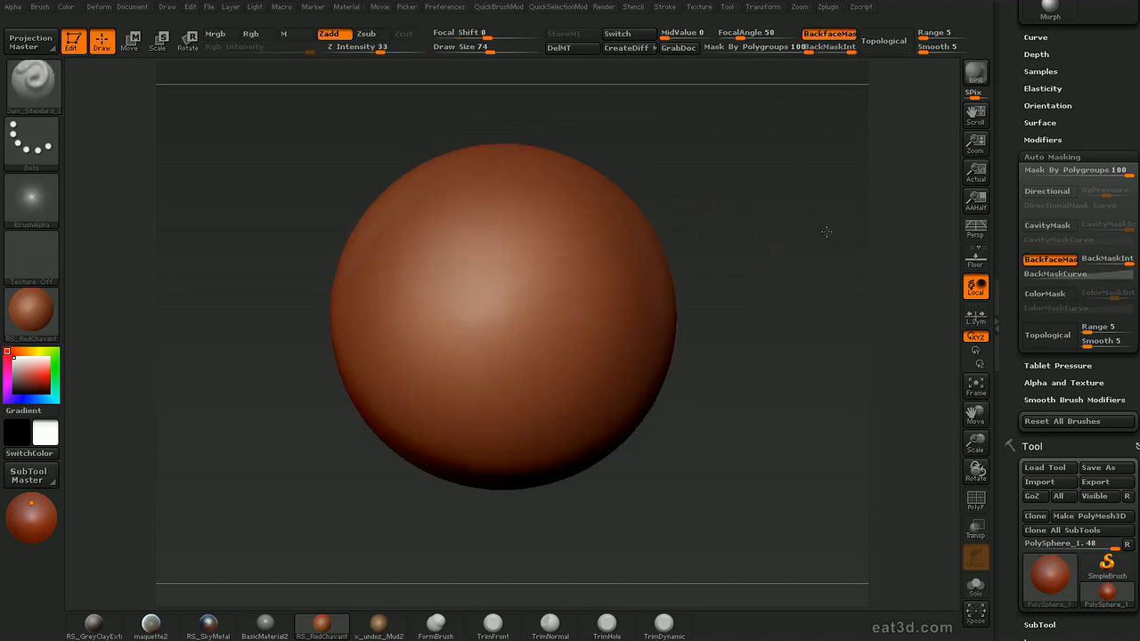
- Enable Topological auto masking for the brush and show the sphere's polygon wireframe
drag(827, 233, 811, 225)
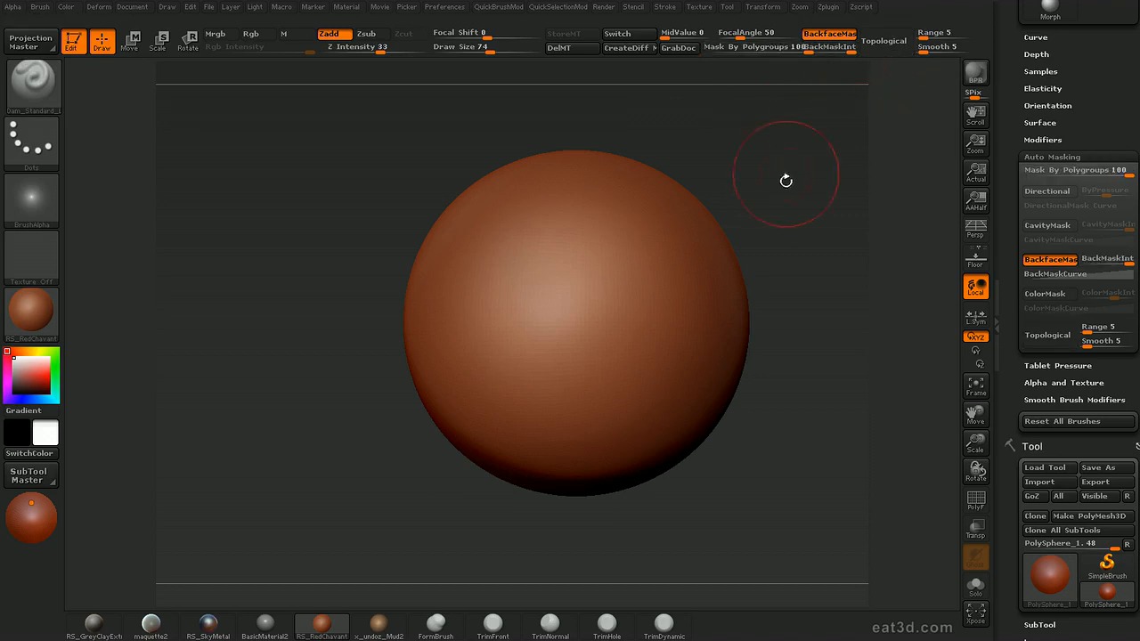
drag(794, 183, 796, 173)
click(892, 50)
mouse_move(739, 212)
mouse_down()
mouse_move(752, 203)
mouse_move(668, 233)
mouse_up()
key(shift+f)
drag(687, 190, 809, 178)
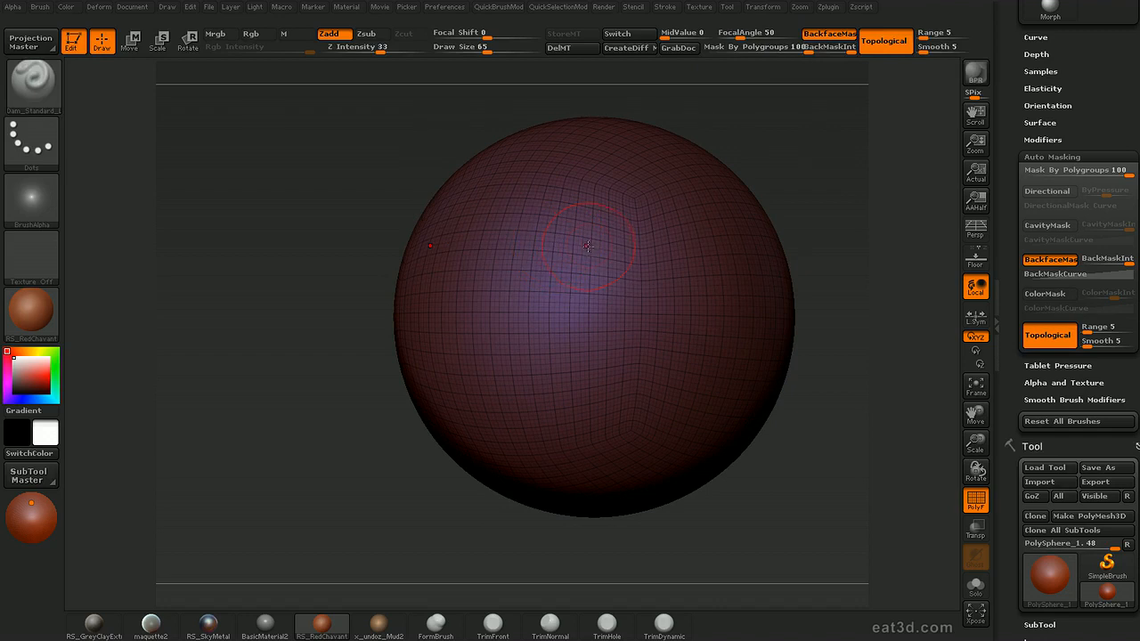
- Carve curved Dam_Standard test strokes across the sphere with topological masking on, at draw size 65
drag(583, 274, 615, 227)
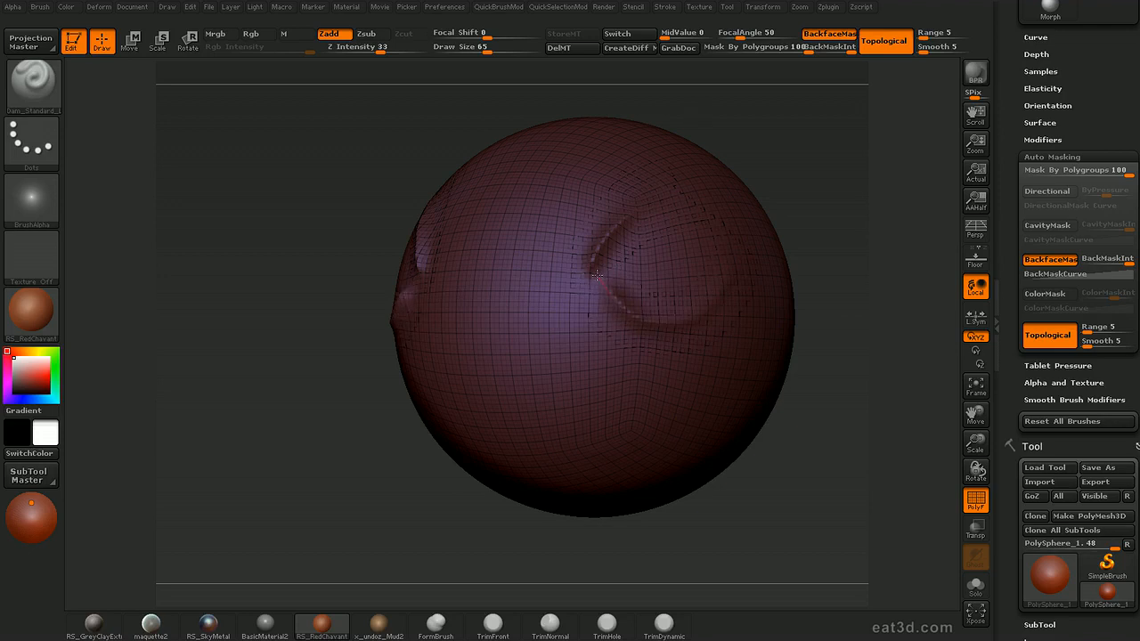
mouse_move(587, 254)
mouse_down()
mouse_move(588, 334)
mouse_move(459, 377)
mouse_up()
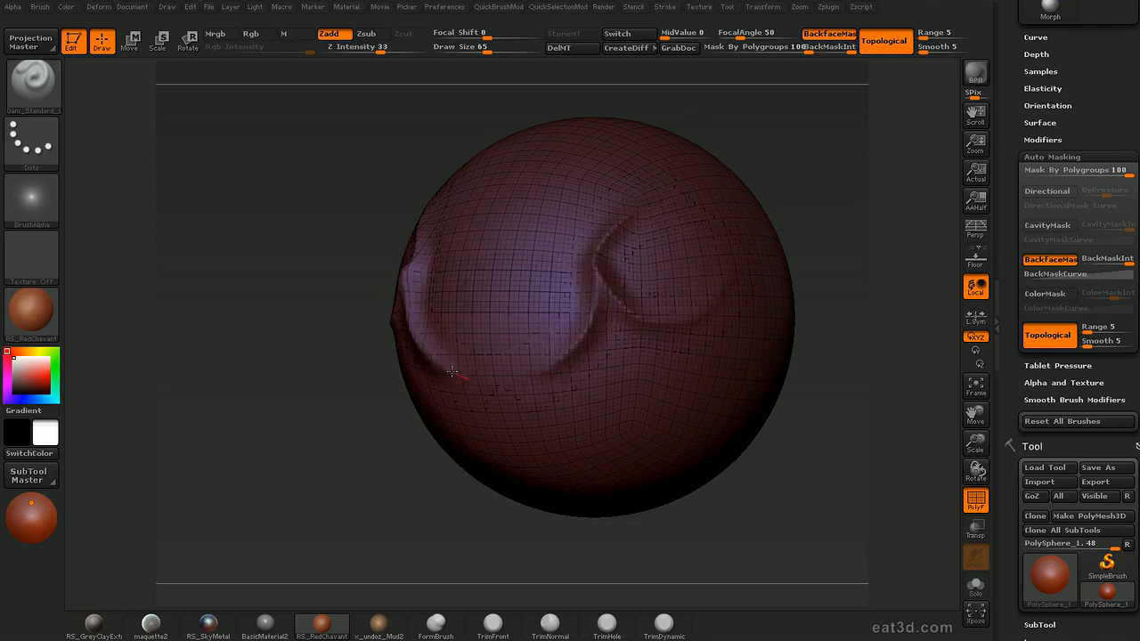
mouse_move(539, 361)
mouse_down()
mouse_move(569, 330)
mouse_move(590, 242)
mouse_up()
- Set the Dam_Standard brush's draw size to 72
alt+drag(838, 146, 820, 102)
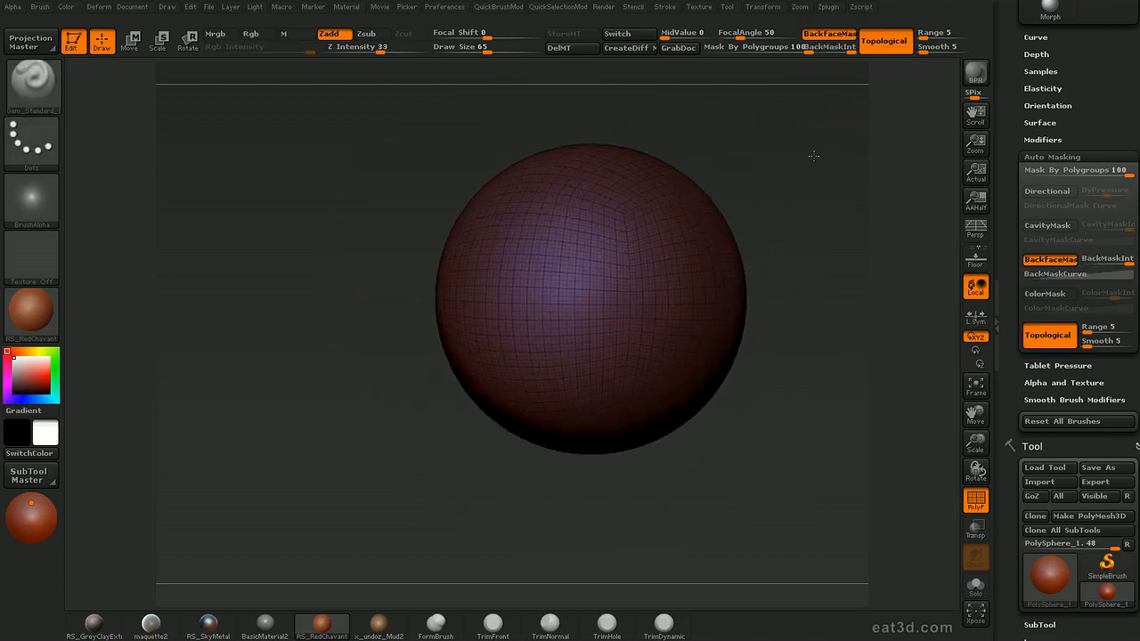
key(s)
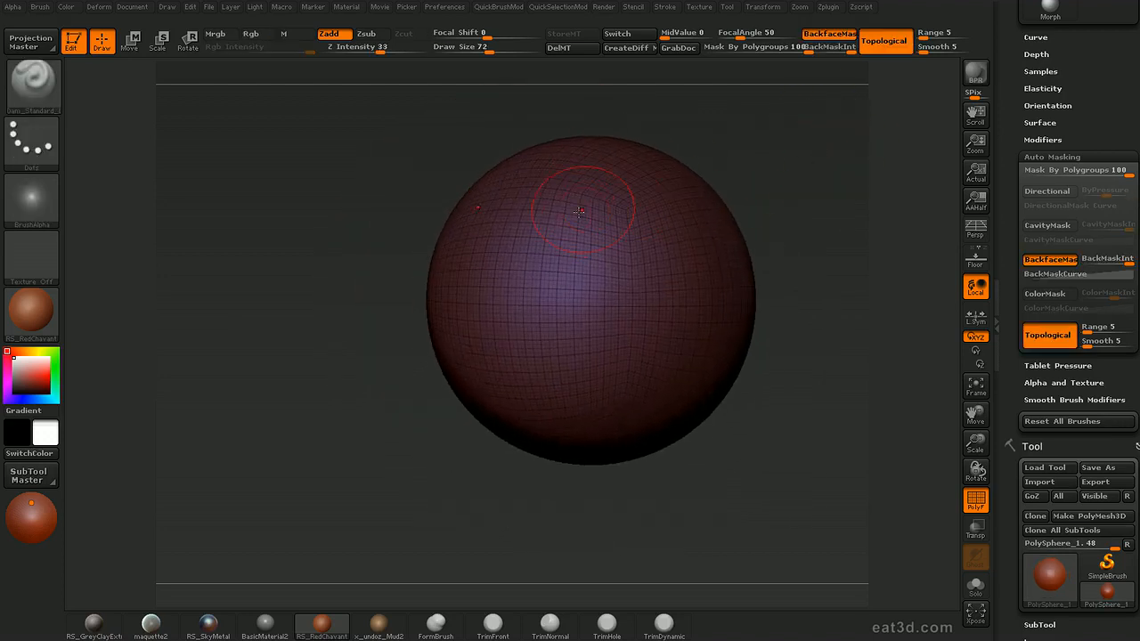
- Carve curved Dam_Standard test strokes over the sphere's front at draw size 63 and undo them
drag(611, 239, 549, 189)
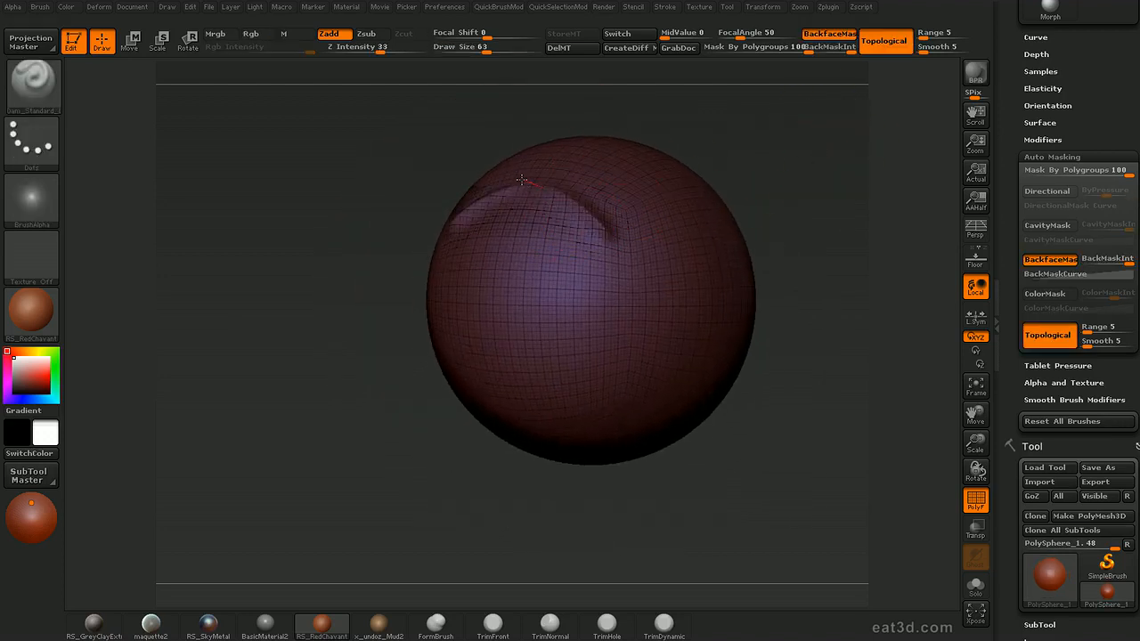
mouse_move(590, 237)
mouse_down()
mouse_move(595, 280)
mouse_move(639, 306)
mouse_up()
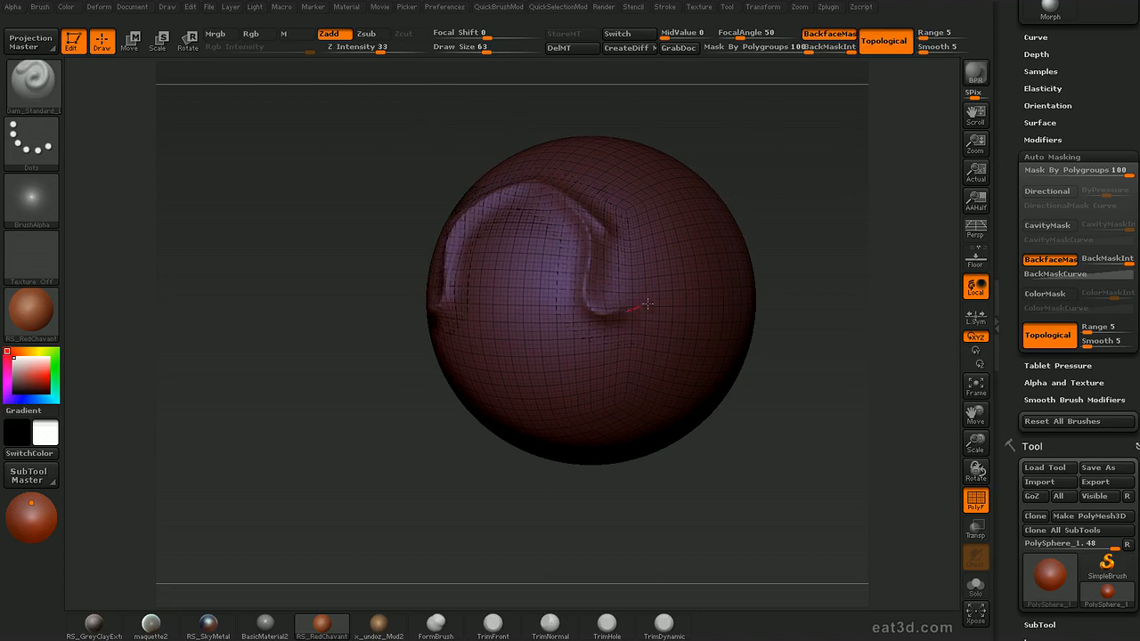
key(ctrl+z)
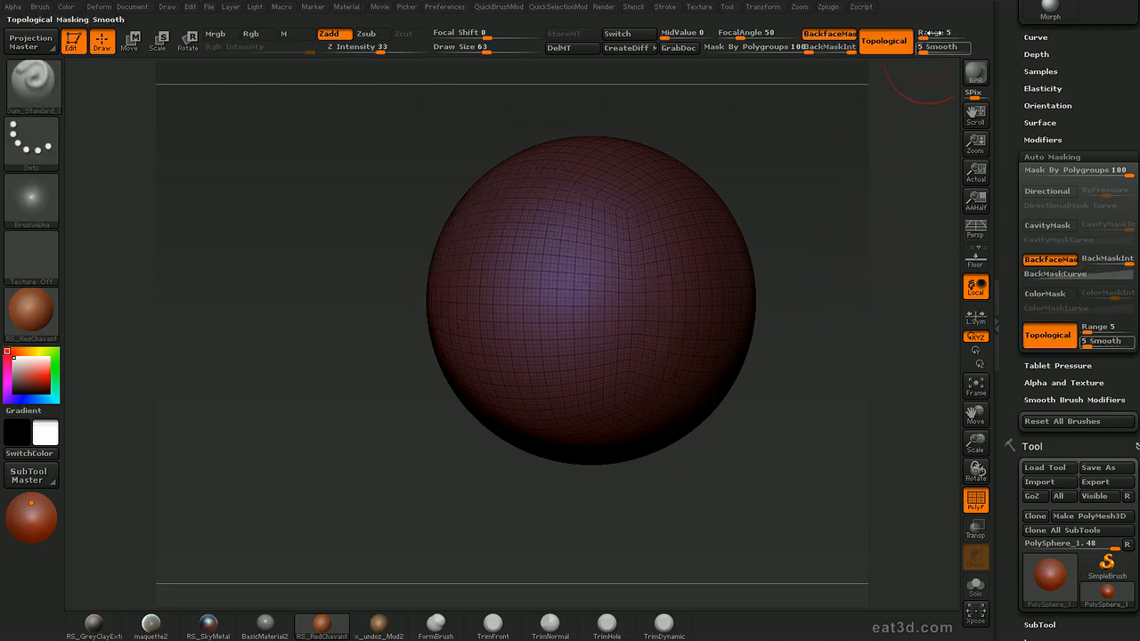
- Set the topological masking Range to 100
drag(926, 34, 981, 34)
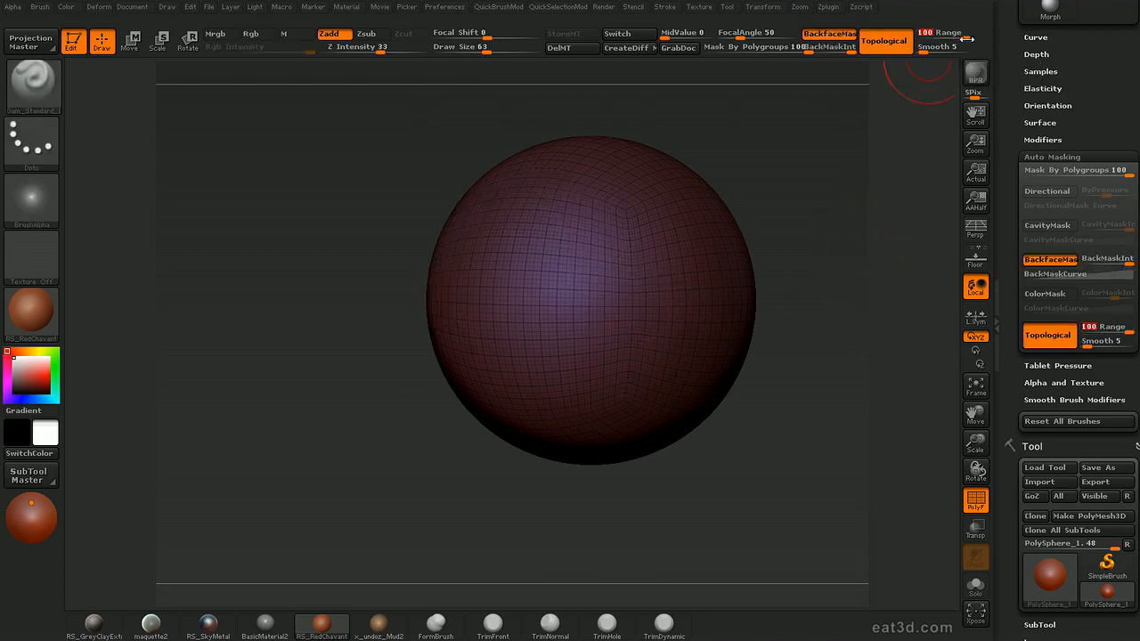
alt+drag(846, 190, 833, 164)
- Shift the sphere sideways with the Transpose Move line and mirror it into a second sphere on the opposite side
drag(1009, 416, 1009, 201)
alt+drag(793, 332, 758, 265)
key(w)
shift+drag(586, 284, 586, 183)
shift+drag(607, 253, 736, 262)
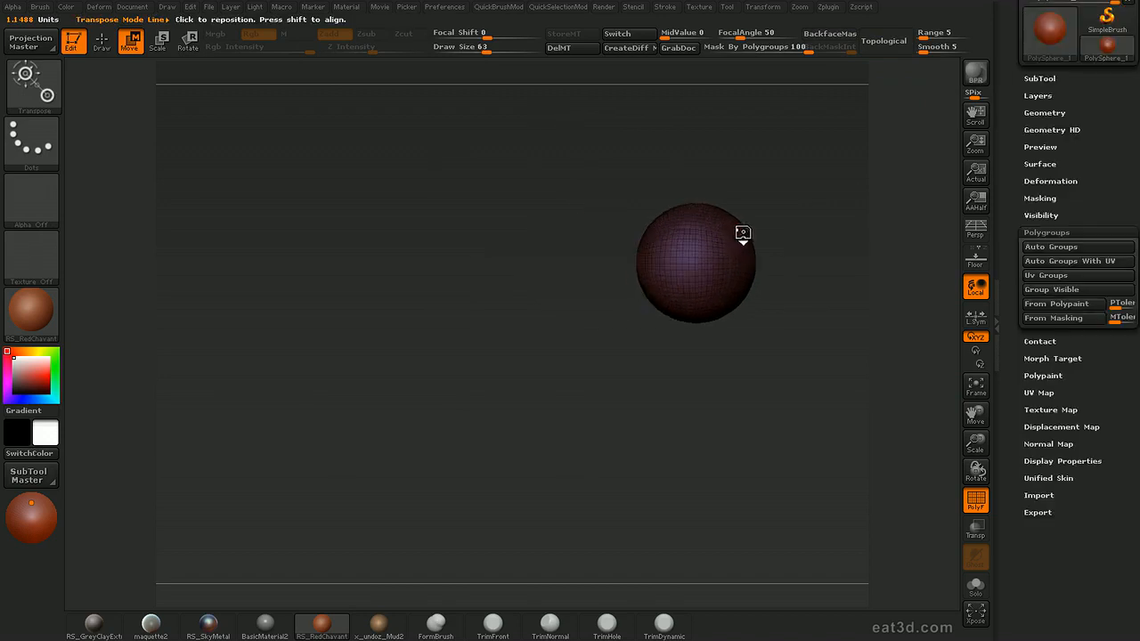
key(d)
click(715, 477)
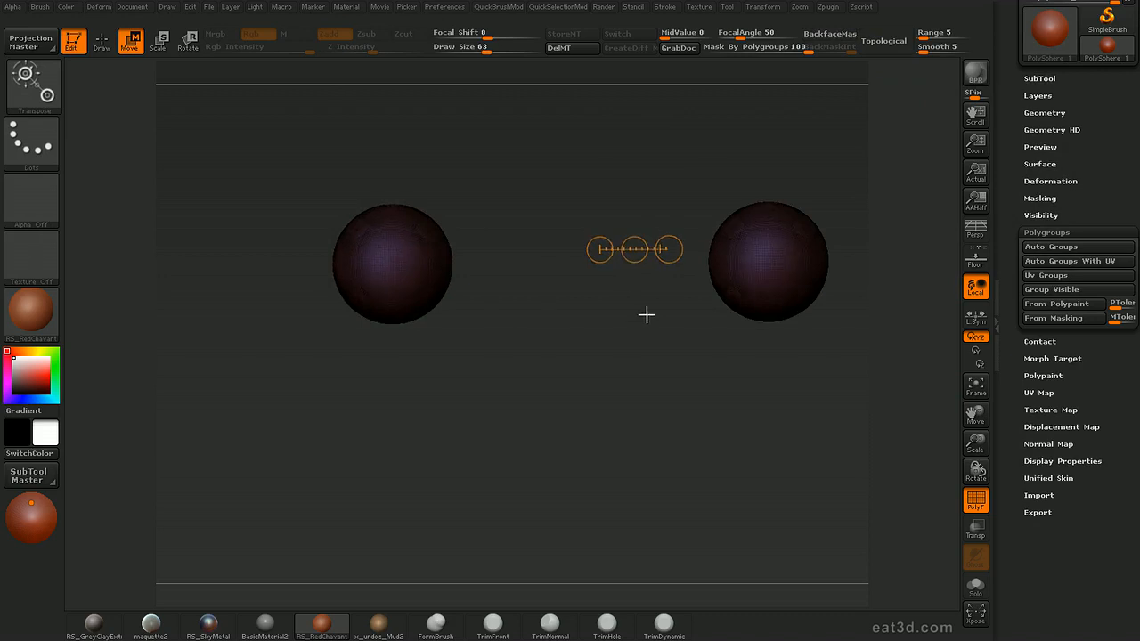
- Hide the polygon wireframe and return to drawing with the Dam_Standard brush at draw size 113
alt+drag(647, 314, 642, 323)
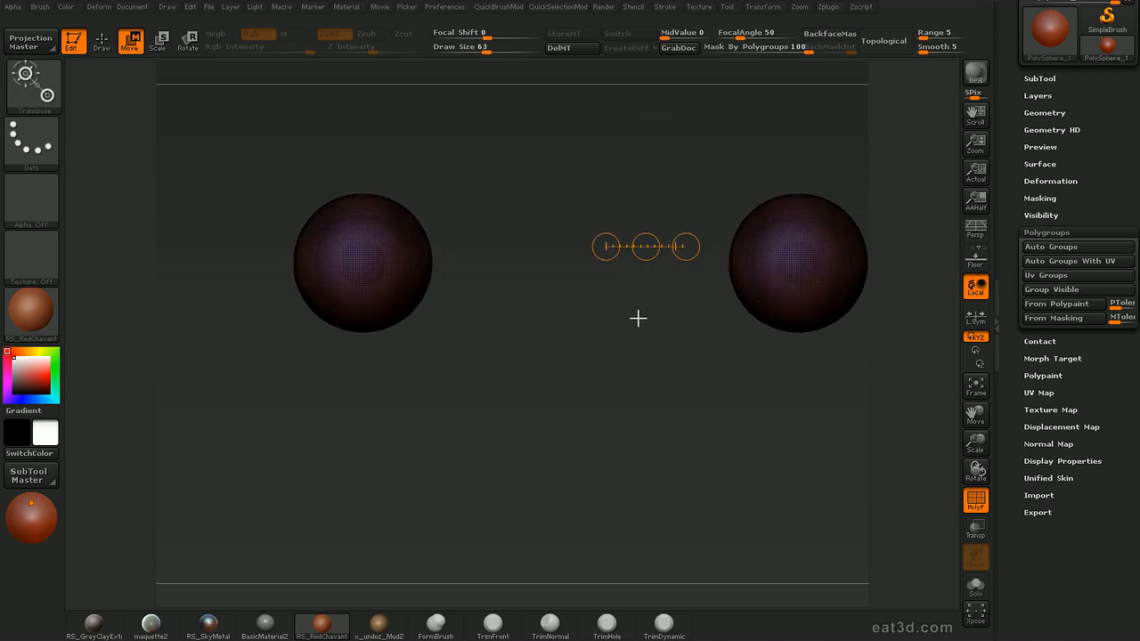
key(shift+f)
key(q)
drag(590, 300, 586, 297)
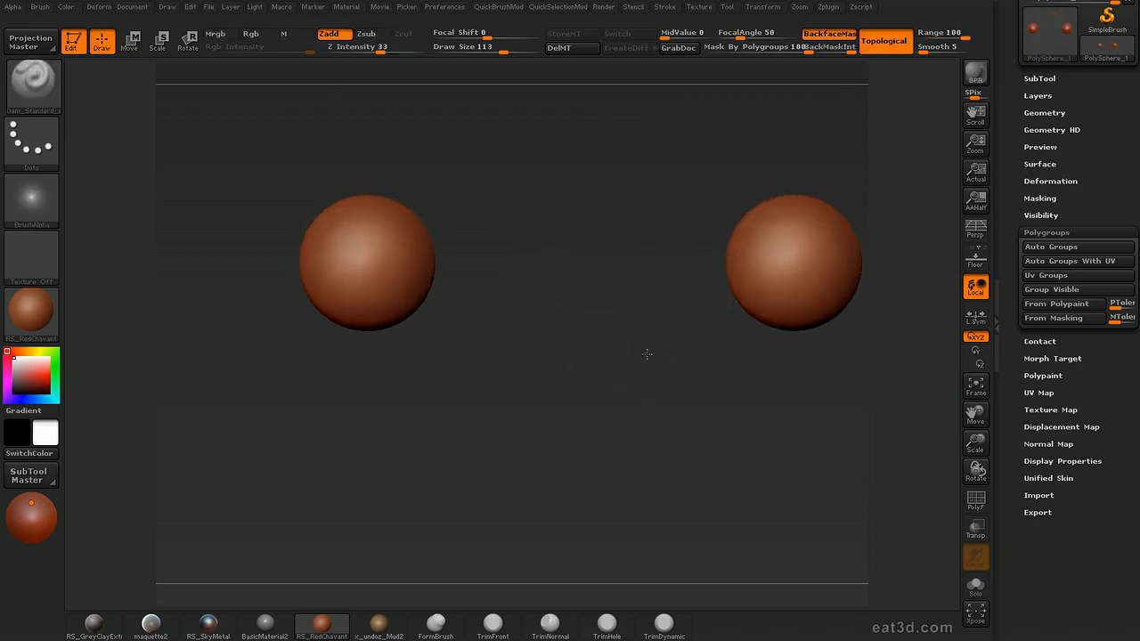
- Mask one sphere and move the unmasked one with the Transpose line until the two nearly touch
alt+drag(646, 354, 639, 312)
key(w)
shift+drag(730, 265, 731, 196)
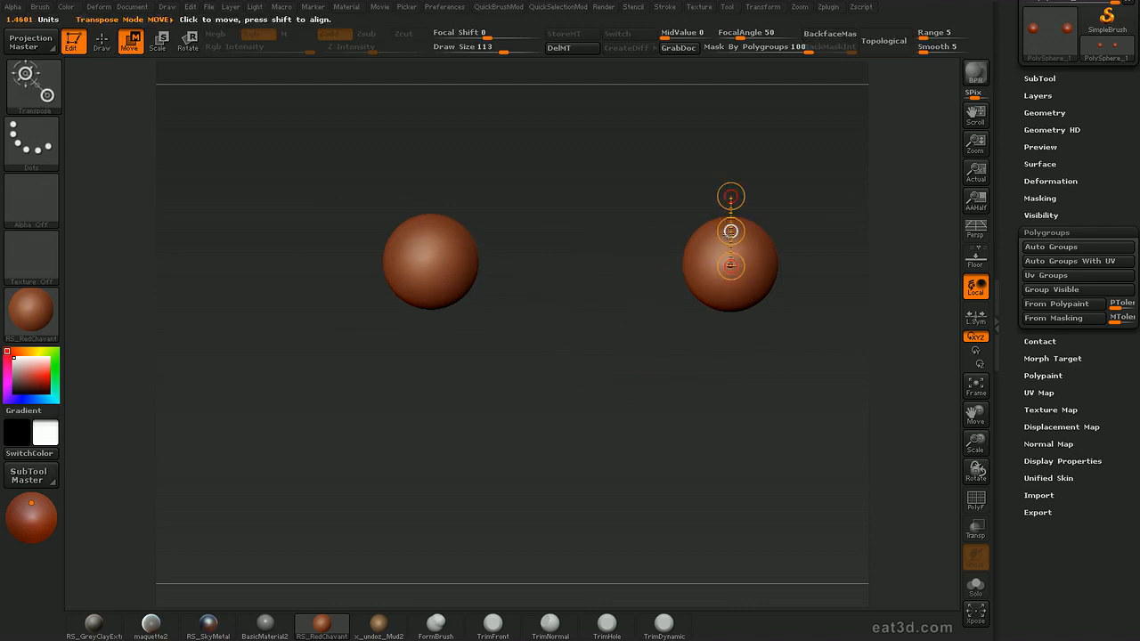
ctrl+drag(540, 186, 334, 393)
drag(730, 231, 532, 232)
alt+drag(522, 389, 647, 323)
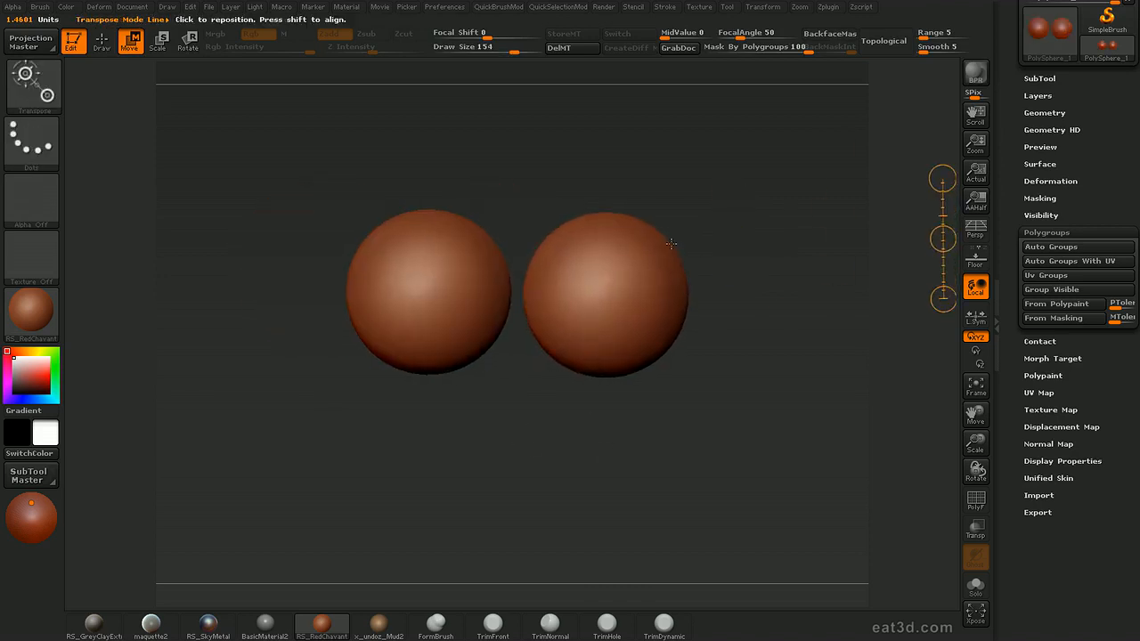
- Turn off topological masking, carve Dam_Standard test strokes across both spheres, and undo them all
key(q)
click(885, 40)
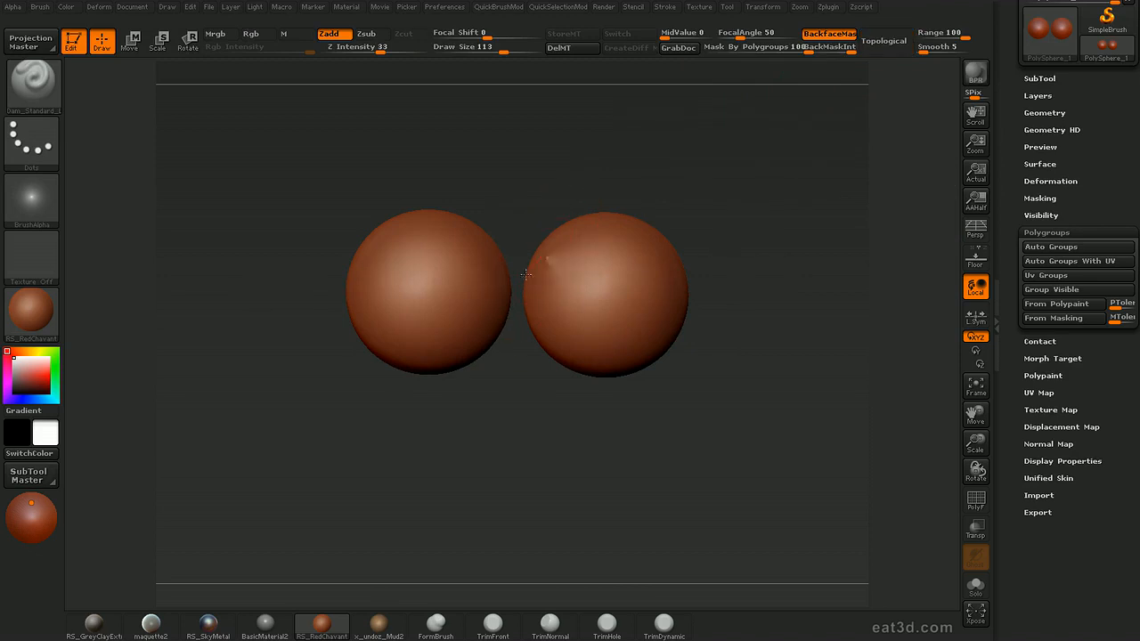
mouse_move(500, 306)
mouse_down()
mouse_move(456, 276)
mouse_move(391, 301)
mouse_move(504, 323)
mouse_move(566, 319)
mouse_up()
key(ctrl+z)
key(ctrl+z)
key(ctrl+z)
key(ctrl+z)
key(ctrl+z)
key(ctrl+z)
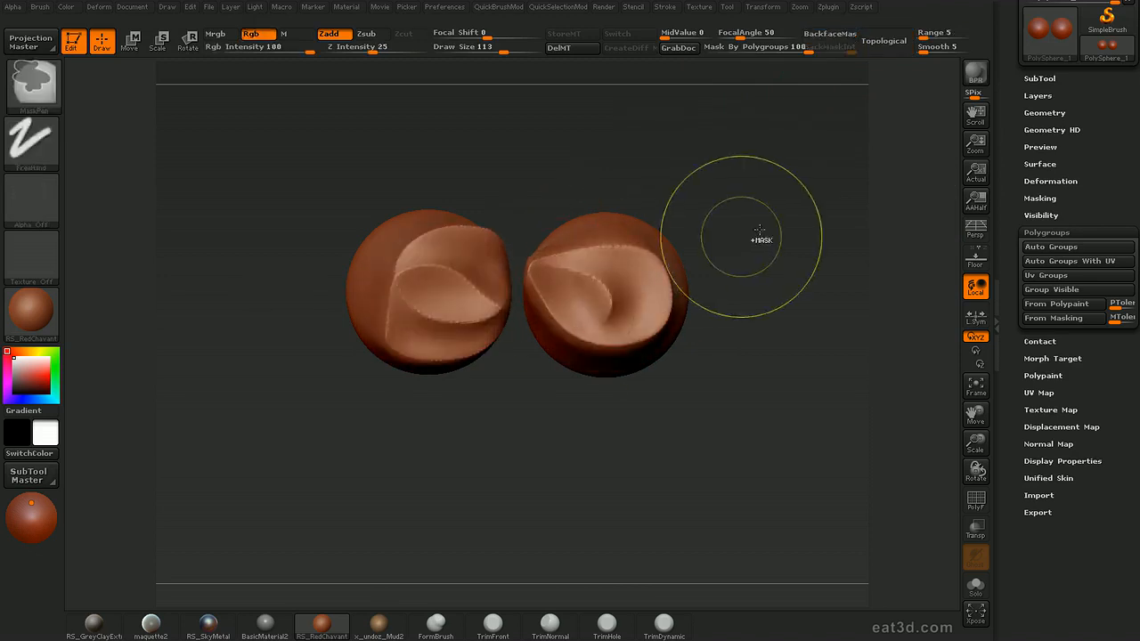
key(ctrl+z)
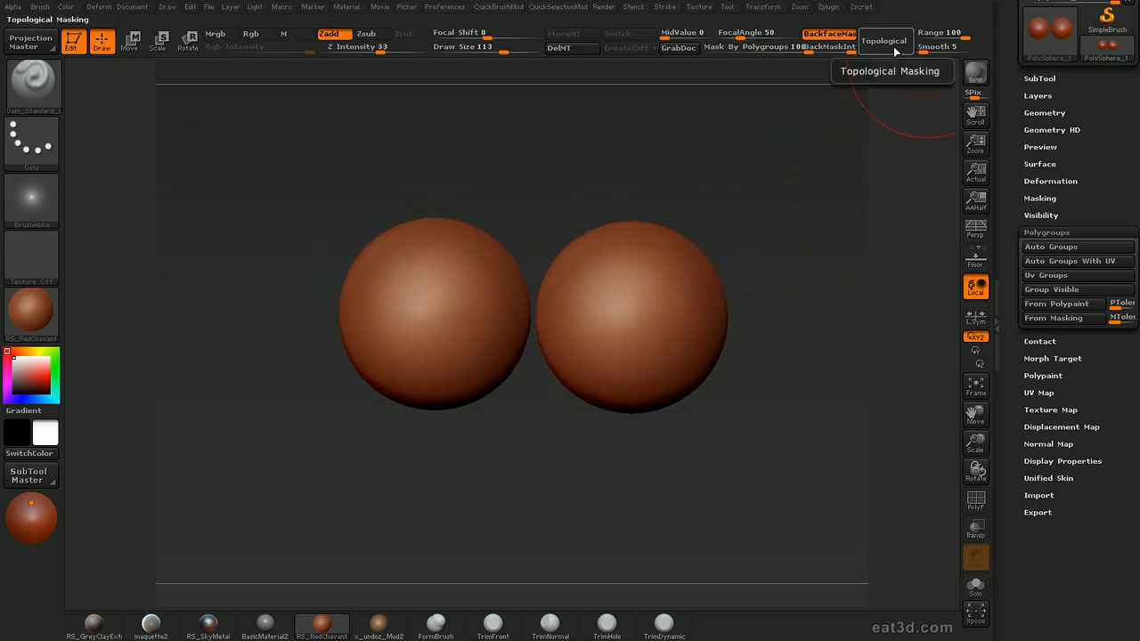
- Turn topological masking back on and carve Dam_Standard test strokes where the two spheres nearly touch
click(884, 42)
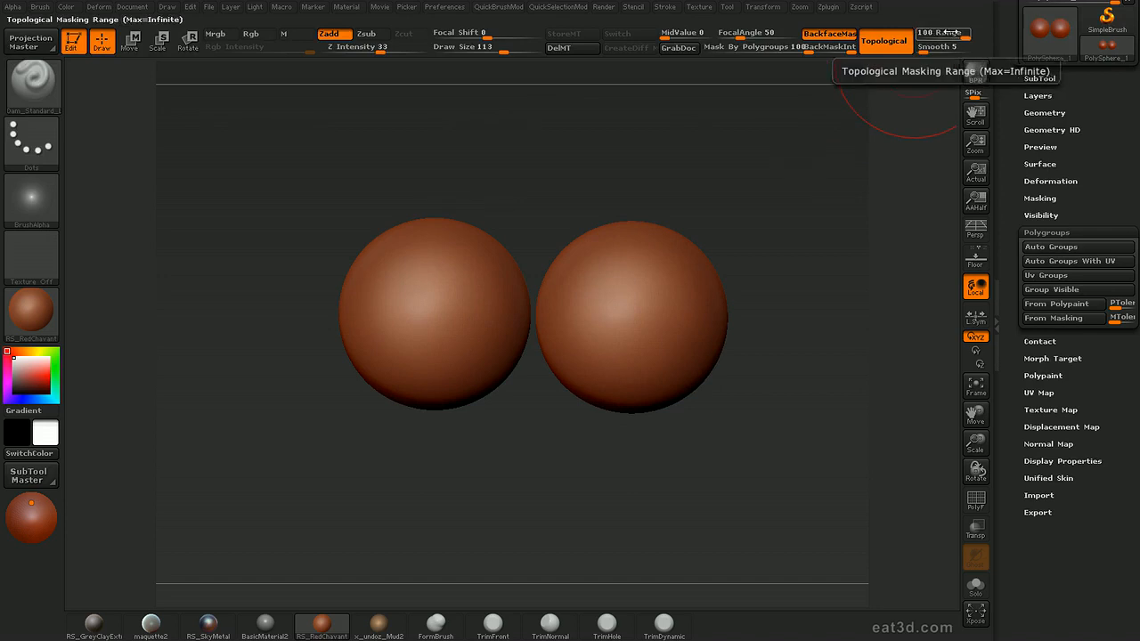
mouse_move(606, 263)
mouse_down()
mouse_move(557, 294)
mouse_move(537, 341)
mouse_up()
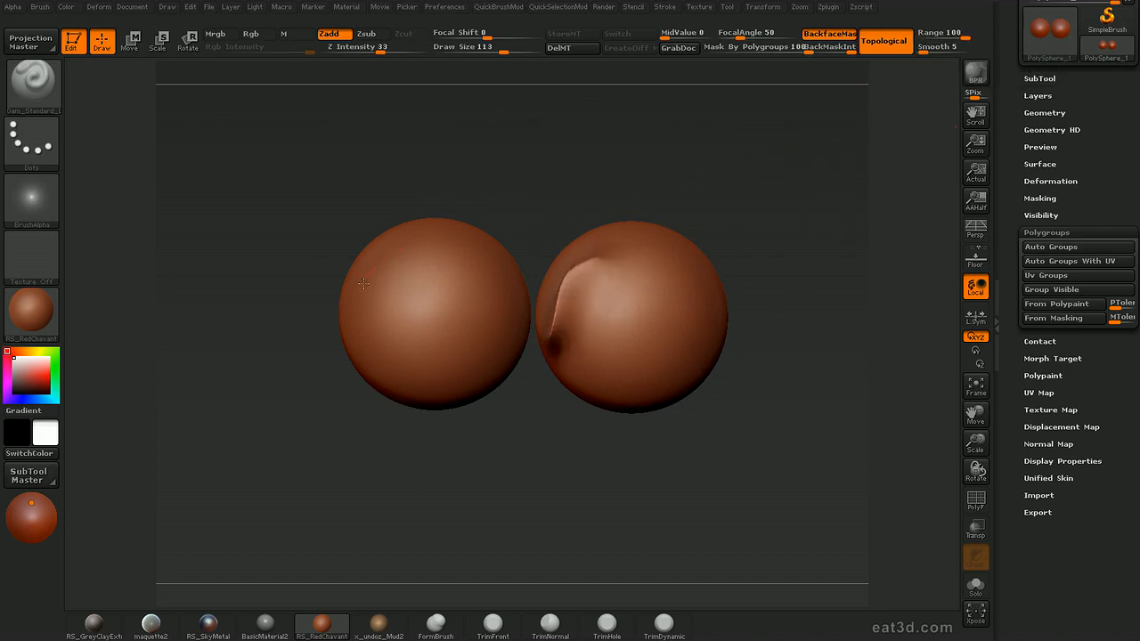
mouse_move(581, 339)
mouse_down()
mouse_move(641, 291)
mouse_move(563, 265)
mouse_move(643, 267)
mouse_move(617, 321)
mouse_up()
- Review the brush's LazyMouse, Symmetry and Constraints settings in the quick brush modifier popup
drag(766, 193, 758, 167)
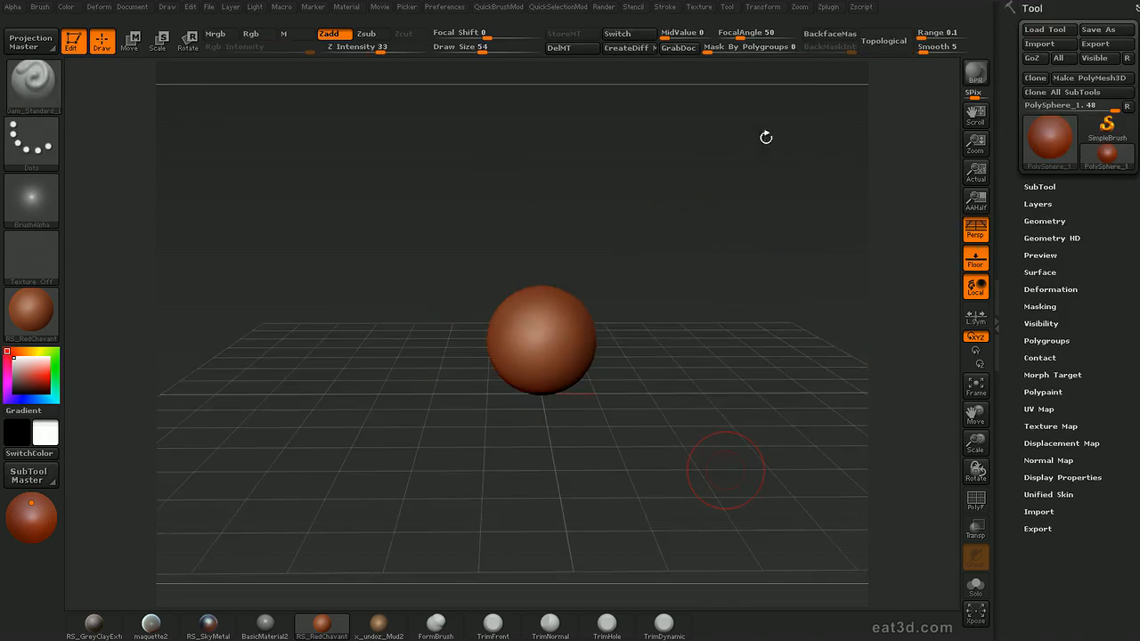
drag(774, 200, 788, 246)
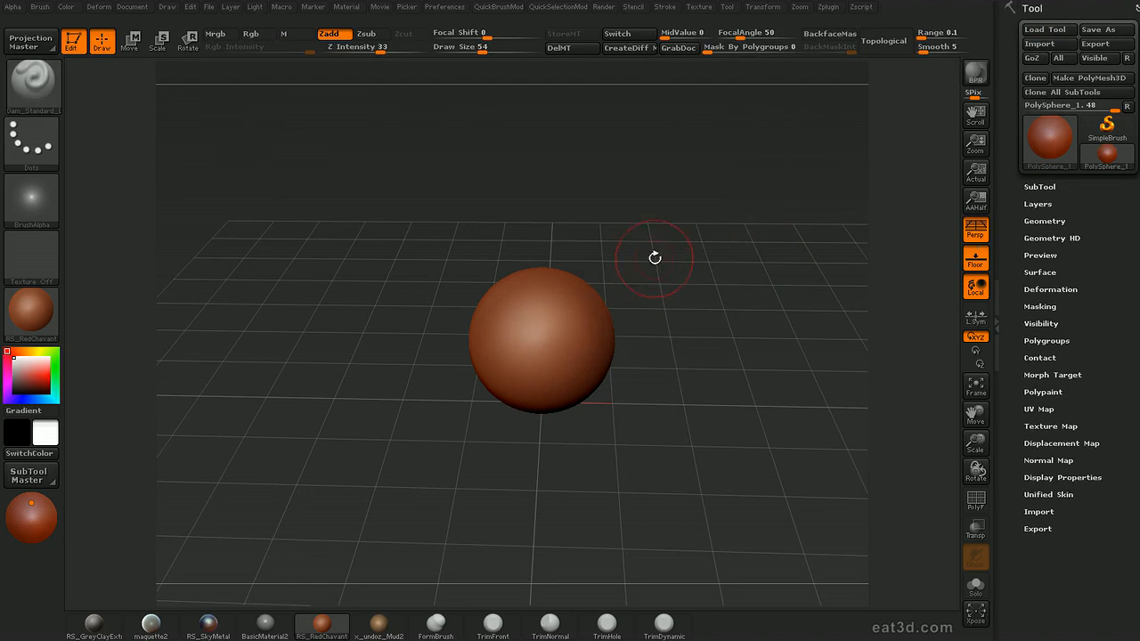
key(space)
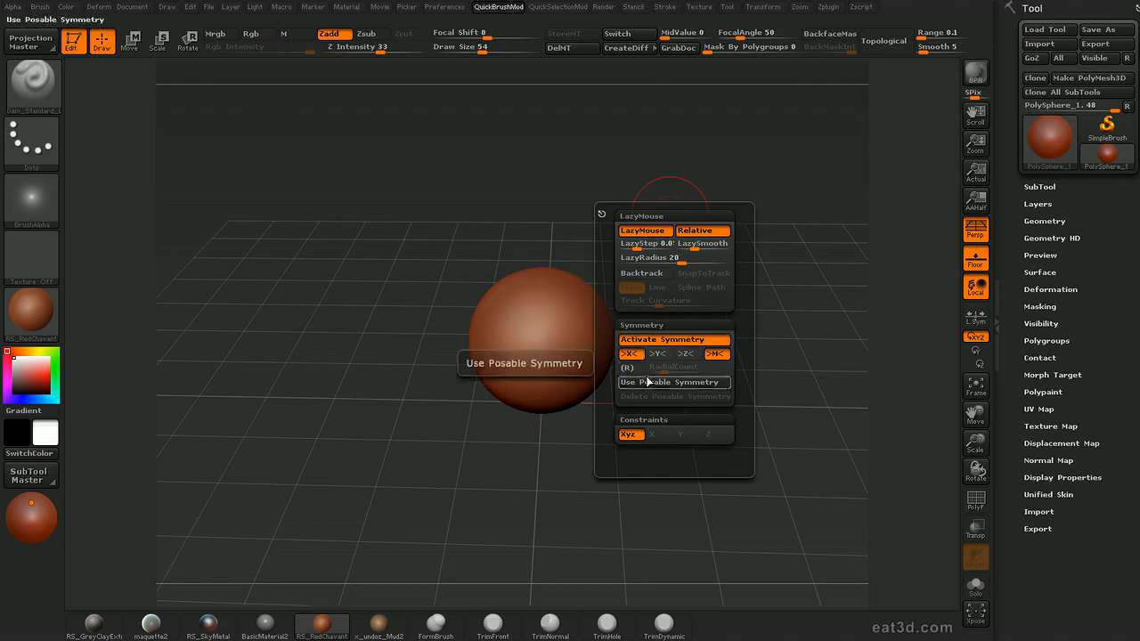
mouse_move(664, 223)
mouse_down()
mouse_move(680, 259)
mouse_move(697, 250)
mouse_up()
key(space)
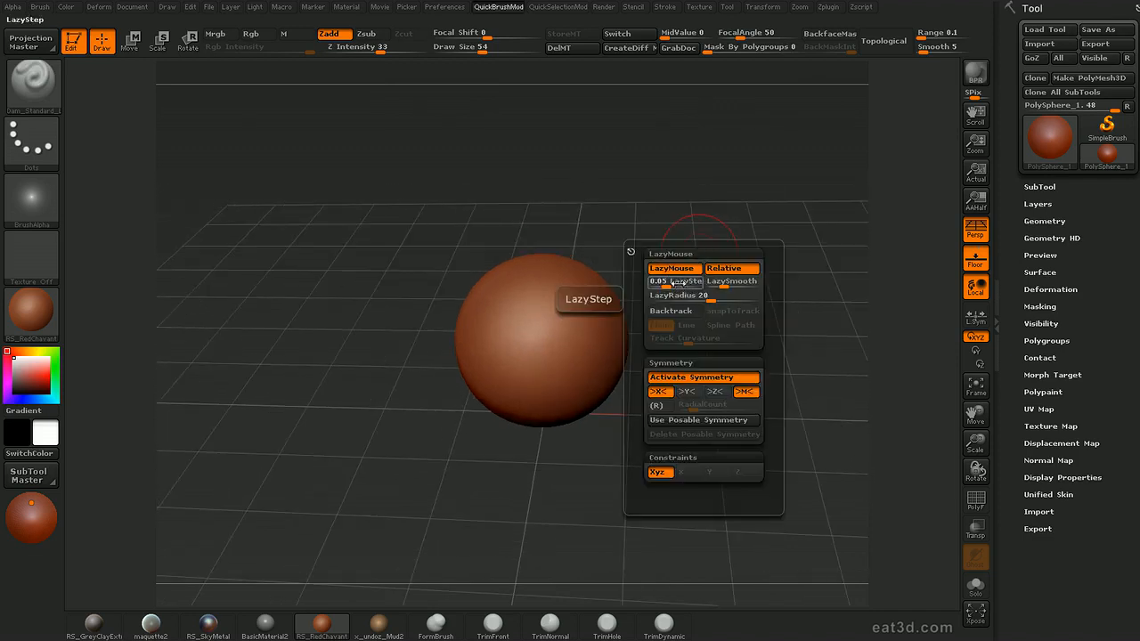
drag(690, 277, 682, 280)
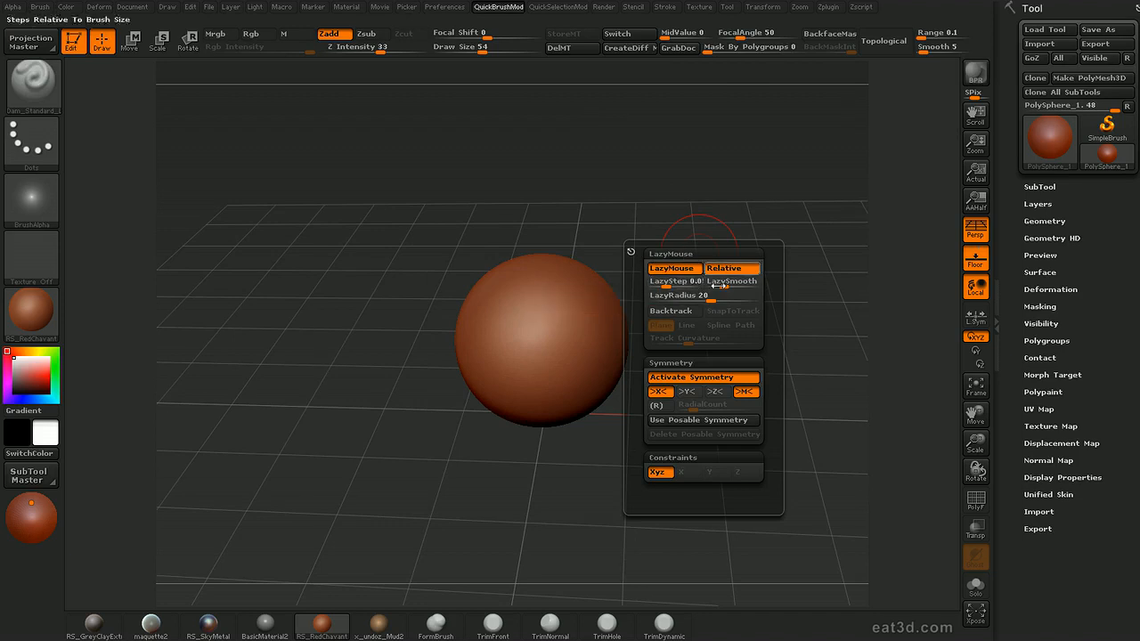
alt+drag(702, 214, 725, 205)
- Carve mirrored Dam_Standard strokes down the sphere with X symmetry at draw size 54 and undo them
key(s)
key(s)
click(578, 289)
drag(589, 274, 582, 340)
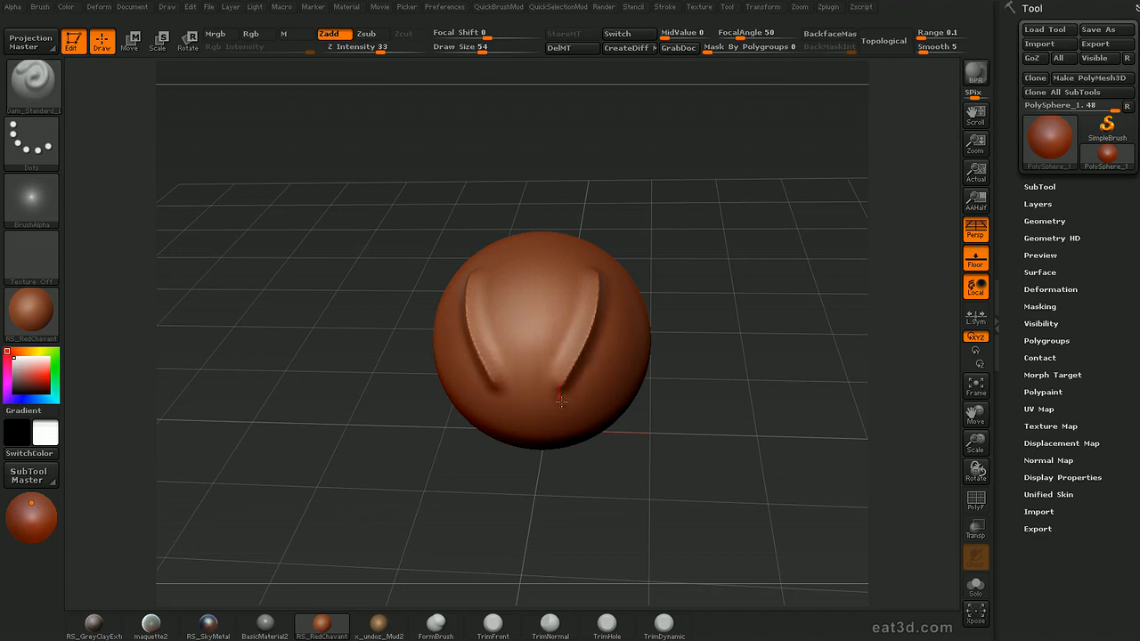
drag(597, 405, 609, 406)
mouse_move(761, 299)
mouse_down()
mouse_move(599, 278)
mouse_move(552, 351)
mouse_move(606, 438)
mouse_move(588, 460)
mouse_up()
key(s)
key(ctrl+z)
mouse_move(602, 262)
mouse_down()
mouse_move(561, 310)
mouse_move(628, 369)
mouse_move(610, 449)
mouse_up()
mouse_move(766, 375)
mouse_down()
mouse_move(804, 326)
mouse_move(772, 318)
mouse_move(781, 275)
mouse_move(766, 205)
mouse_up()
key(ctrl+z)
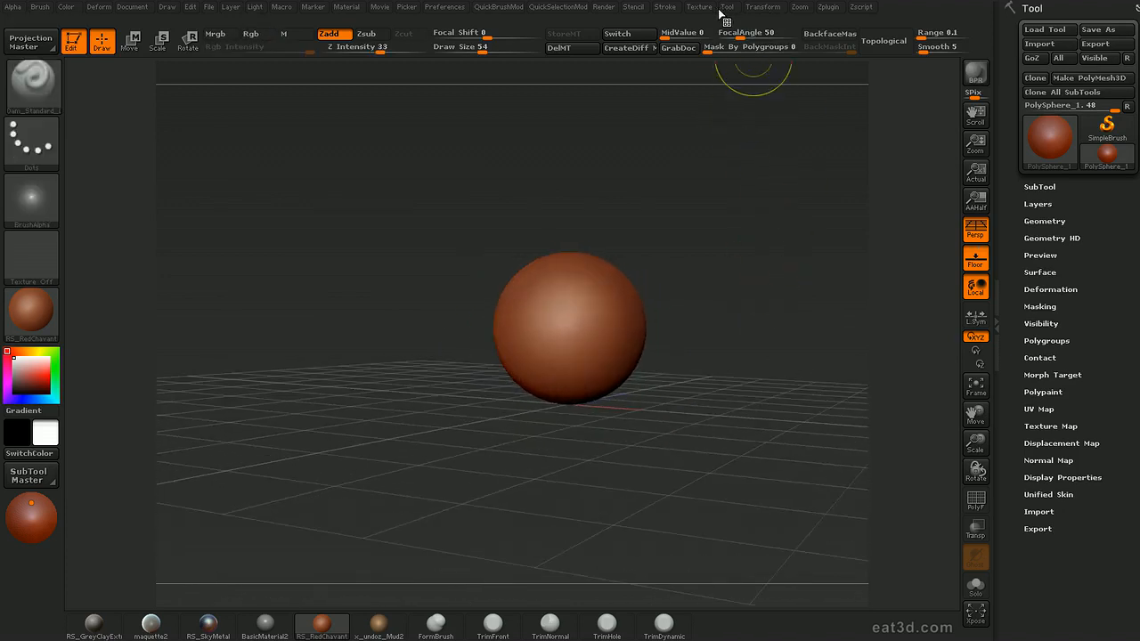
- Look up the LazyMouse settings among the stroke options and compare them with the quick brush modifier popup
click(727, 8)
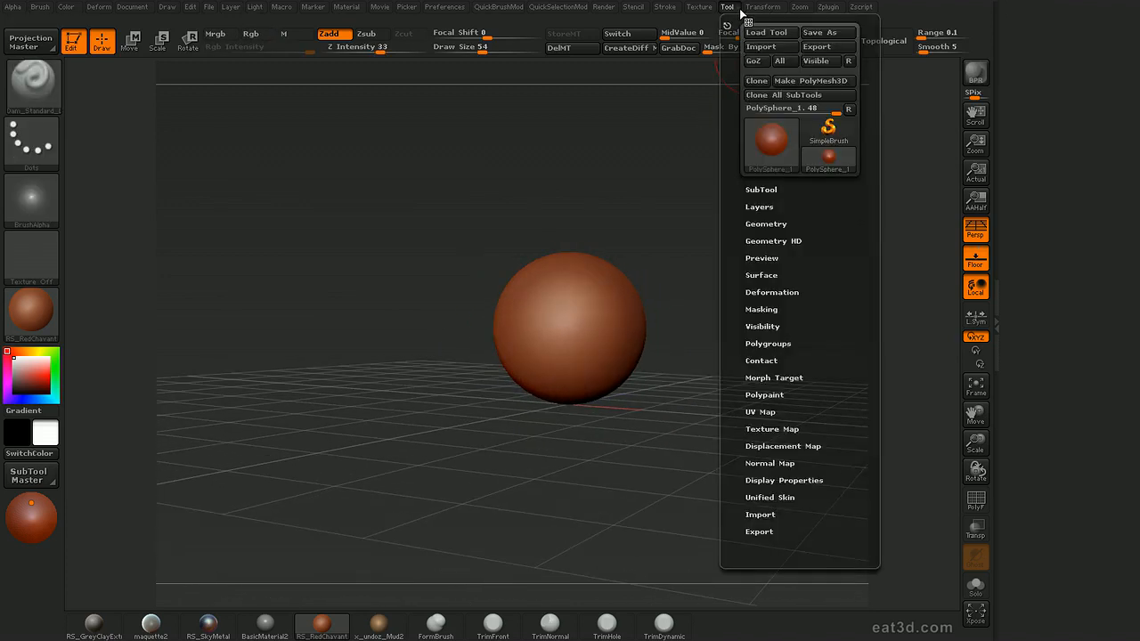
click(667, 7)
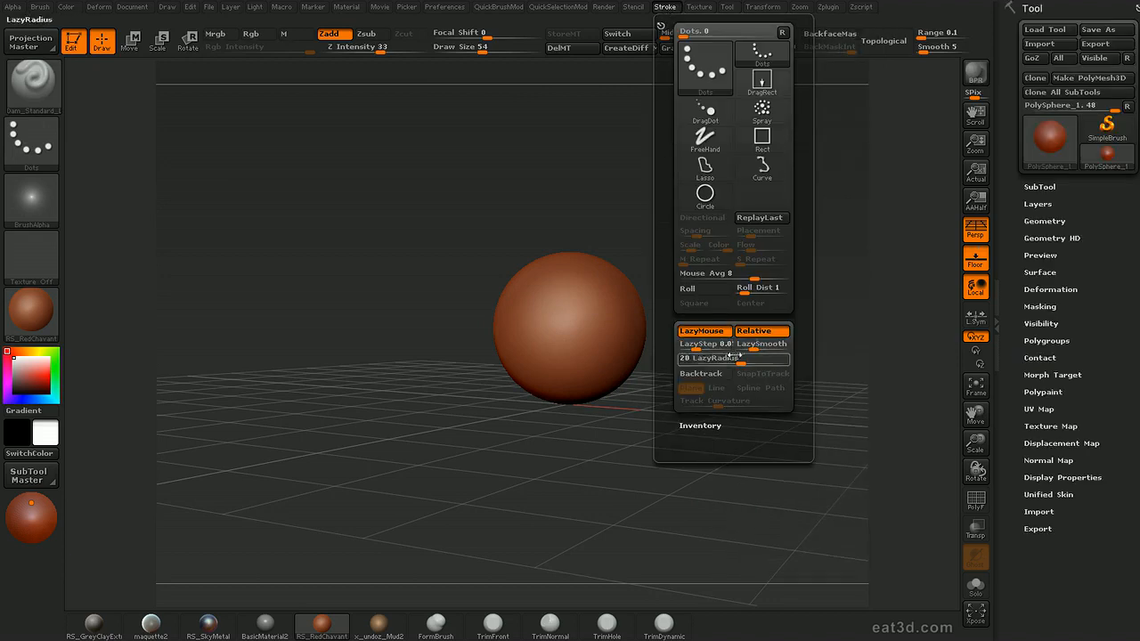
drag(684, 265, 725, 262)
key(q)
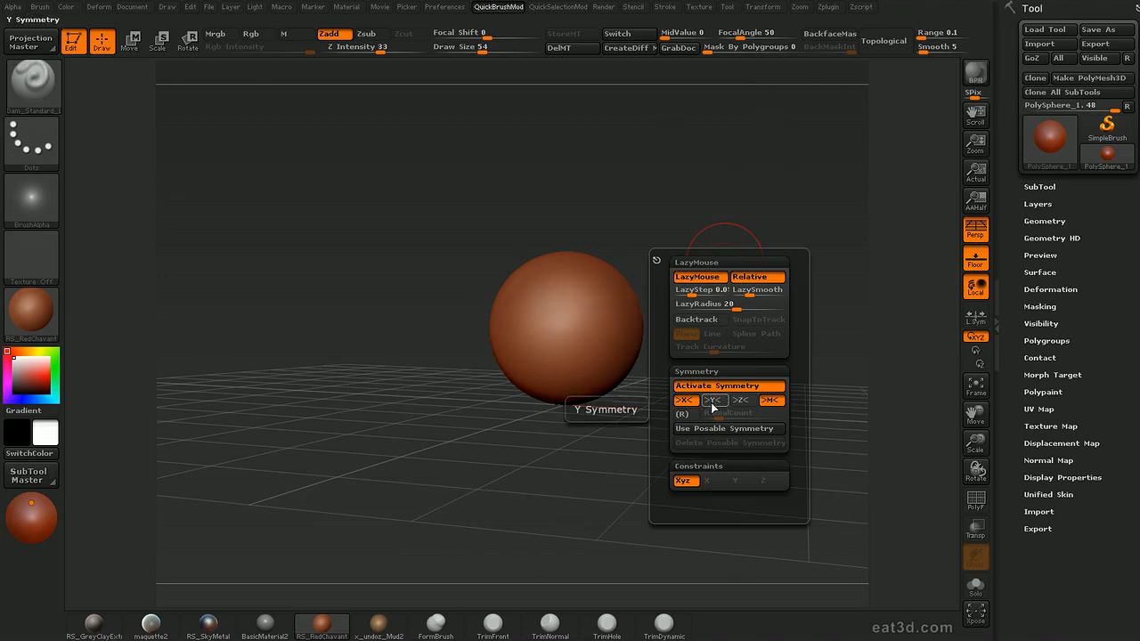
- Enable radial symmetry around Z instead of X mirroring and set RadialCount to 58
click(762, 7)
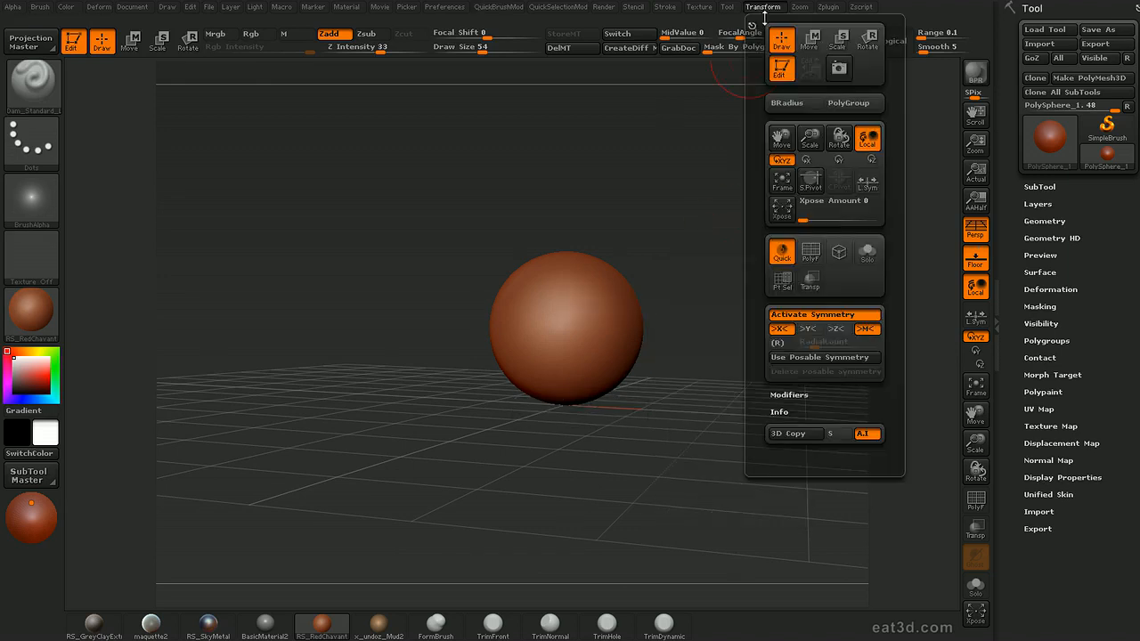
click(779, 343)
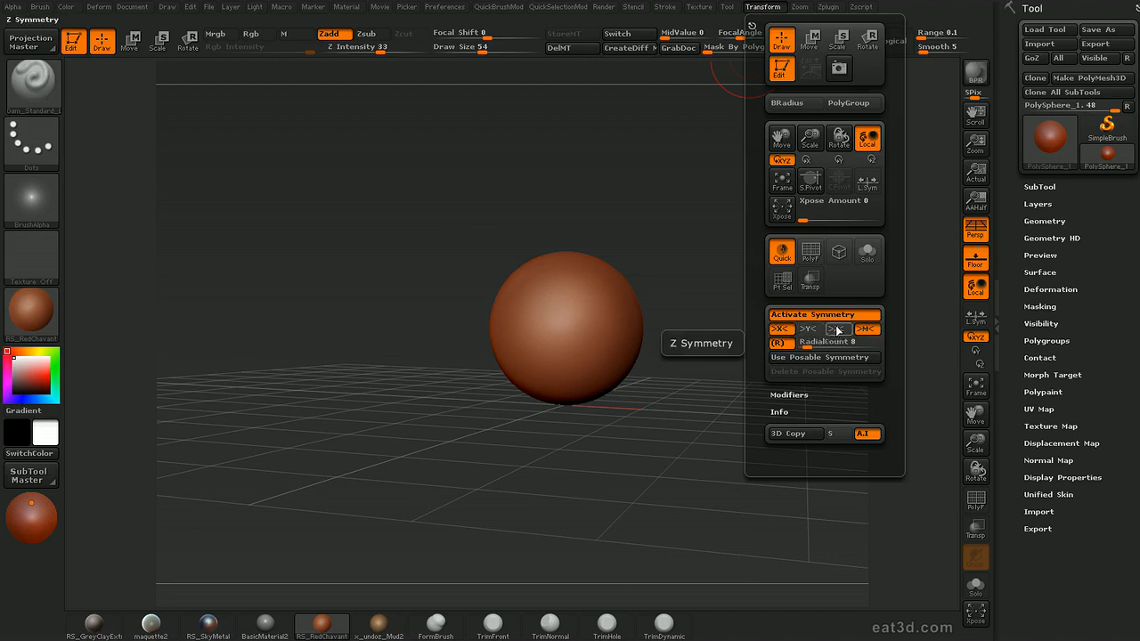
click(790, 332)
drag(806, 346, 831, 347)
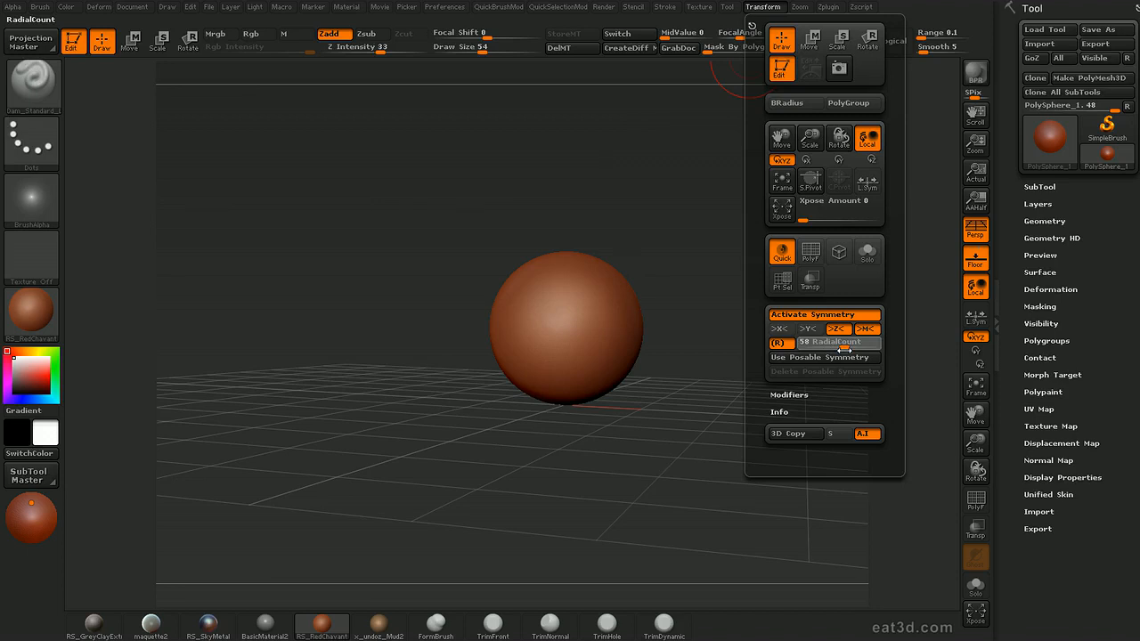
- Carve a radially repeated Dam_Standard stroke on the sphere and undo it
mouse_move(725, 334)
mouse_down()
mouse_move(703, 331)
mouse_move(748, 288)
mouse_move(743, 327)
mouse_up()
drag(673, 215, 674, 171)
drag(607, 301, 614, 316)
key(ctrl+z)
- Reduce the brush's draw size and carve a short radially repeated stroke on the sphere
mouse_move(689, 271)
mouse_down()
mouse_move(697, 247)
mouse_move(725, 249)
mouse_move(729, 216)
mouse_up()
key(bracketleft)
key(bracketleft)
drag(578, 258, 584, 265)
mouse_move(727, 239)
mouse_down()
mouse_move(588, 285)
mouse_move(718, 318)
mouse_move(758, 299)
mouse_up()
- Switch to the TrimHole brush and test it with a radially repeated stroke on the sphere's front
click(607, 627)
drag(541, 342, 561, 337)
drag(764, 244, 710, 249)
- Switch to the Pinch brush and apply a short radially repeated stroke to the sphere
key(b)
key(p)
key(i)
drag(563, 292, 570, 305)
drag(738, 247, 759, 243)
mouse_move(759, 244)
alt+mouse_down()
mouse_move(736, 222)
mouse_move(756, 219)
mouse_move(757, 250)
mouse_move(481, 241)
alt+mouse_up()
key(shift)
alt+drag(738, 275, 736, 239)
shift+drag(736, 239, 739, 252)
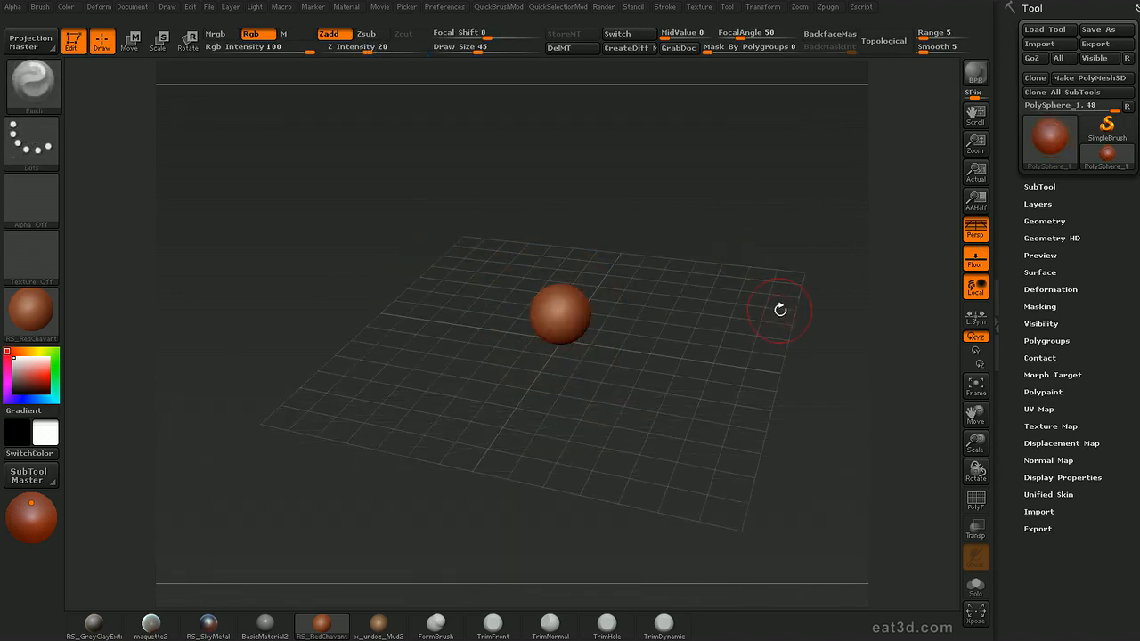
- Compare the tool's Polygroups options with those in the quick deformation popup, including From Masking
mouse_move(778, 307)
mouse_down()
mouse_move(788, 290)
mouse_move(773, 326)
mouse_up()
key(d)
key(d)
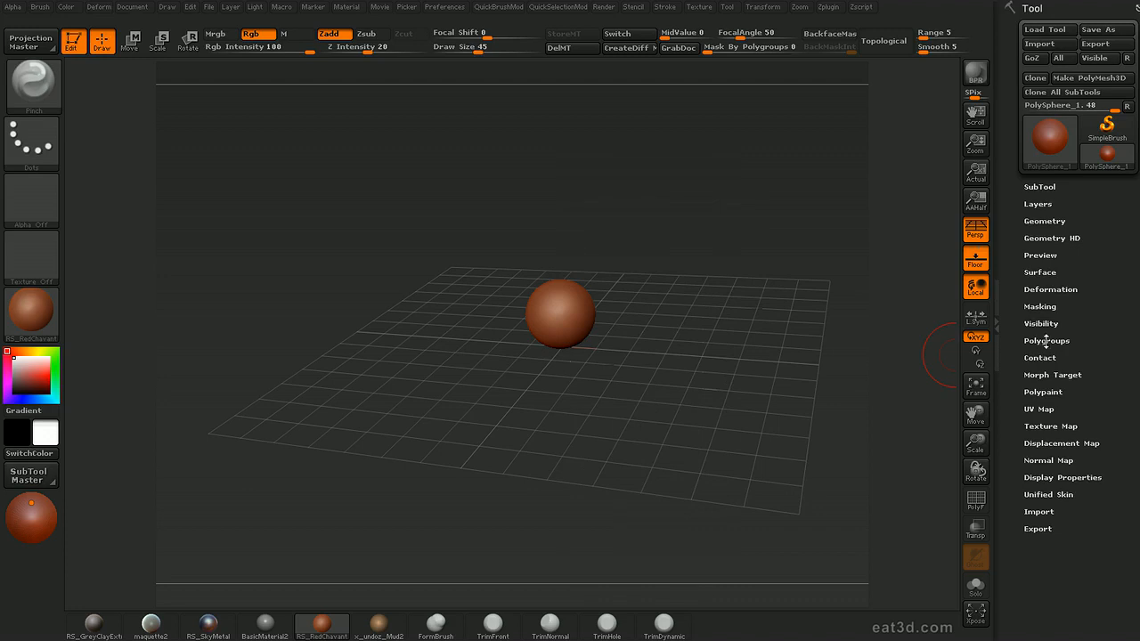
click(1086, 307)
click(1084, 306)
click(1048, 337)
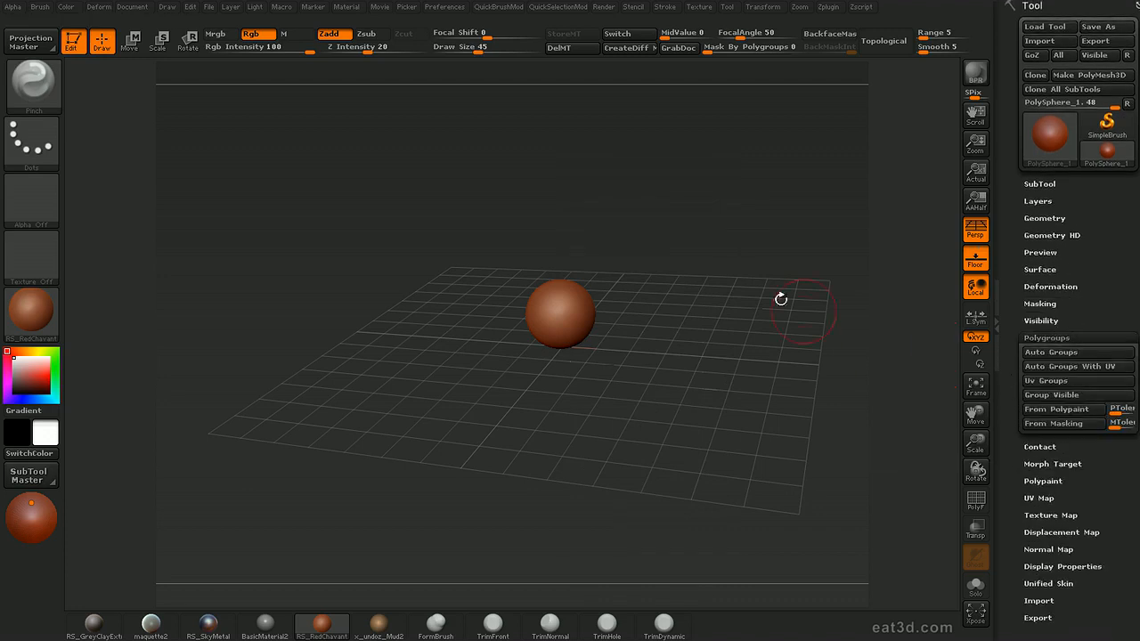
key(d)
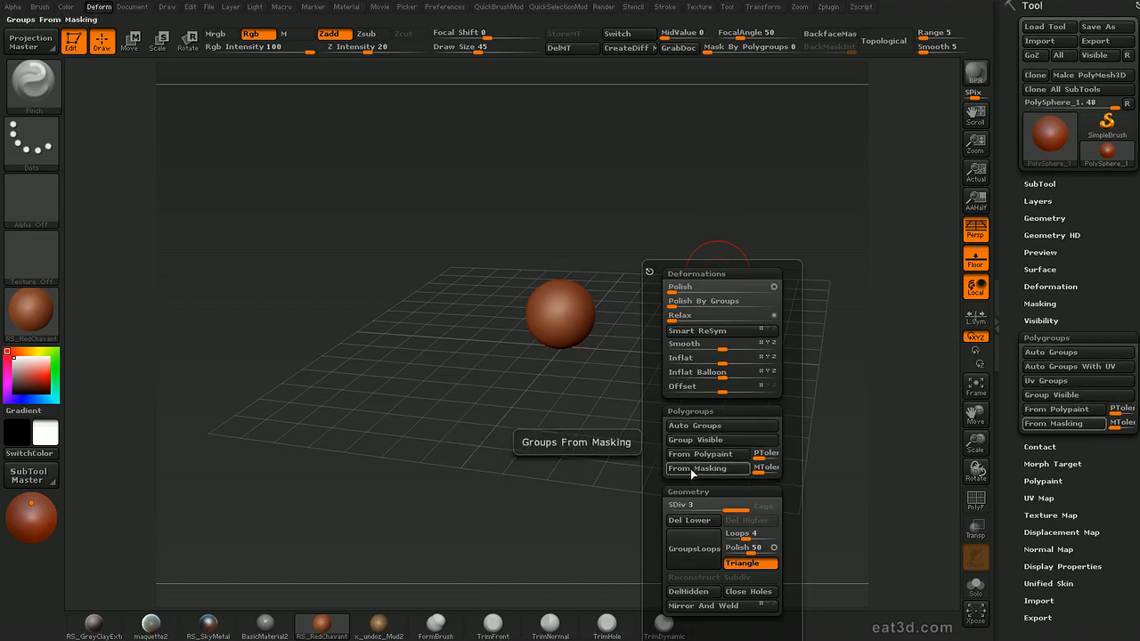
mouse_move(585, 458)
shift+mouse_down()
mouse_move(575, 454)
mouse_move(592, 497)
shift+mouse_up()
- Compare the popup's deformation sliders with the tool's full Deformation settings, from Unify to Perspective
drag(1116, 233, 1119, 172)
drag(817, 341, 817, 304)
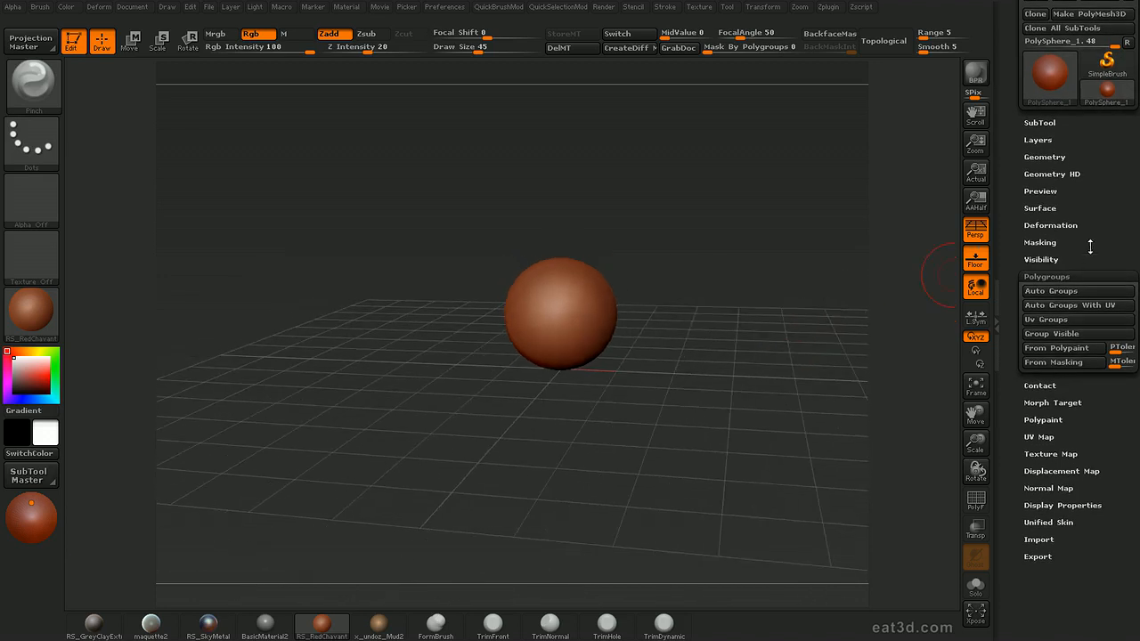
drag(1089, 247, 1089, 262)
key(d)
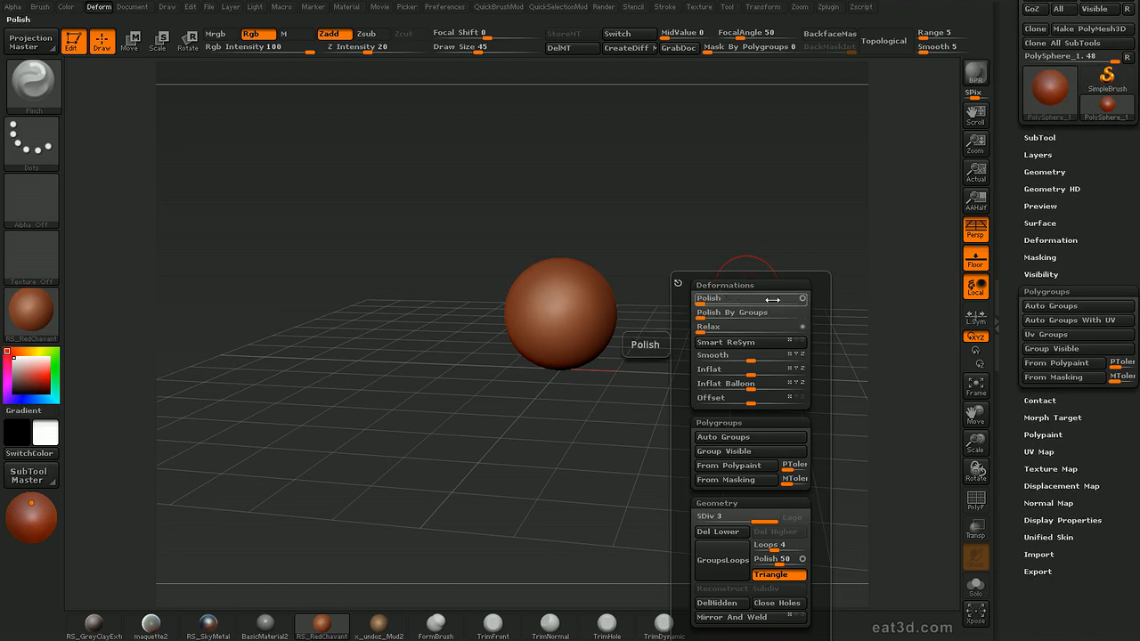
click(1056, 240)
drag(1087, 224, 1075, 155)
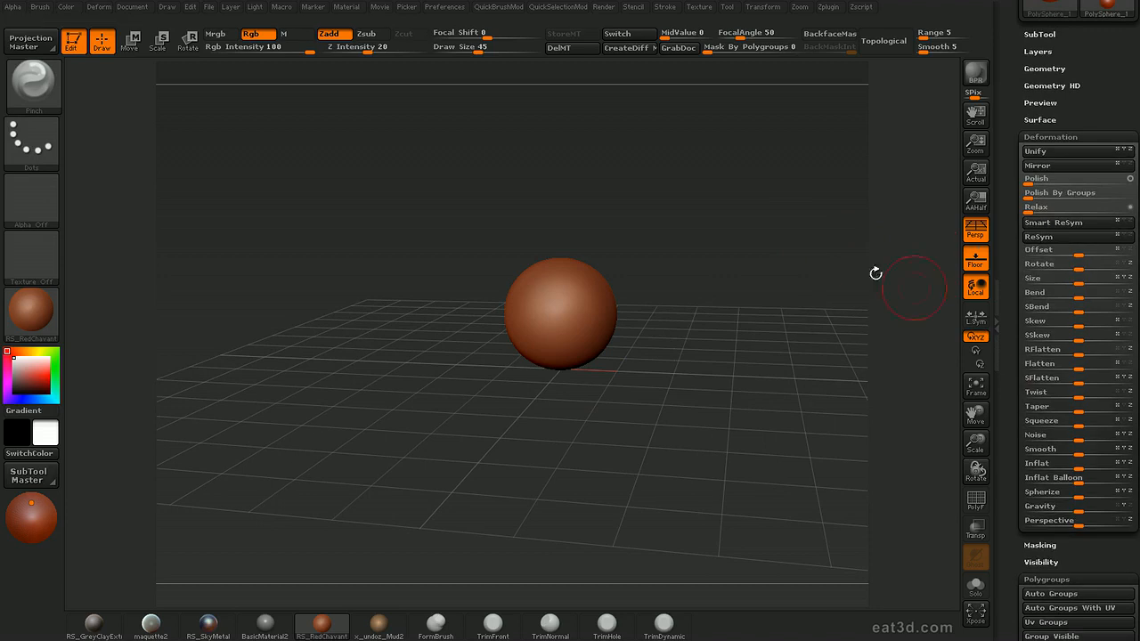
- Examine the deformation sliders in the quick deformation popup, down to Offset
key(d)
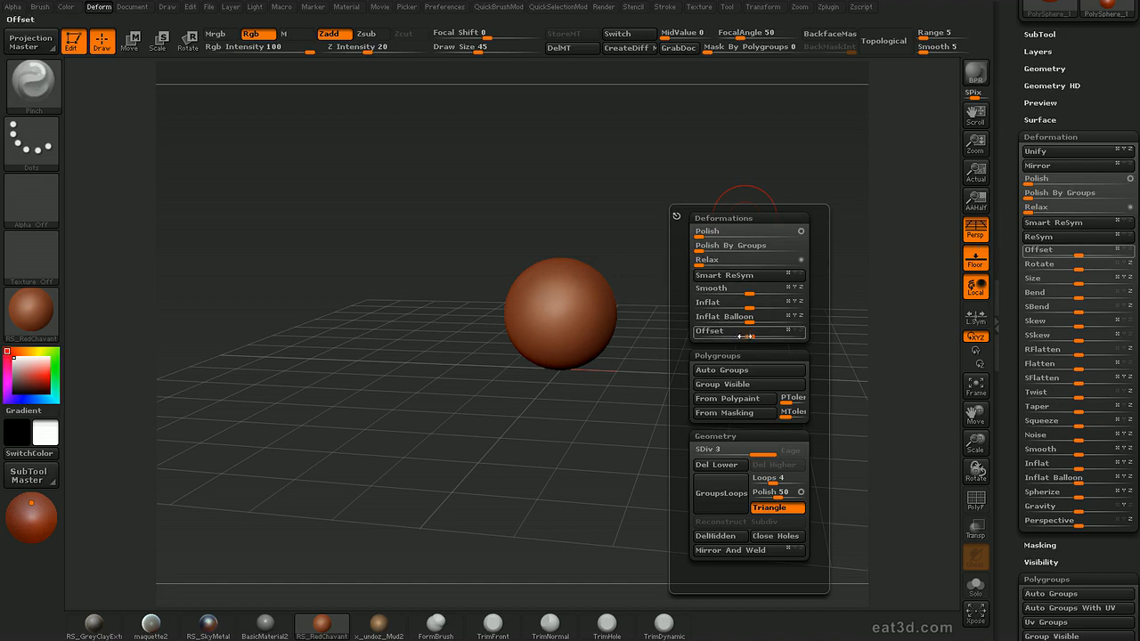
mouse_move(748, 305)
mouse_down()
mouse_move(806, 303)
mouse_move(740, 303)
mouse_move(798, 319)
mouse_move(745, 318)
mouse_up()
alt+drag(587, 384, 698, 338)
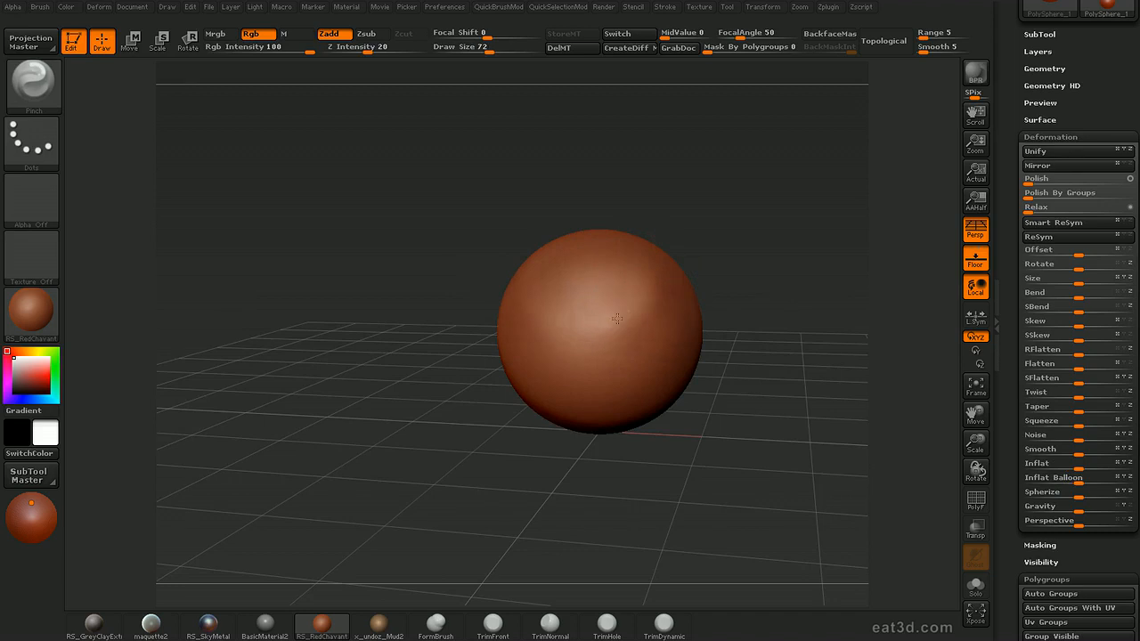
- Switch to the Dam_Standard brush and test it with a mirrored stroke on the sphere's upper front
key(b)
key(d)
key(s)
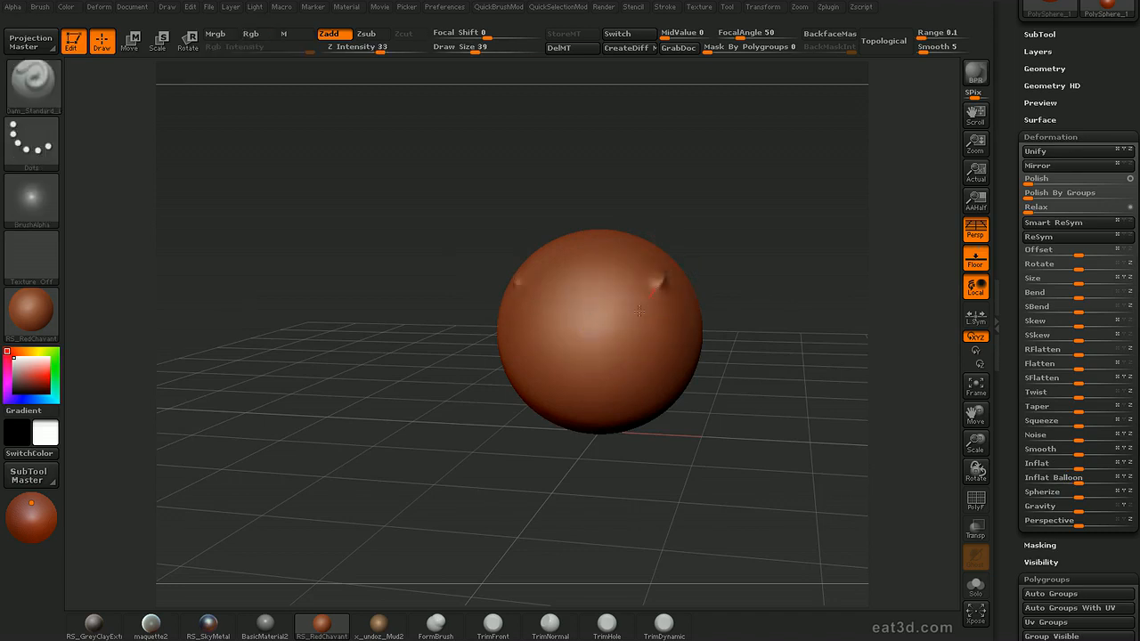
drag(662, 274, 604, 360)
- Try the Relax deformation on the sphere and undo the test edits
drag(707, 250, 935, 230)
drag(1036, 181, 1068, 176)
mouse_move(908, 258)
mouse_down()
mouse_move(832, 318)
mouse_move(818, 293)
mouse_move(900, 254)
mouse_up()
key(ctrl+z)
key(ctrl+z)
key(ctrl+z)
key(ctrl+z)
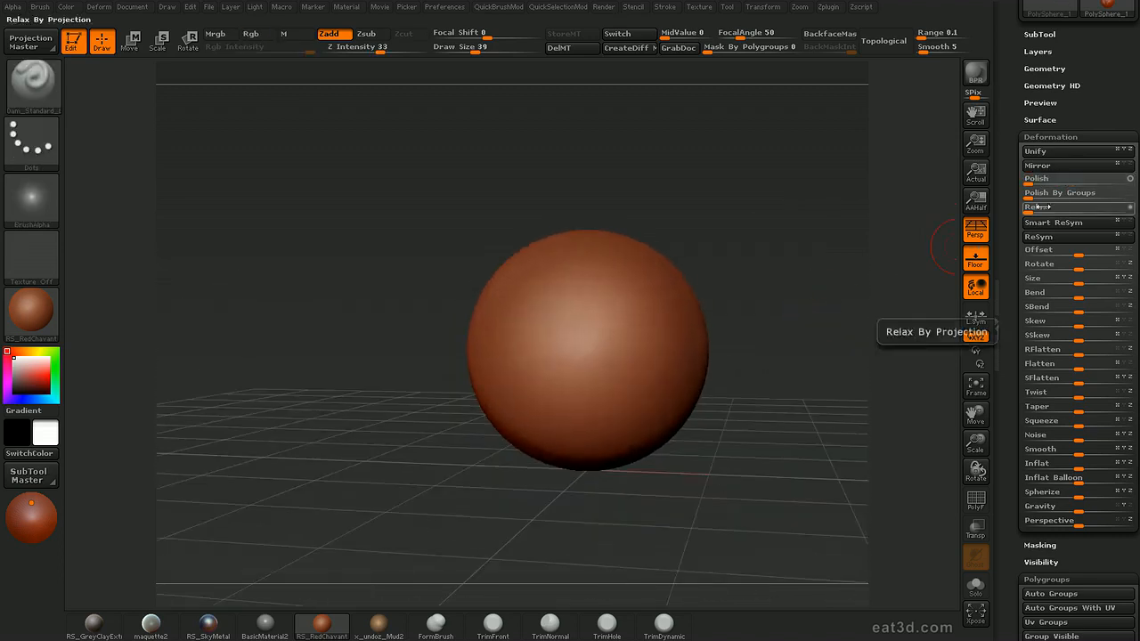
- Enlarge the Dam_Standard brush to draw size 68 and sculpt a mirrored raised ridge curving up the sphere
drag(756, 305, 846, 272)
key(s)
key(s)
drag(597, 372, 605, 378)
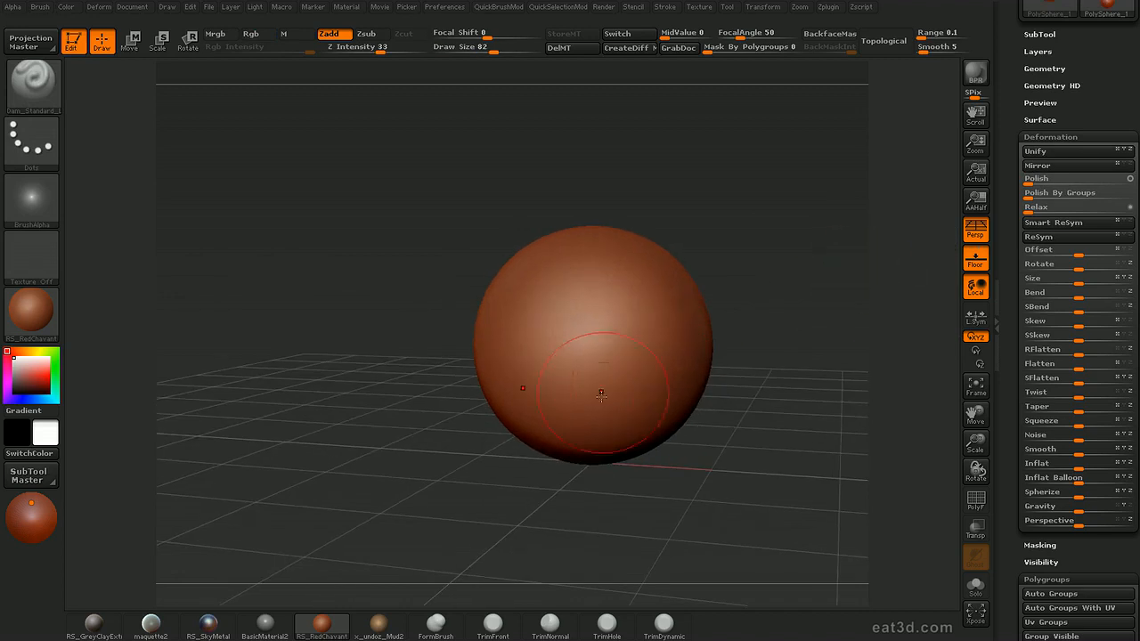
mouse_move(770, 299)
mouse_down()
mouse_move(784, 279)
mouse_move(792, 298)
mouse_move(757, 333)
mouse_up()
key(s)
click(625, 318)
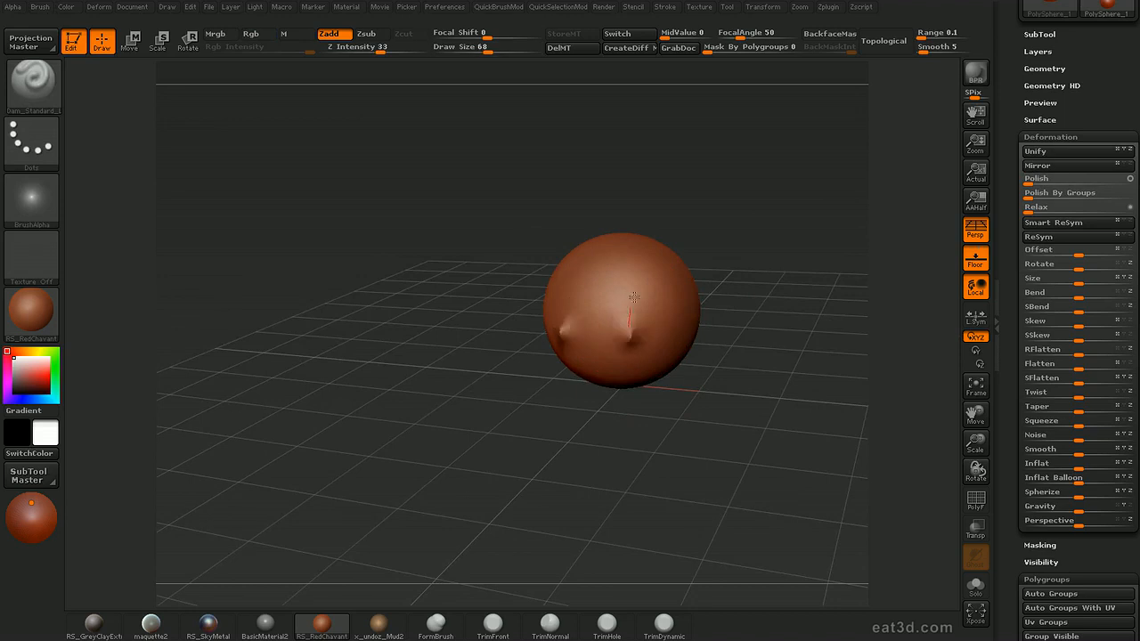
drag(777, 233, 819, 257)
- Sharpen the curved ridge with the Pinch brush at draw size 65 and turn on the polyframe to inspect the mesh
key(b)
key(p)
key(i)
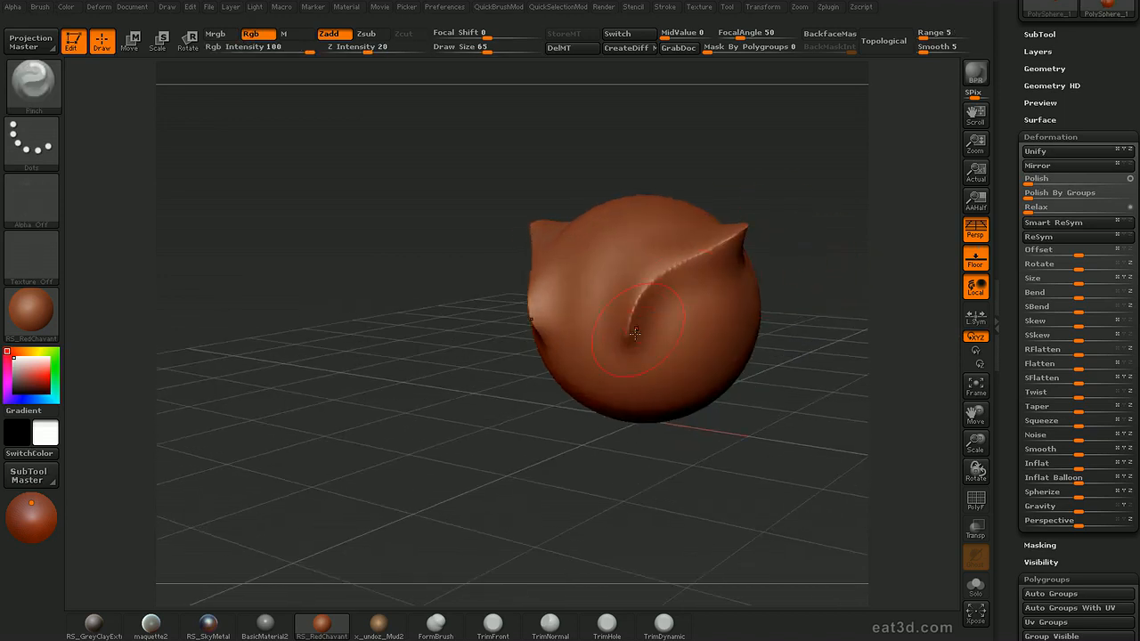
key(shift+f)
mouse_move(833, 202)
mouse_down()
mouse_move(876, 183)
mouse_move(863, 266)
mouse_move(841, 256)
mouse_move(929, 230)
mouse_up()
mouse_move(796, 329)
mouse_down()
mouse_move(811, 314)
mouse_move(903, 290)
mouse_move(891, 253)
mouse_move(901, 269)
mouse_up()
mouse_move(731, 259)
mouse_down()
mouse_move(723, 279)
mouse_move(700, 239)
mouse_move(690, 261)
mouse_move(674, 234)
mouse_move(713, 262)
mouse_move(515, 343)
mouse_up()
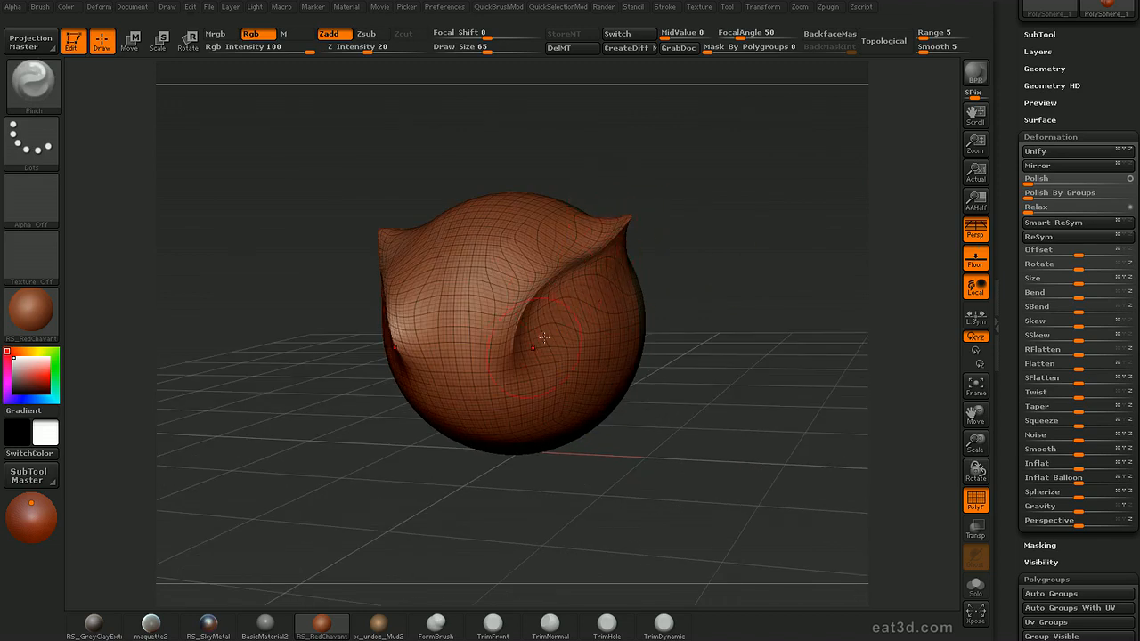
- Apply the Relax deformation at about 40 to the ridged mesh and inspect its surface with and without the polyframe
click(1038, 207)
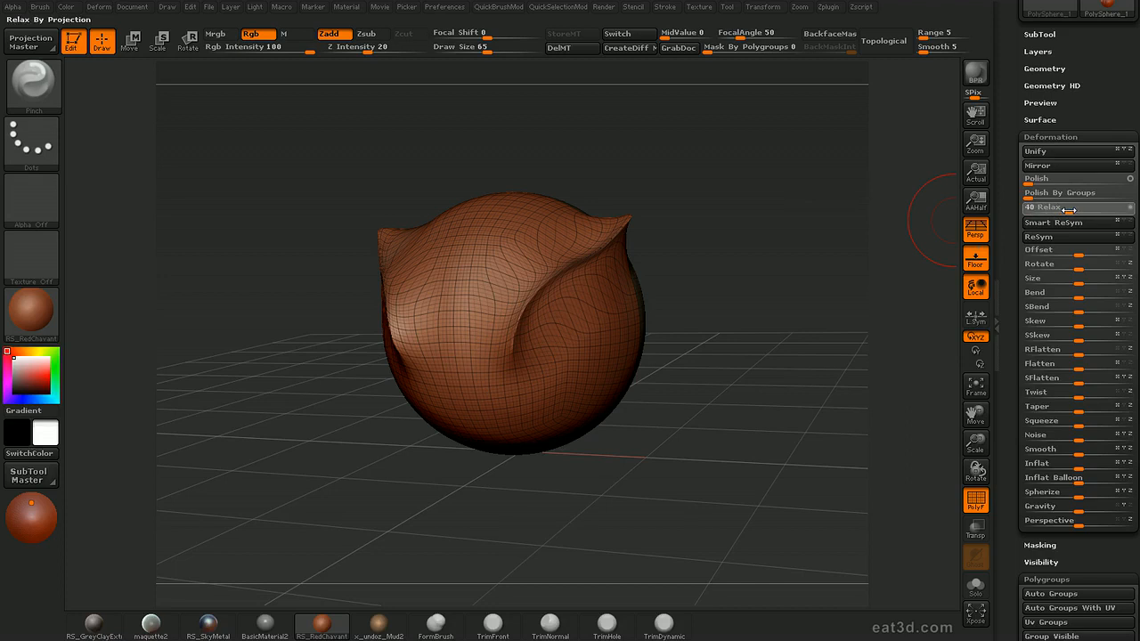
drag(1087, 209, 1068, 226)
drag(744, 303, 681, 346)
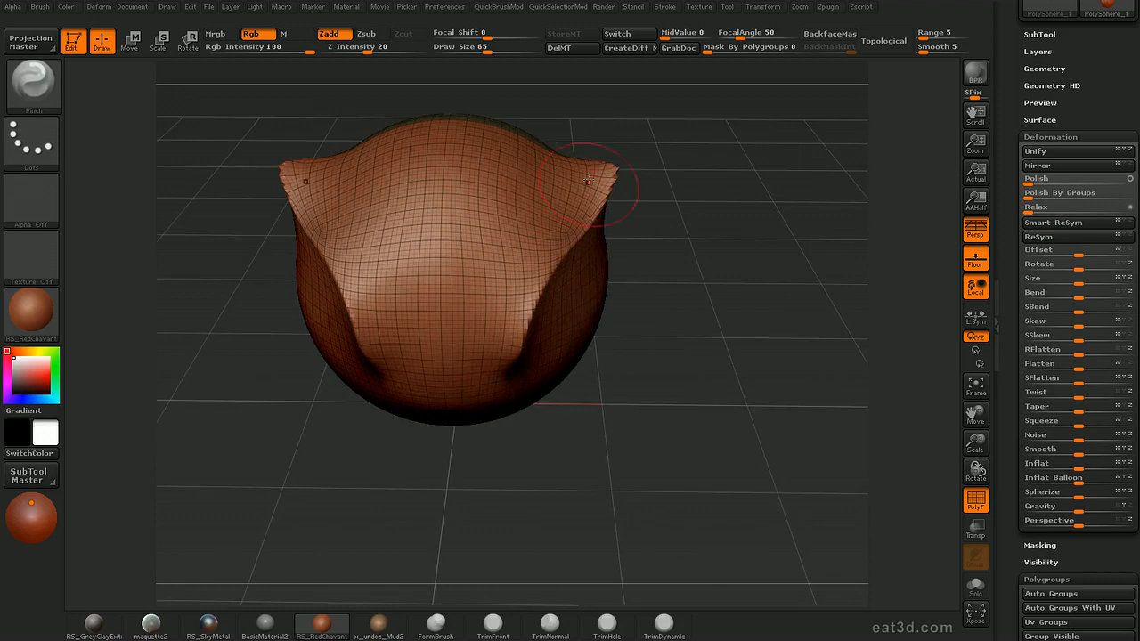
drag(672, 274, 819, 180)
key(shift+f)
key(shift+f)
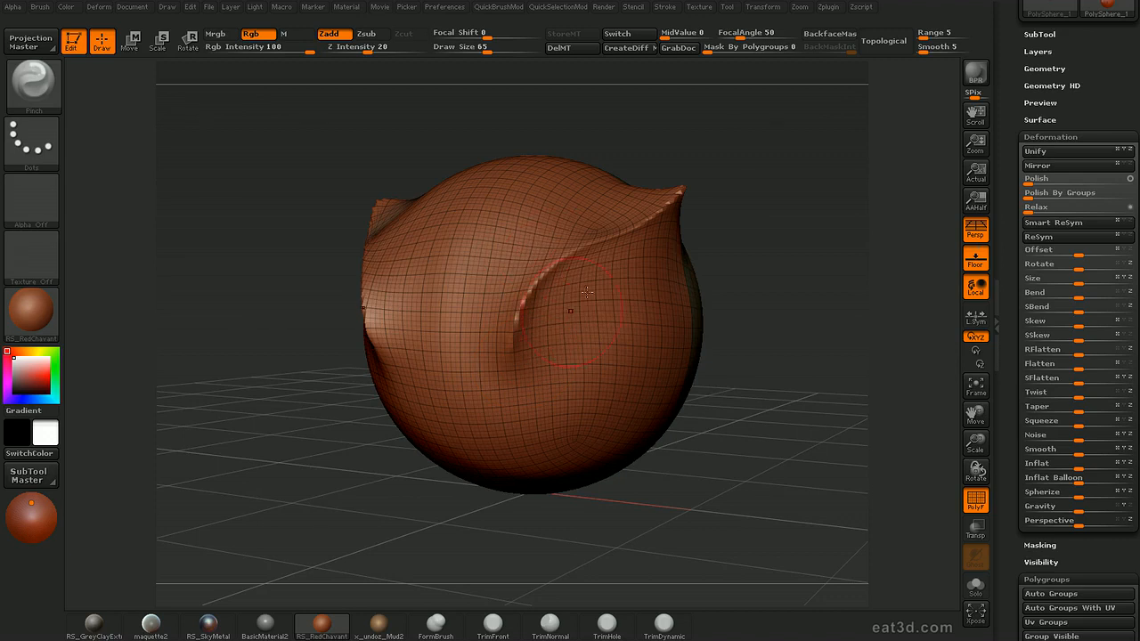
- Subdivide the ridged mesh and carve a test stroke beside the ridge with Dam_Standard at draw size 50
key(ctrl+1)
key(bracketleft)
mouse_move(575, 315)
mouse_down()
mouse_move(616, 271)
mouse_move(603, 270)
mouse_up()
key(shift+d)
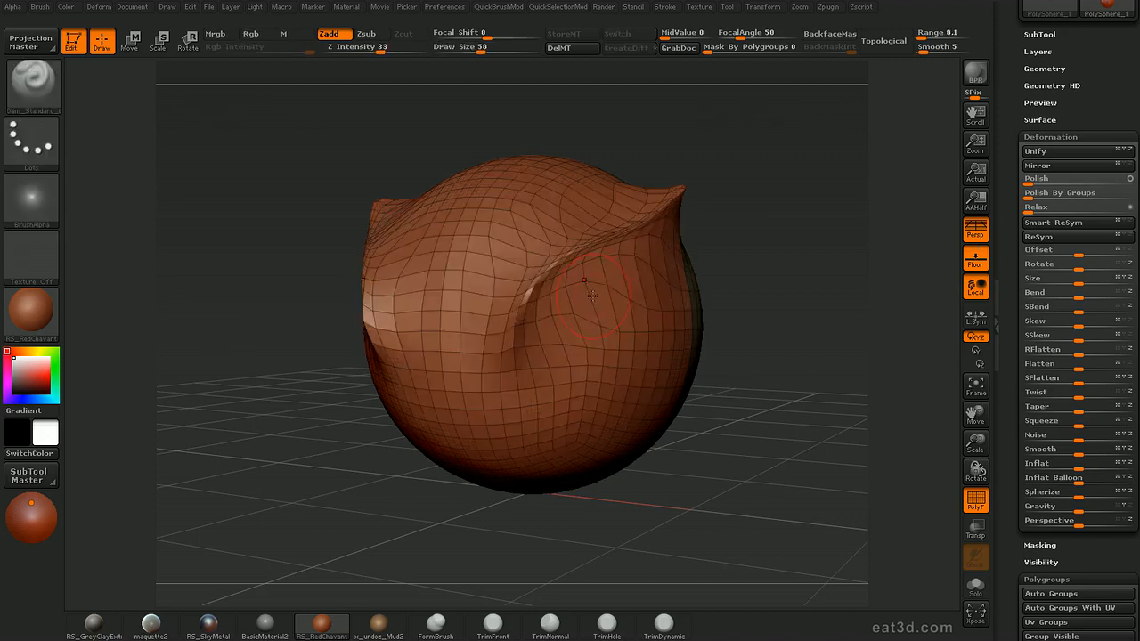
key(f)
key(ctrl+d)
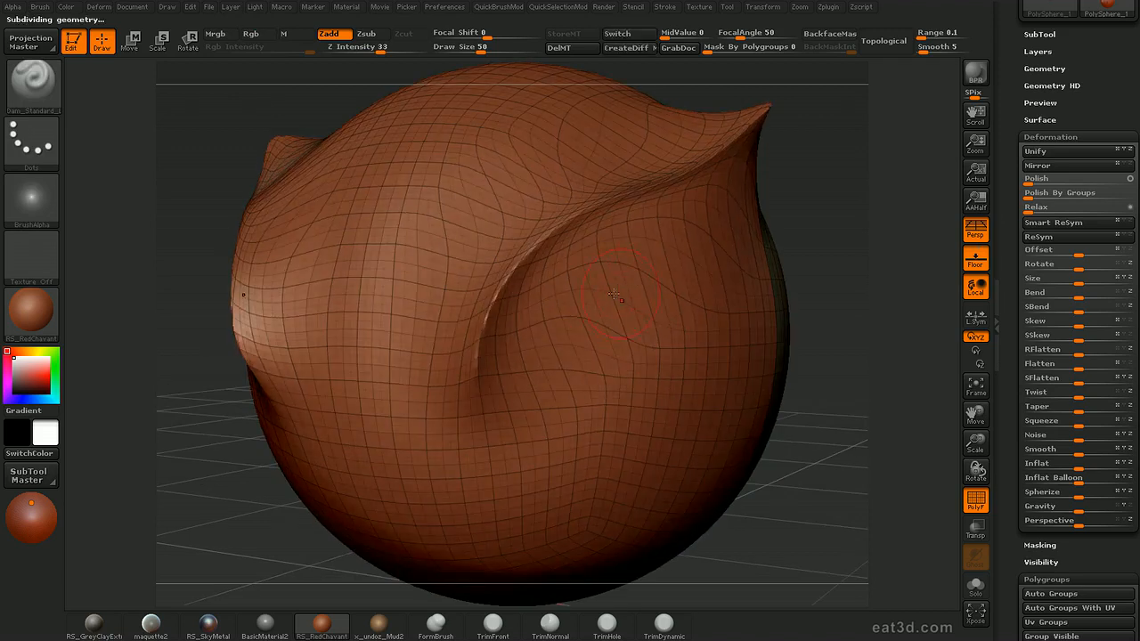
drag(583, 256, 577, 294)
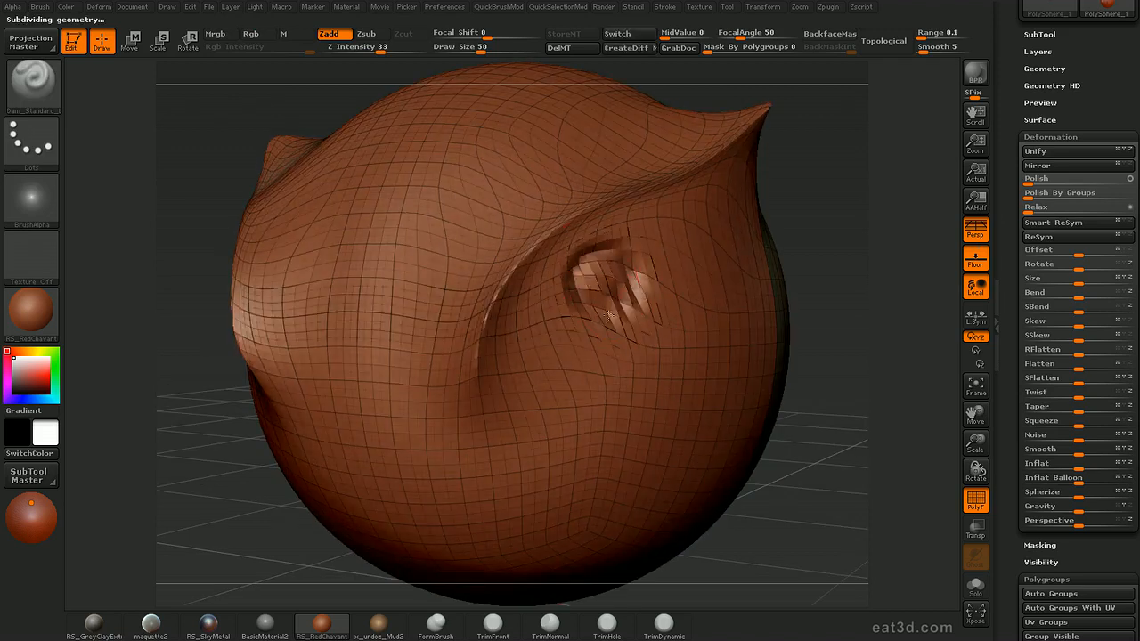
- Relax the ridged mesh with the polyframe hidden and undo all the sculpting back to the plain sphere
key(shift+f)
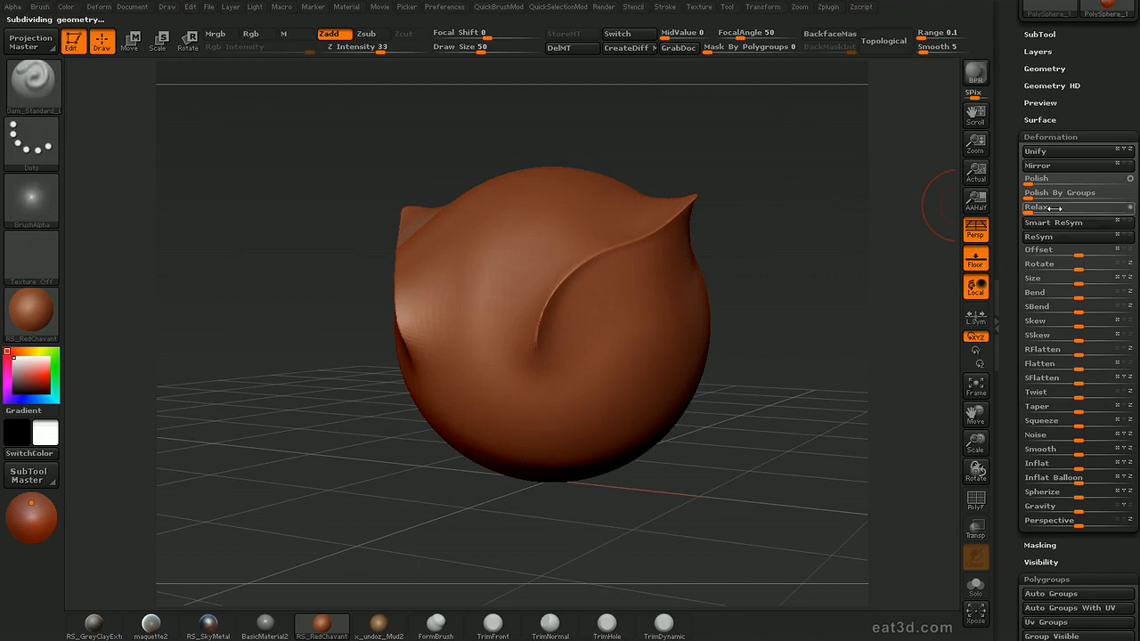
drag(858, 266, 914, 253)
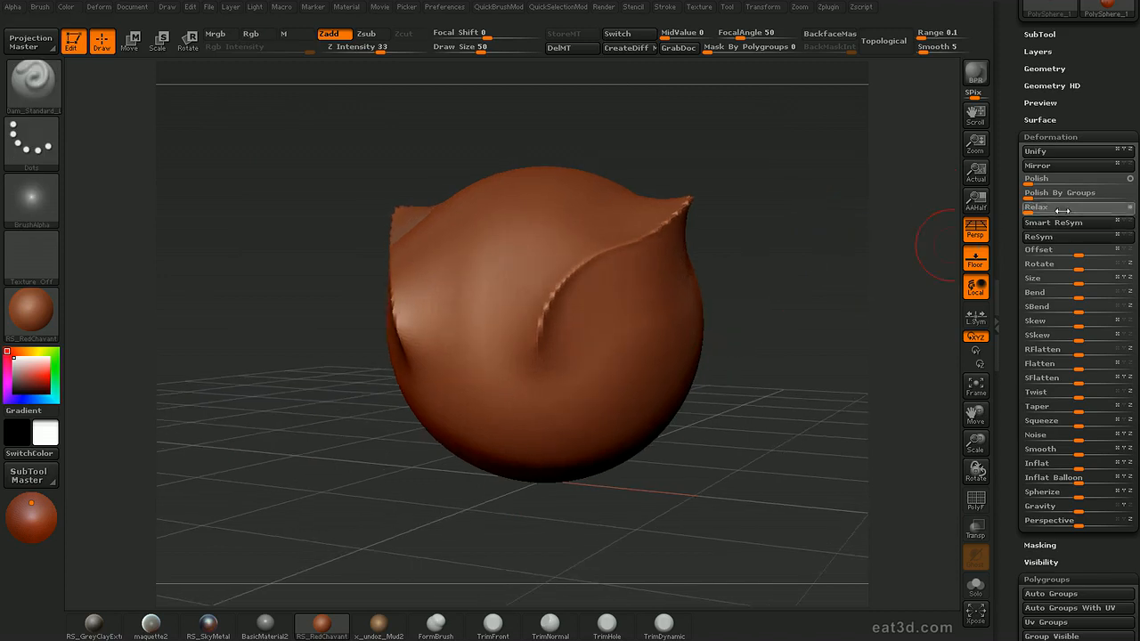
drag(777, 255, 804, 248)
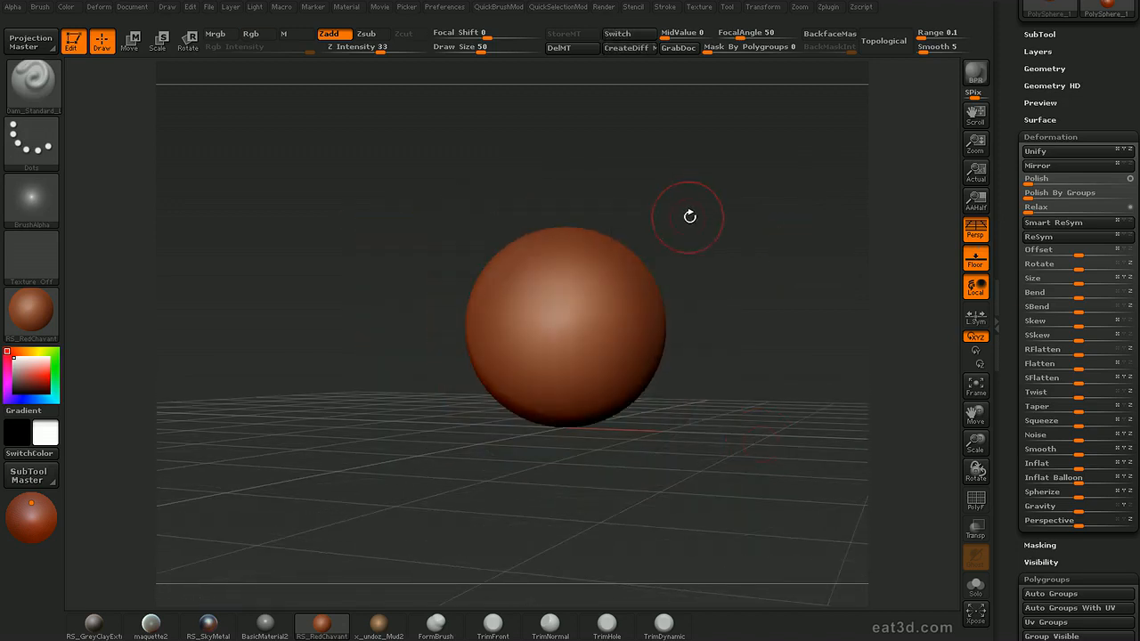
- Expand the tool's Geometry settings in place of Deformation and compare them with the Geometry group in the quick popup
key(d)
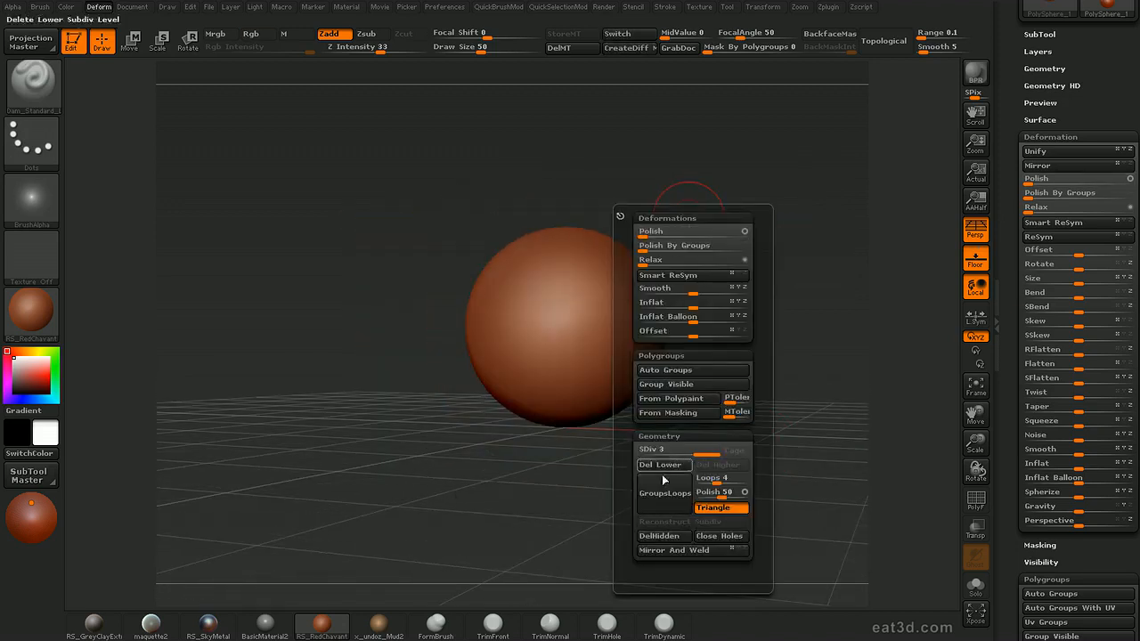
click(1126, 132)
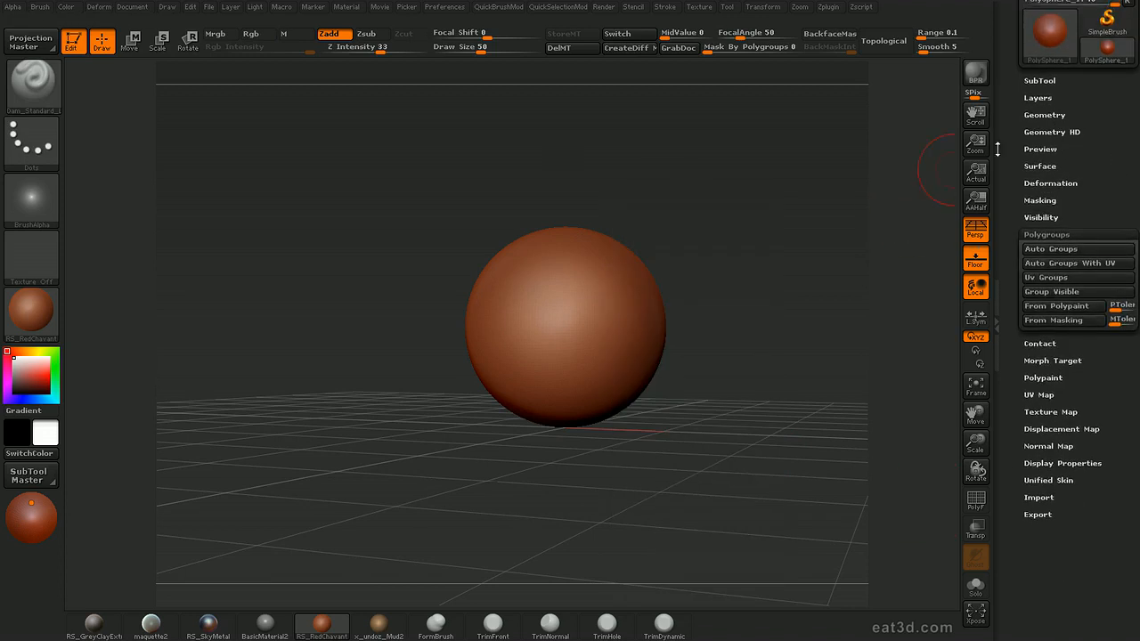
click(1044, 120)
key(d)
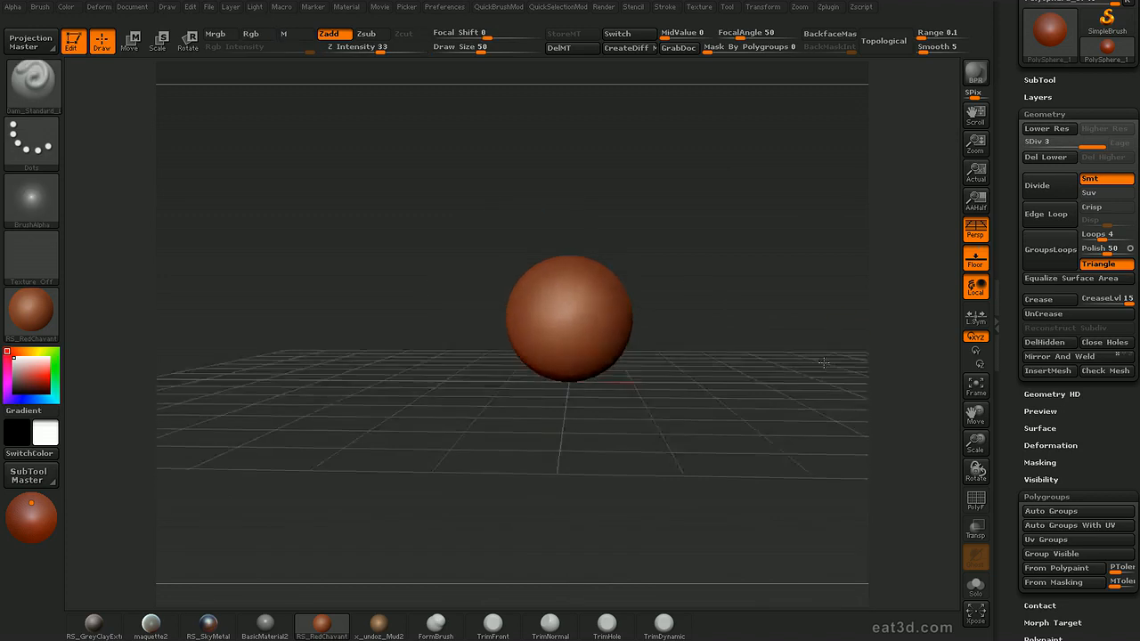
alt+drag(824, 362, 789, 400)
key(space)
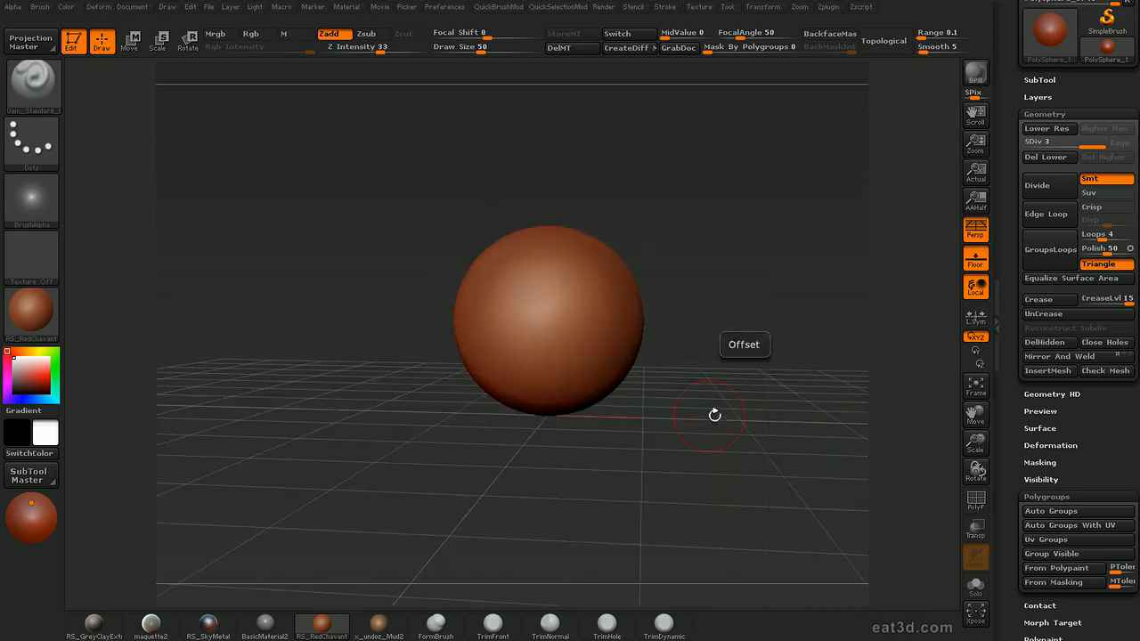
drag(720, 330, 741, 346)
key(space)
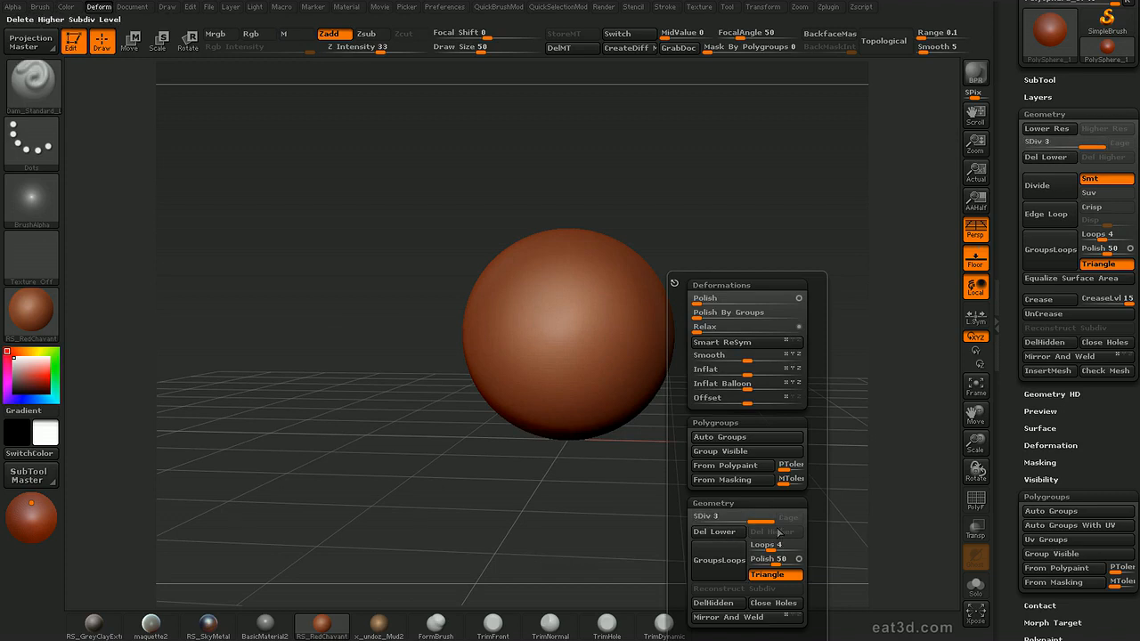
- Try the popup's SDiv slider and Delete Lower Subdiv Level on the sphere, and undo the deletion
drag(774, 523, 726, 519)
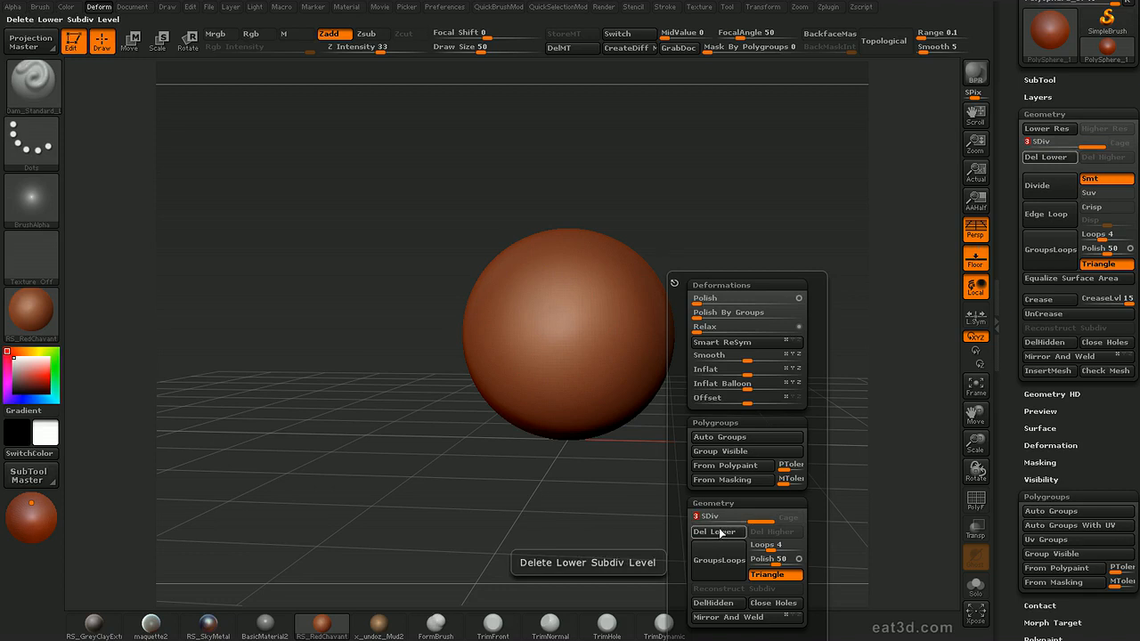
click(717, 532)
key(ctrl)
key(ctrl+z)
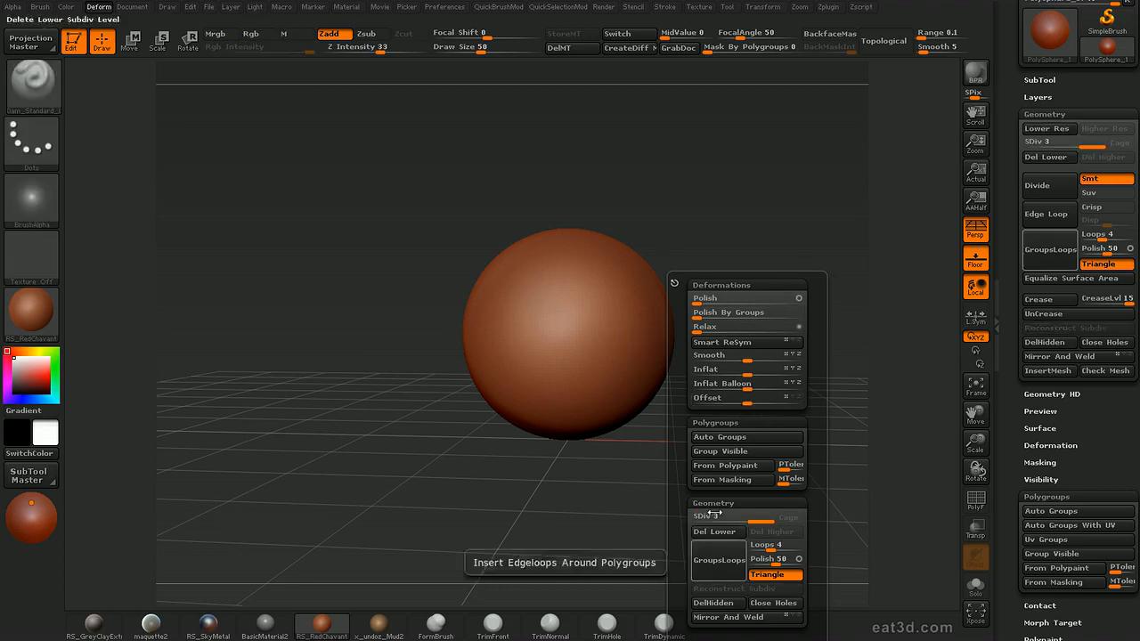
- Turn on the polyframe and show the sphere straight-on without perspective
key(shift+f)
mouse_move(811, 232)
mouse_down()
mouse_move(794, 240)
mouse_move(822, 231)
mouse_move(843, 199)
mouse_move(825, 214)
mouse_move(870, 206)
mouse_move(794, 245)
mouse_up()
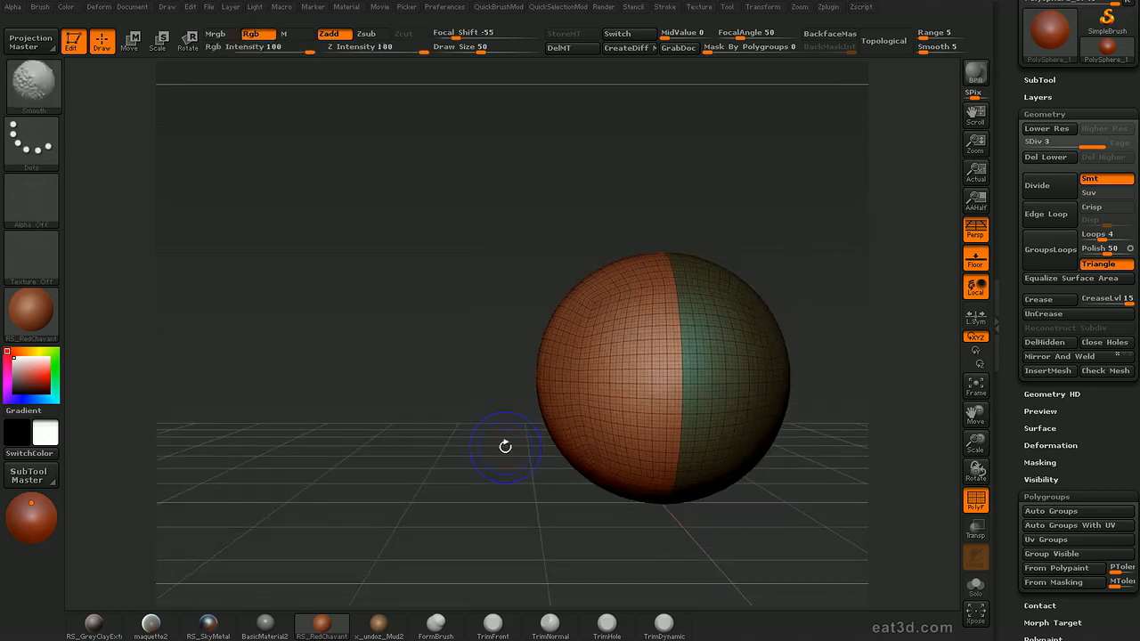
shift+drag(524, 448, 515, 507)
key(p)
- Mask the sphere's upper-left quarter, make the masked area its own polygroup, and clear the mask
ctrl+drag(415, 175, 672, 389)
key(space)
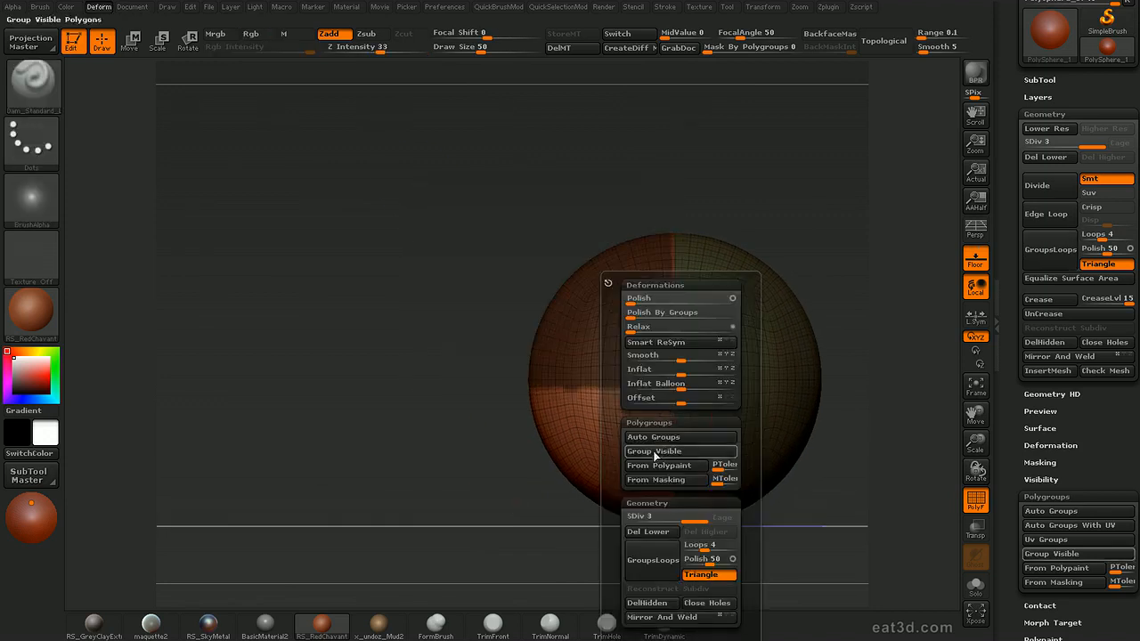
drag(842, 268, 862, 251)
mouse_move(855, 233)
ctrl+mouse_down()
mouse_move(917, 250)
mouse_move(842, 241)
ctrl+mouse_up()
mouse_move(842, 240)
alt+mouse_down()
mouse_move(823, 256)
mouse_move(862, 242)
mouse_move(814, 214)
mouse_move(850, 203)
mouse_move(824, 204)
alt+mouse_up()
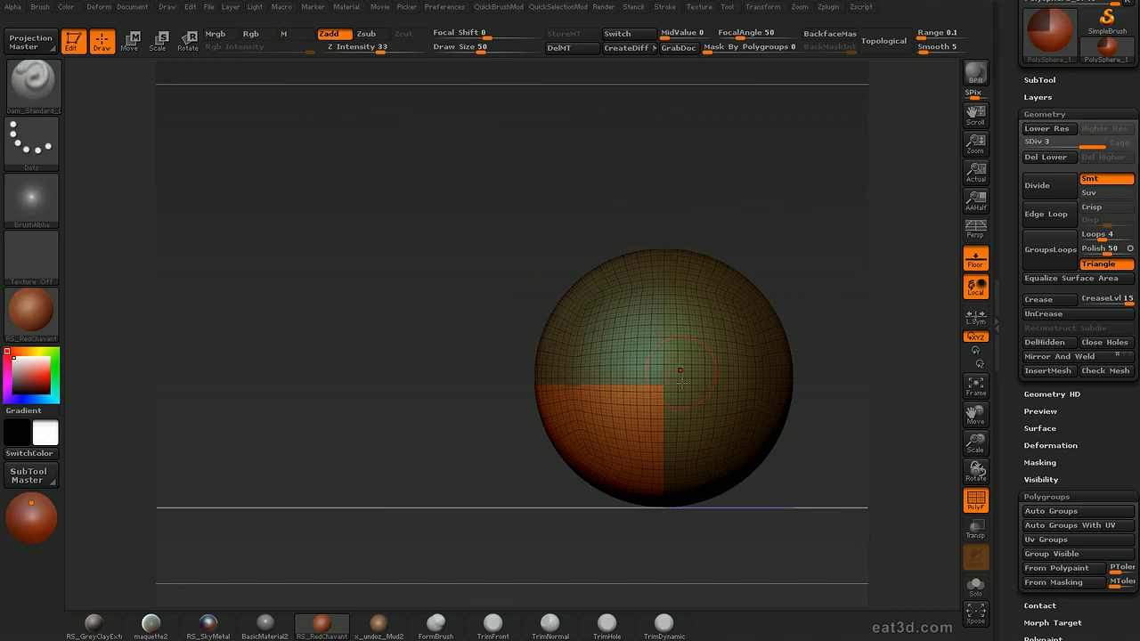
- Set the GroupsLoops count to 3 and try to insert edge loops around the polygroups
drag(828, 292, 755, 264)
mouse_move(755, 263)
mouse_down()
mouse_move(804, 263)
mouse_move(712, 261)
mouse_up()
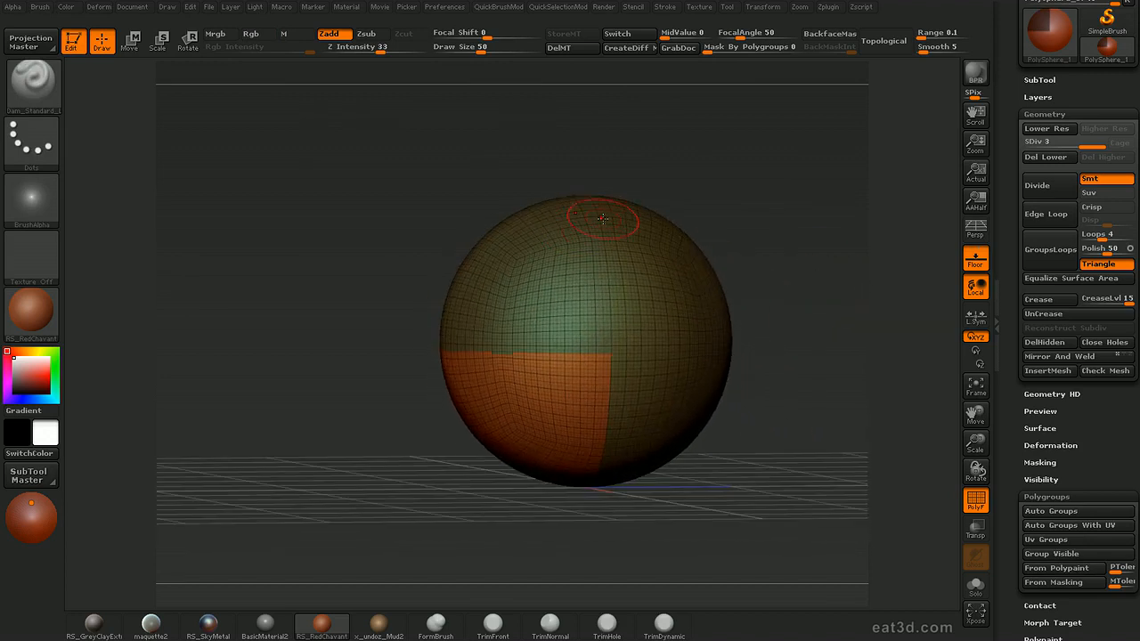
key(space)
key(space)
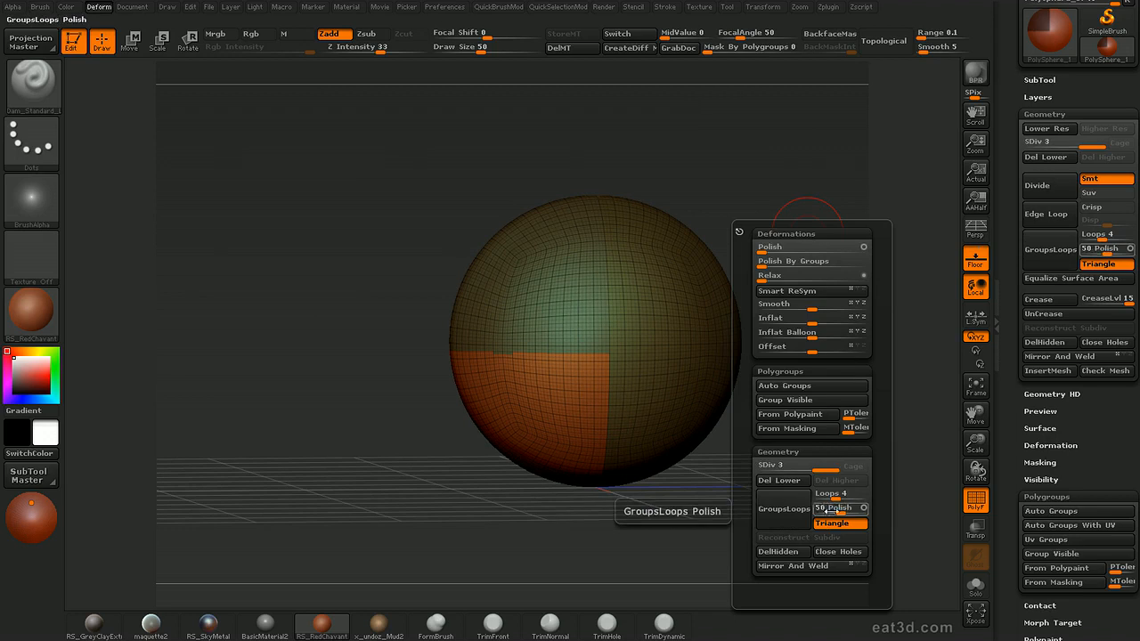
drag(829, 497, 854, 496)
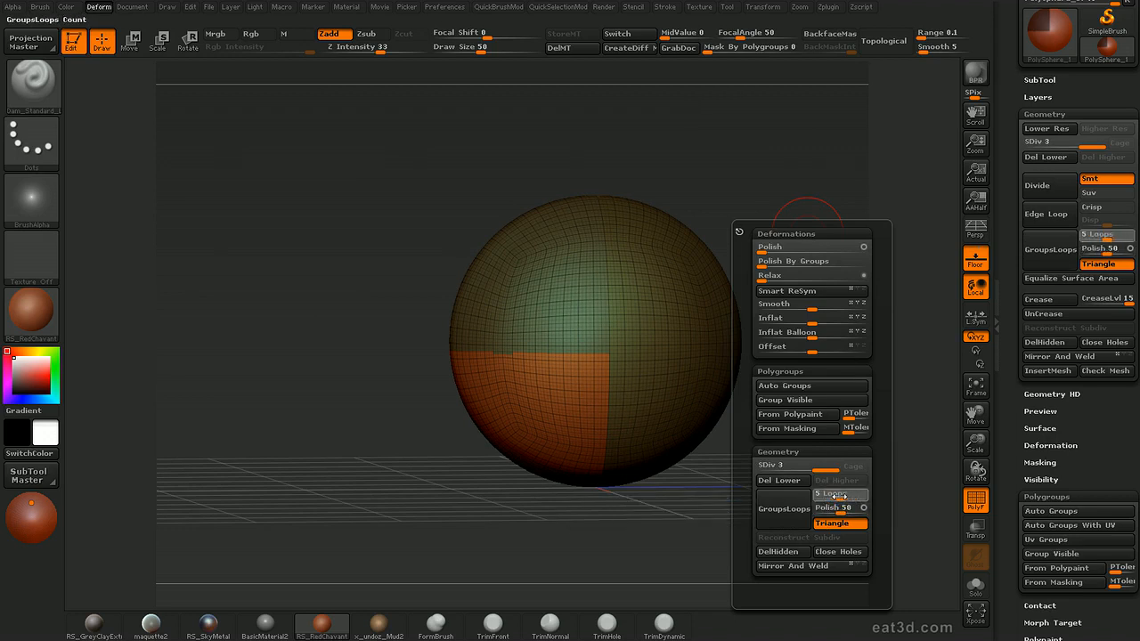
drag(837, 497, 824, 497)
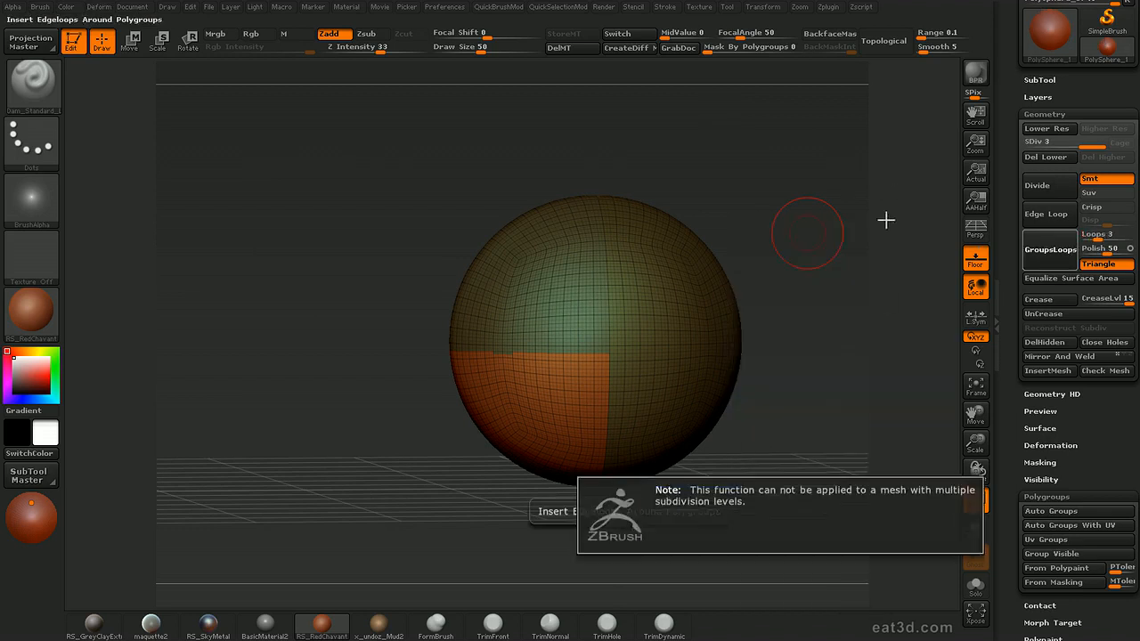
- Delete the lower subdivision levels and insert GroupsLoops edge loops along the polygroup borders with Polish 50
key(space)
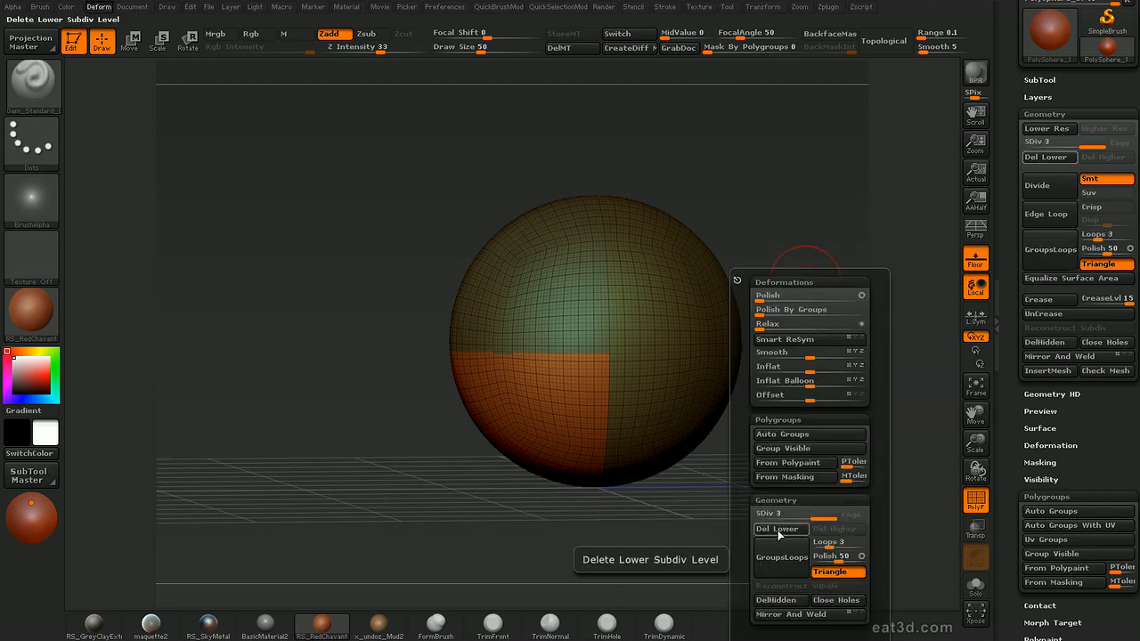
click(776, 529)
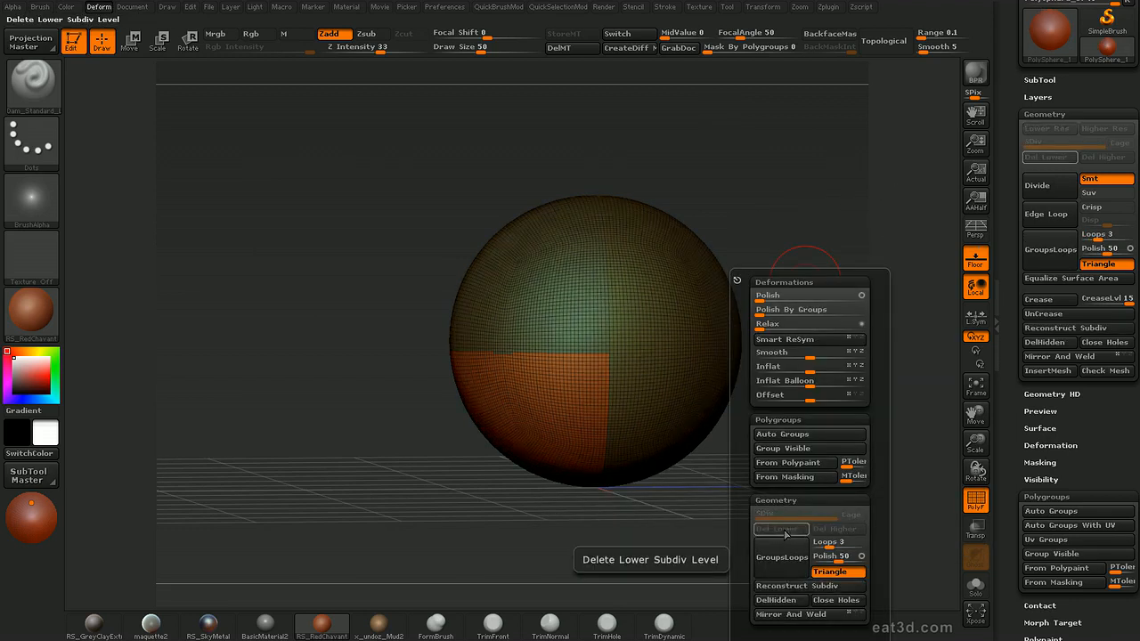
click(790, 559)
alt+drag(885, 247, 900, 458)
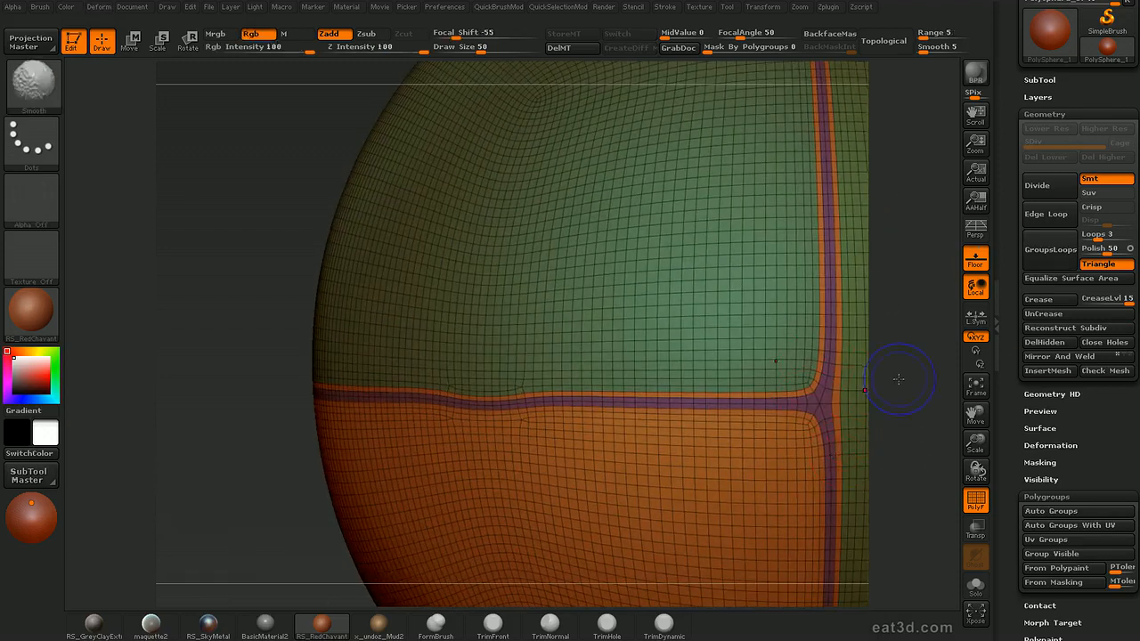
- Inspect the polygroup border loops, undo them, and open the quick deformation popup beside the framed sphere
key(shift+f)
key(shift+f)
alt+drag(908, 372, 802, 289)
key(f)
drag(876, 354, 856, 357)
key(d)
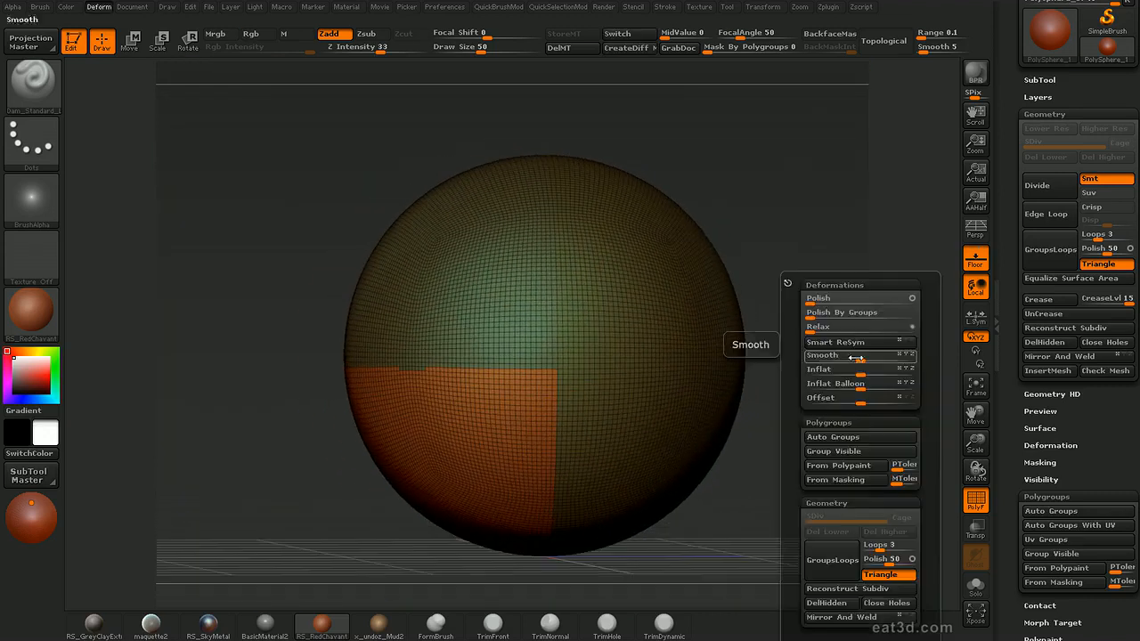
- Try inserting 8 GroupsLoops edge loops along the polygroup borders, inspect the border corner, and undo the insertion
click(903, 546)
click(822, 559)
alt+drag(896, 269, 893, 439)
key(shift+f)
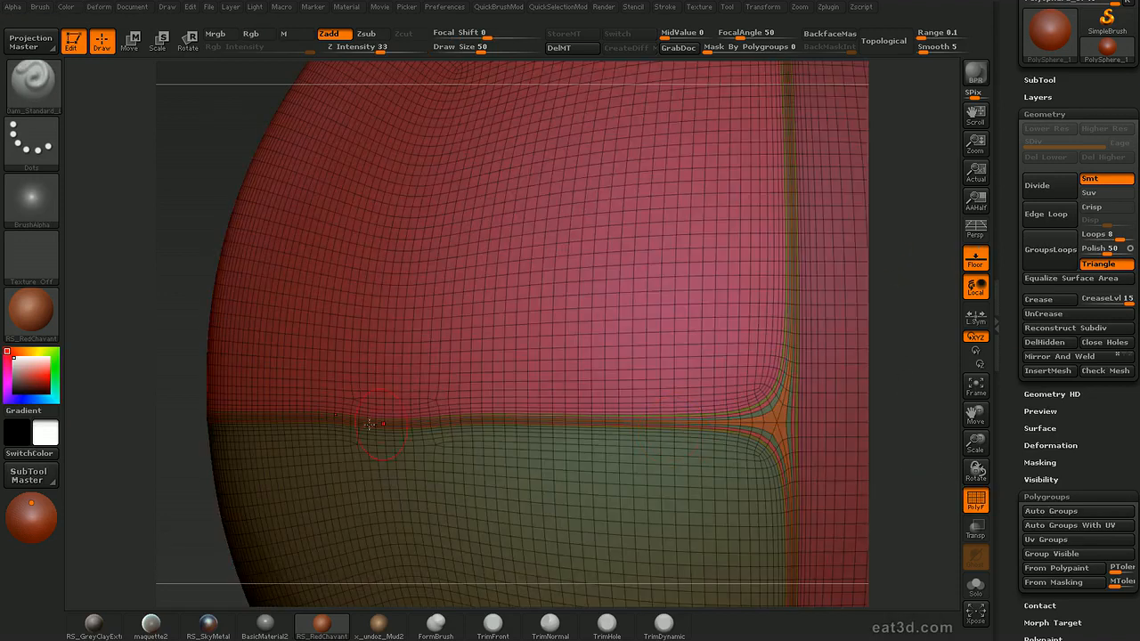
alt+drag(930, 410, 835, 301)
key(ctrl+z)
- Try inserting 4 GroupsLoops edge loops with Polish 68 along the polygroup borders, inspect them, and undo the insertion
key(d)
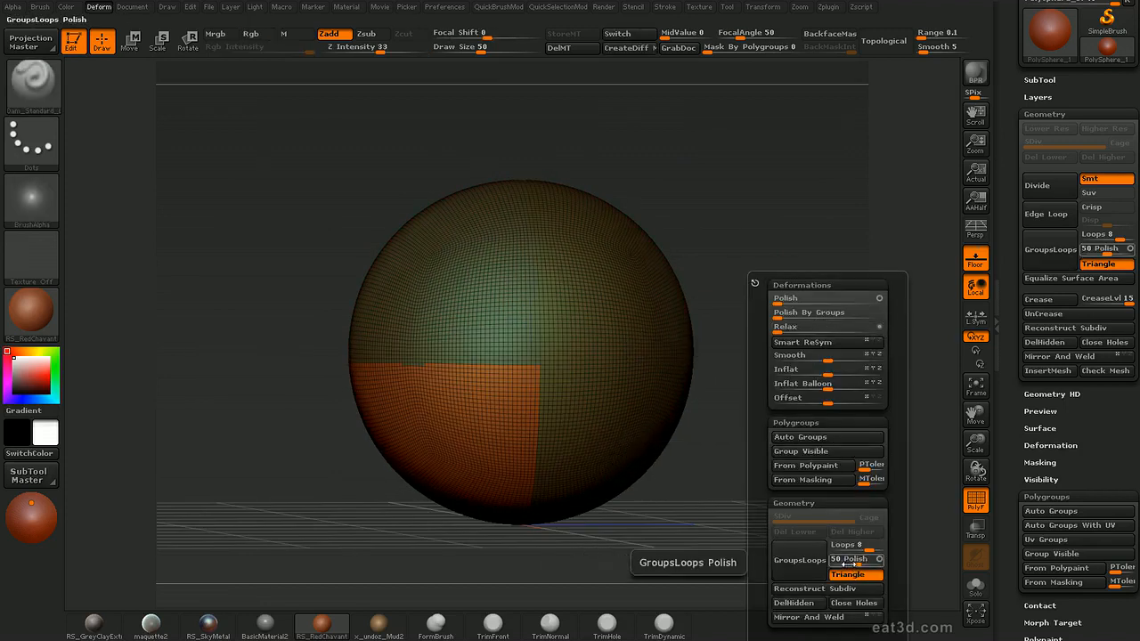
mouse_move(868, 545)
mouse_down()
mouse_move(854, 545)
mouse_move(863, 561)
mouse_up()
click(800, 569)
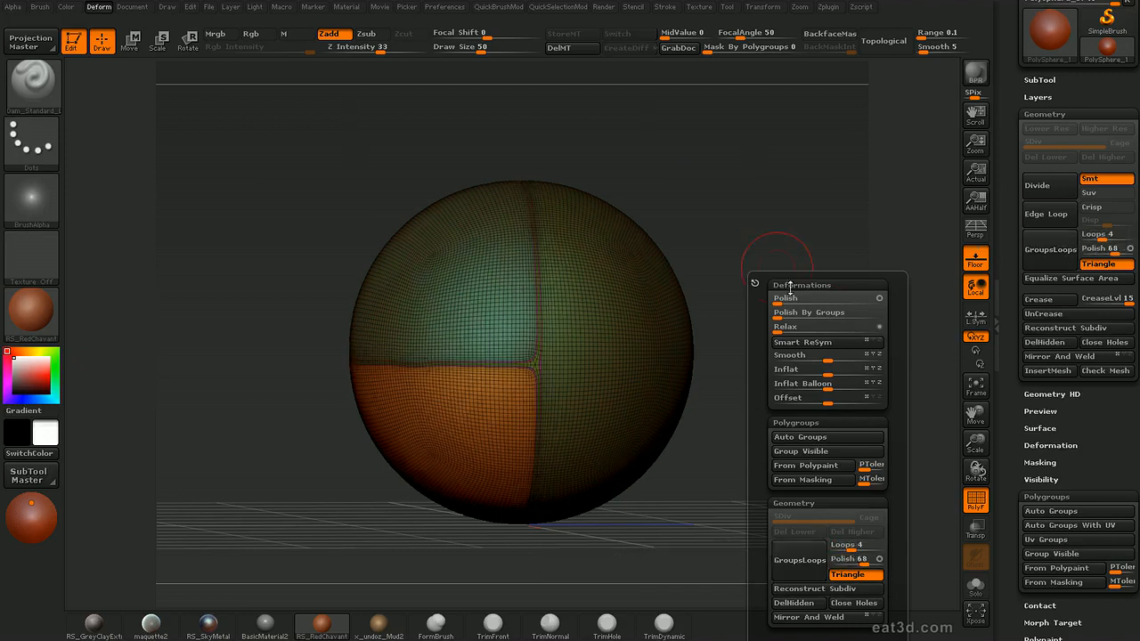
drag(799, 210, 873, 352)
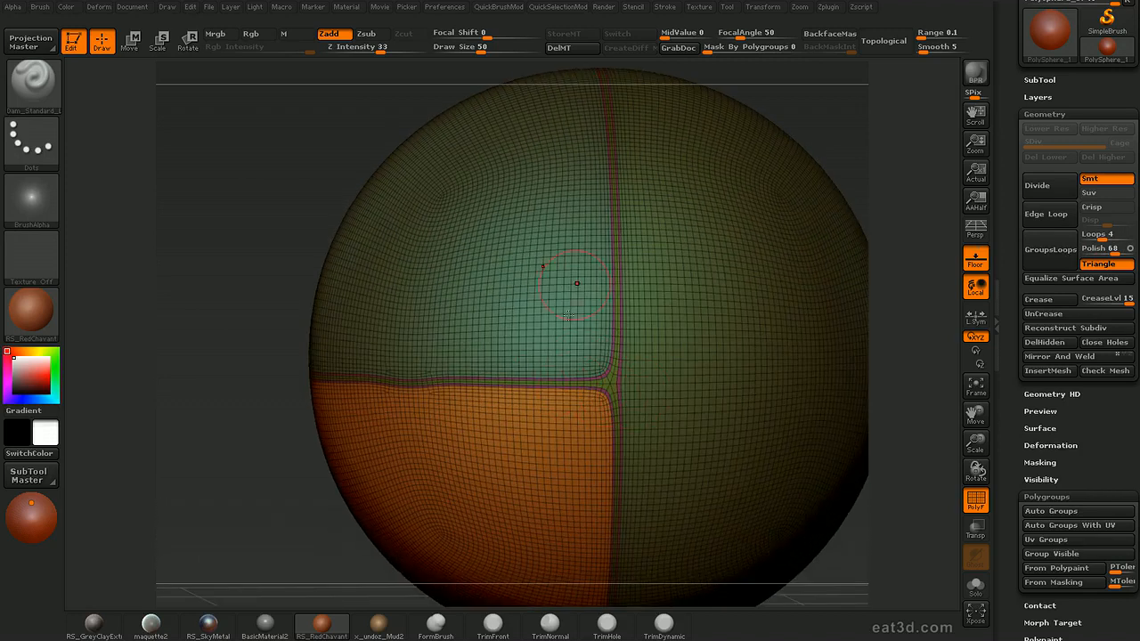
alt+drag(913, 408, 877, 336)
key(ctrl+z)
- Insert 4 GroupsLoops edge loops along the polygroup borders with Polish 2 and check the borders close up
key(d)
drag(851, 561, 847, 561)
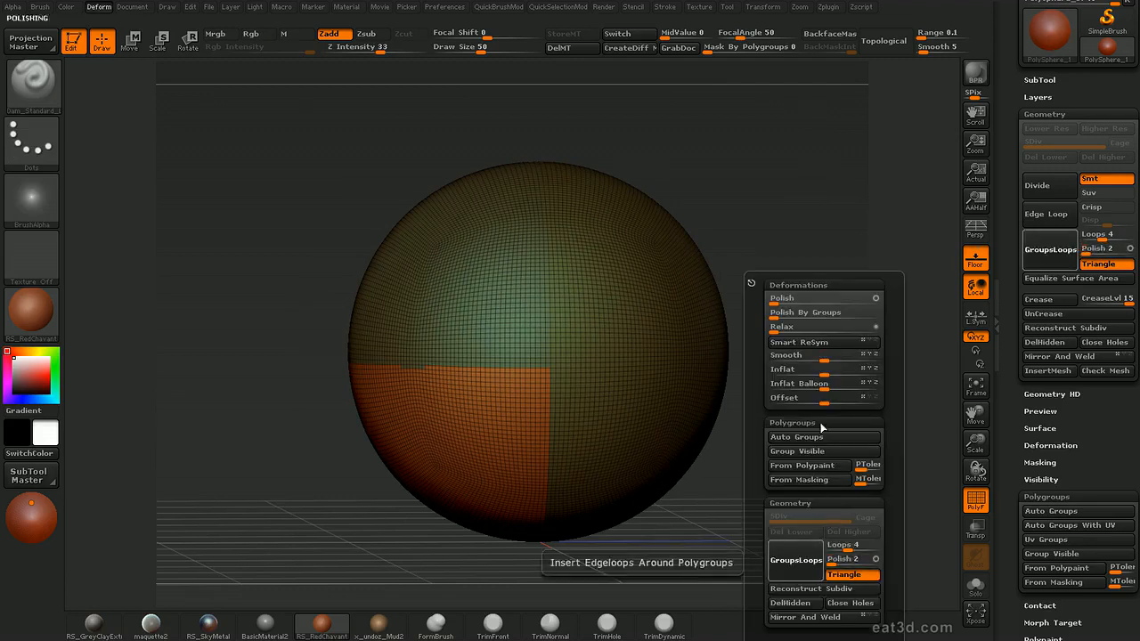
click(797, 560)
alt+drag(841, 200, 939, 326)
key(shift+f)
key(shift+f)
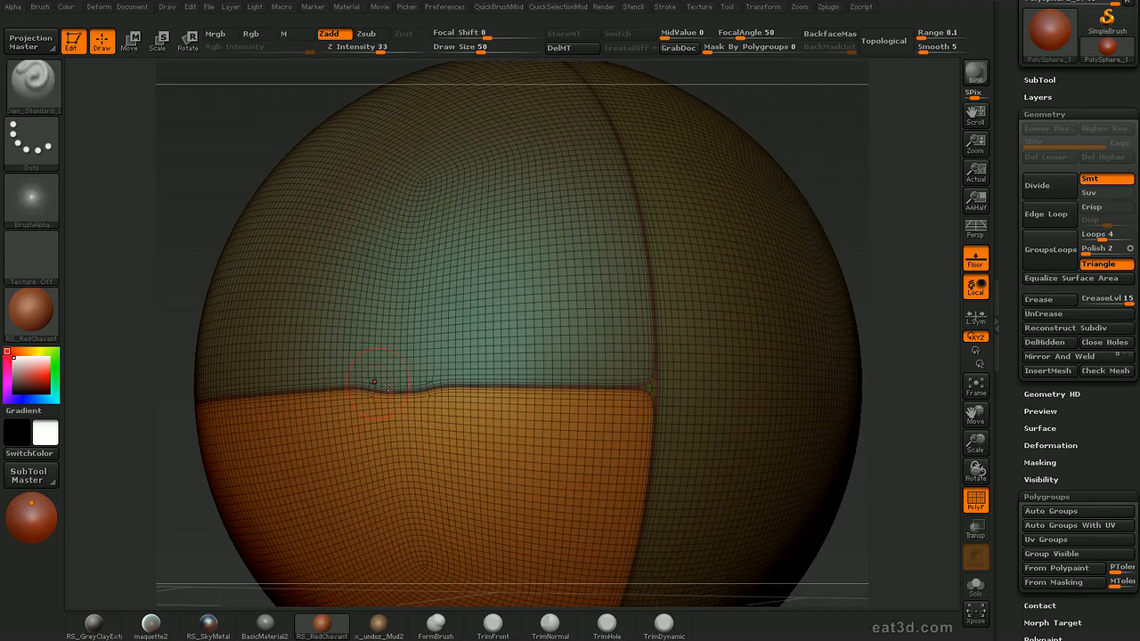
drag(890, 373, 828, 330)
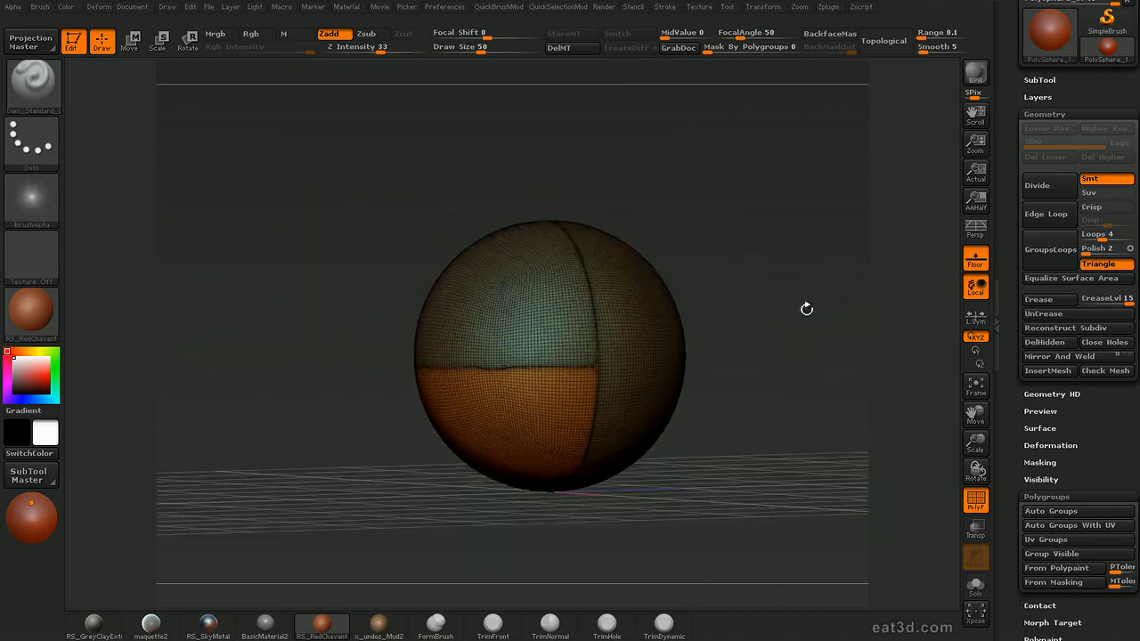
mouse_move(804, 308)
mouse_down()
mouse_move(921, 294)
mouse_move(858, 280)
mouse_move(887, 297)
mouse_up()
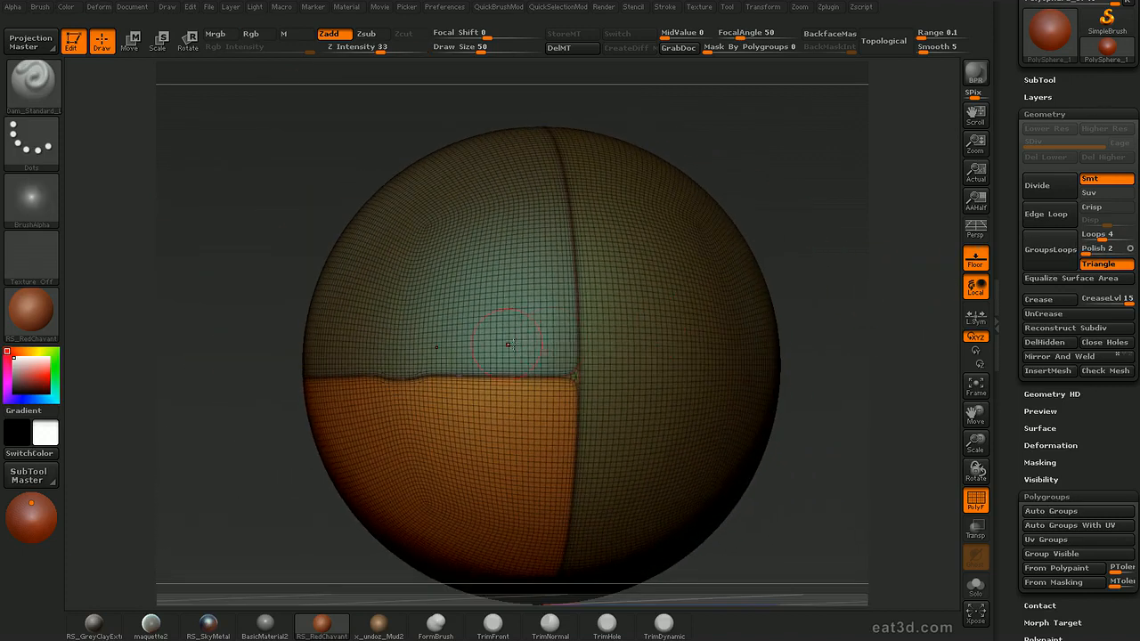
- Isolate the narrow border loops by polygroup, and invert the visibility so only the large surface panels show
key(ctrl+shift)
ctrl+shift+click(543, 323)
ctrl+shift+drag(715, 272, 729, 286)
ctrl+shift+click(623, 340)
ctrl+shift+click(537, 418)
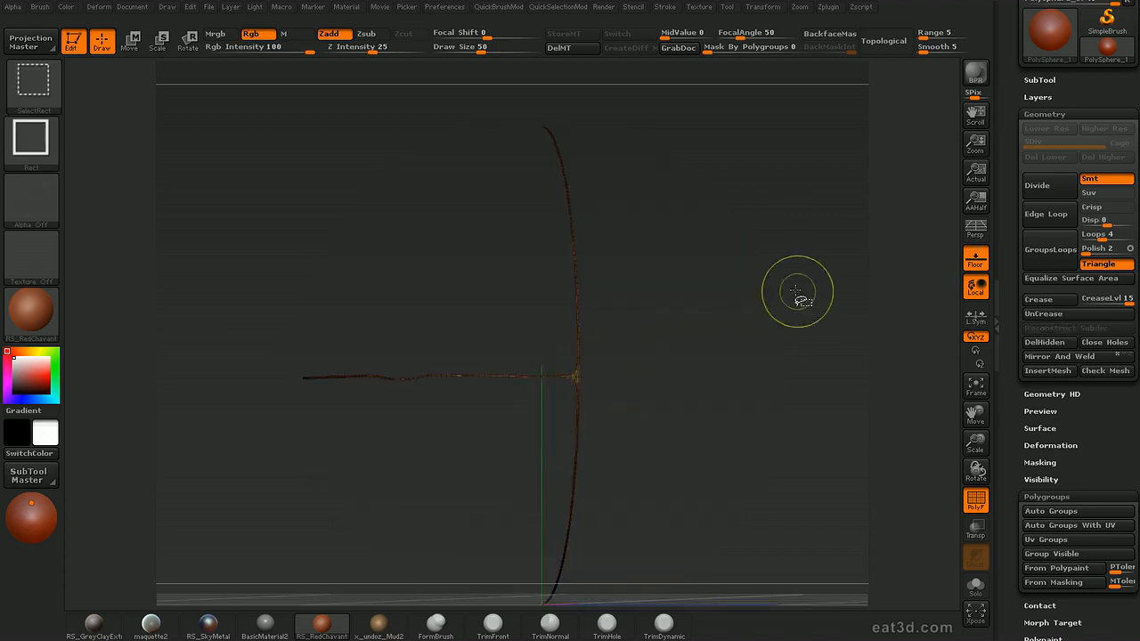
ctrl+shift+click(806, 309)
drag(876, 215, 535, 375)
drag(839, 278, 579, 300)
drag(869, 235, 866, 236)
- Inflate the visible surface panels by 18 in the Deformation settings and unhide the whole sphere
key(d)
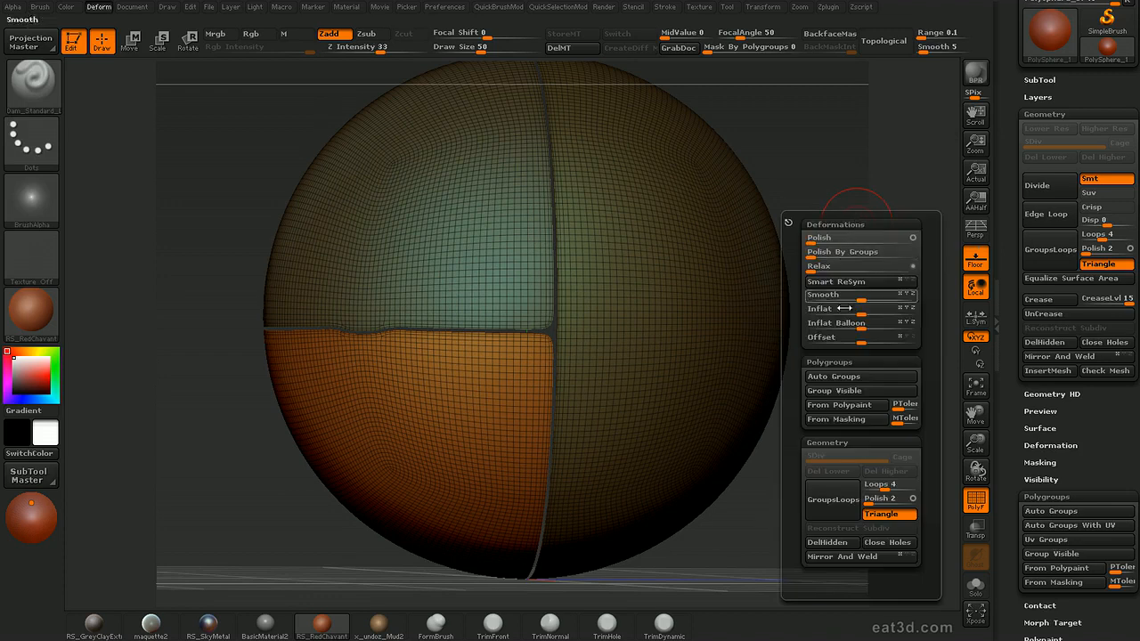
scroll(1077, 325, down, 5)
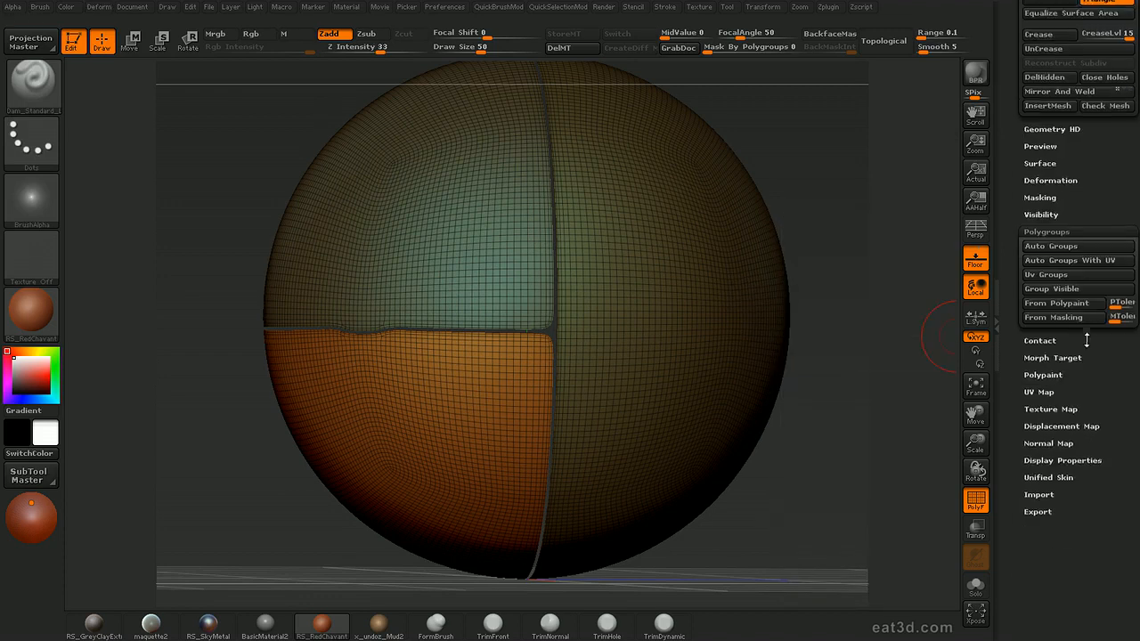
click(1051, 201)
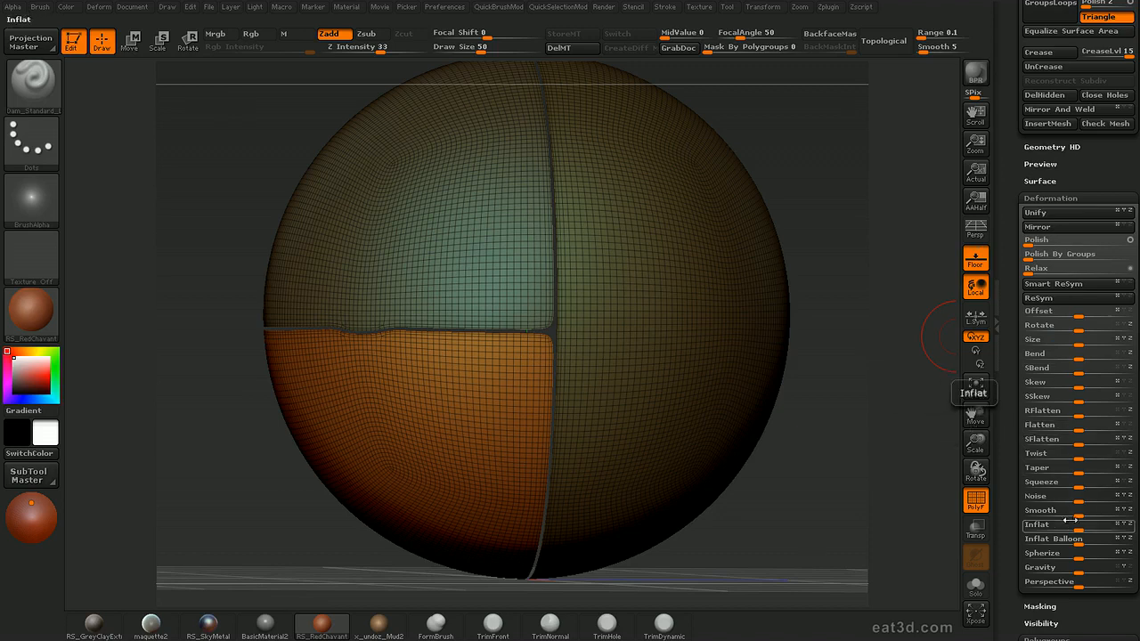
drag(1081, 527, 1088, 527)
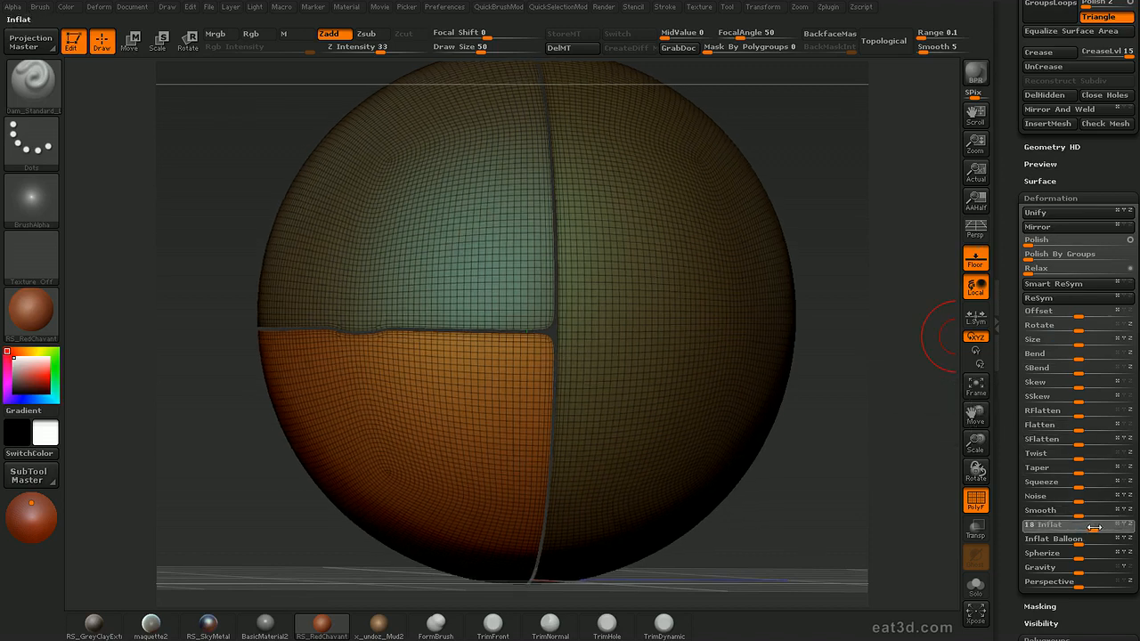
key(ctrl+shift)
ctrl+shift+click(879, 353)
- Turn off the polygroup wireframe display and apply a Polish deformation to the sphere with its recessed seams
drag(864, 359, 880, 359)
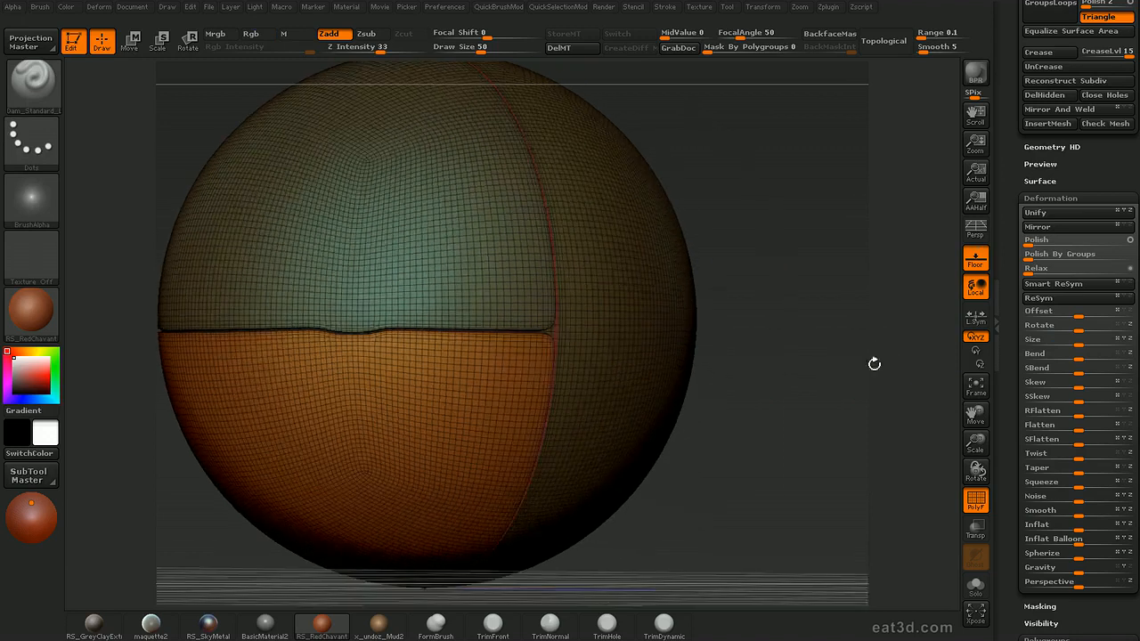
key(shift+f)
drag(847, 409, 833, 359)
key(space)
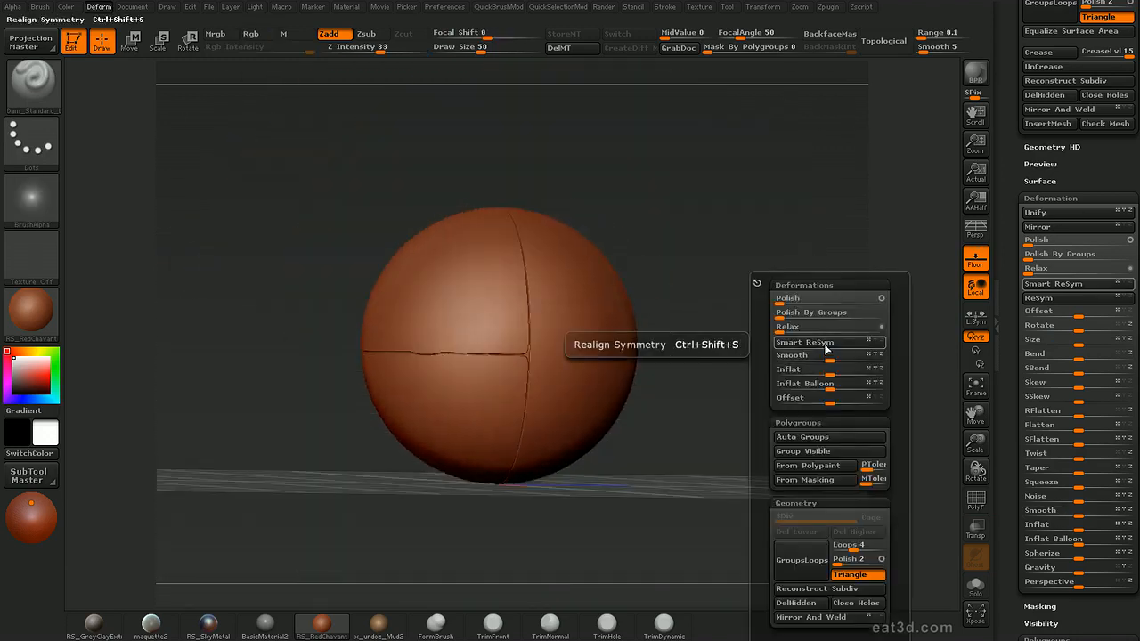
mouse_move(837, 254)
mouse_down()
mouse_move(842, 214)
mouse_move(835, 276)
mouse_up()
key(space)
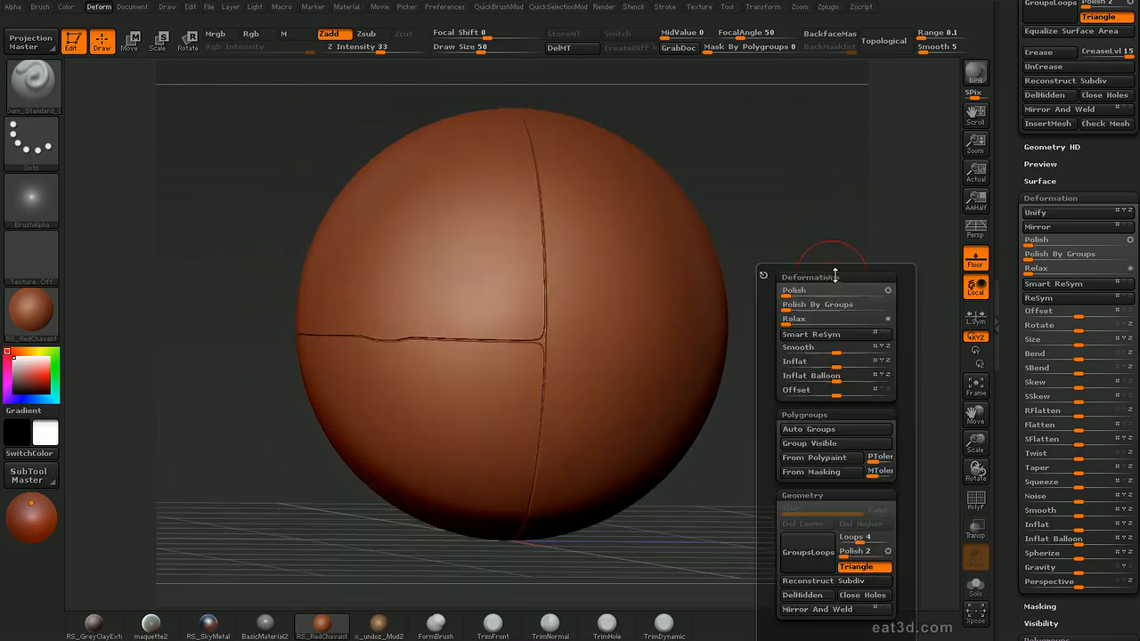
click(789, 292)
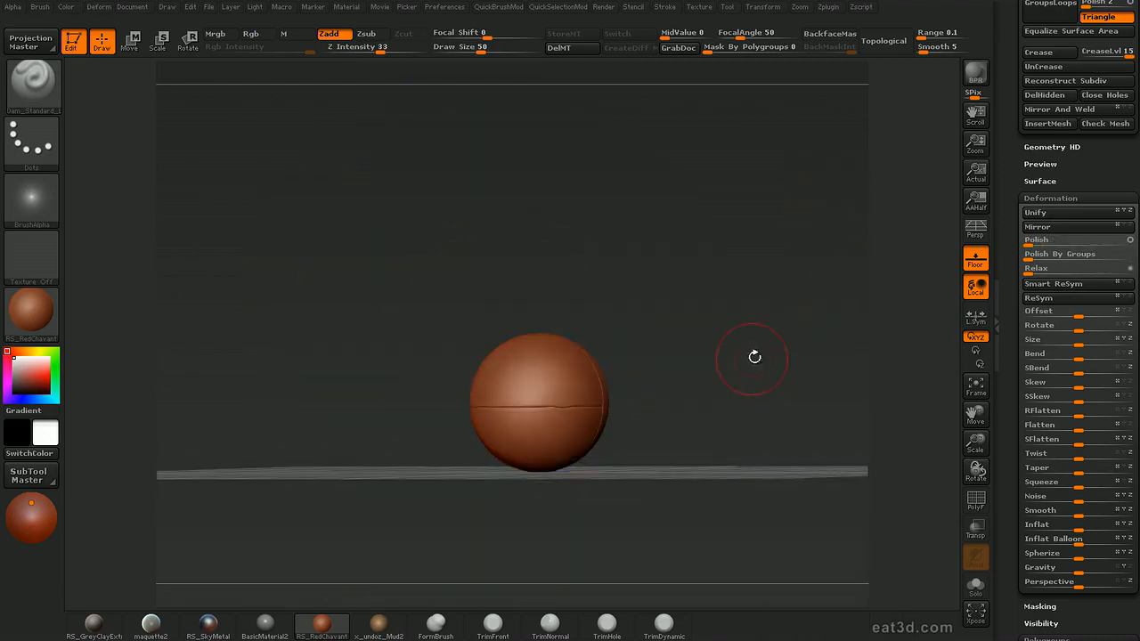
alt+drag(755, 357, 757, 407)
key(space)
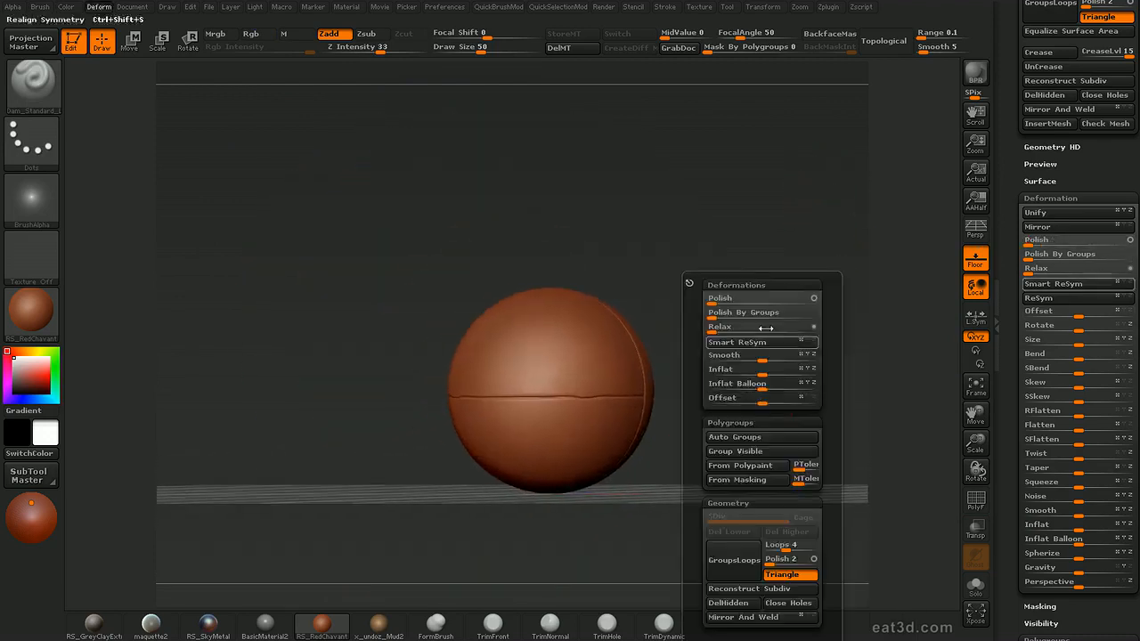
- Align the view to the front and move the sphere sideways off the symmetry axis with a horizontal transpose line
mouse_move(775, 285)
mouse_down()
mouse_move(758, 275)
mouse_move(766, 389)
mouse_move(757, 364)
mouse_move(751, 433)
mouse_move(755, 404)
mouse_move(737, 424)
mouse_up()
key(w)
drag(594, 398, 641, 397)
mouse_move(728, 363)
shift+mouse_down()
mouse_move(734, 329)
mouse_move(741, 360)
shift+mouse_up()
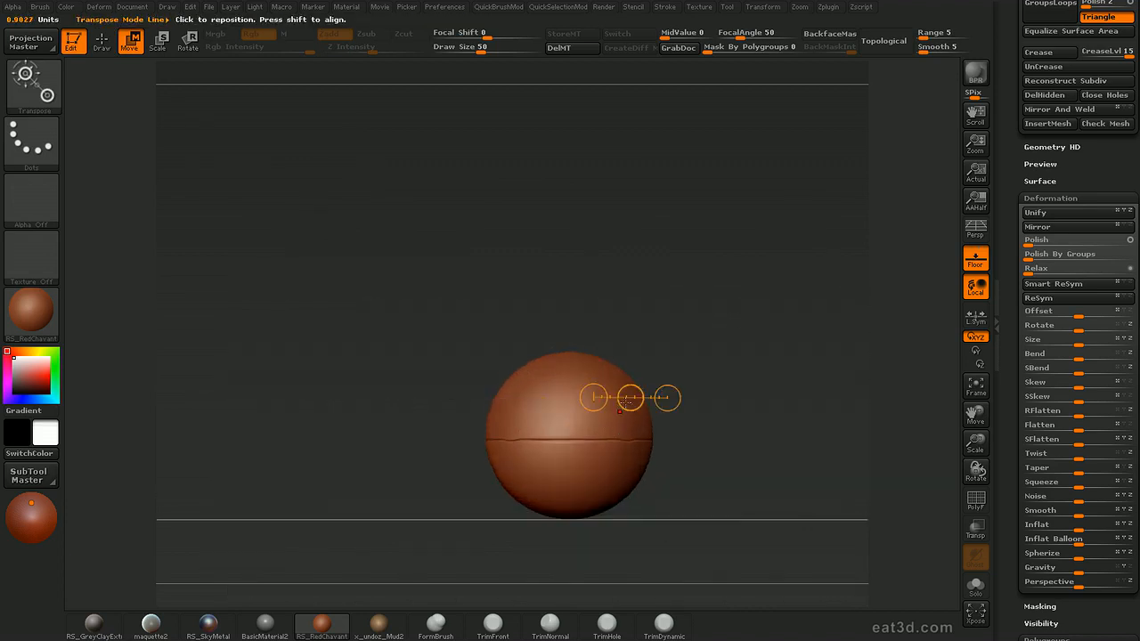
drag(630, 398, 585, 398)
- Mirror and weld the offset sphere across the symmetry plane, and compare the result using undo and redo
drag(804, 409, 804, 408)
scroll(1121, 295, up, 5)
scroll(1122, 295, up, 1)
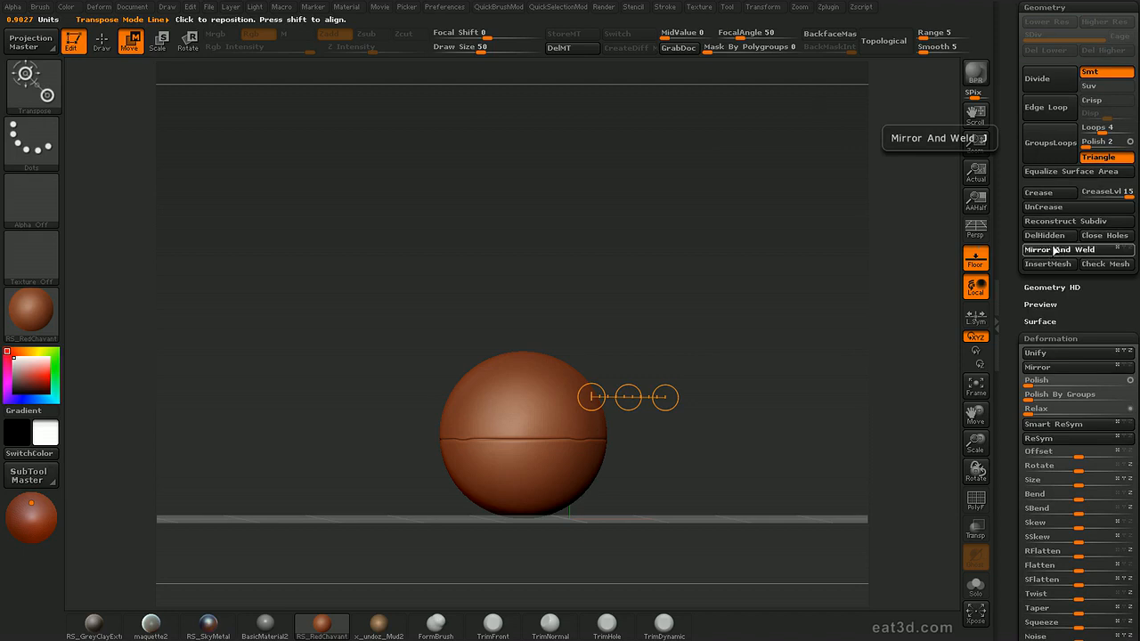
click(1051, 252)
drag(833, 392, 830, 418)
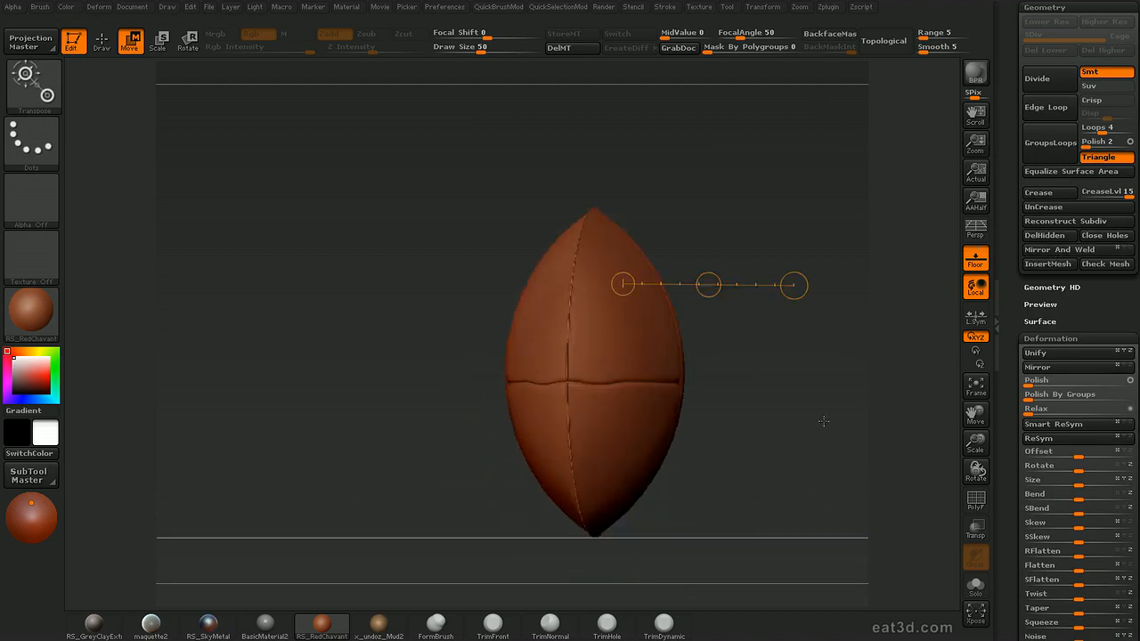
key(ctrl+z)
key(ctrl+shift+z)
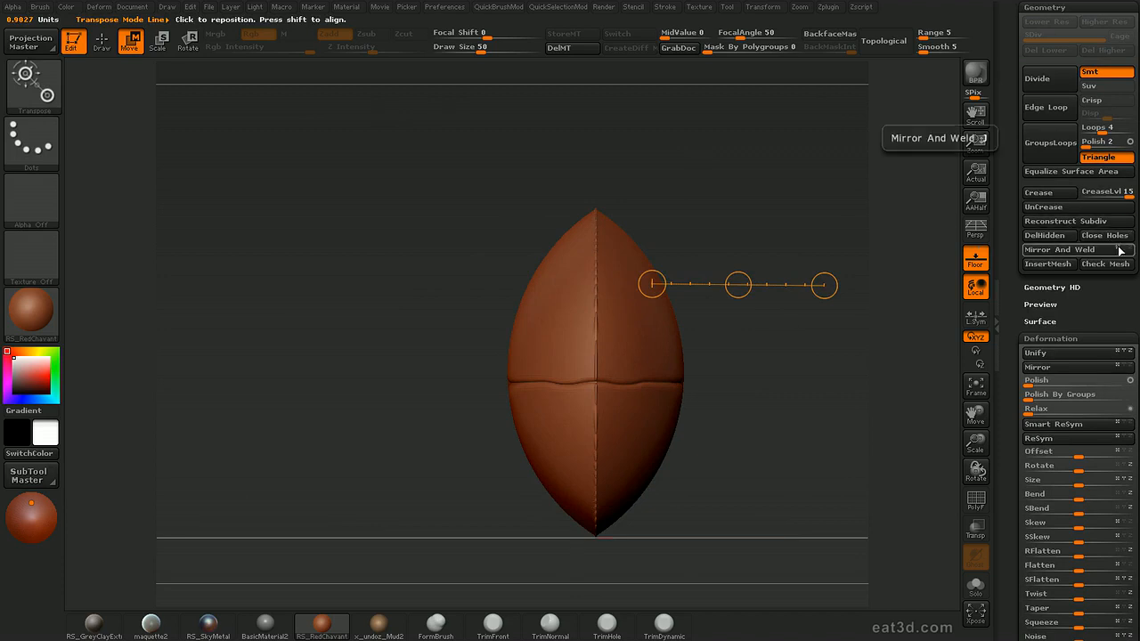
- Set the draw size to 80, try a Polish deformation on the pointed mirrored shape, and undo the recent changes
mouse_move(786, 421)
mouse_down()
mouse_move(773, 414)
mouse_move(800, 408)
mouse_move(804, 450)
mouse_move(682, 379)
mouse_move(659, 382)
mouse_up()
key(s)
drag(775, 351, 787, 365)
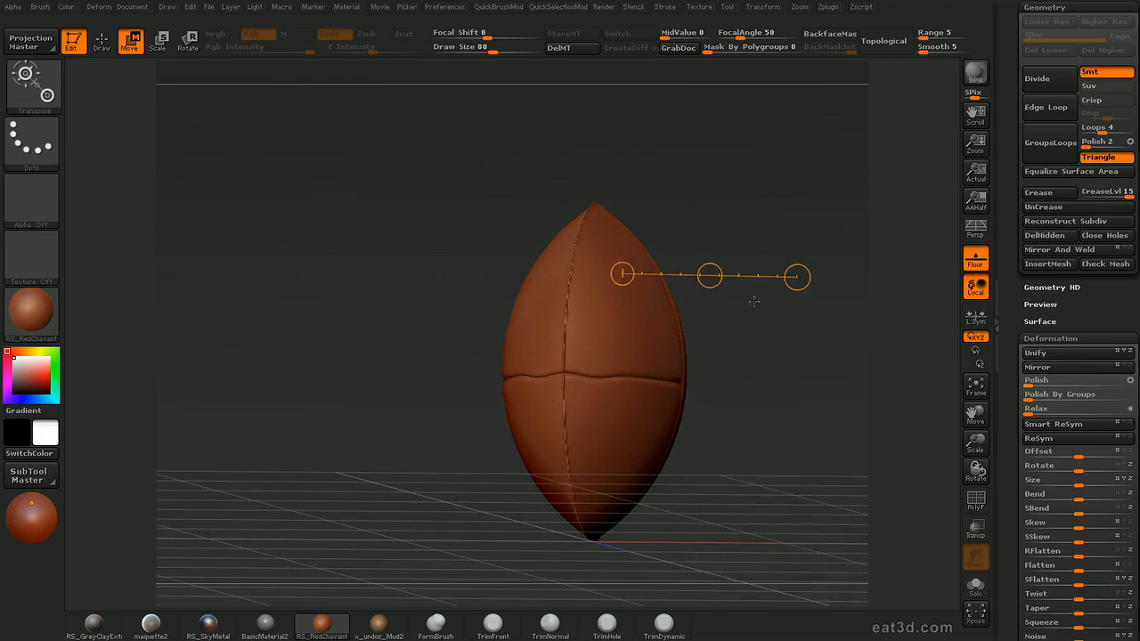
key(d)
drag(713, 304, 724, 304)
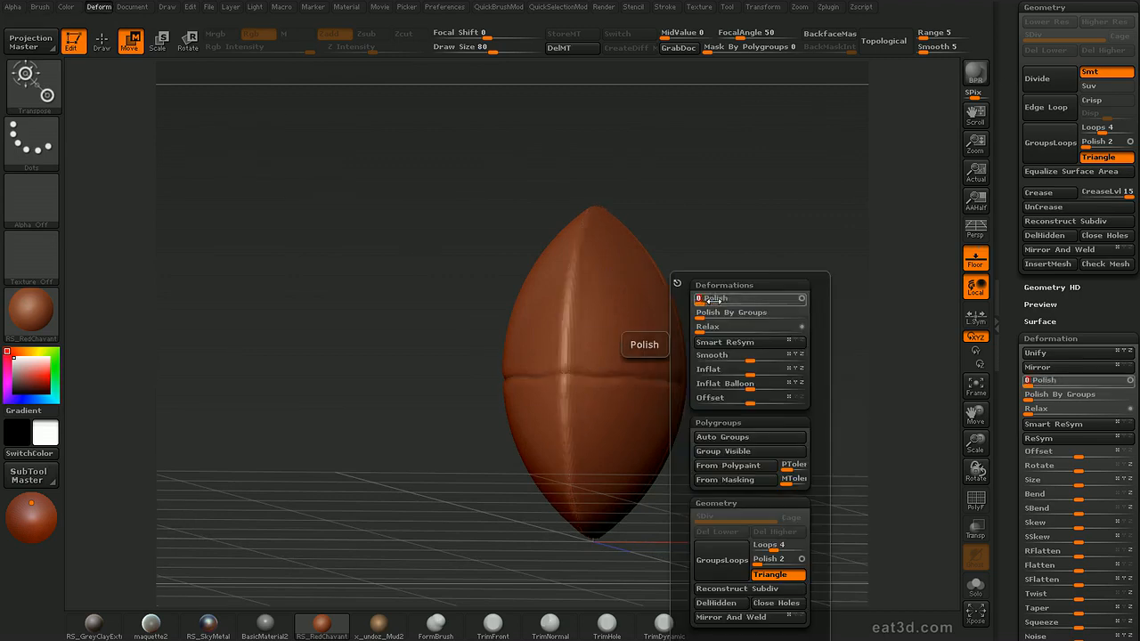
key(ctrl+z)
key(ctrl+z)
key(ctrl+z)
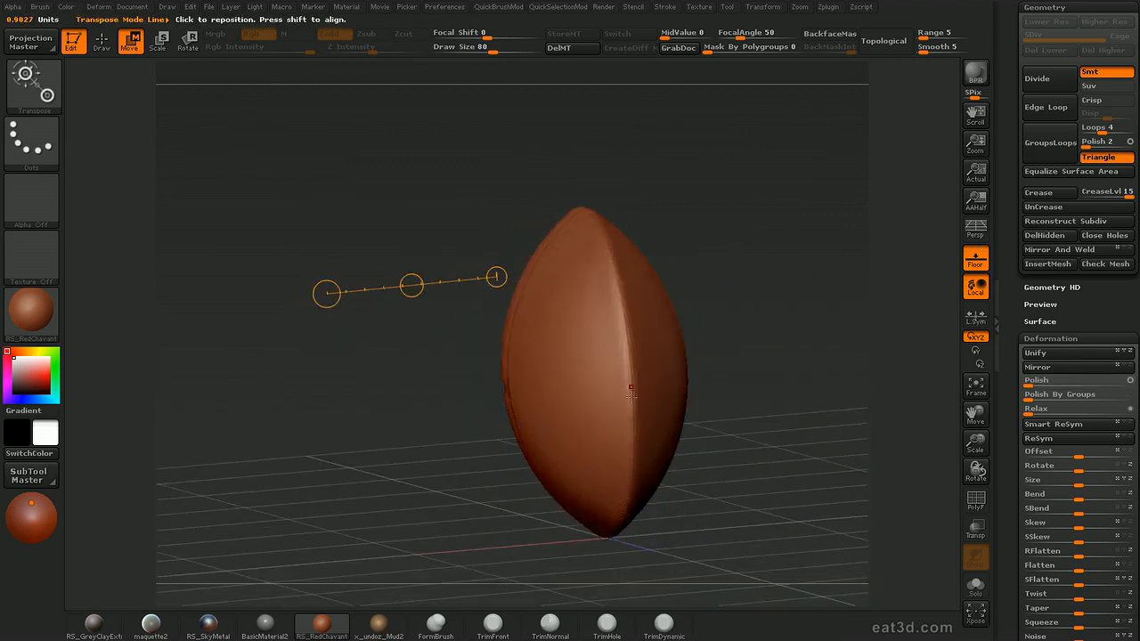
- Show the polygroup wireframe, and mirror and weld the offset sphere into two overlapping spheres
key(shift+f)
key(f)
drag(839, 290, 844, 247)
shift+drag(569, 366, 860, 367)
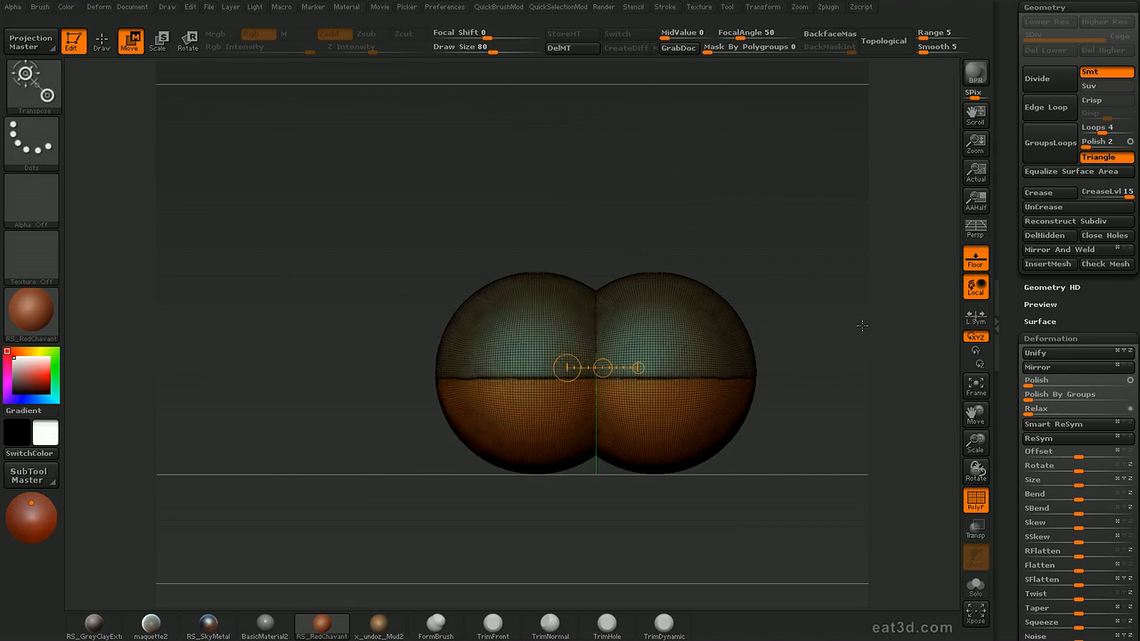
- Hide the polygroup wireframe and apply a Polish deformation to the two welded spheres
drag(860, 325, 893, 352)
key(shift+f)
key(d)
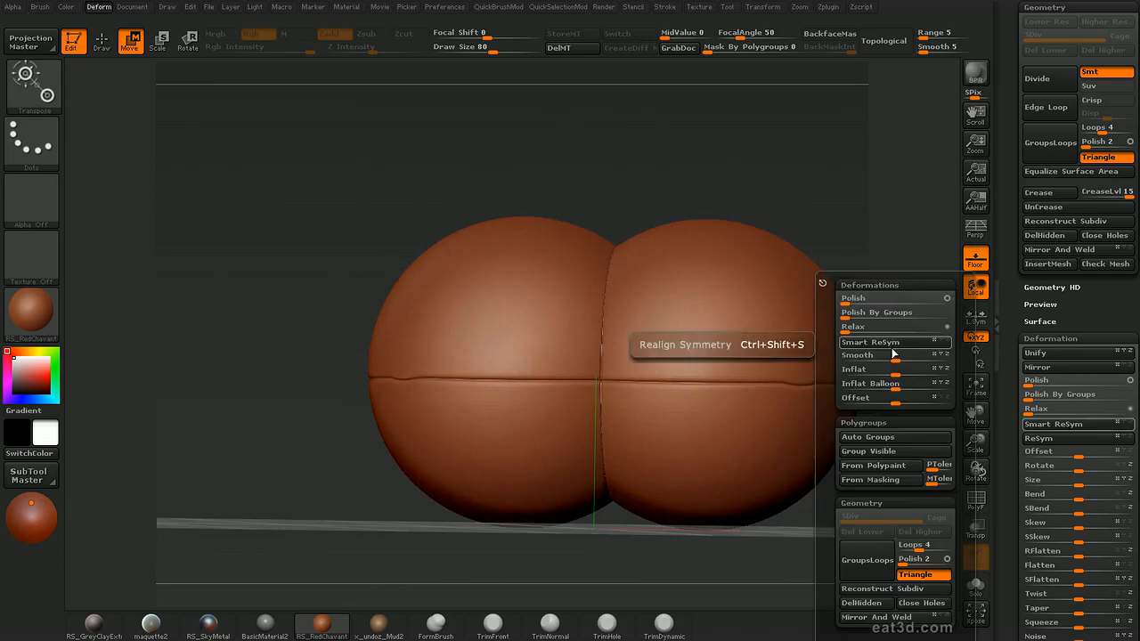
drag(847, 300, 856, 300)
alt+drag(871, 237, 858, 323)
- Undo back to the plain, seamless sphere at subdivision level 3 and set the draw size to 67
key(ctrl+z)
key(ctrl+z)
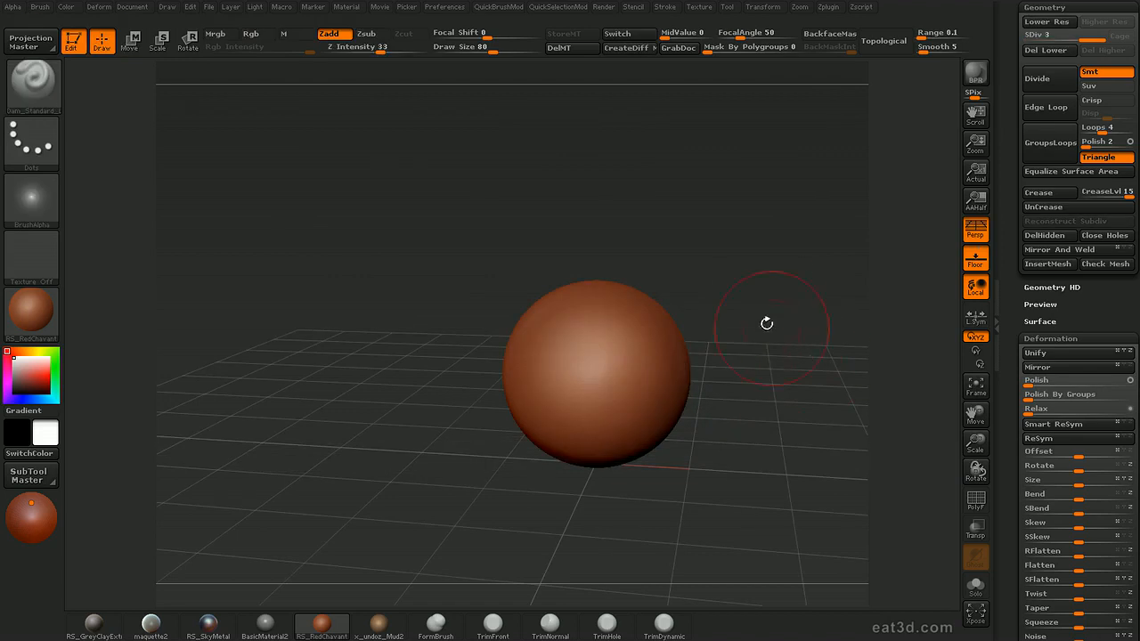
key(s)
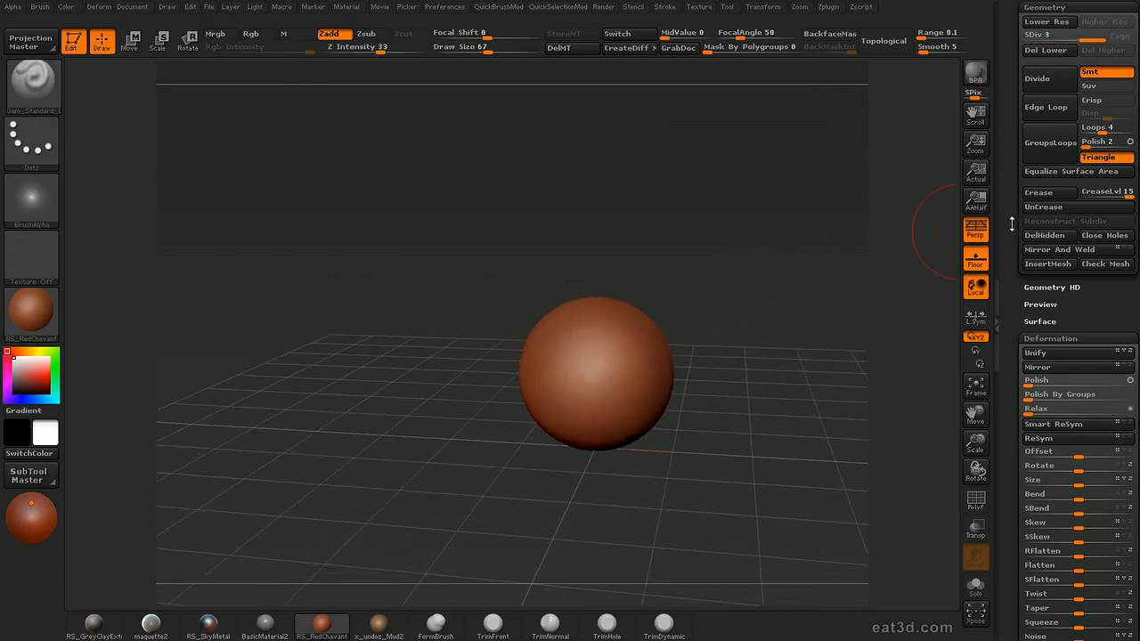
- Collapse the Geometry, Deformation and Polygroups settings
drag(1018, 120, 1008, 255)
click(1078, 71)
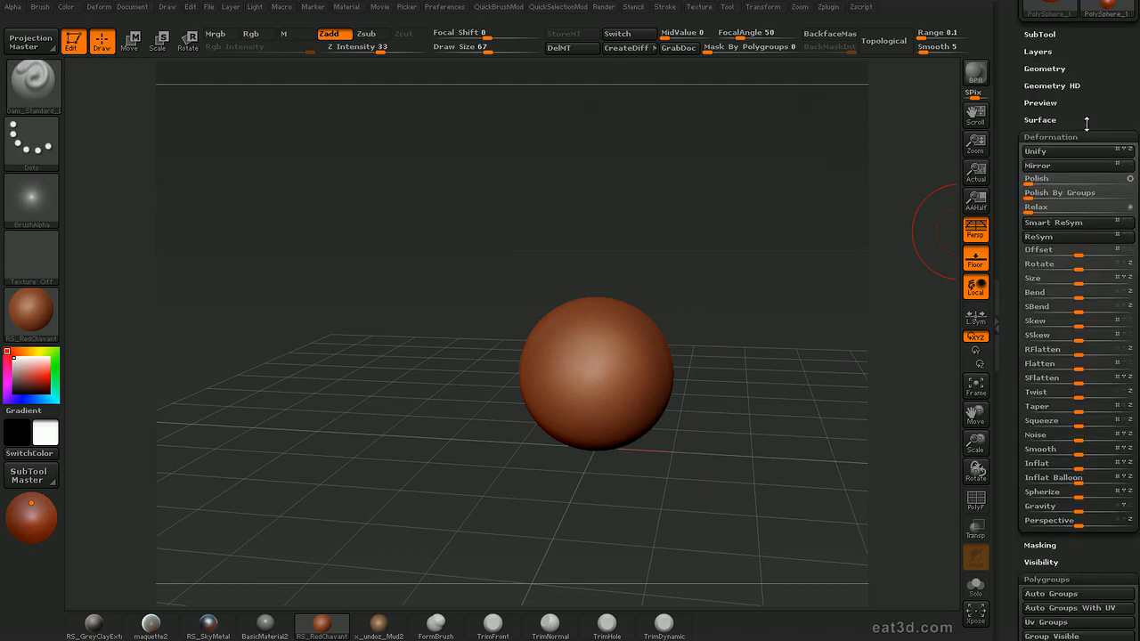
drag(1077, 132, 1098, 98)
click(1096, 115)
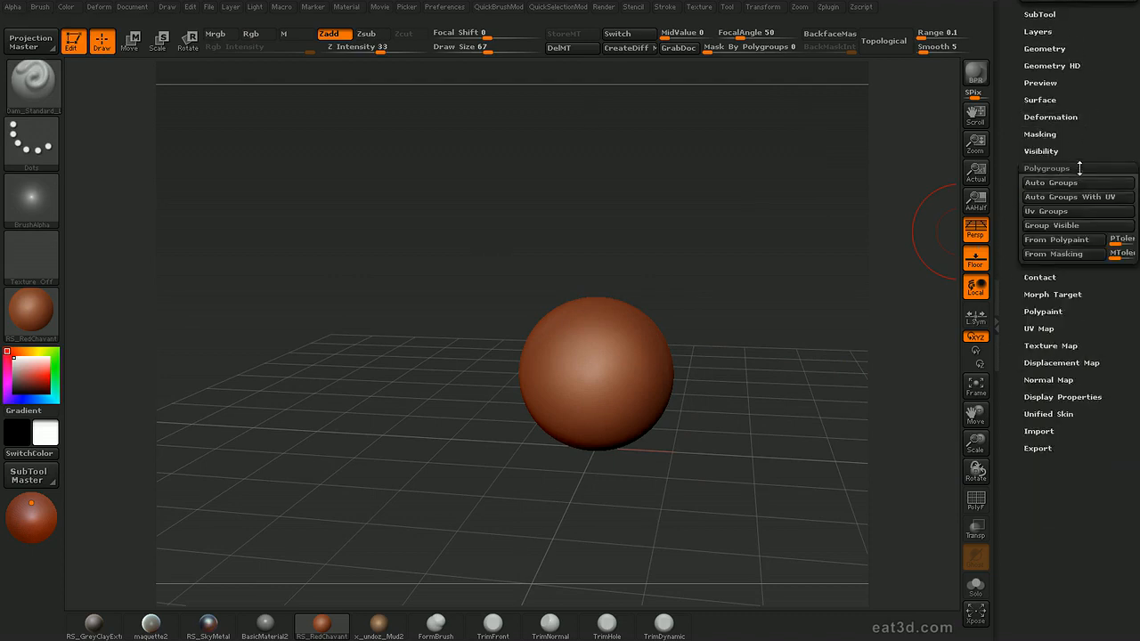
click(1078, 169)
- Expand the Visibility settings, and view the sphere straight from the front with perspective turned off
drag(890, 374, 785, 293)
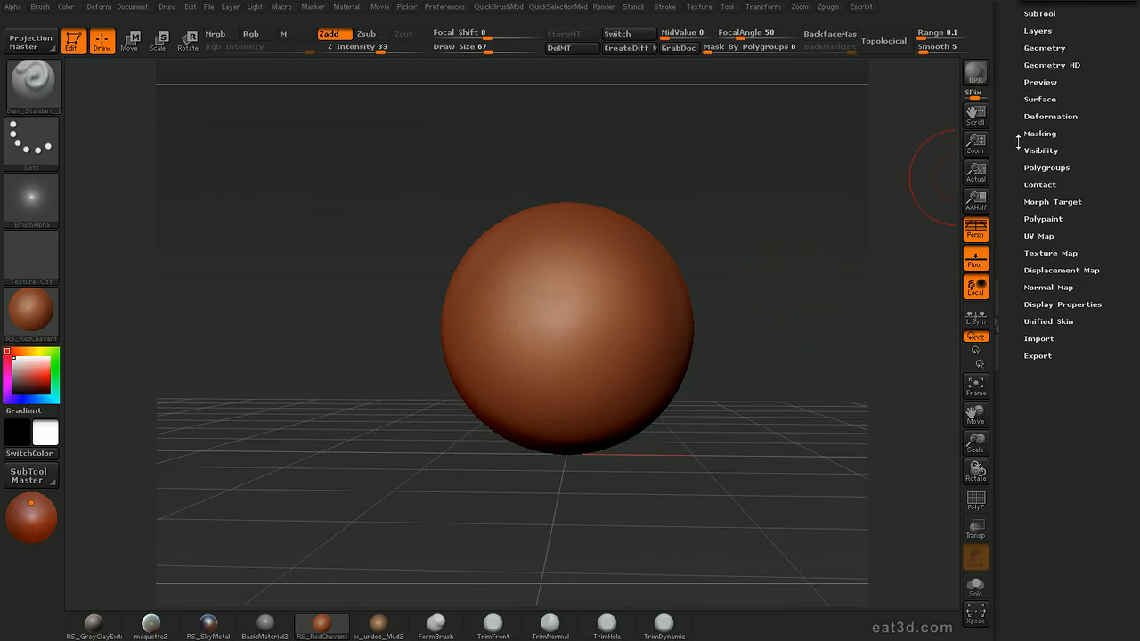
drag(1116, 102, 1115, 128)
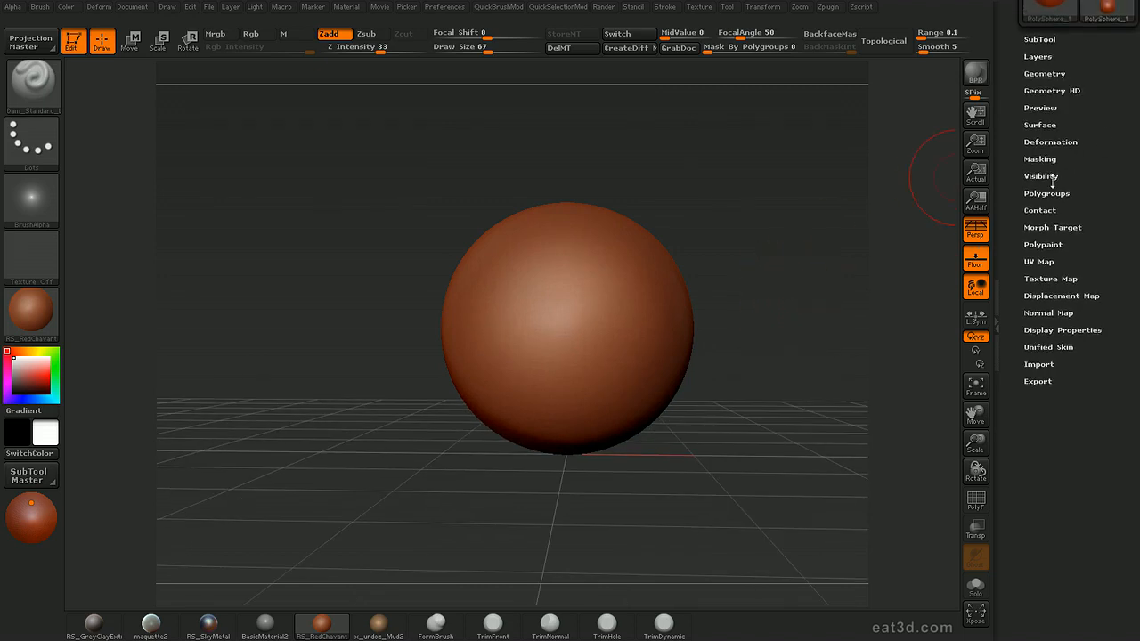
click(1048, 176)
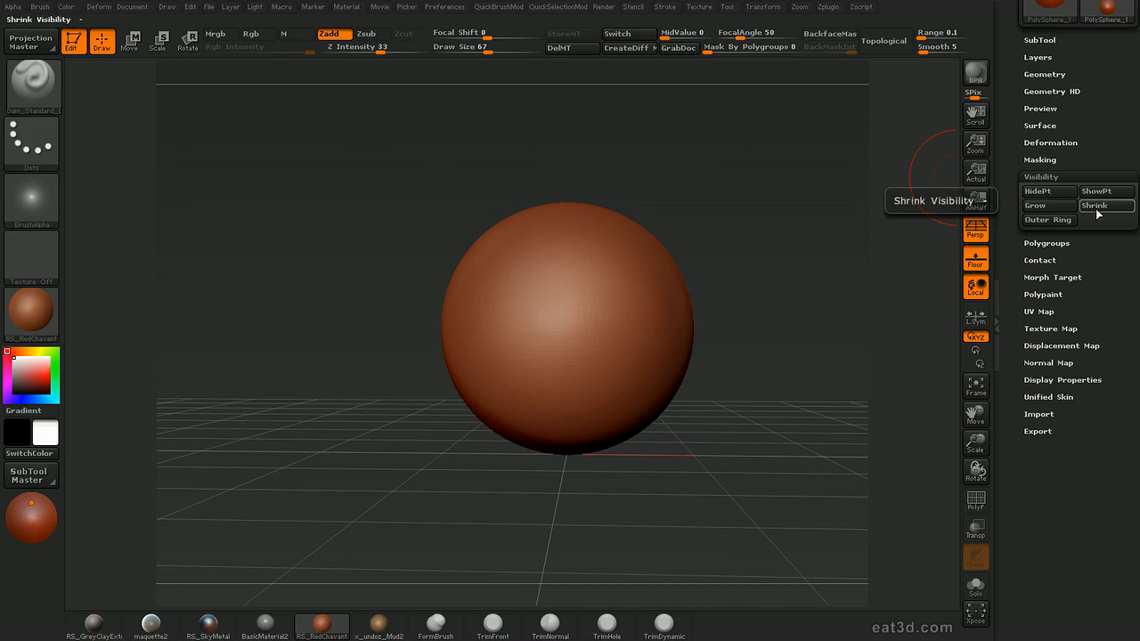
shift+right_drag(751, 402, 743, 326)
key(p)
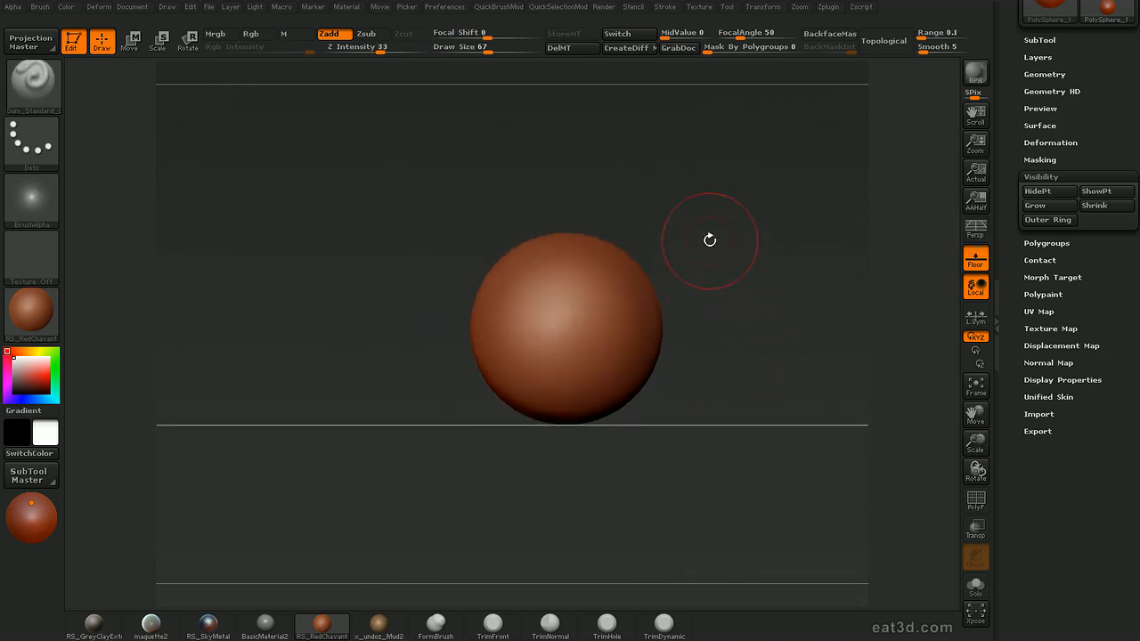
- Hide one side of the sphere with a visibility selection and show the polygon wireframe
mouse_move(720, 257)
ctrl+right_down()
mouse_move(715, 281)
mouse_move(720, 226)
ctrl+right_up()
ctrl+shift+drag(724, 186, 669, 339)
right_drag(788, 393, 733, 371)
ctrl+shift+drag(749, 353, 935, 223)
key(shift+f)
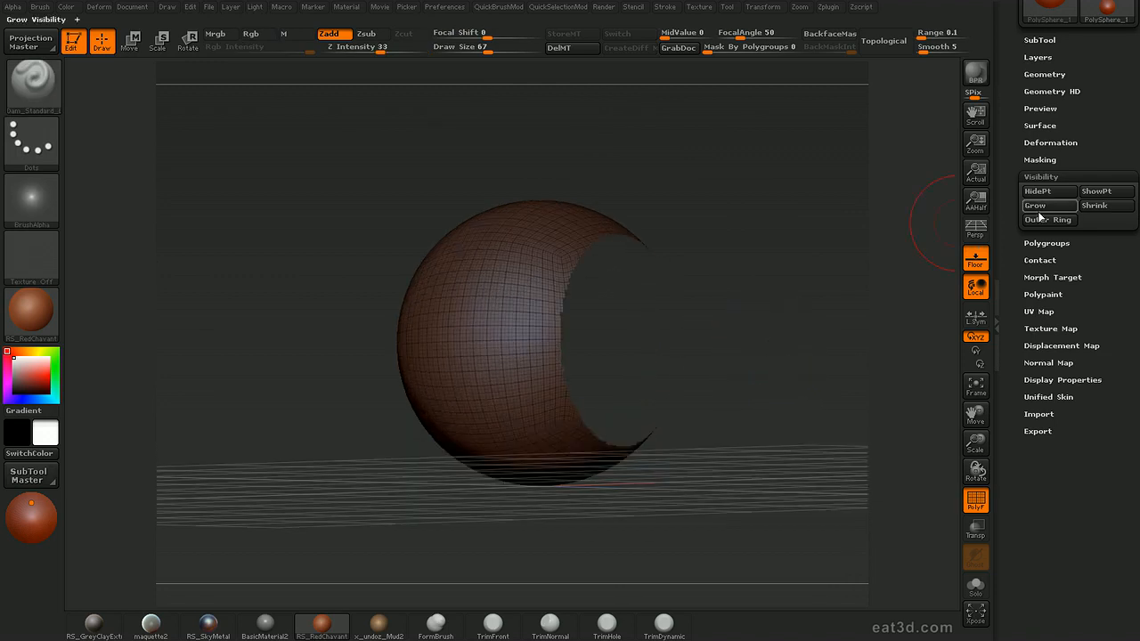
- Shrink the visible part of the sphere, and grow it repeatedly to bring the hidden polygons back
click(1098, 207)
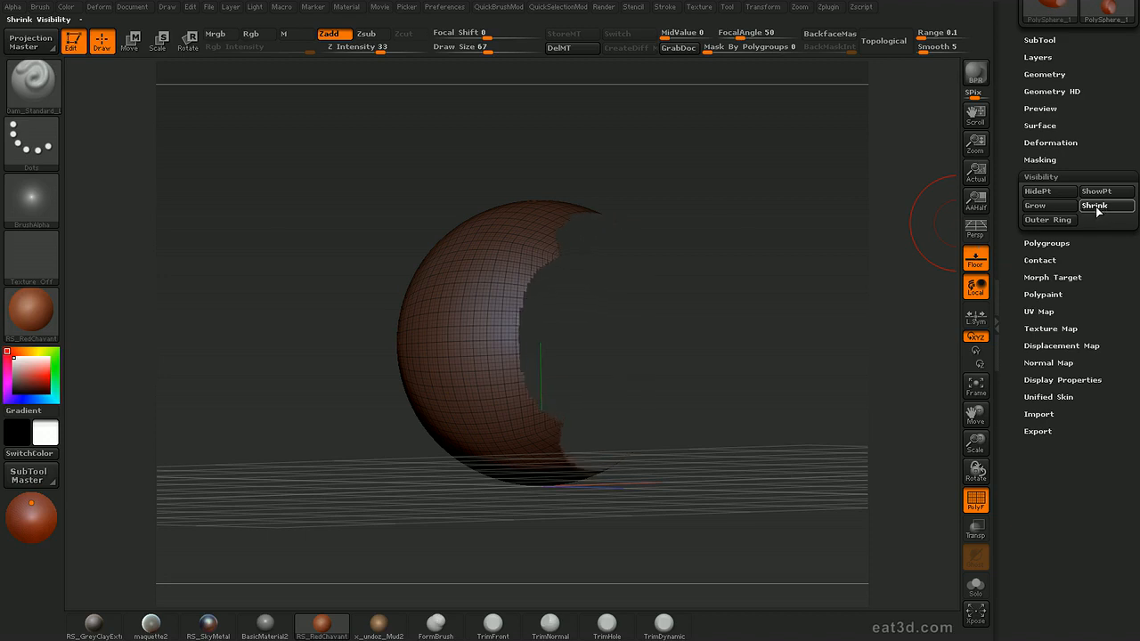
click(1098, 210)
click(1055, 211)
click(1055, 212)
click(1055, 212)
click(1055, 208)
click(1056, 210)
click(1058, 207)
click(1060, 209)
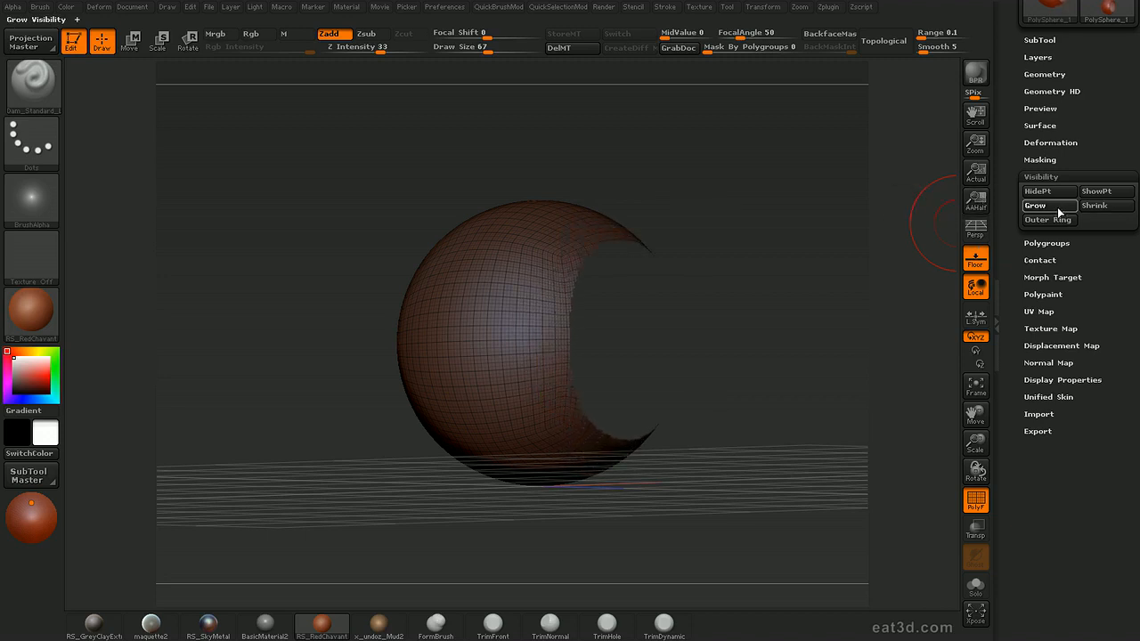
click(1056, 208)
click(1054, 208)
drag(889, 319, 840, 473)
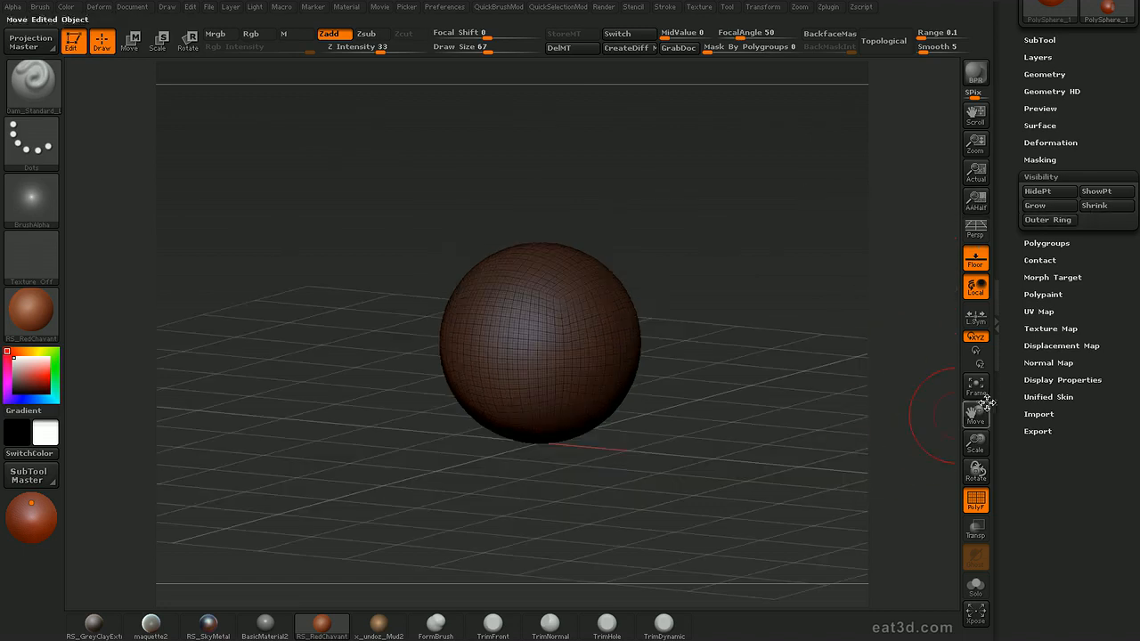
- Pull one side of the sphere outward with the Move Elastic brush
drag(1017, 305, 1017, 451)
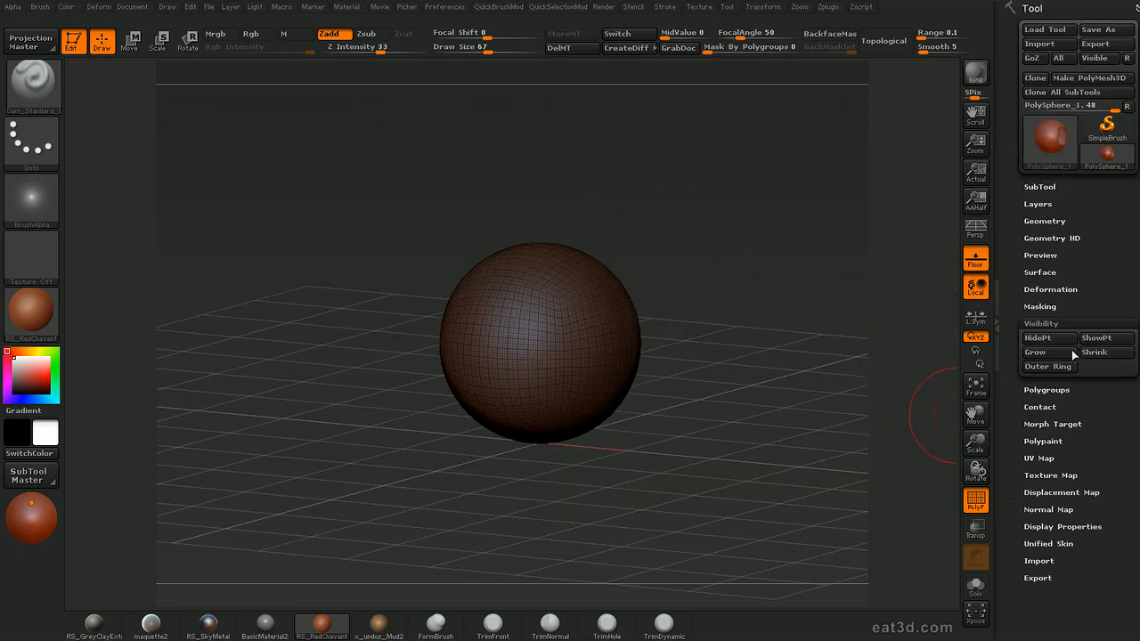
mouse_move(682, 351)
shift+mouse_down()
mouse_move(789, 326)
mouse_move(766, 325)
shift+mouse_up()
key(b)
key(m)
key(v)
key(s)
mouse_move(478, 313)
mouse_down()
mouse_move(509, 312)
mouse_move(332, 248)
mouse_up()
- Pull further lobes out of the mesh with the Move brushes to form an irregular three-cornered shape
key(b)
key(m)
key(e)
drag(456, 293, 338, 281)
key(s)
drag(534, 266, 520, 265)
drag(545, 269, 567, 207)
drag(788, 303, 612, 321)
mouse_move(821, 394)
mouse_down()
mouse_move(743, 359)
mouse_move(751, 244)
mouse_up()
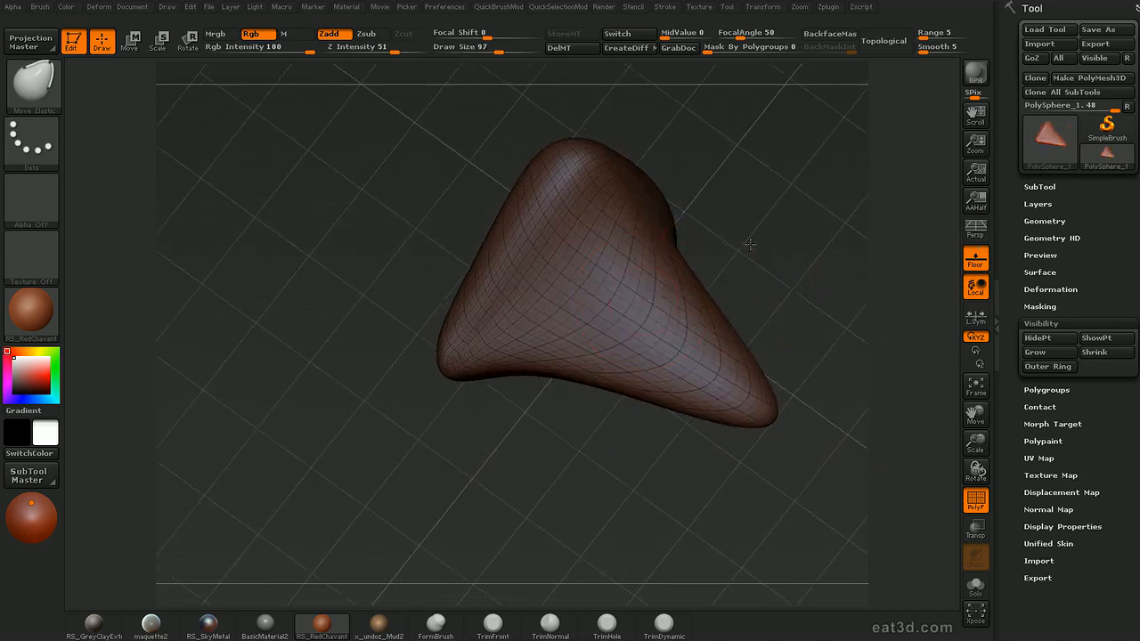
drag(712, 287, 687, 346)
mouse_move(815, 294)
shift+mouse_down()
mouse_move(868, 186)
mouse_move(960, 191)
shift+mouse_up()
- Remesh all visible subtools at resolution 128 with Polish 10
click(1039, 186)
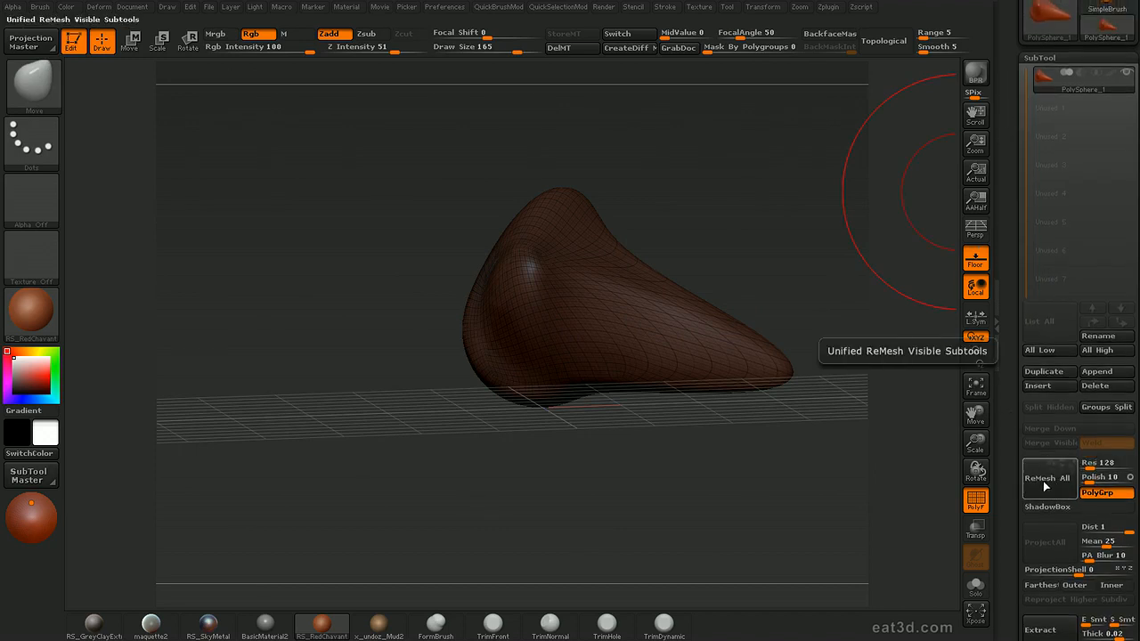
click(1048, 486)
drag(798, 462, 740, 436)
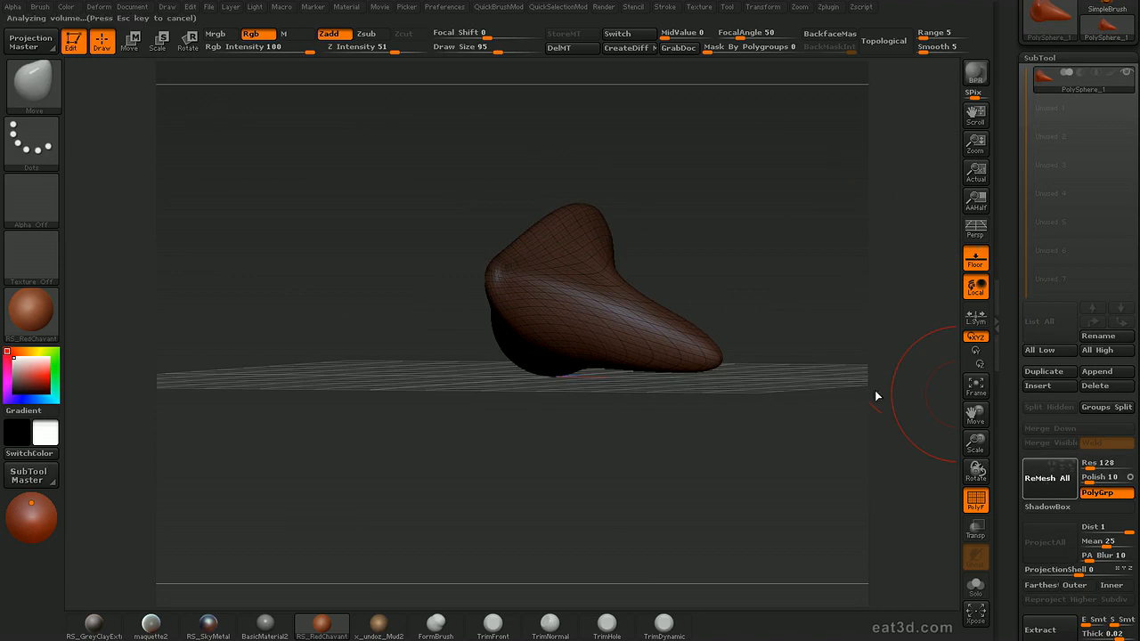
drag(828, 373, 996, 151)
drag(844, 301, 848, 232)
- Select the original PolySphere_1 subtool, subdivide it and choose a Mech-Stamp brush
click(1051, 81)
key(ctrl+d)
drag(787, 306, 796, 301)
key(b)
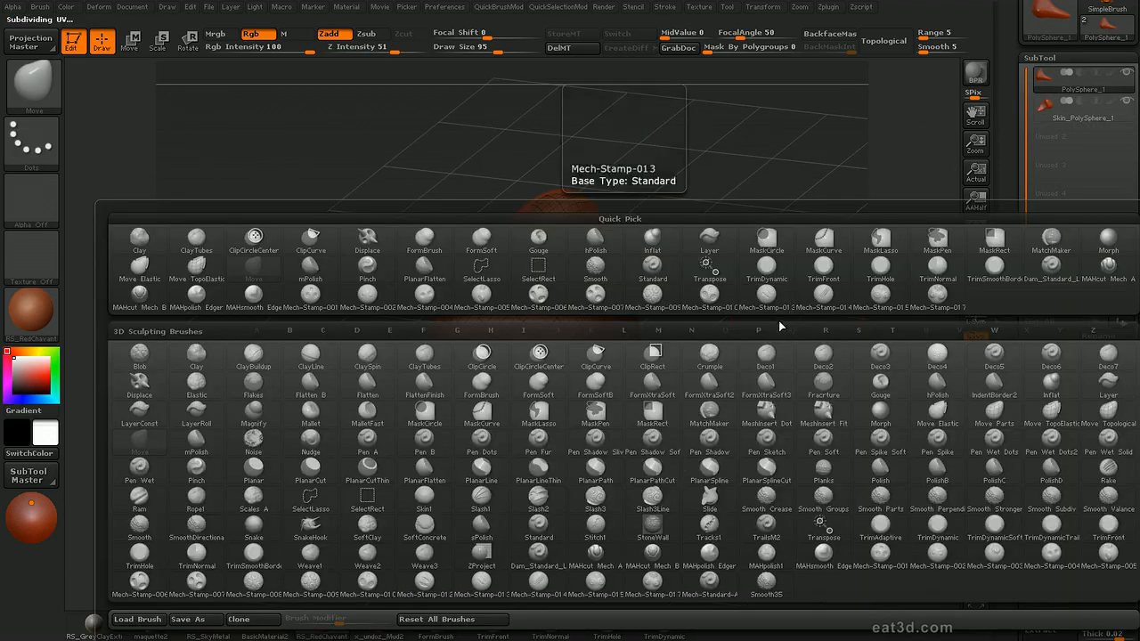
key(m)
click(654, 595)
drag(789, 254, 788, 288)
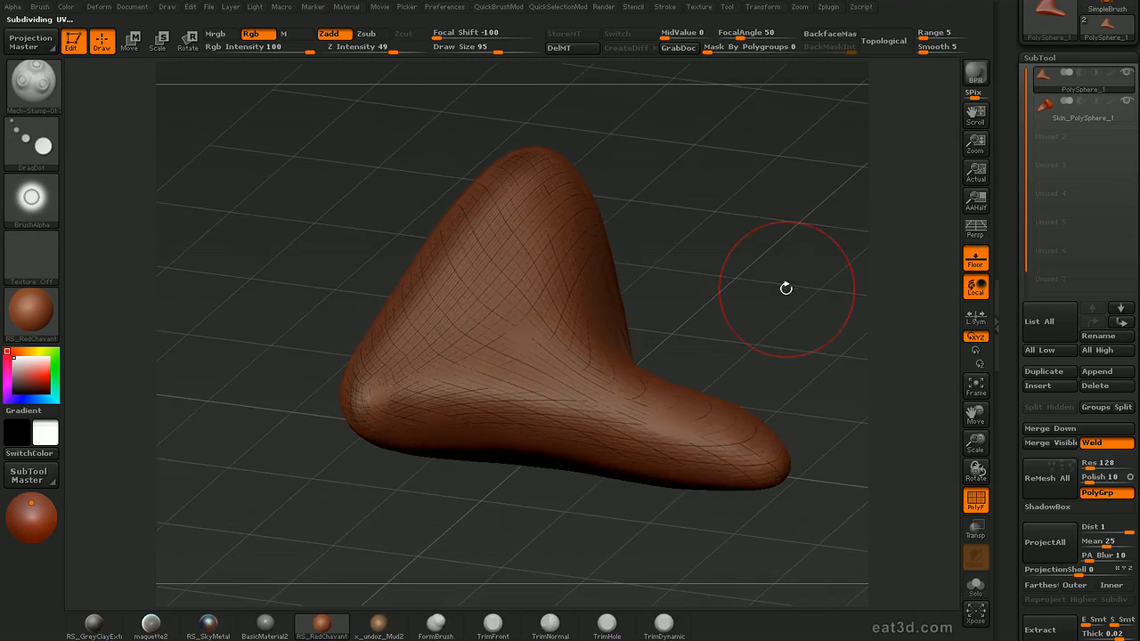
- Isolate PolySphere_1 without its wireframe and stamp round mechanical details onto its surface
click(976, 586)
key(shift+f)
key(])
drag(485, 292, 496, 262)
mouse_move(784, 254)
mouse_down()
mouse_move(574, 259)
mouse_move(590, 280)
mouse_up()
drag(757, 228, 693, 236)
click(491, 294)
click(532, 382)
mouse_move(773, 289)
mouse_down()
mouse_move(729, 286)
mouse_move(840, 221)
mouse_move(794, 220)
mouse_up()
key(s)
mouse_move(794, 222)
shift+mouse_down()
mouse_move(832, 229)
mouse_move(805, 258)
mouse_move(813, 282)
mouse_move(784, 270)
shift+mouse_up()
- Select the Skin_PolySphere_1 subtool and project the original's stamped details onto it with ProjectAll
click(1045, 109)
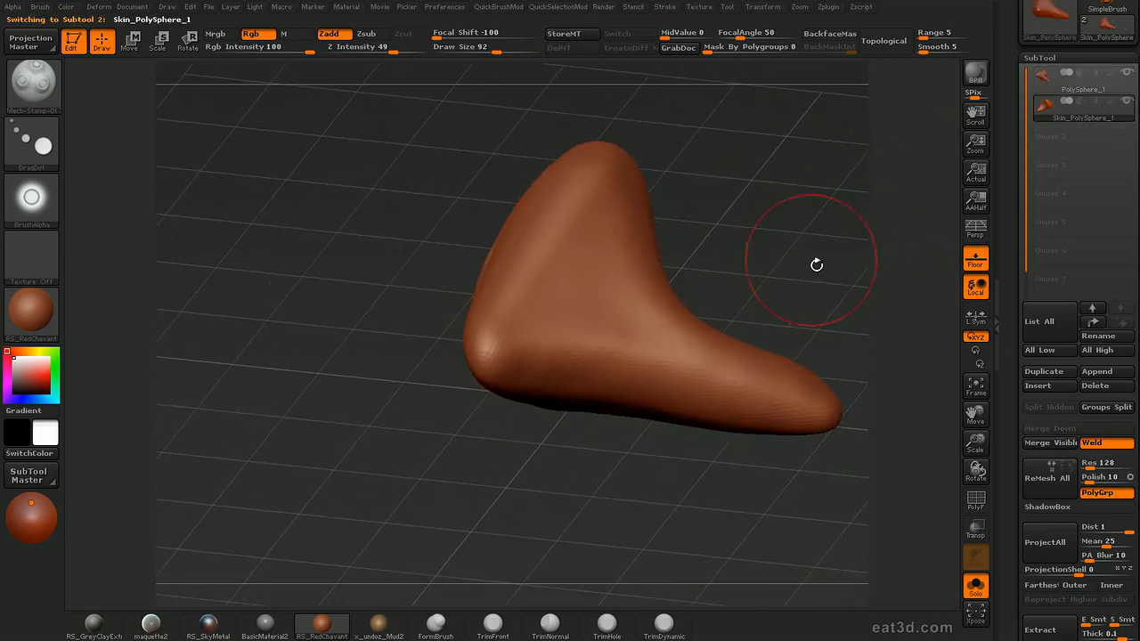
drag(1002, 494, 1001, 412)
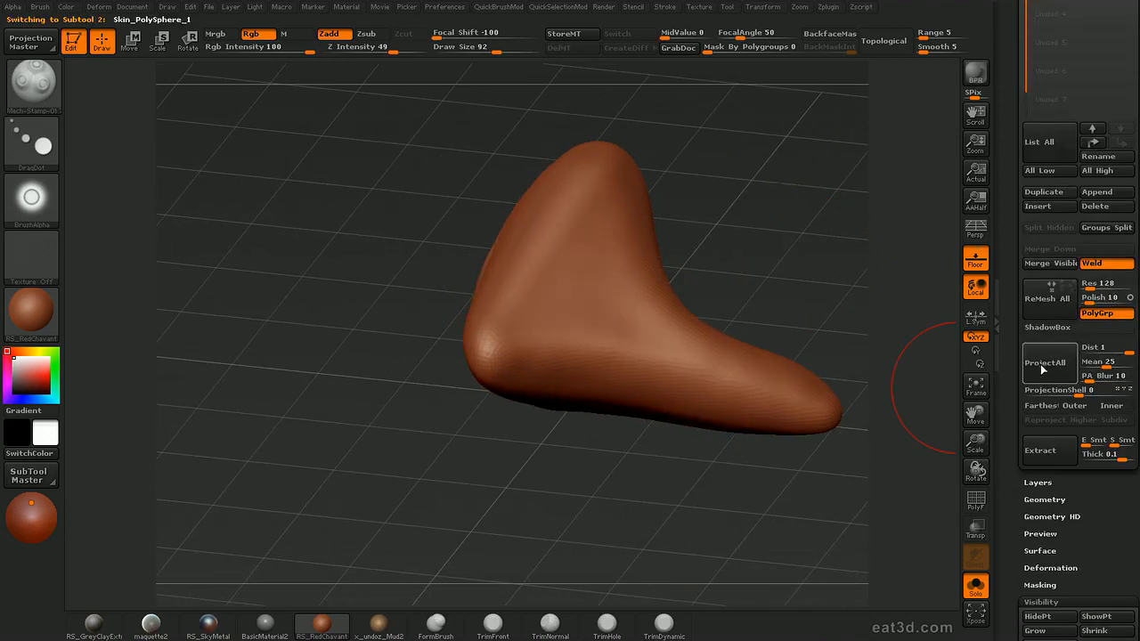
drag(1011, 329, 1020, 297)
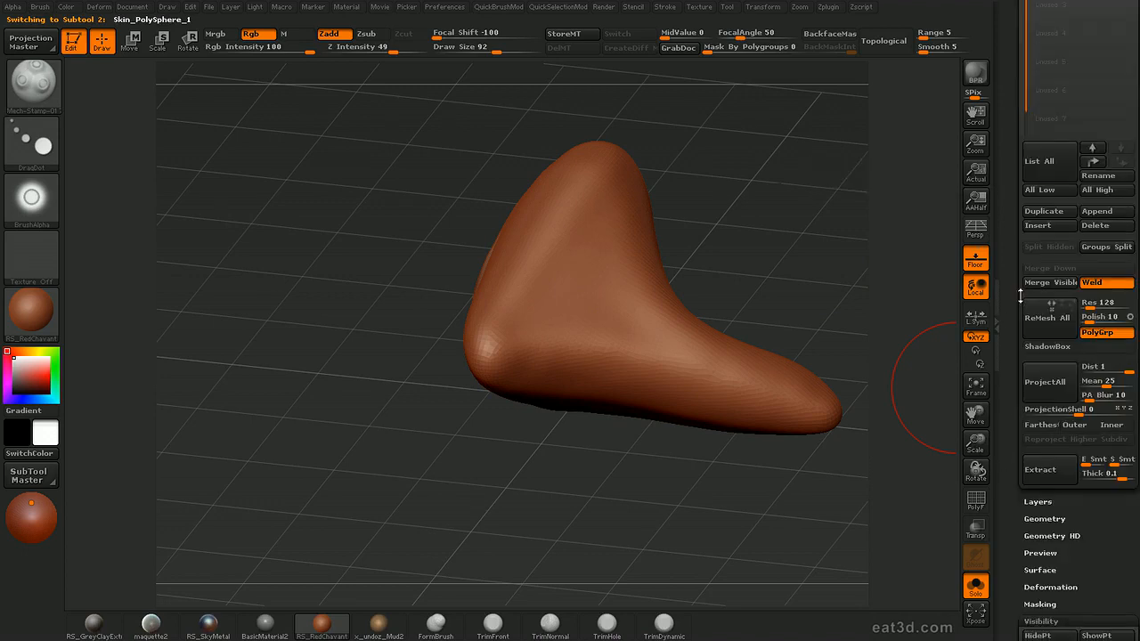
click(1040, 388)
mouse_move(850, 300)
mouse_down()
mouse_move(834, 315)
mouse_move(787, 294)
mouse_up()
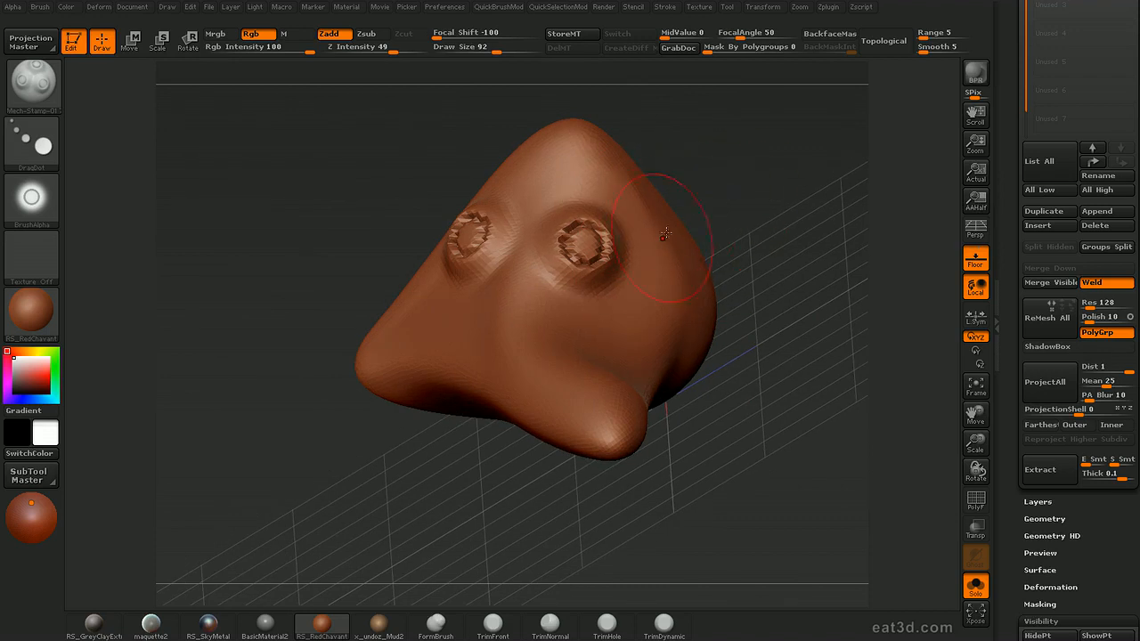
- Subdivide Skin_PolySphere_1 and project the original's details onto the denser mesh
mouse_move(784, 222)
mouse_down()
mouse_move(809, 224)
mouse_move(801, 211)
mouse_move(804, 222)
mouse_up()
key(ctrl+d)
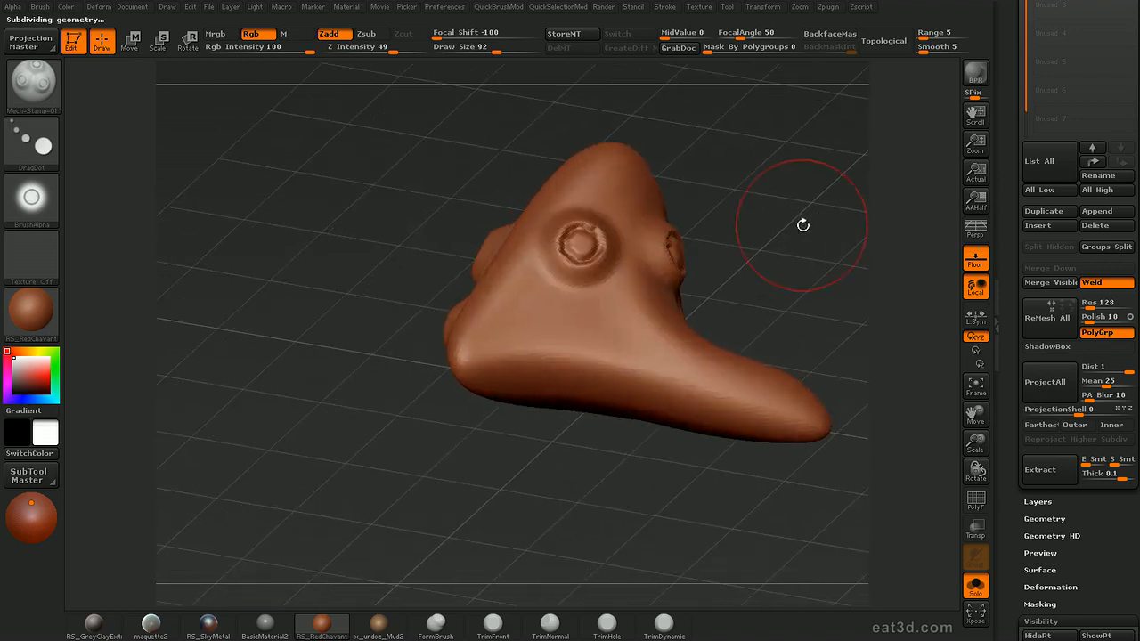
drag(803, 368, 851, 334)
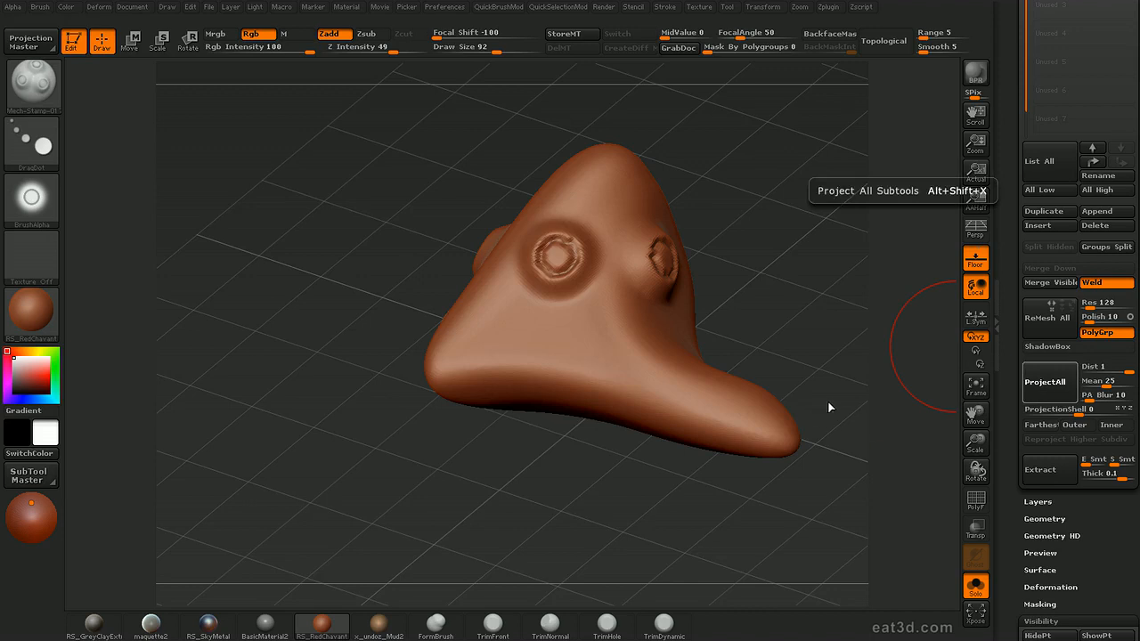
mouse_move(840, 368)
mouse_down()
mouse_move(793, 374)
mouse_move(840, 387)
mouse_up()
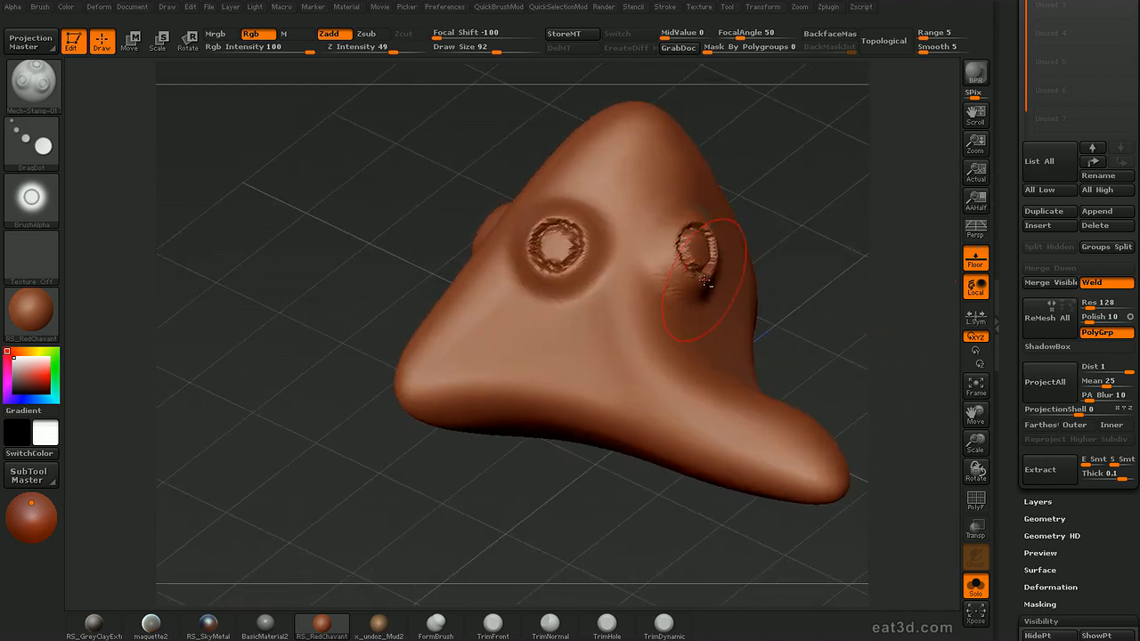
- Undo the last change to Skin_PolySphere_1, and select PolySphere_1 and subdivide it
drag(1011, 279, 1010, 334)
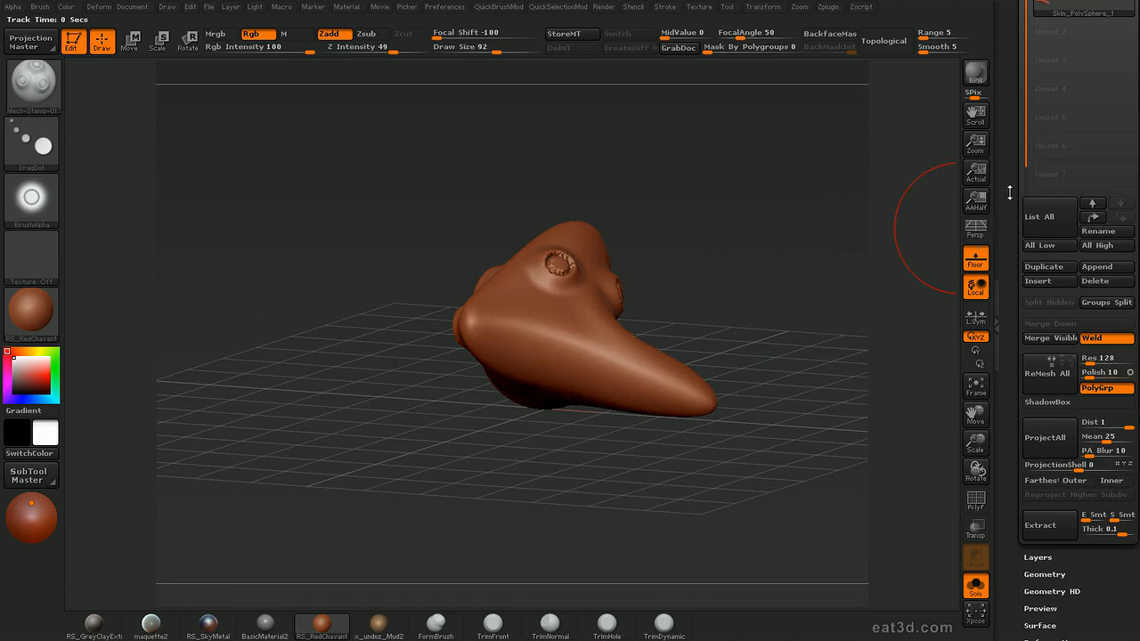
drag(1009, 192, 1004, 289)
key(ctrl+z)
drag(836, 326, 832, 351)
click(1042, 87)
key(ctrl+d)
mouse_move(798, 297)
mouse_down()
mouse_move(787, 324)
mouse_move(791, 314)
mouse_up()
key(ctrl+d)
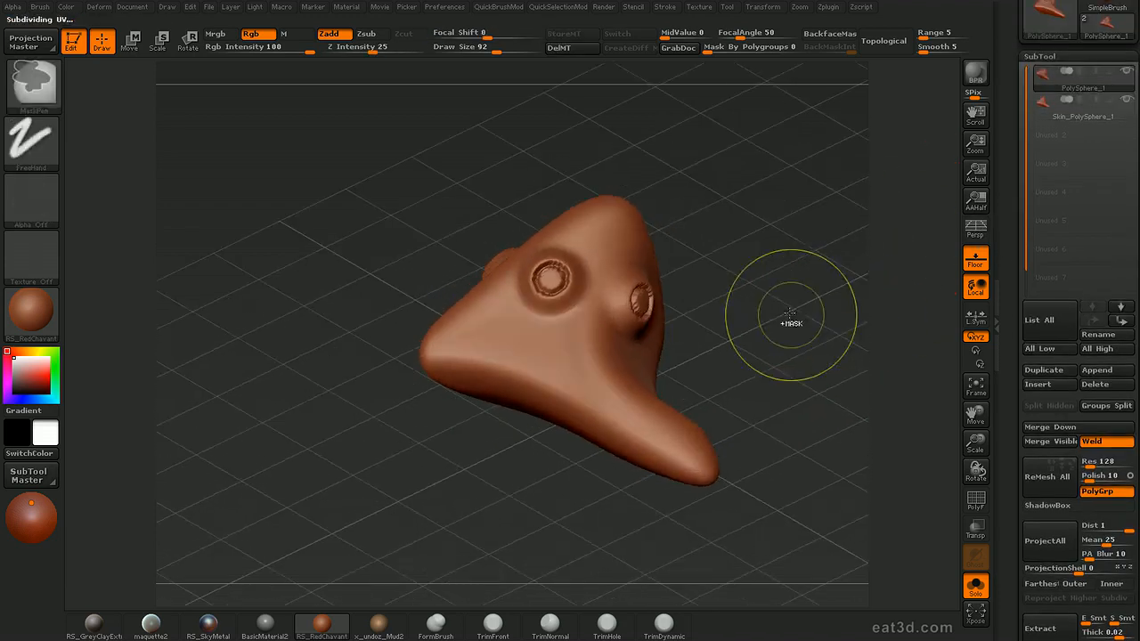
- Stamp four more round details across the original mesh with another Mech-Stamp brush
key(b)
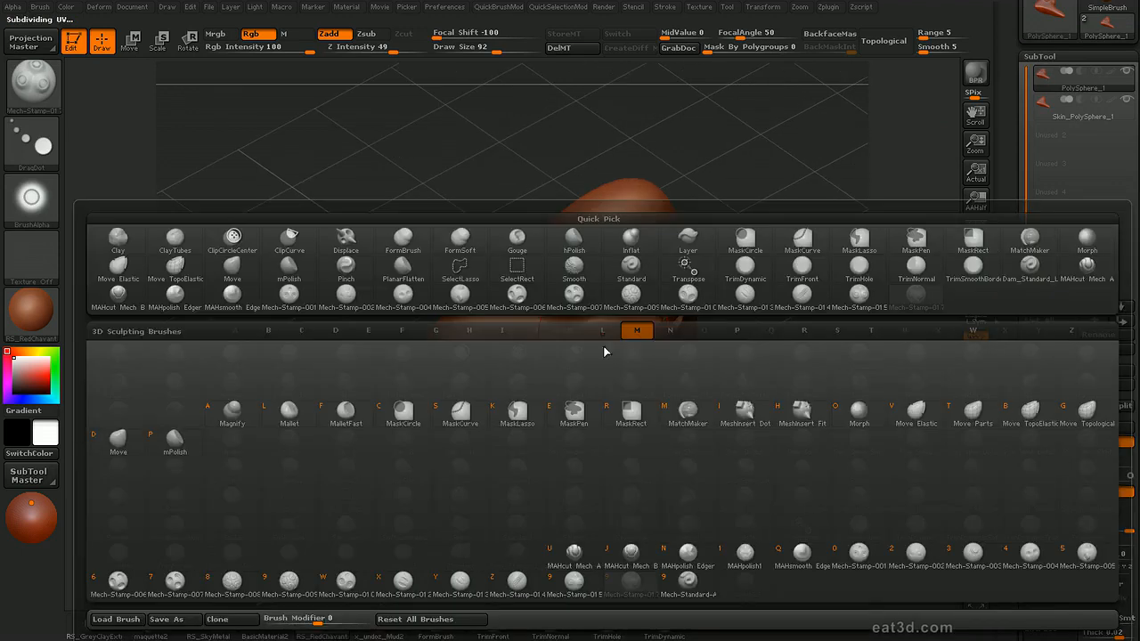
click(574, 586)
drag(570, 351, 579, 366)
click(626, 237)
drag(488, 350, 485, 342)
click(668, 451)
drag(791, 408, 812, 401)
- Select Skin_PolySphere_1, project the newly stamped details onto it and set the draw size to 72
click(1049, 108)
drag(786, 318, 784, 297)
key(shift+d)
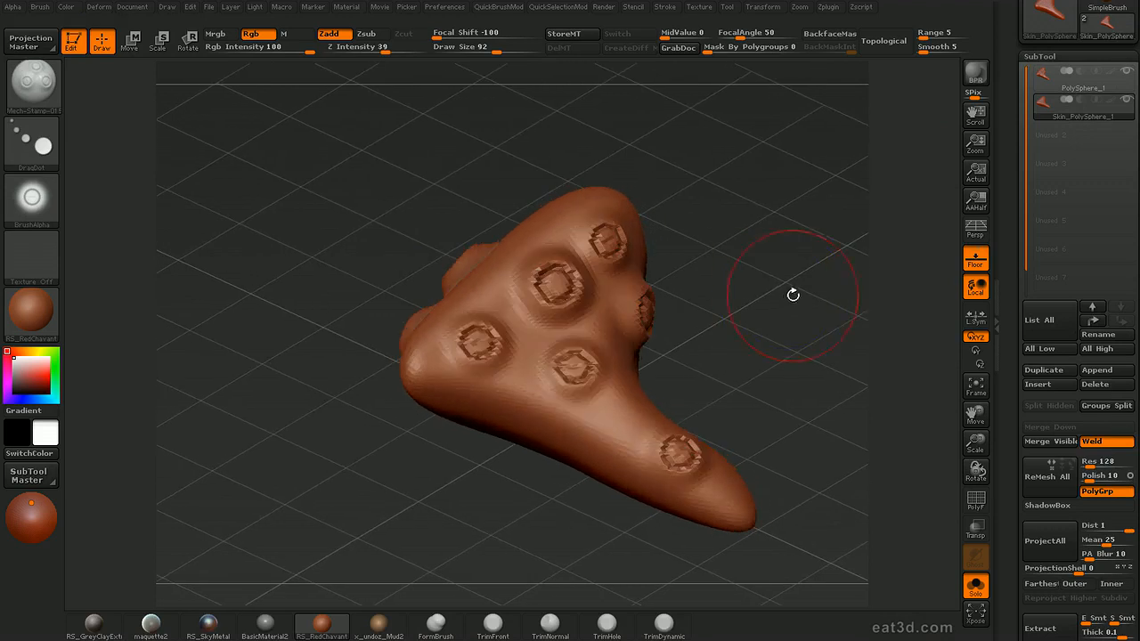
drag(793, 295, 737, 340)
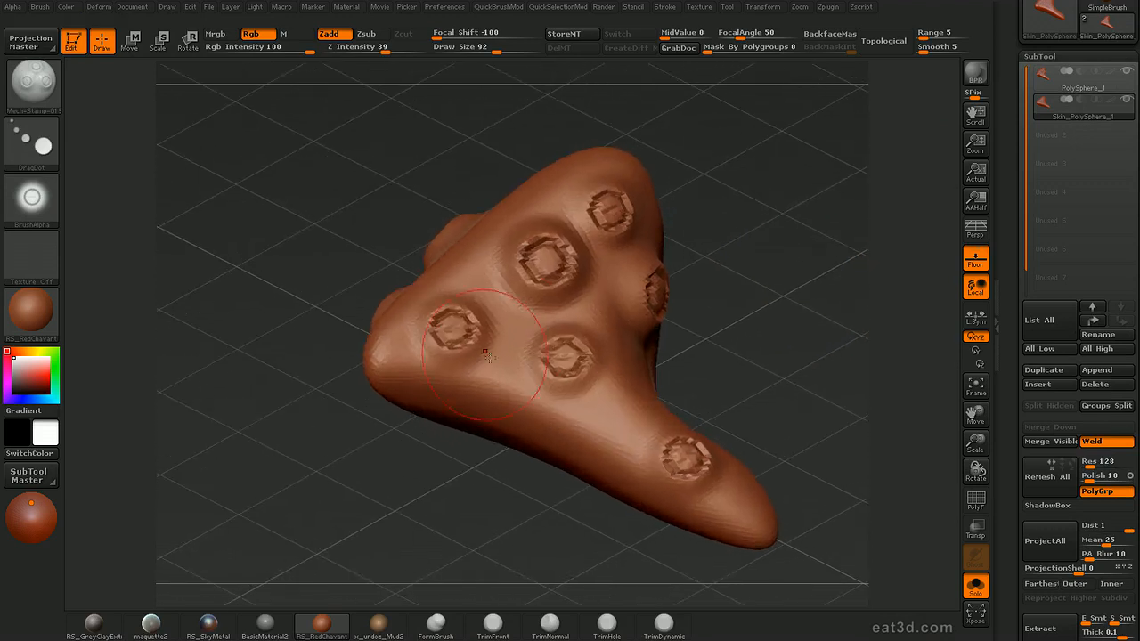
key(s)
click(553, 335)
- Subdivide the remeshed subtool once more and reproject the slotted screw details onto it
ctrl+right_drag(771, 294, 757, 246)
key(ctrl+d)
mouse_move(756, 255)
mouse_down()
mouse_move(771, 298)
mouse_move(586, 347)
mouse_up()
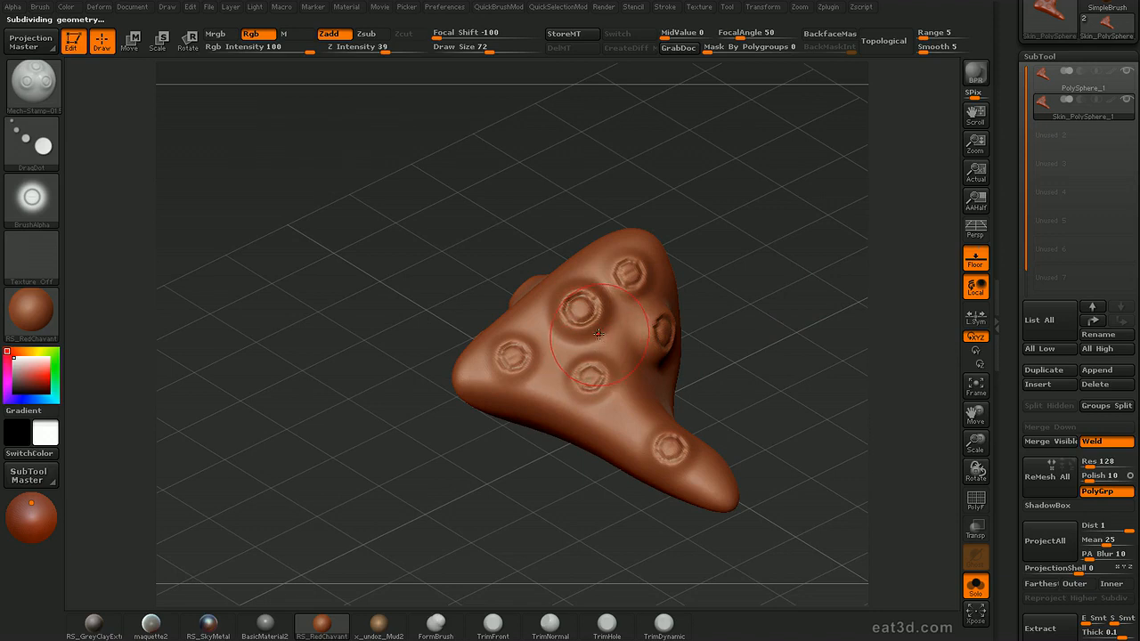
key(shift)
key(d)
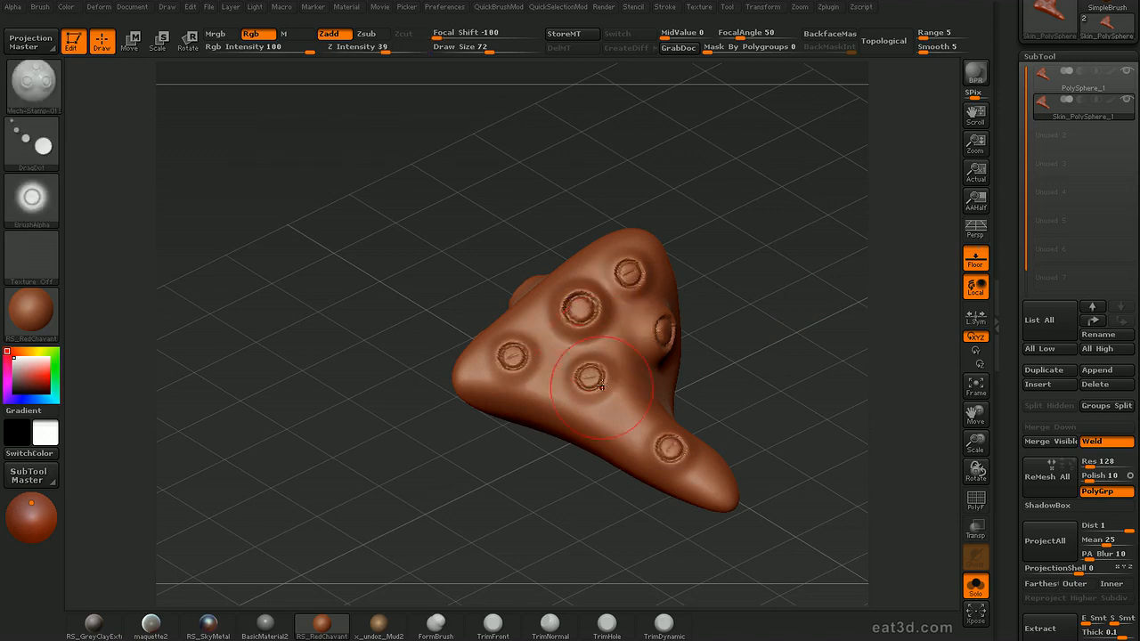
key(shift)
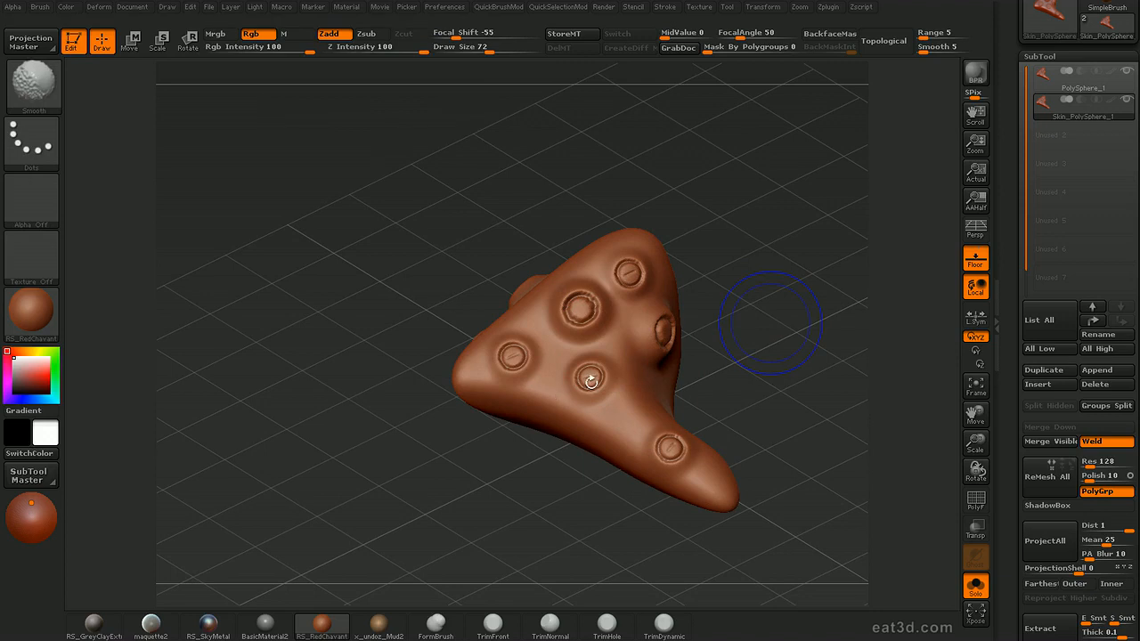
- Inspect the projected details with the wireframe, turn off Solo and move Skin_PolySphere_1 beside the original
alt+drag(785, 317, 784, 392)
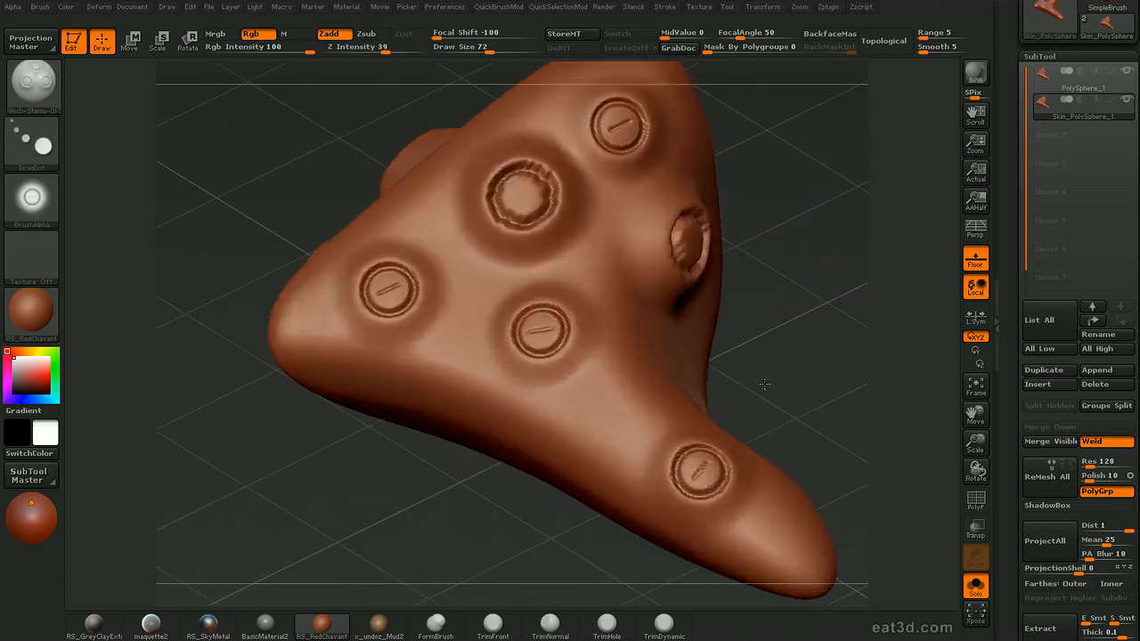
key(shift+f)
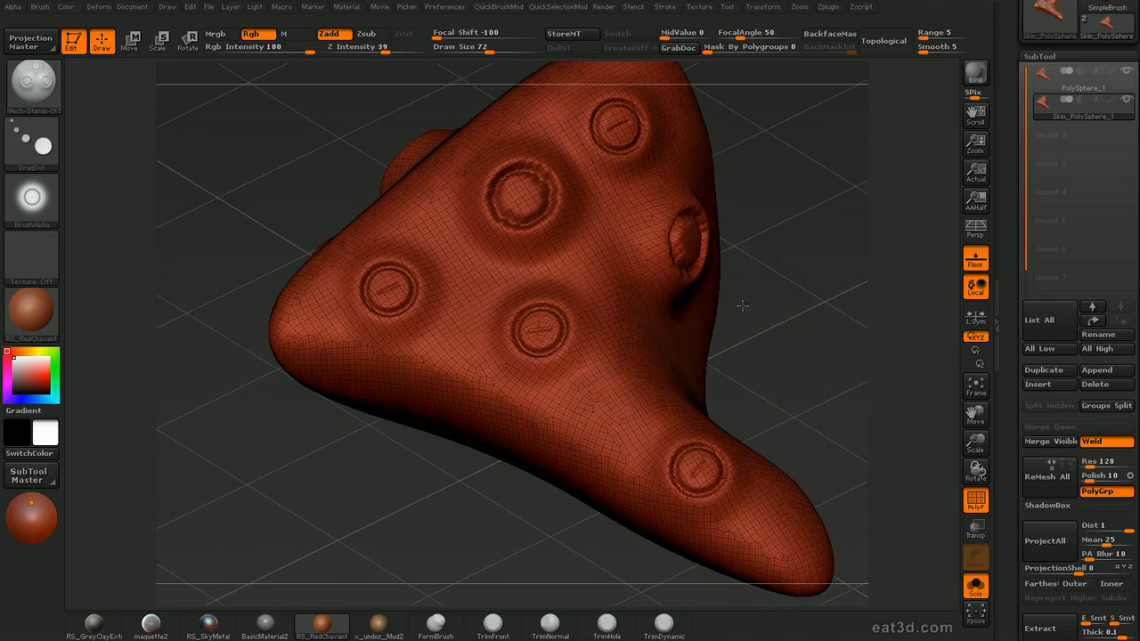
alt+drag(761, 344, 762, 285)
drag(763, 374, 758, 308)
key(shift+f)
key(4)
click(723, 519)
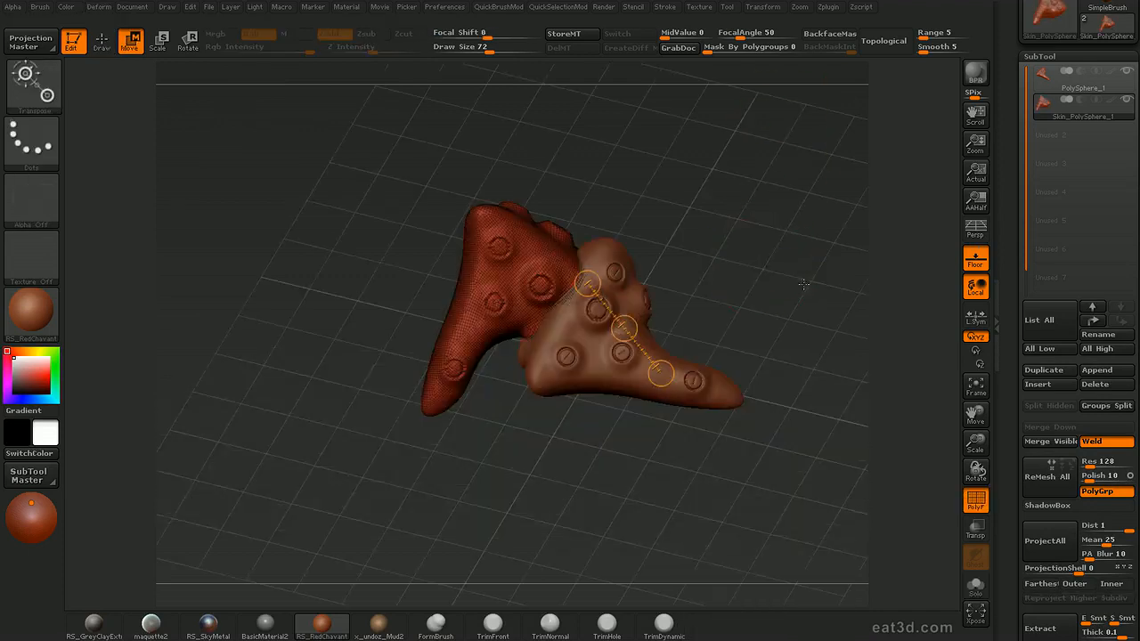
alt+drag(807, 297, 801, 322)
drag(733, 260, 768, 184)
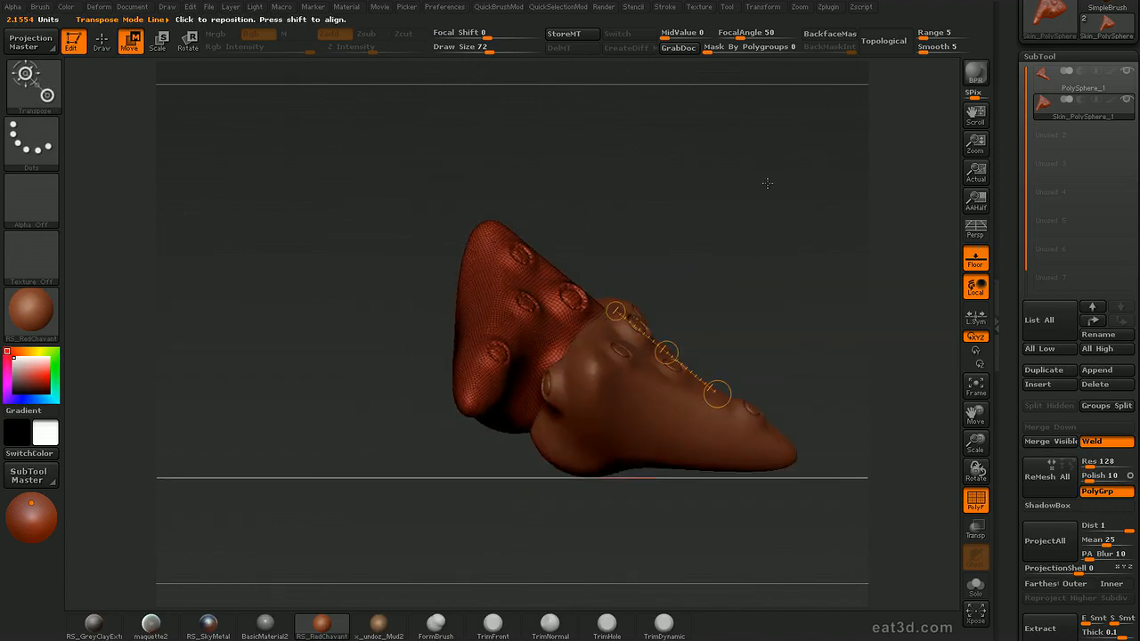
- Duplicate the remeshed subtool, and select Skin_PolySphere_1 and rotate it away from the copy
click(1068, 375)
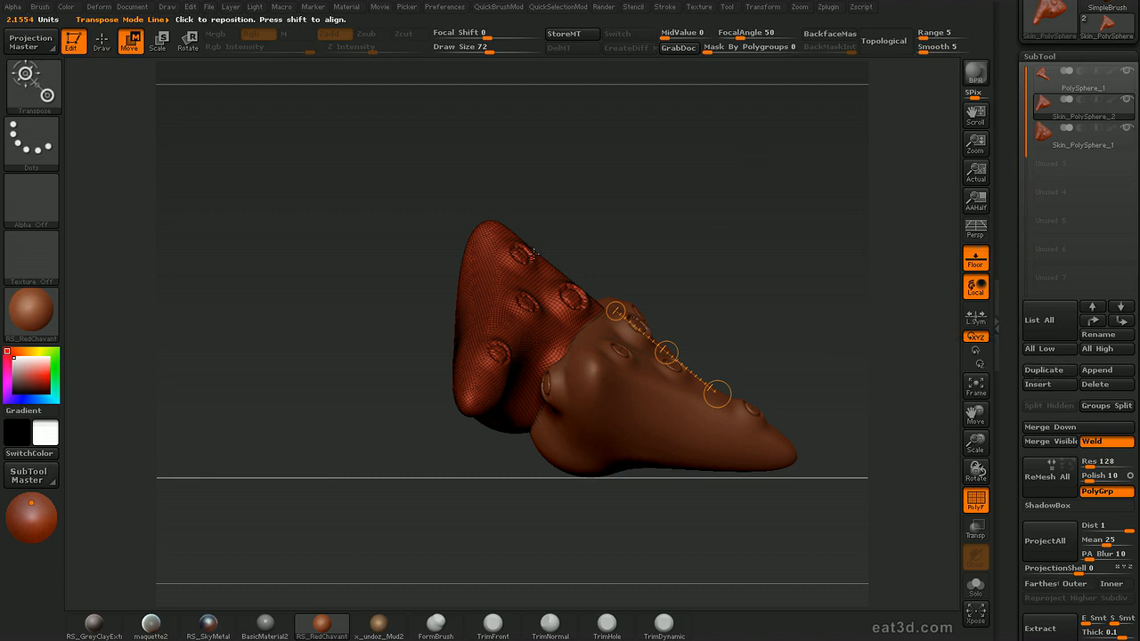
click(1049, 137)
mouse_move(549, 343)
mouse_down()
mouse_move(501, 240)
mouse_move(547, 237)
mouse_move(478, 250)
mouse_up()
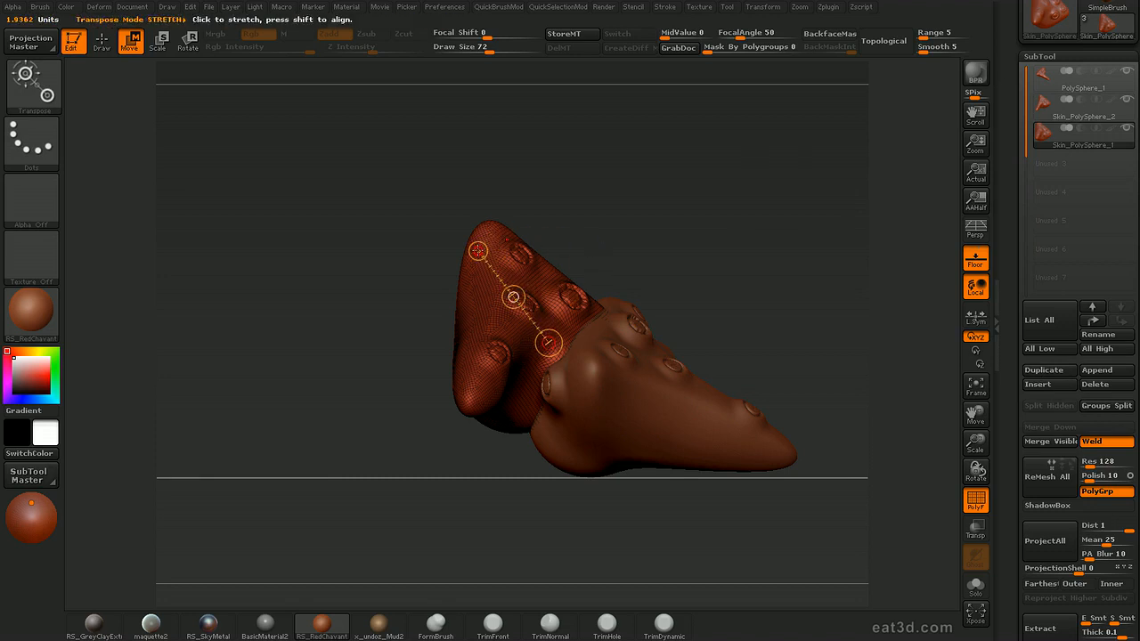
key(r)
drag(686, 233, 787, 220)
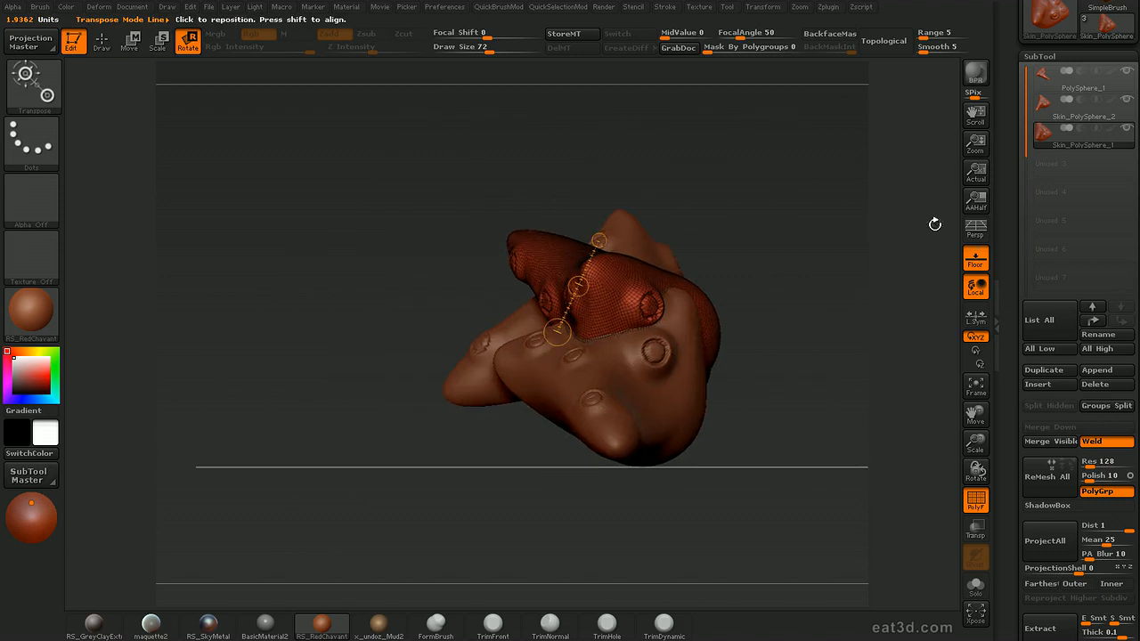
- Turn on perspective and further rotate and move Skin_PolySphere_1 so it overlaps the other subtools
click(975, 228)
drag(797, 282, 782, 291)
mouse_move(614, 308)
mouse_down()
mouse_move(597, 229)
mouse_move(558, 263)
mouse_move(558, 323)
mouse_up()
key(w)
drag(605, 268, 548, 269)
- Turn on ghosted transparency for the unselected subtools and return to Draw mode with the ClayTubes brush
drag(750, 257, 671, 306)
key(ctrl+t)
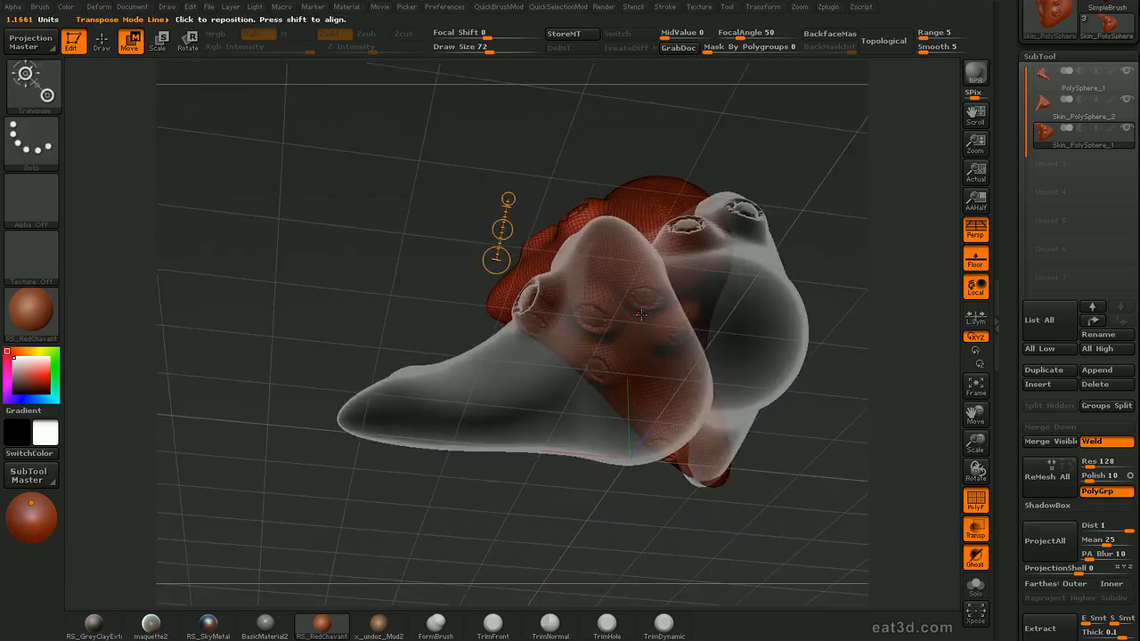
key(q)
drag(844, 219, 670, 292)
key(b)
key(c)
key(t)
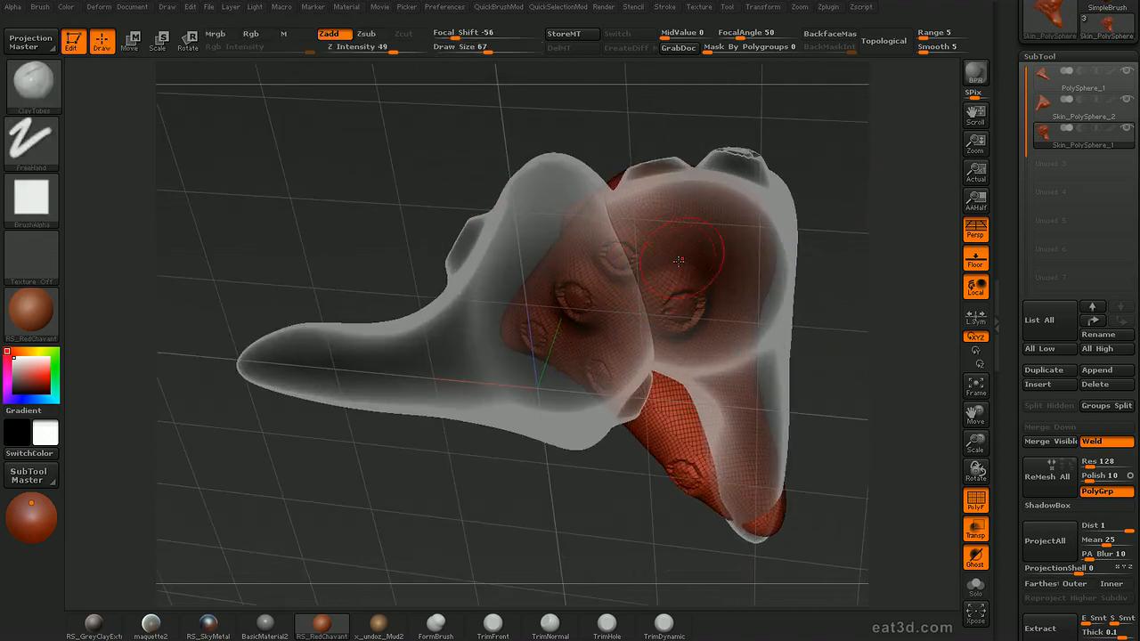
drag(828, 204, 882, 255)
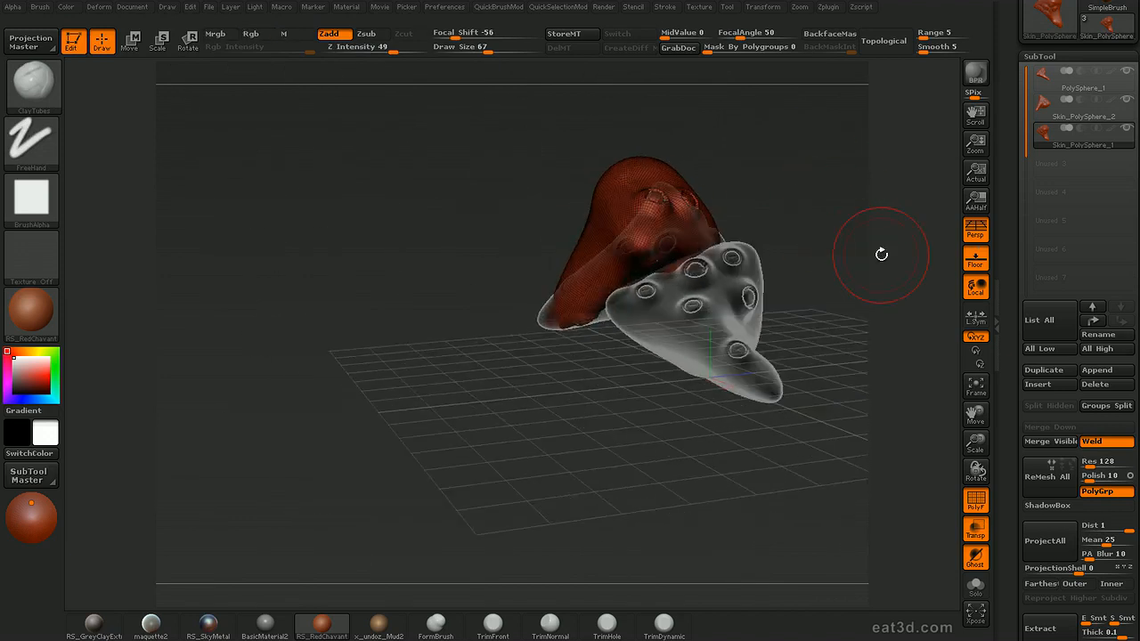
- Toggle transparency of the unselected subtools several times, leave it off, and hide the polygon wireframe
click(977, 533)
click(977, 532)
click(977, 532)
click(977, 533)
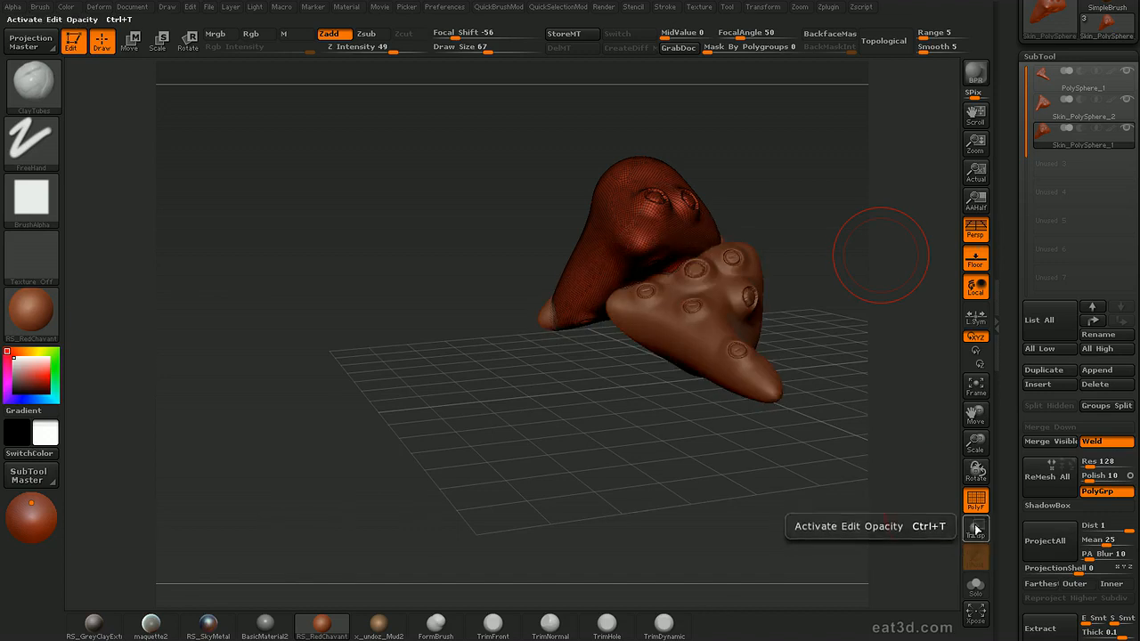
click(977, 533)
mouse_move(851, 360)
mouse_down()
mouse_move(860, 297)
mouse_move(814, 351)
mouse_move(850, 392)
mouse_move(838, 368)
mouse_up()
key(ctrl+t)
key(ctrl+t)
key(shift+f)
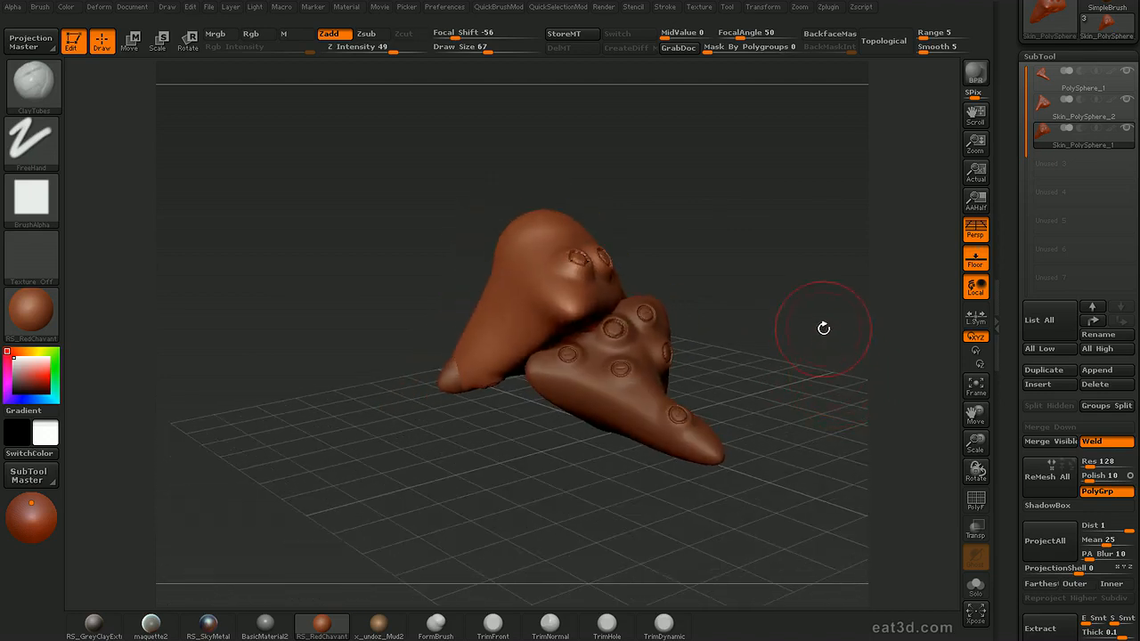
drag(821, 355, 812, 350)
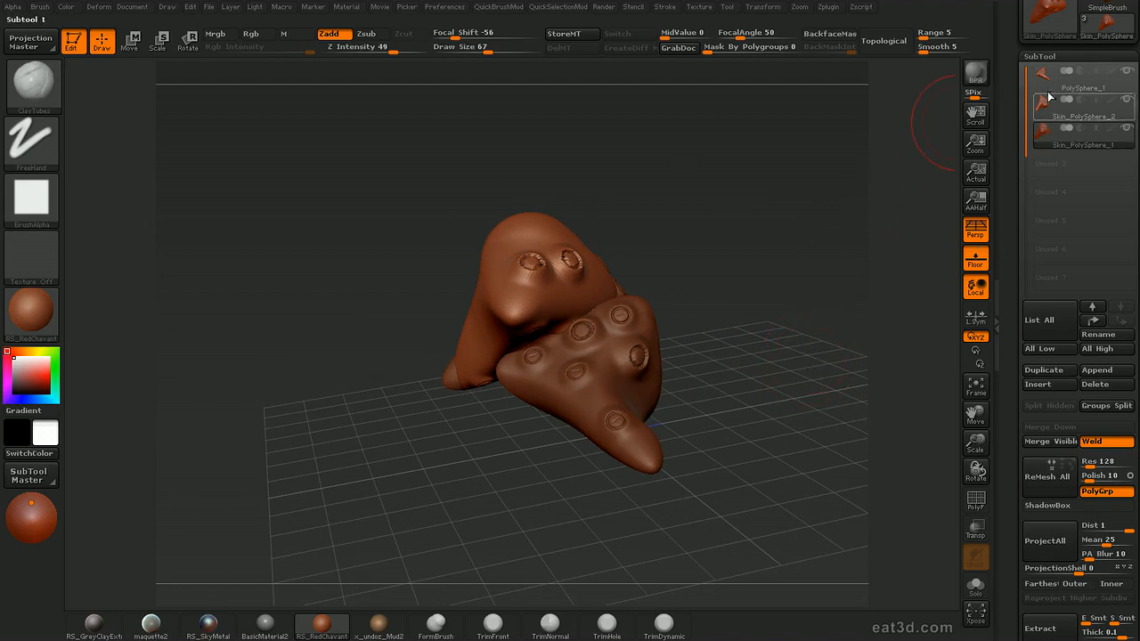
- Isolate Skin_PolySphere_1 with Solo, sculpt a short ClayTubes stroke on its side, and show the other subtools again
key(alt+s)
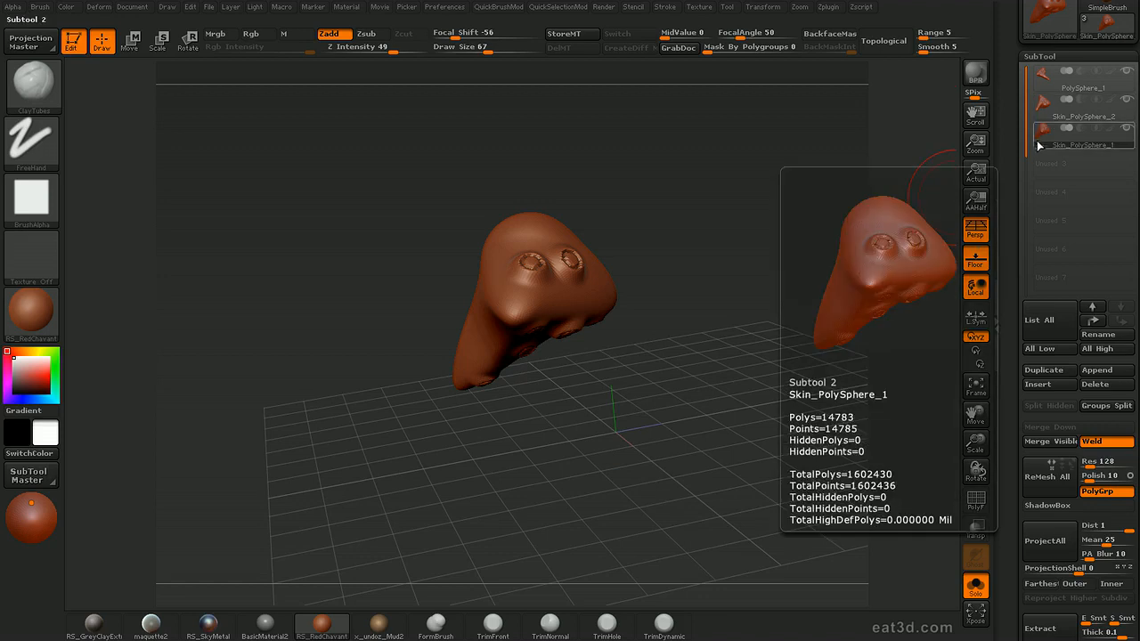
mouse_move(740, 318)
mouse_down()
mouse_move(740, 354)
mouse_move(718, 285)
mouse_move(756, 320)
mouse_up()
drag(613, 328, 614, 319)
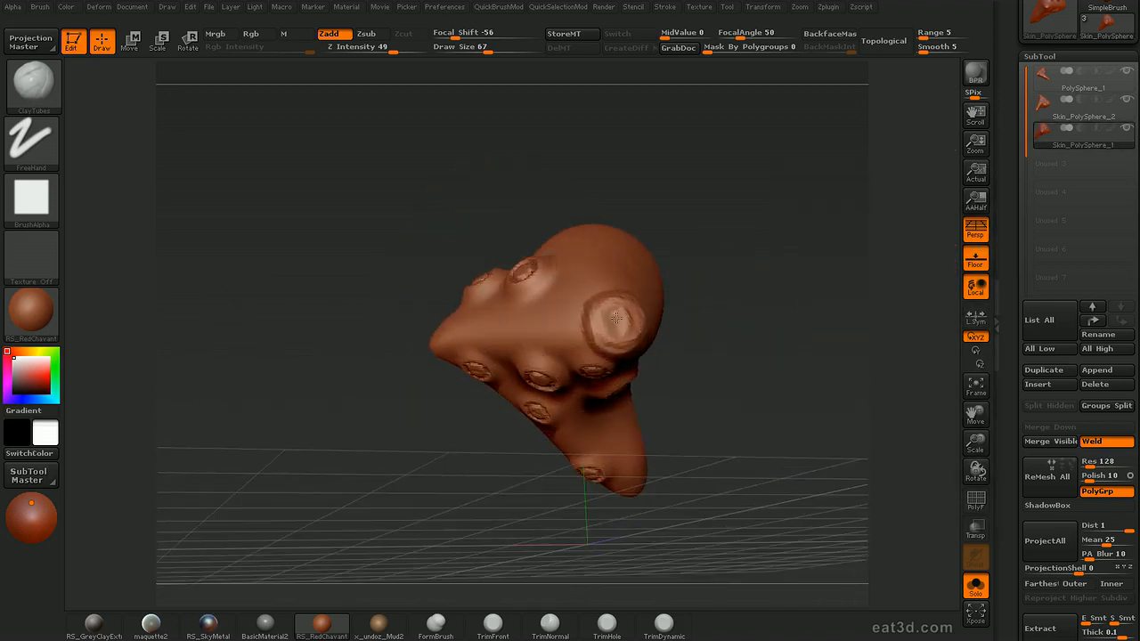
key(alt+s)
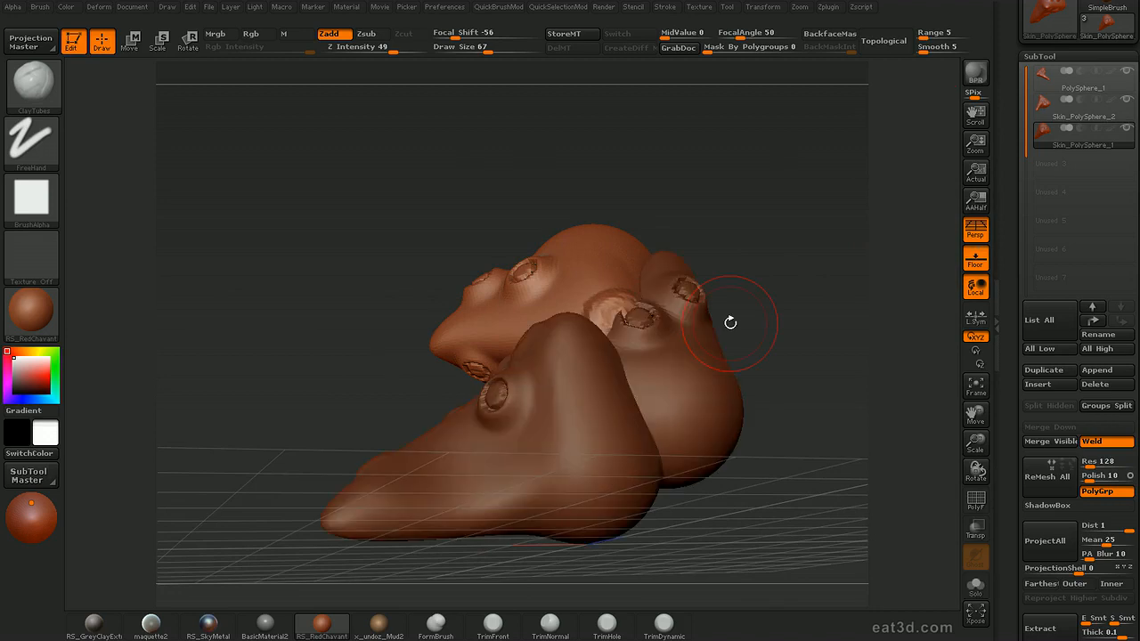
drag(847, 292, 788, 307)
- Toggle Solo for Skin_PolySphere_1 to compare it with the full set of subtools, leaving it isolated
key(alt+s)
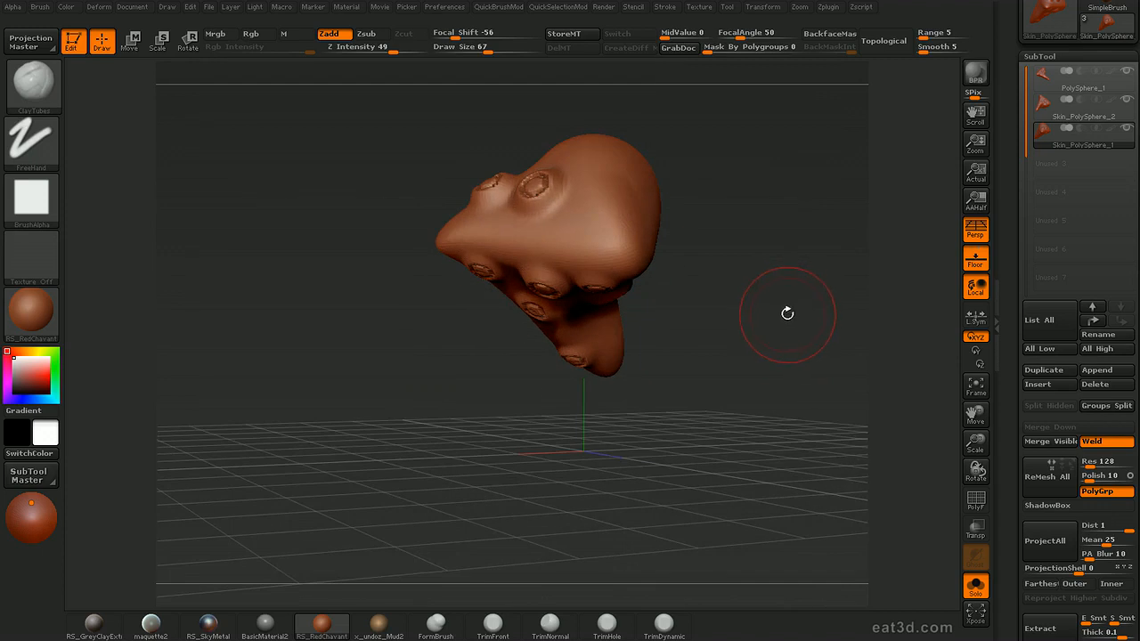
drag(788, 334, 810, 302)
drag(857, 226, 863, 208)
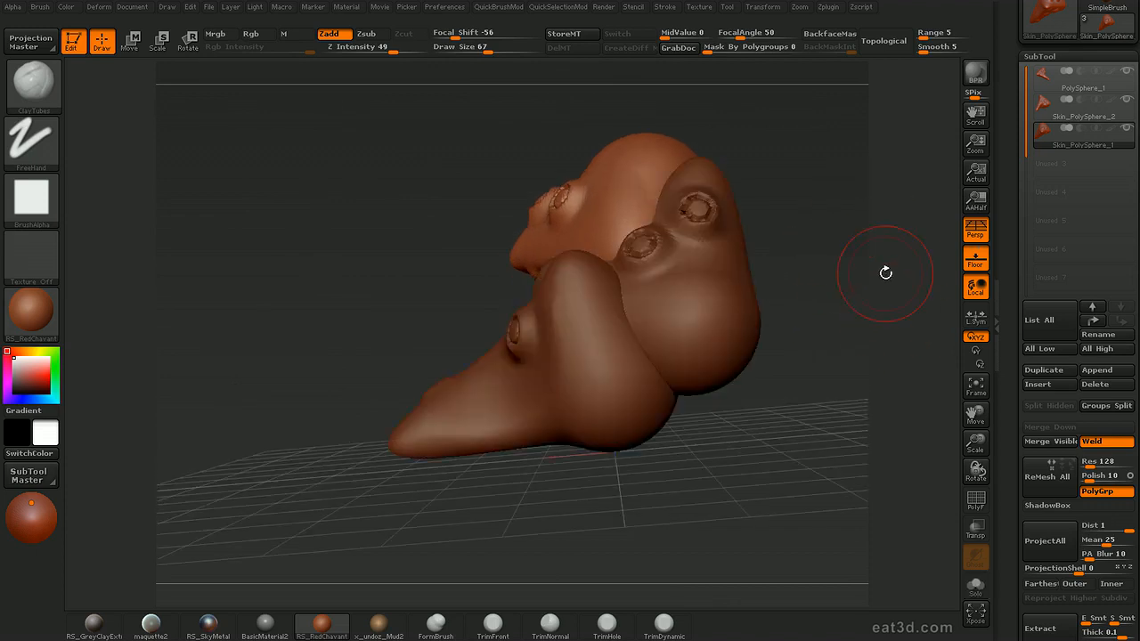
key(alt+s)
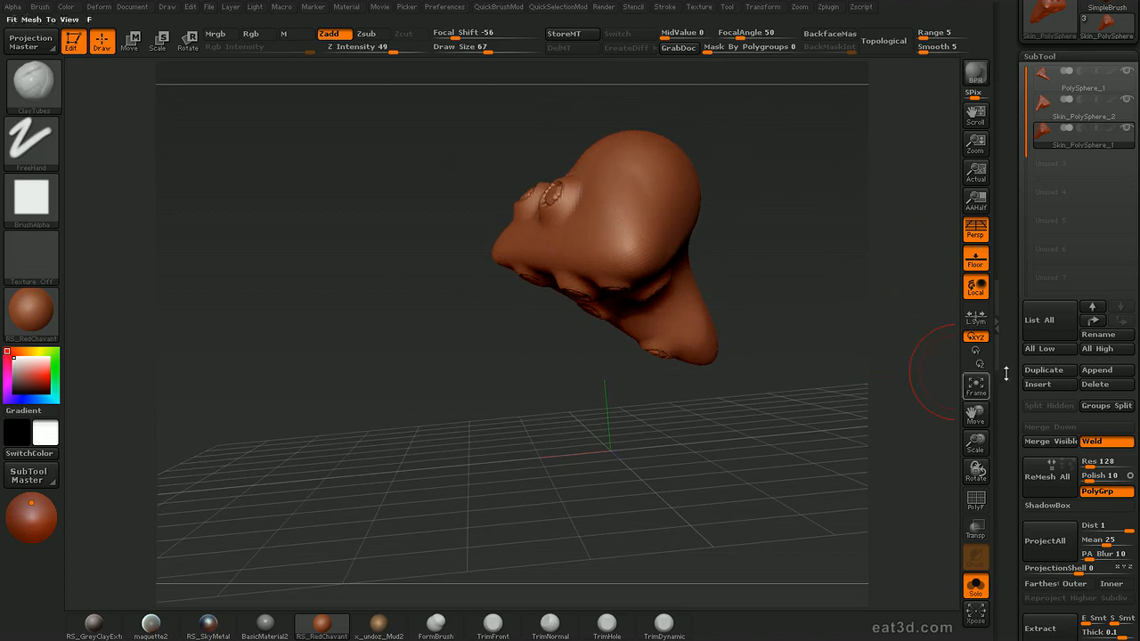
- Step up and down through PolySphere_1, Skin_PolySphere_2 and Skin_PolySphere_1 in the subtool list, viewing each in Solo
click(1093, 308)
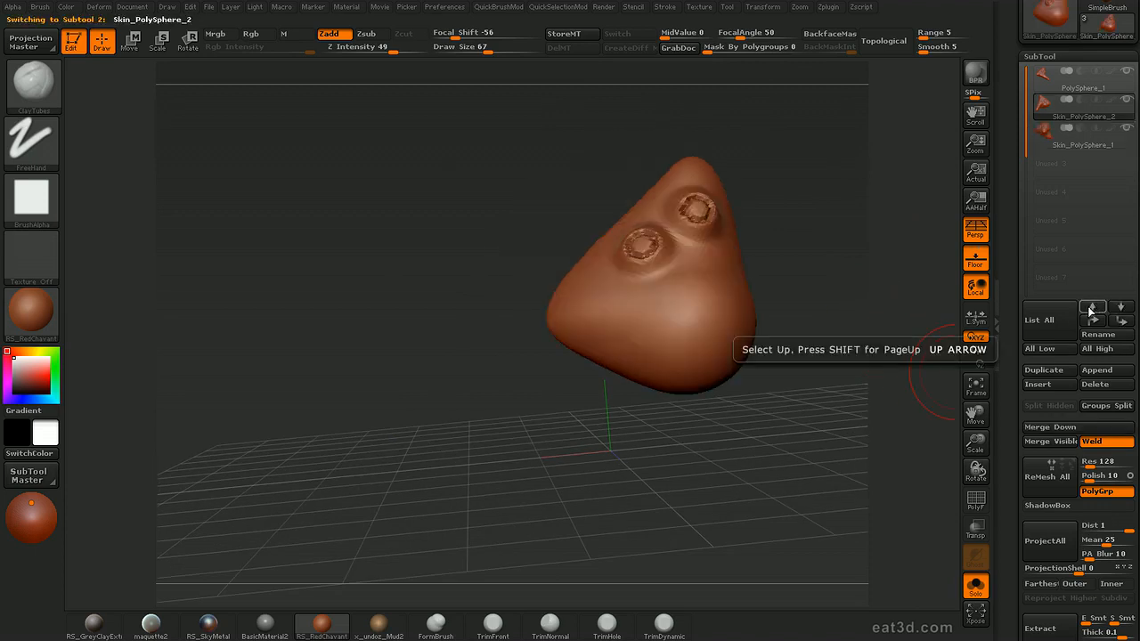
click(1092, 308)
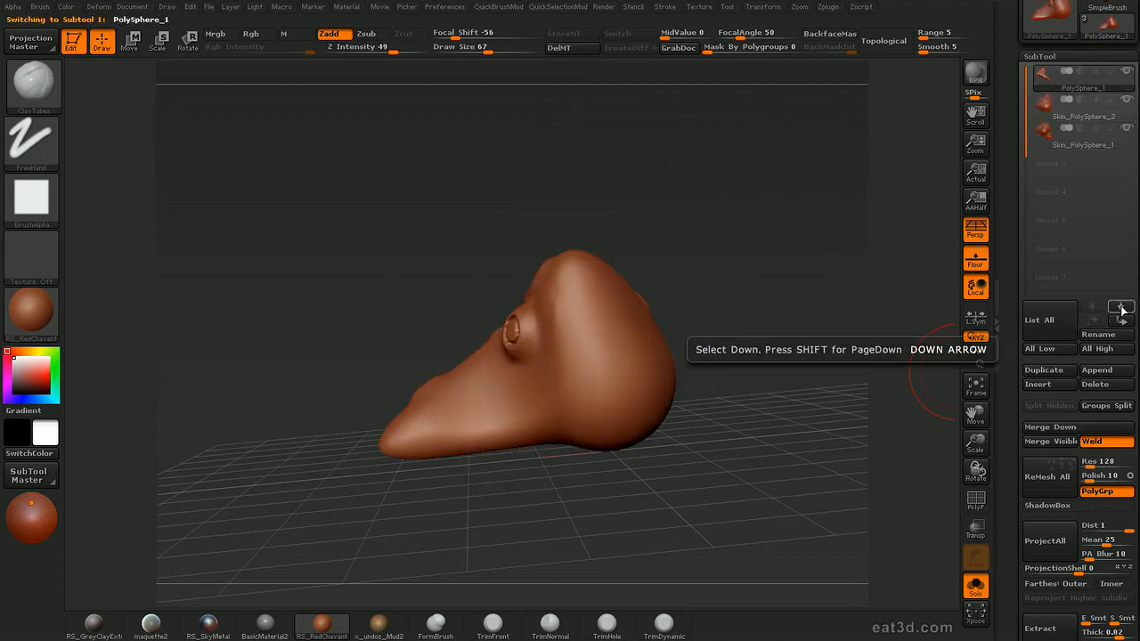
click(1120, 307)
click(1121, 308)
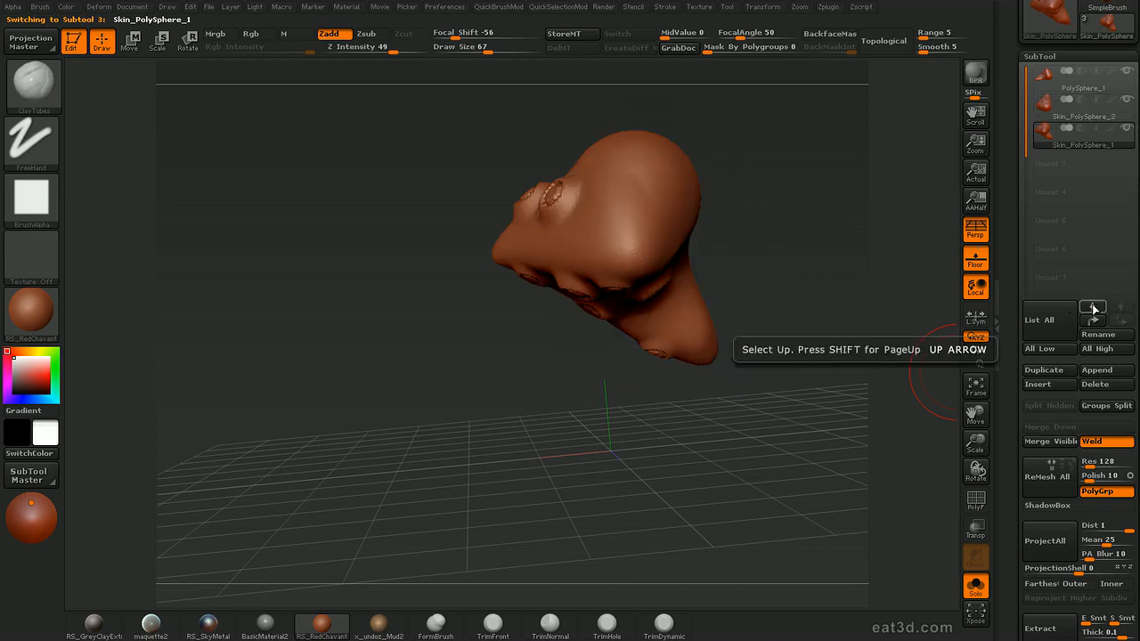
click(1093, 307)
click(1093, 308)
click(1092, 307)
click(1121, 308)
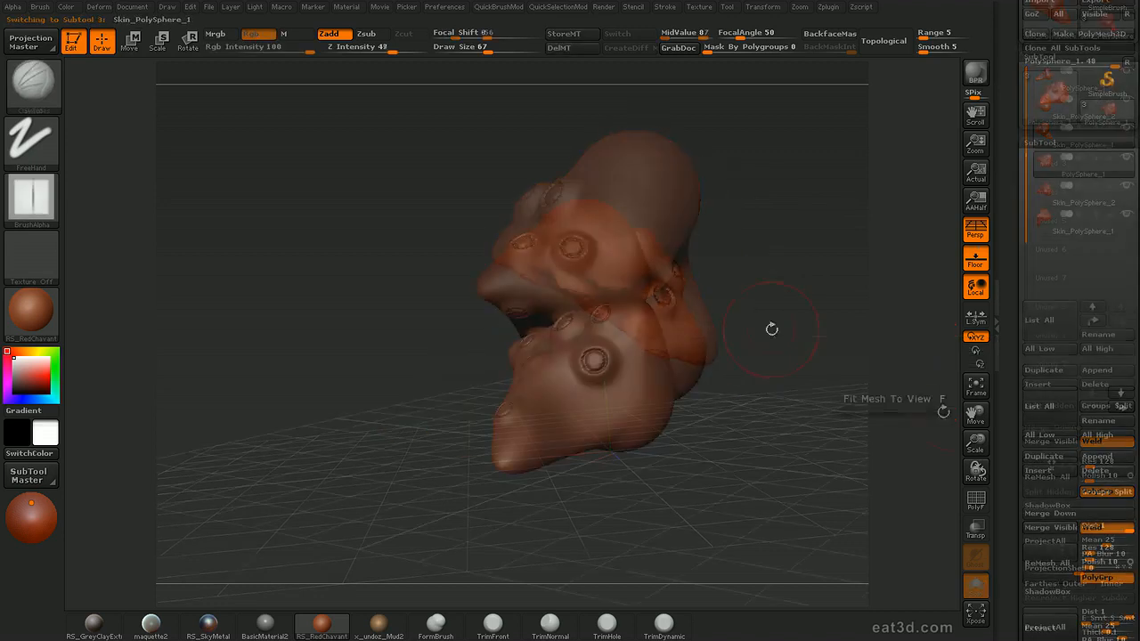
- Filter the brush palette by the letter C and choose ClipCircleCenter as the active selection brush
drag(772, 328, 787, 356)
drag(1027, 214, 1028, 160)
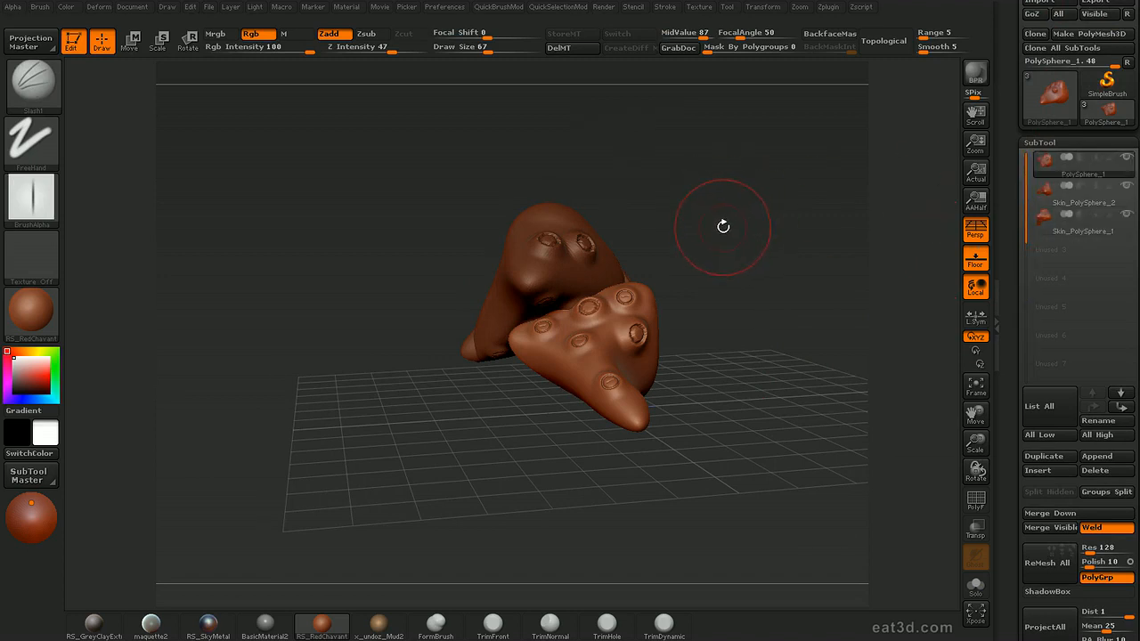
drag(714, 226, 702, 234)
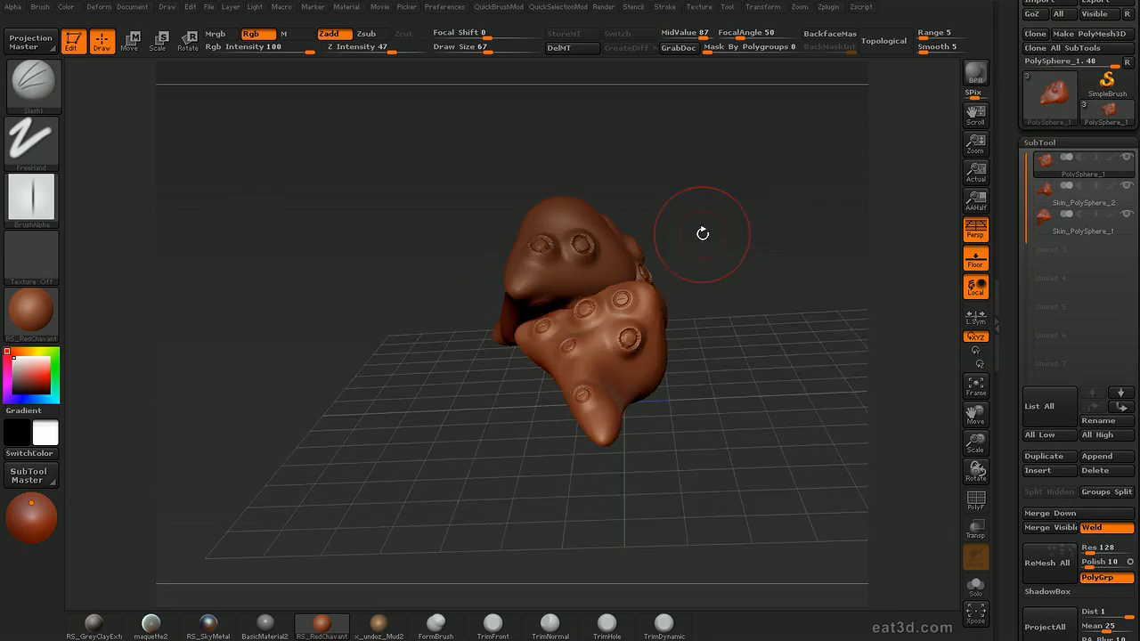
key(b)
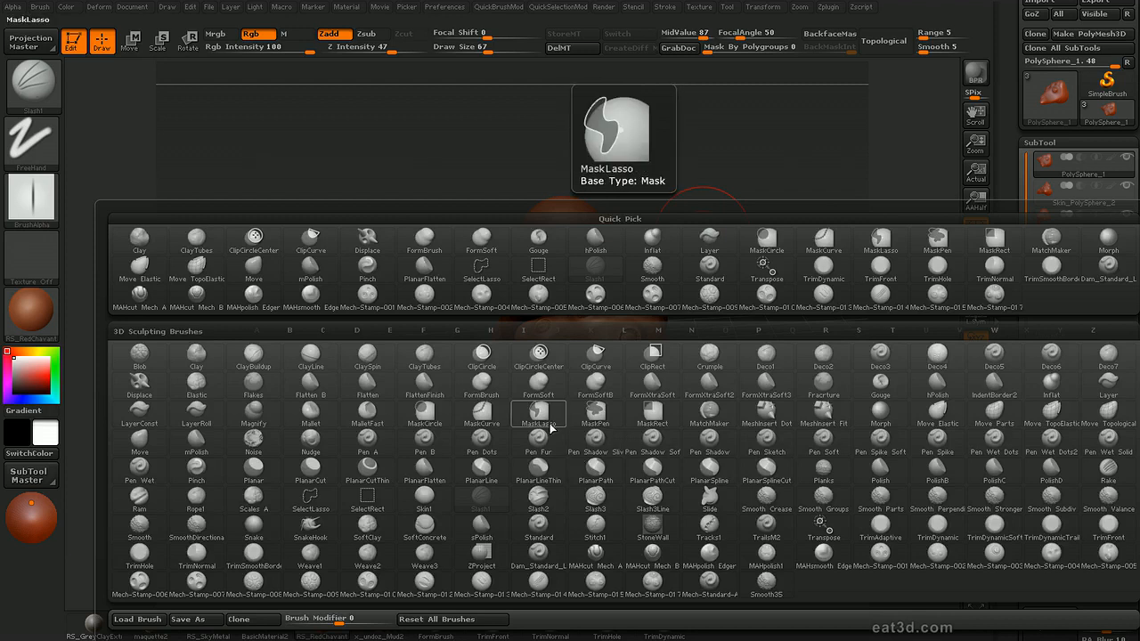
key(c)
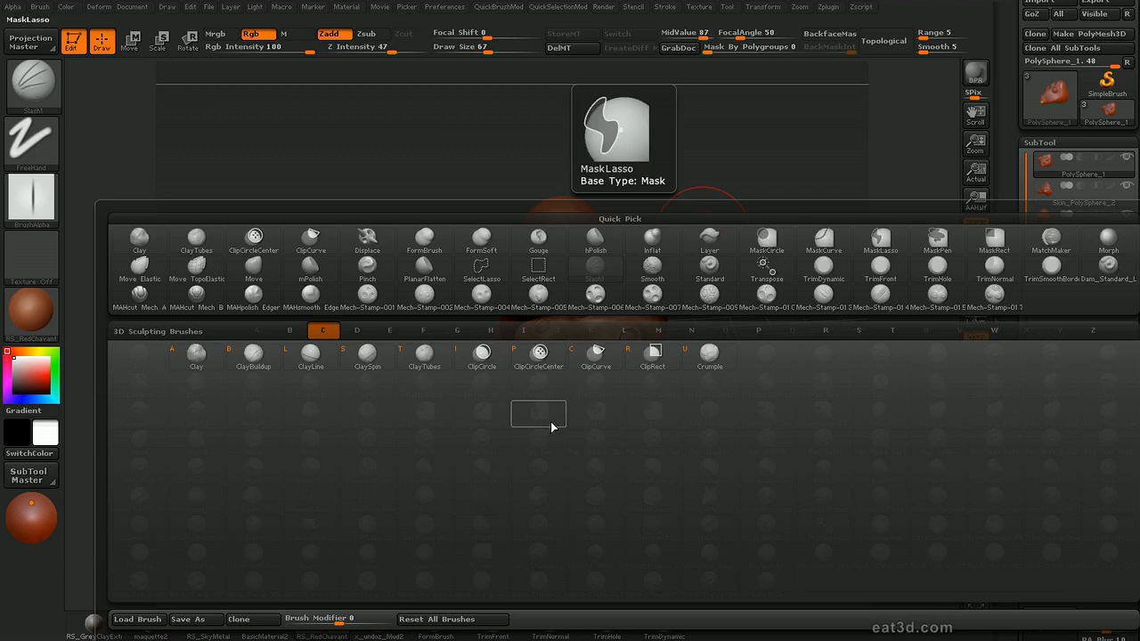
click(539, 356)
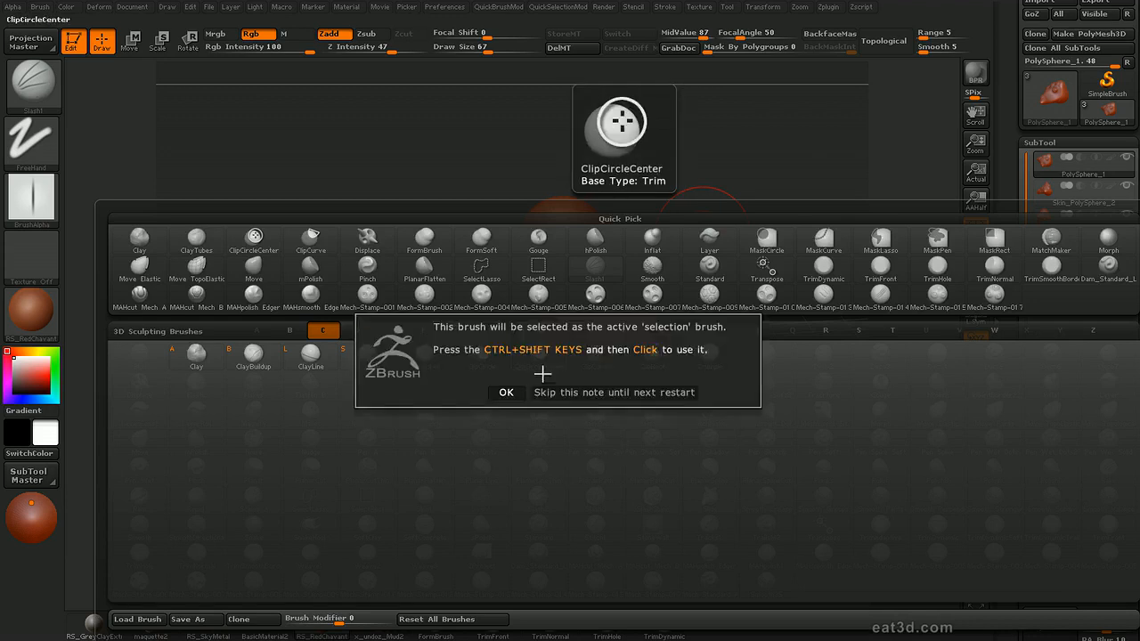
drag(713, 312, 735, 350)
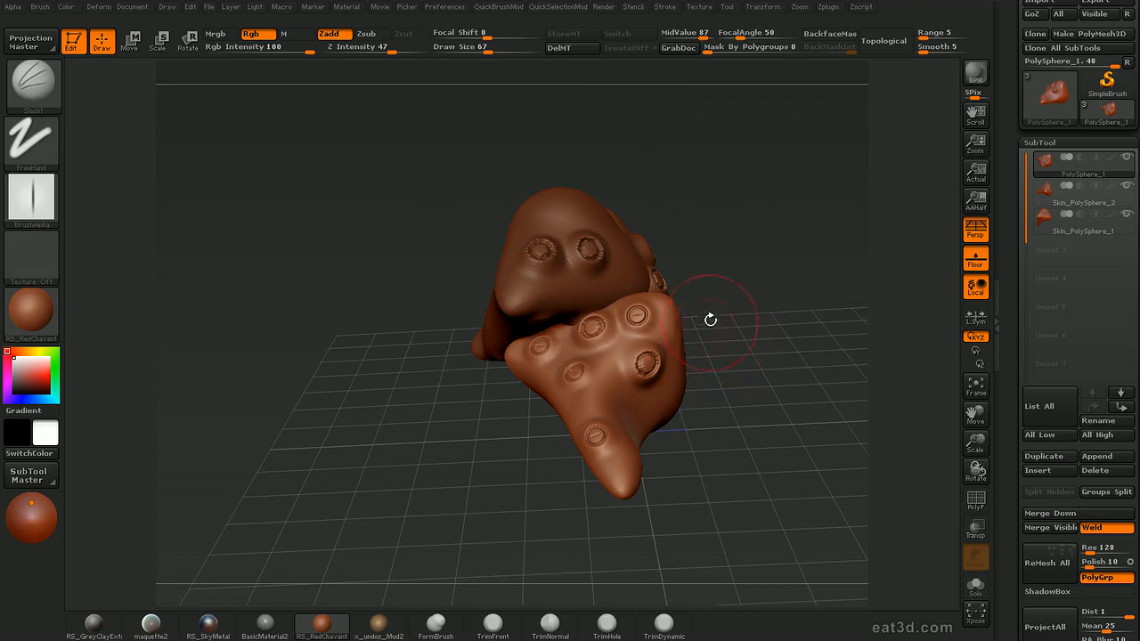
- Preview the other subtools in the quick subtool popup and compare it with the brush palette popup
key(n)
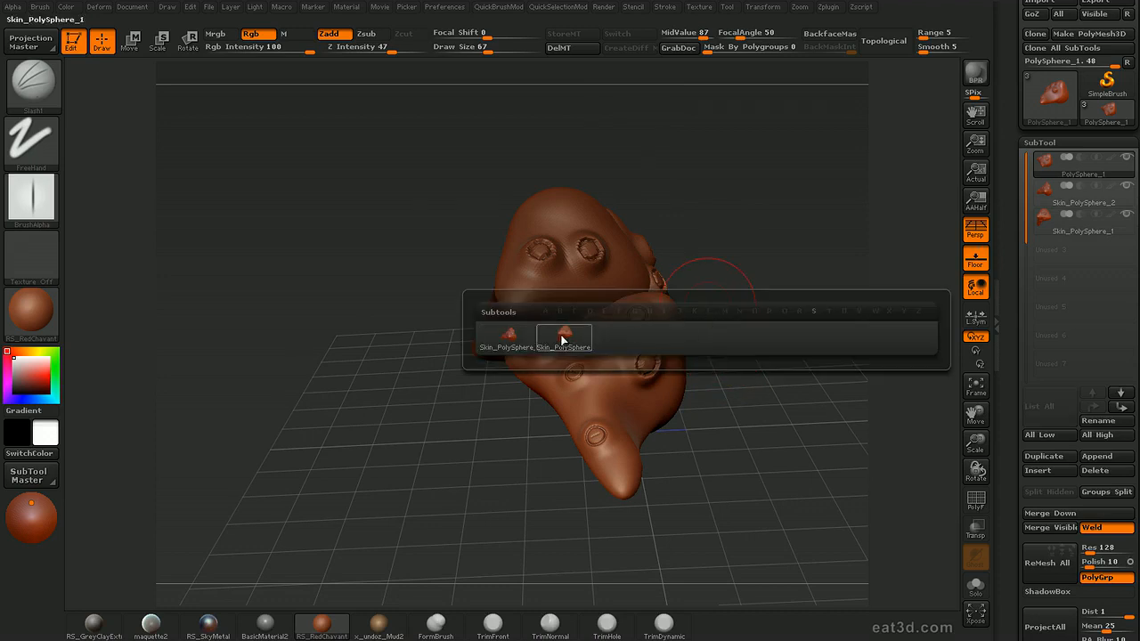
mouse_move(563, 338)
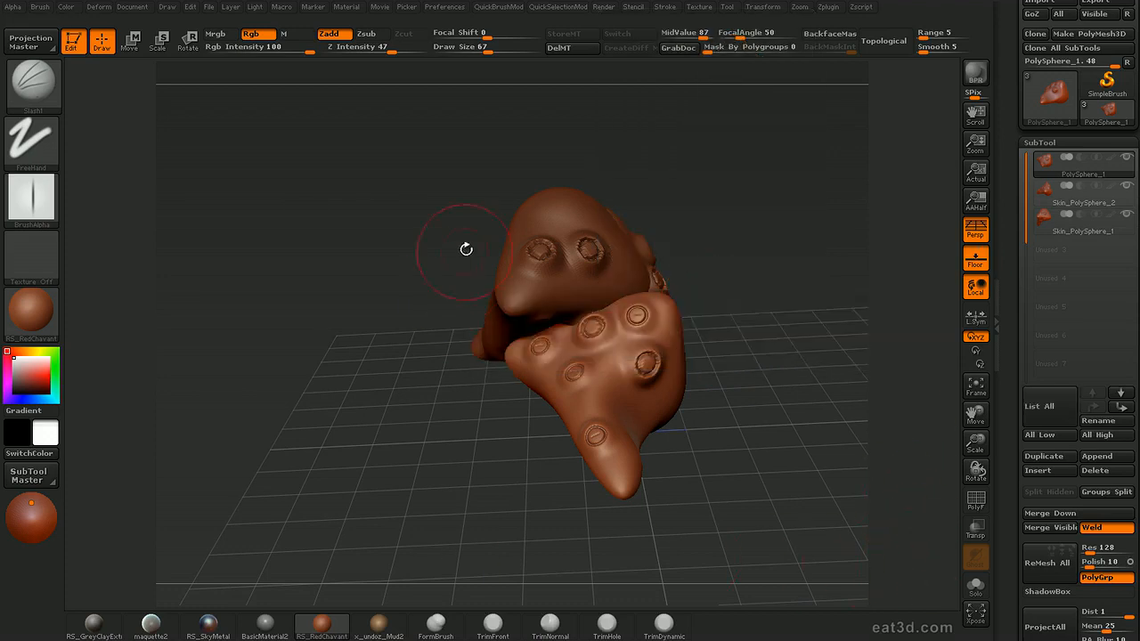
key(b)
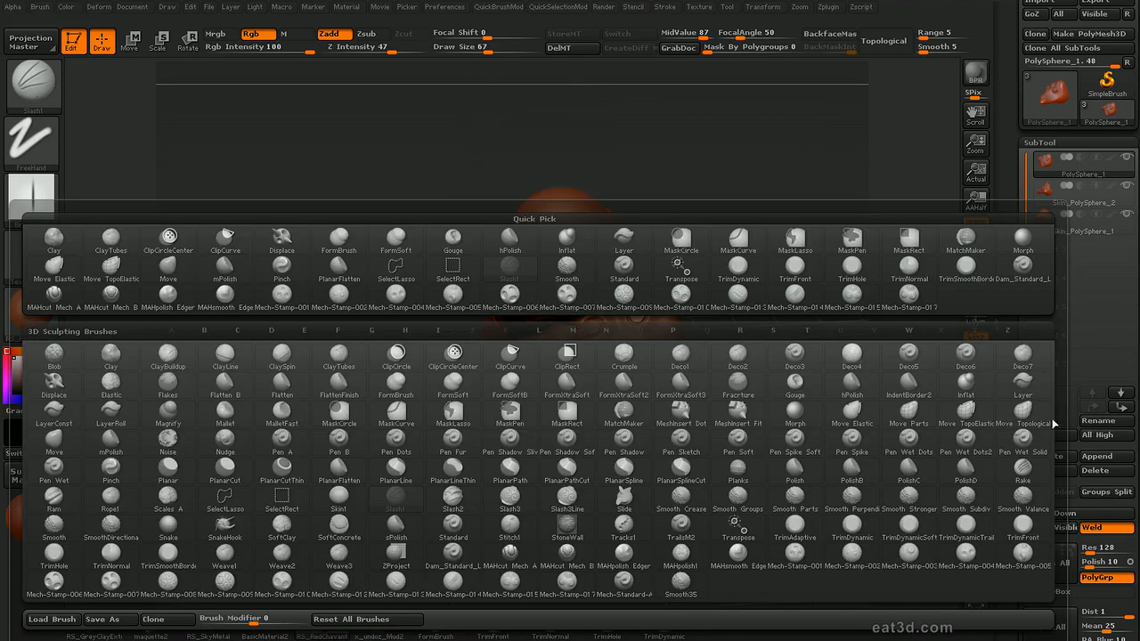
key(n)
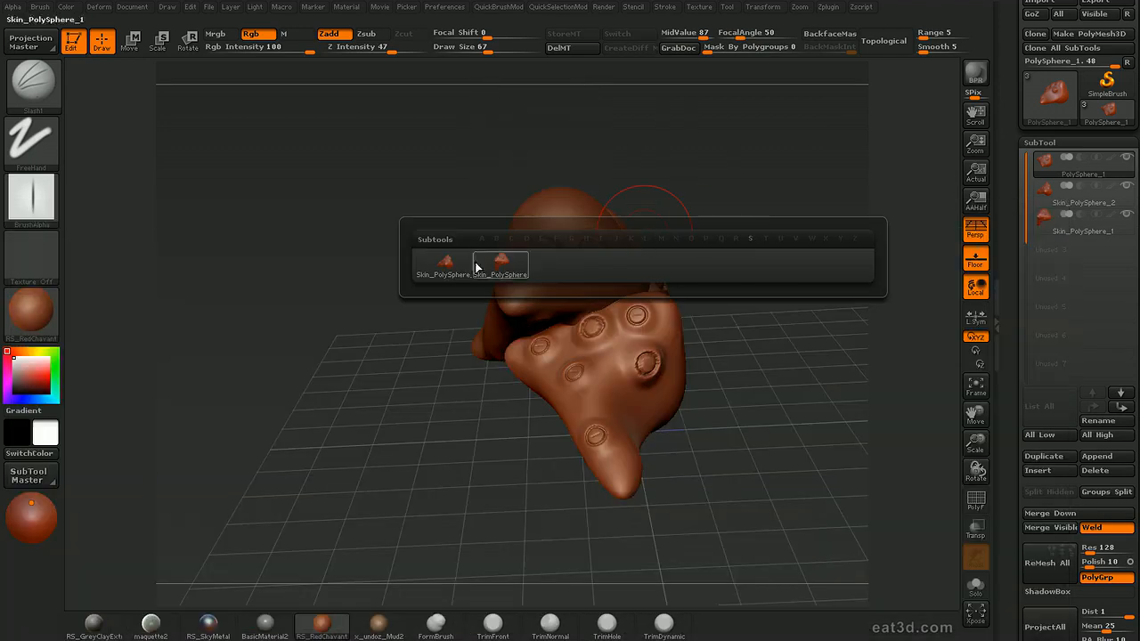
mouse_move(484, 277)
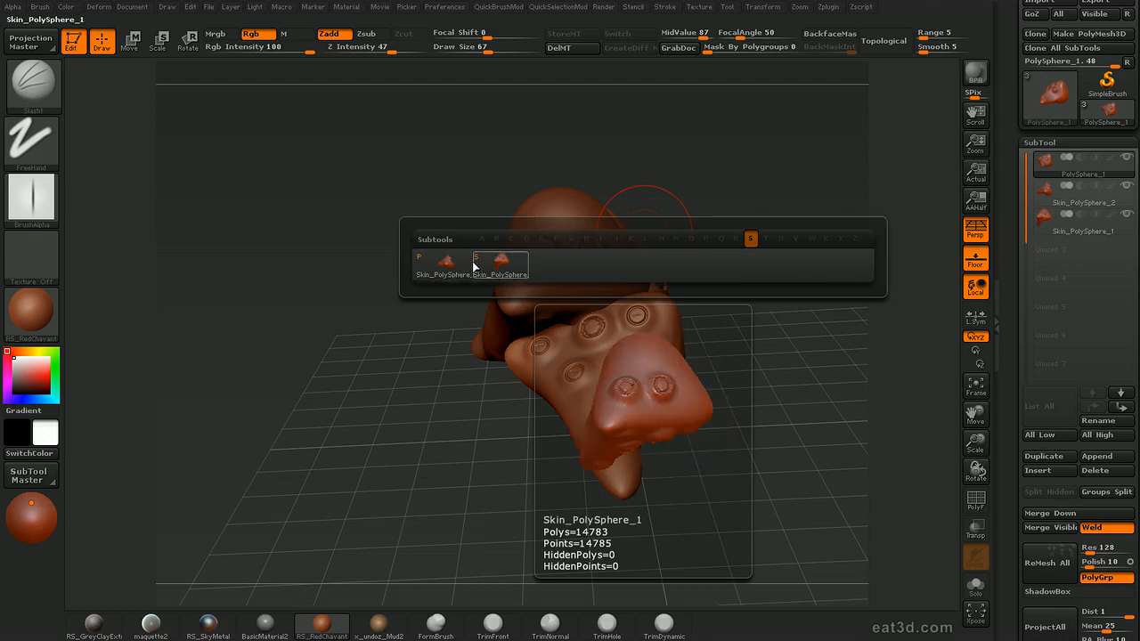
drag(820, 295, 811, 301)
- Filter the quick subtool popup by the letter S and make Skin_PolySphere_2 the active subtool
key(n)
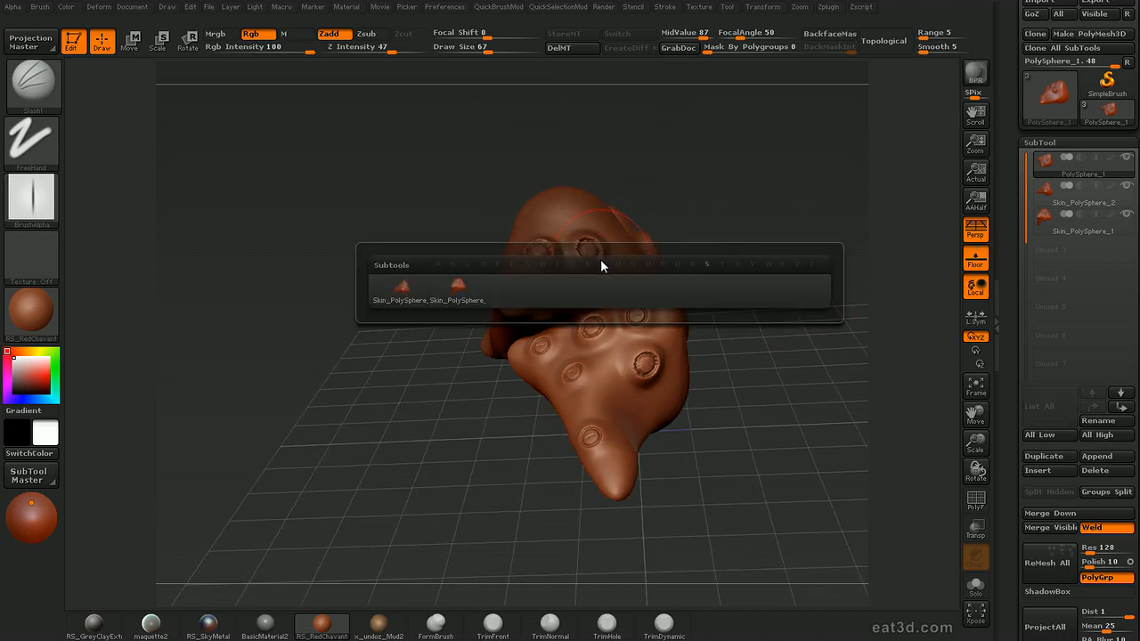
key(s)
mouse_move(462, 295)
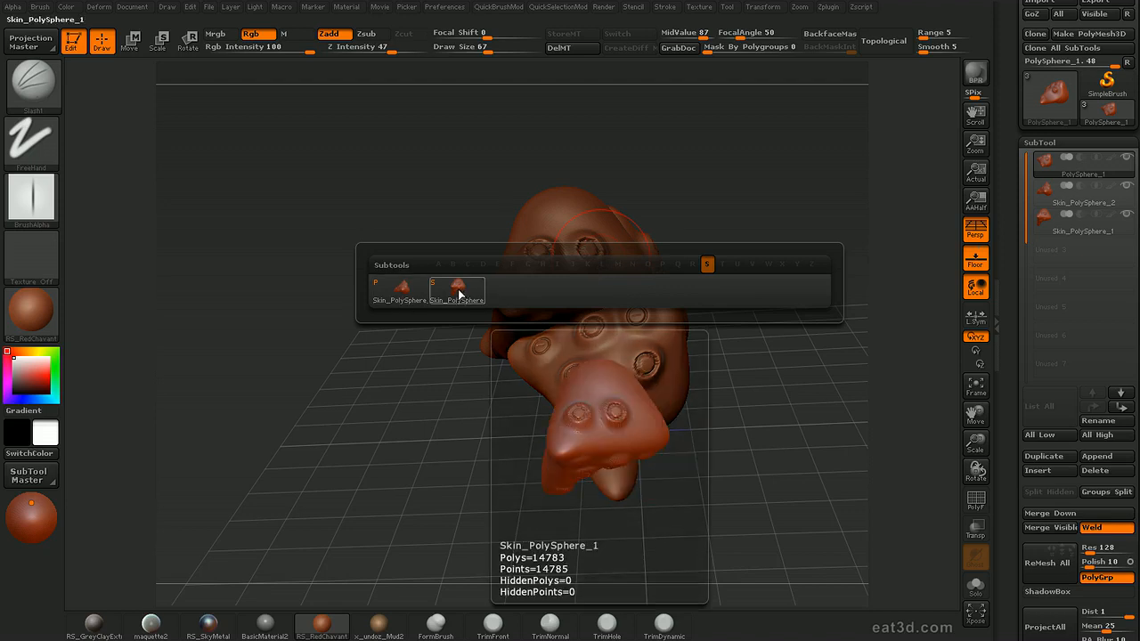
click(457, 294)
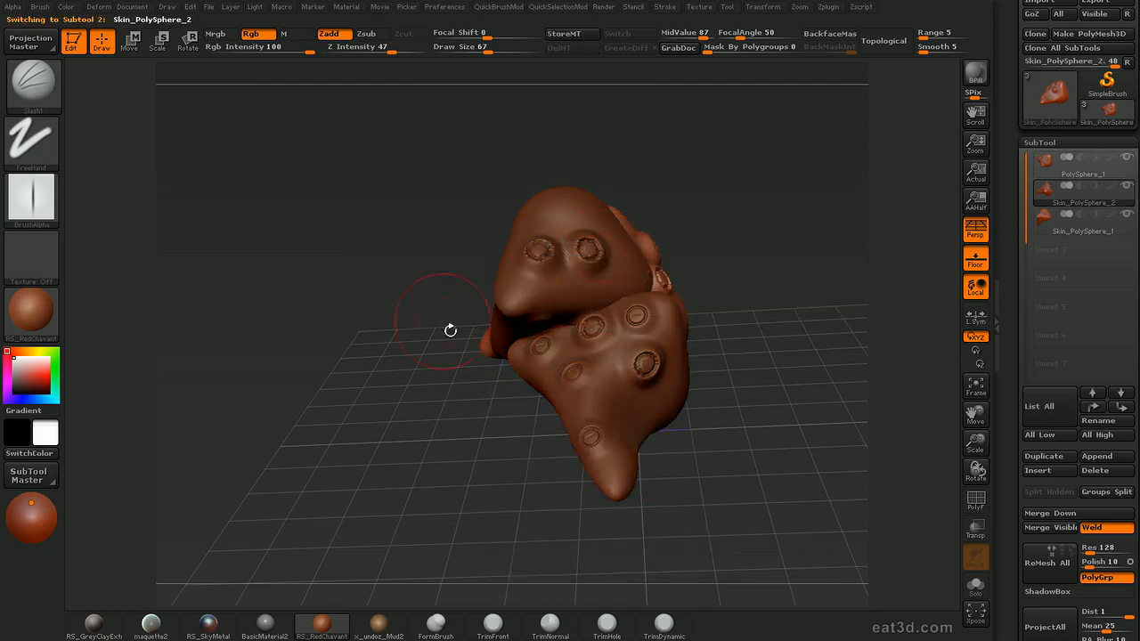
mouse_move(828, 383)
mouse_down()
mouse_move(787, 359)
mouse_move(818, 389)
mouse_move(786, 357)
mouse_move(806, 371)
mouse_move(774, 377)
mouse_move(789, 397)
mouse_move(759, 402)
mouse_move(827, 430)
mouse_up()
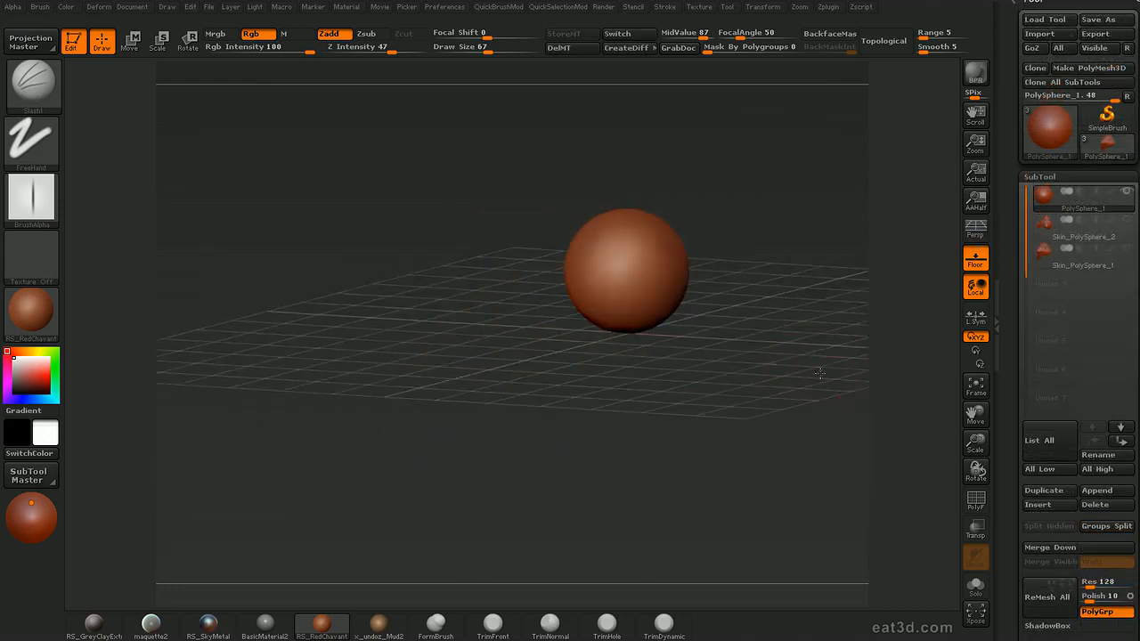
- Turn on perspective for the sphere and set the draw size to 34
mouse_move(819, 373)
mouse_down()
mouse_move(795, 353)
mouse_move(790, 402)
mouse_move(779, 376)
mouse_move(765, 403)
mouse_move(787, 367)
mouse_move(774, 391)
mouse_move(777, 379)
mouse_move(651, 282)
mouse_up()
click(975, 229)
key(s)
click(768, 377)
key(s)
- Paint a round MaskPen mask patch on the sphere's front, erase part of it, and clear the mask
key(ctrl)
mouse_move(585, 239)
ctrl+mouse_down()
mouse_move(585, 224)
mouse_move(591, 231)
mouse_move(560, 242)
mouse_move(590, 239)
ctrl+mouse_up()
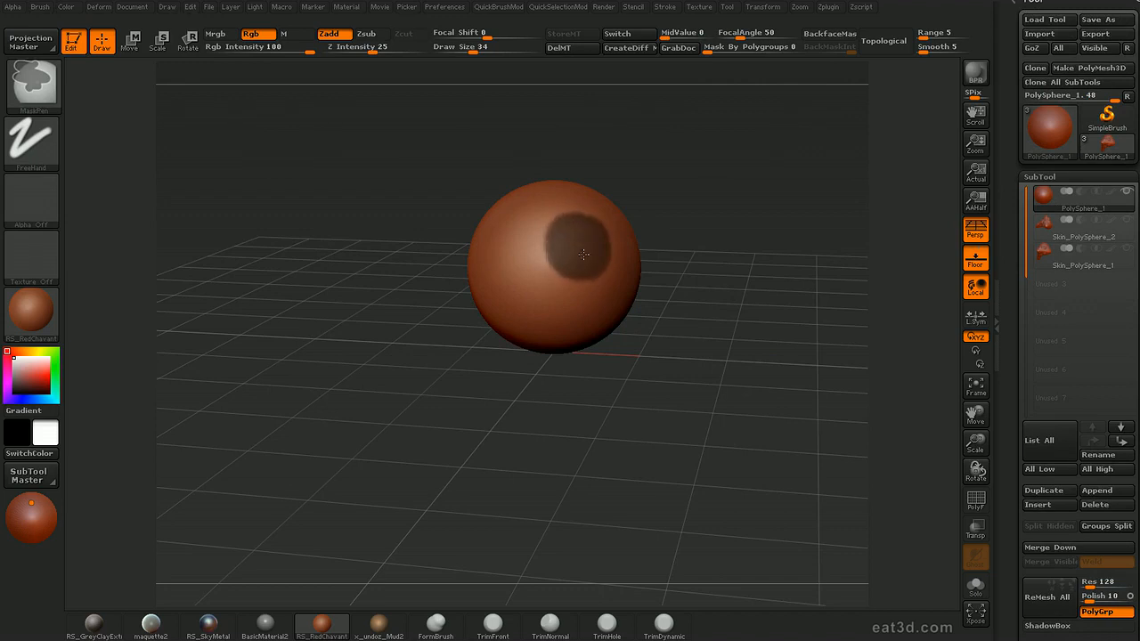
mouse_move(715, 222)
mouse_down()
mouse_move(725, 226)
mouse_move(709, 228)
mouse_up()
mouse_move(597, 280)
ctrl+alt+mouse_down()
mouse_move(596, 292)
mouse_move(558, 260)
mouse_move(585, 222)
mouse_move(617, 248)
ctrl+alt+mouse_up()
mouse_move(736, 234)
shift+mouse_down()
mouse_move(757, 239)
mouse_move(728, 222)
shift+mouse_up()
mouse_move(726, 179)
ctrl+mouse_down()
mouse_move(598, 412)
mouse_move(581, 433)
mouse_move(565, 416)
mouse_move(525, 422)
mouse_move(603, 405)
mouse_move(545, 434)
ctrl+mouse_up()
drag(777, 303, 751, 297)
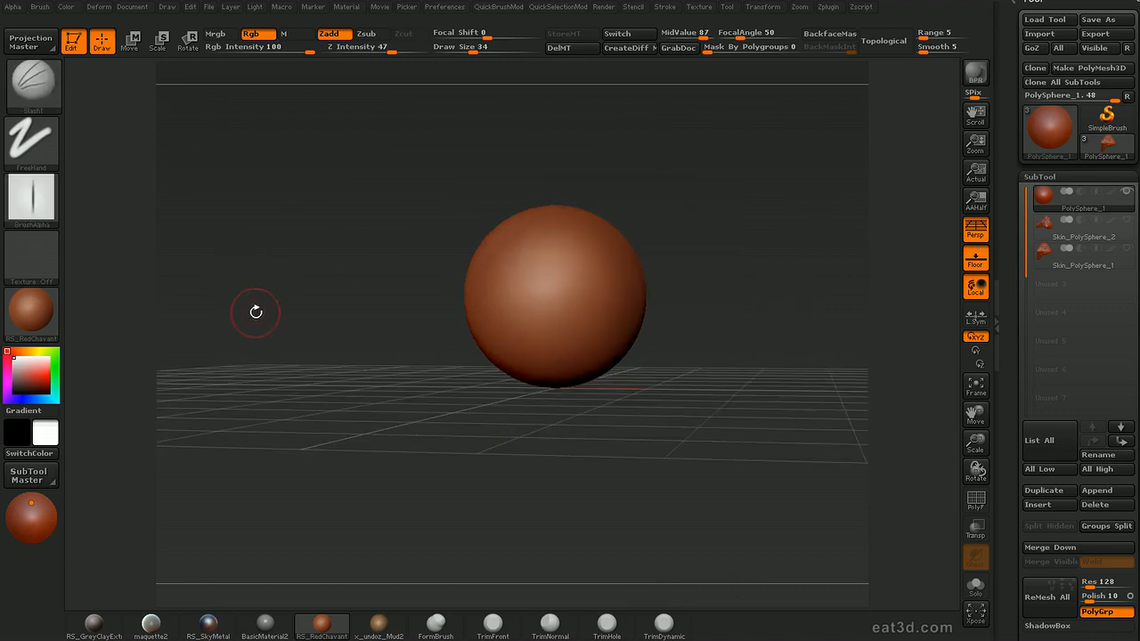
- Switch the masking brush to MaskCircle, mask a circular area on the sphere's front, and clear the mask
key(ctrl)
mouse_move(51, 107)
key(shift)
ctrl+click(42, 98)
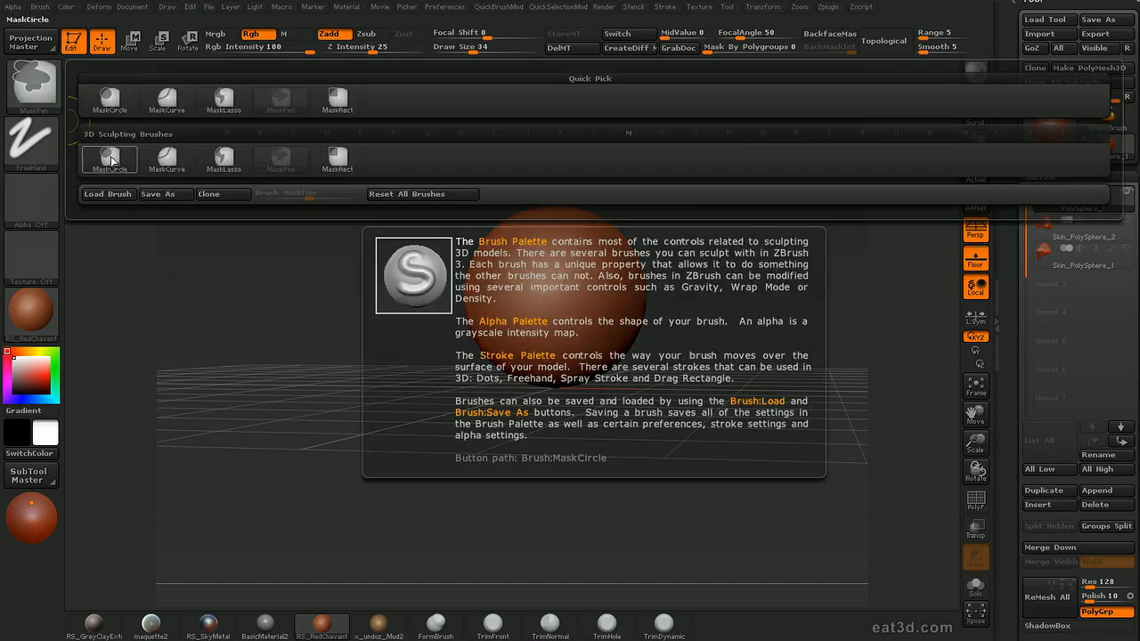
ctrl+click(111, 157)
drag(661, 246, 653, 214)
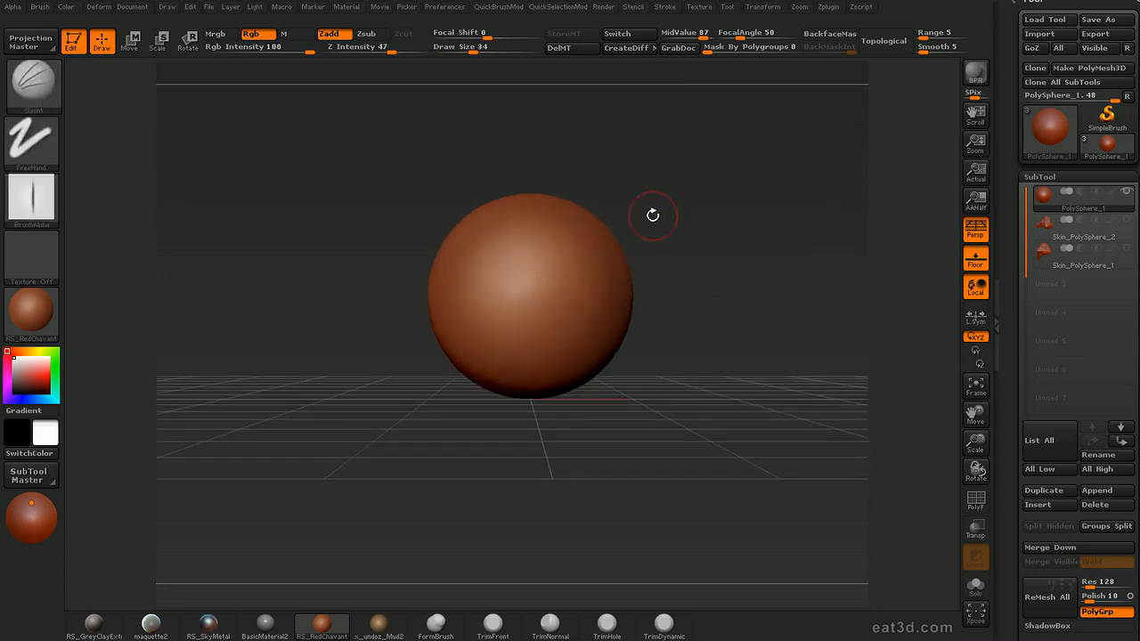
key(shift)
mouse_move(568, 268)
ctrl+mouse_down()
mouse_move(570, 334)
mouse_move(631, 332)
mouse_move(590, 308)
mouse_move(581, 275)
ctrl+mouse_up()
mouse_move(732, 270)
mouse_down()
mouse_move(606, 269)
mouse_move(710, 268)
mouse_move(687, 248)
mouse_up()
ctrl+drag(240, 230, 169, 185)
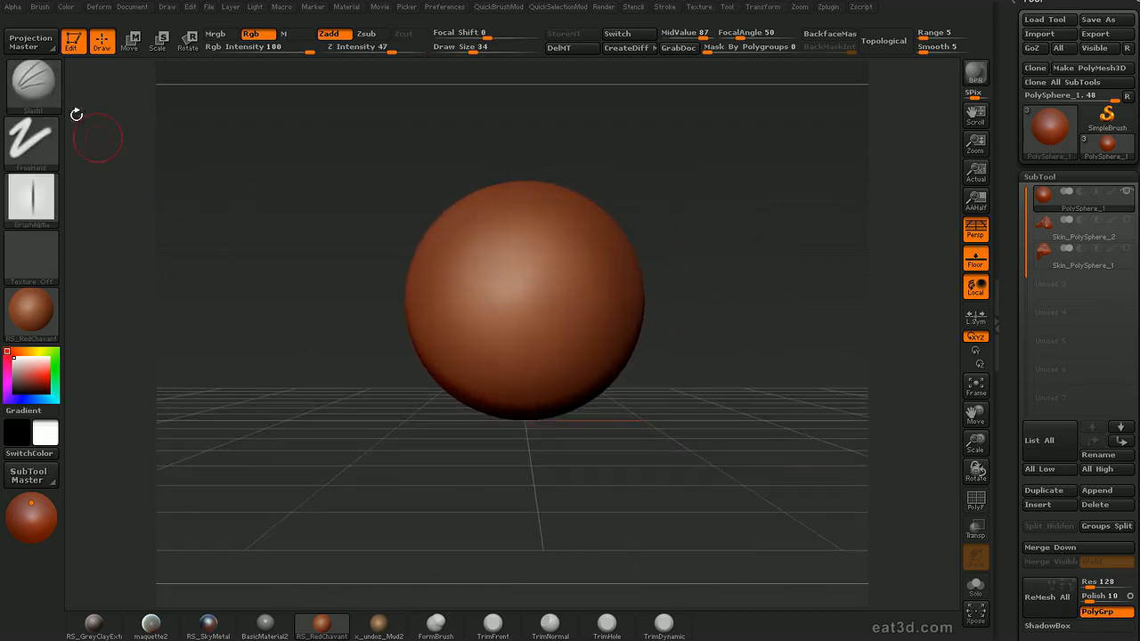
- Switch the masking brush to MaskLasso and draw a freehand lasso mask over the sphere's upper area
click(38, 89)
ctrl+click(49, 90)
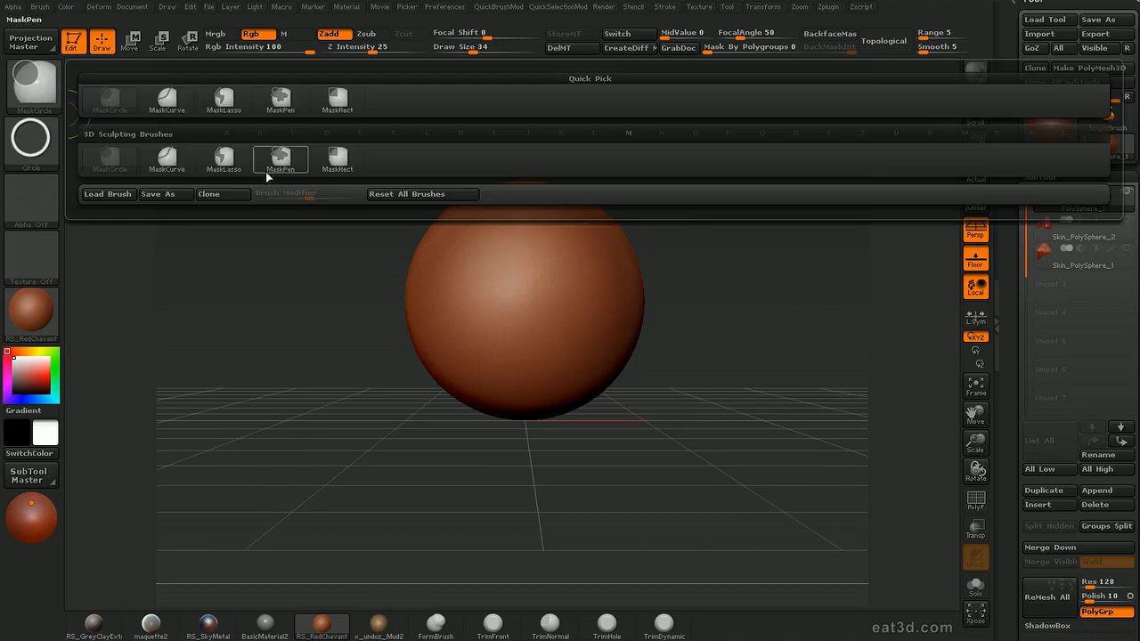
click(224, 160)
mouse_move(463, 138)
ctrl+mouse_down()
mouse_move(516, 283)
mouse_move(583, 392)
mouse_move(659, 134)
ctrl+mouse_up()
mouse_move(629, 203)
mouse_down()
mouse_move(624, 149)
mouse_move(602, 163)
mouse_up()
- Switch the masking brush to MaskCurve and mask the sphere's top with a curve drawn across it
ctrl+click(35, 85)
click(161, 161)
mouse_move(361, 292)
ctrl+mouse_down()
mouse_move(496, 237)
mouse_move(857, 242)
ctrl+mouse_up()
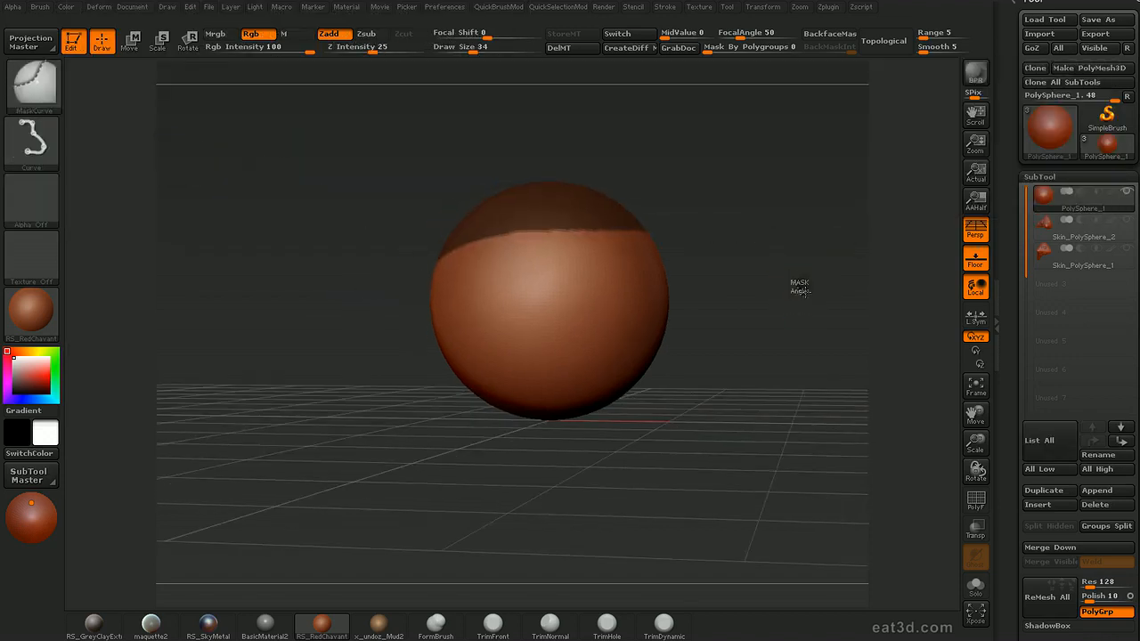
- Clear the sphere's mask, draw a smooth arched MaskCurve stroke over its upper half, and clear the mask
ctrl+drag(797, 285, 799, 281)
drag(739, 255, 393, 326)
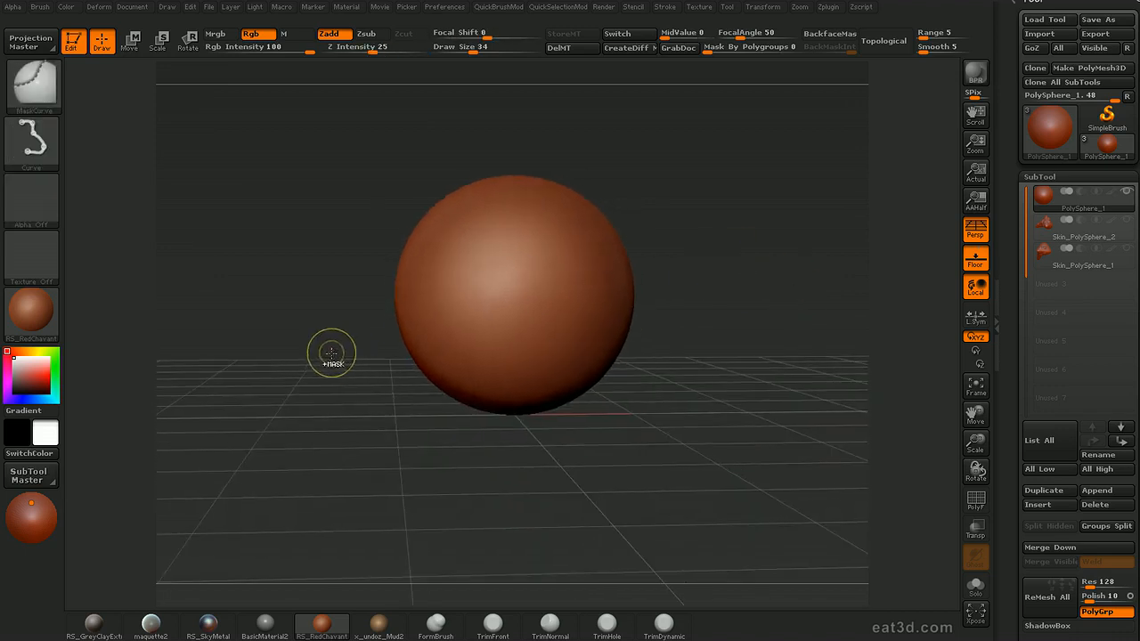
ctrl+drag(346, 347, 439, 291)
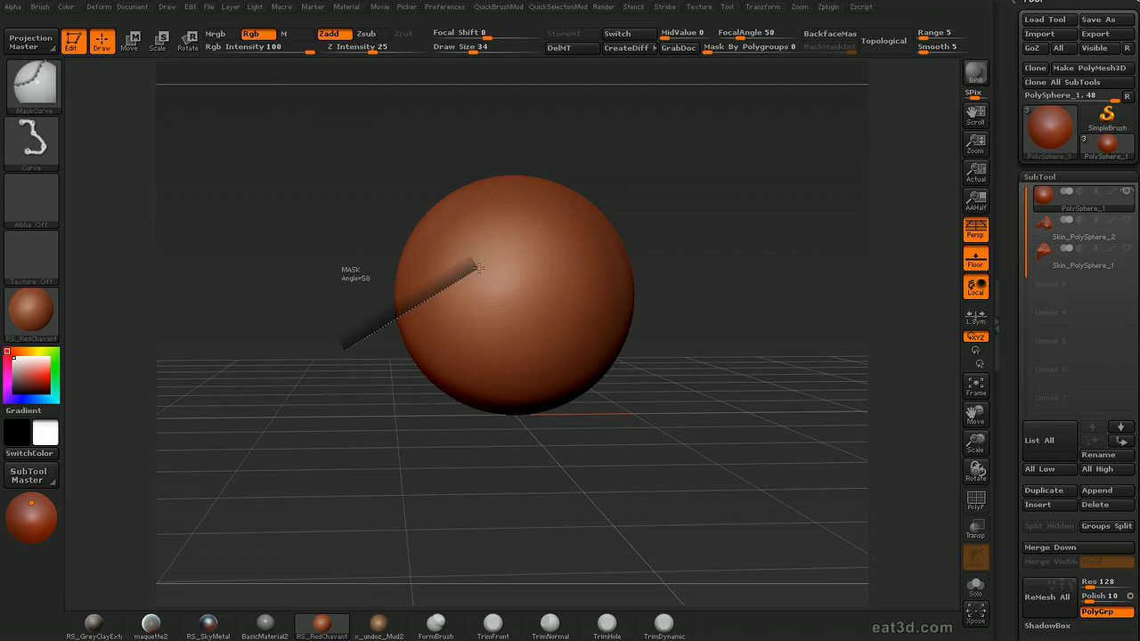
ctrl+drag(483, 261, 732, 235)
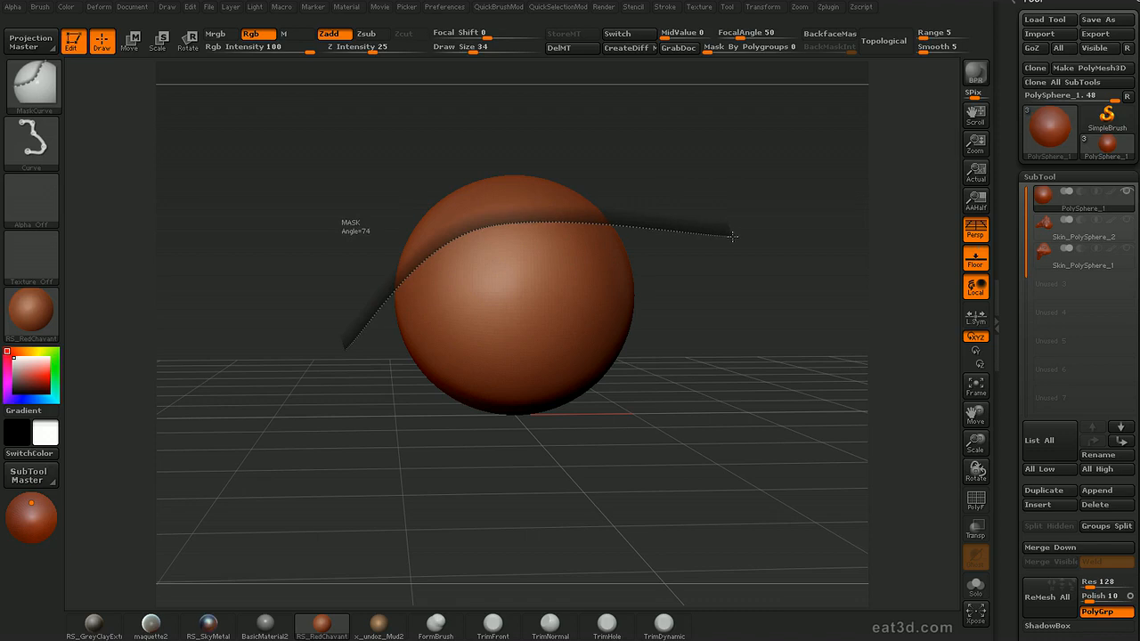
ctrl+drag(732, 236, 732, 236)
mouse_move(730, 275)
mouse_down()
mouse_move(725, 247)
mouse_move(692, 246)
mouse_up()
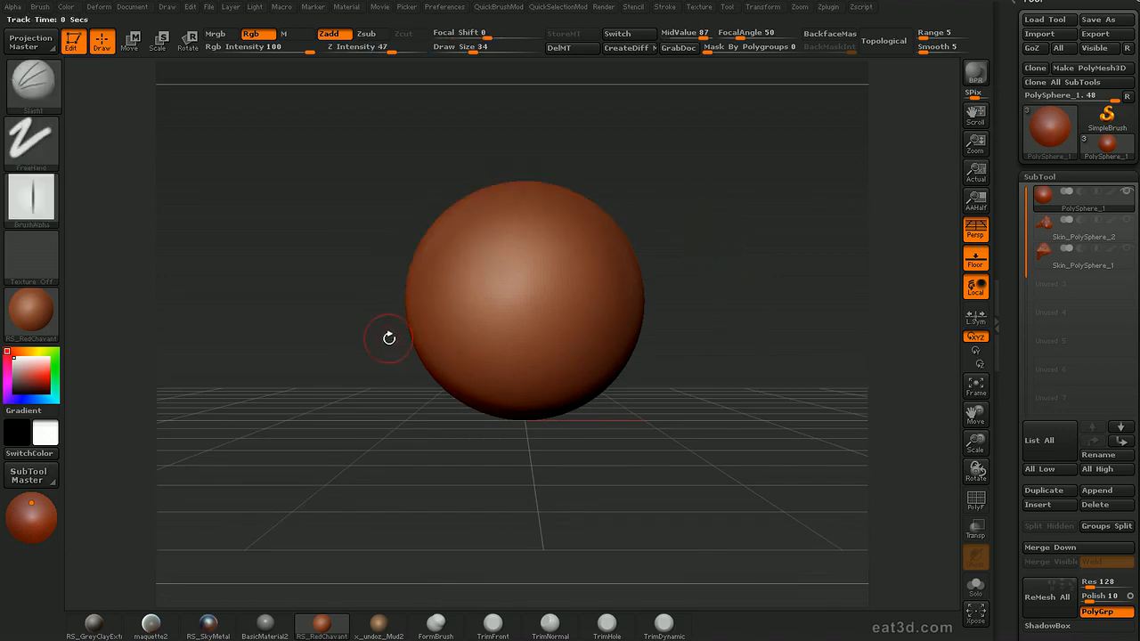
- Draw another MaskCurve stroke across the sphere, remove that mask, and draw a second curve with a sharp corner on the front
mouse_move(377, 344)
ctrl+mouse_down()
mouse_move(456, 272)
mouse_move(510, 298)
mouse_move(590, 261)
mouse_move(621, 293)
mouse_move(738, 232)
ctrl+mouse_up()
ctrl+drag(789, 186, 792, 185)
drag(805, 302, 768, 336)
key(ctrl+z)
ctrl+drag(328, 368, 415, 264)
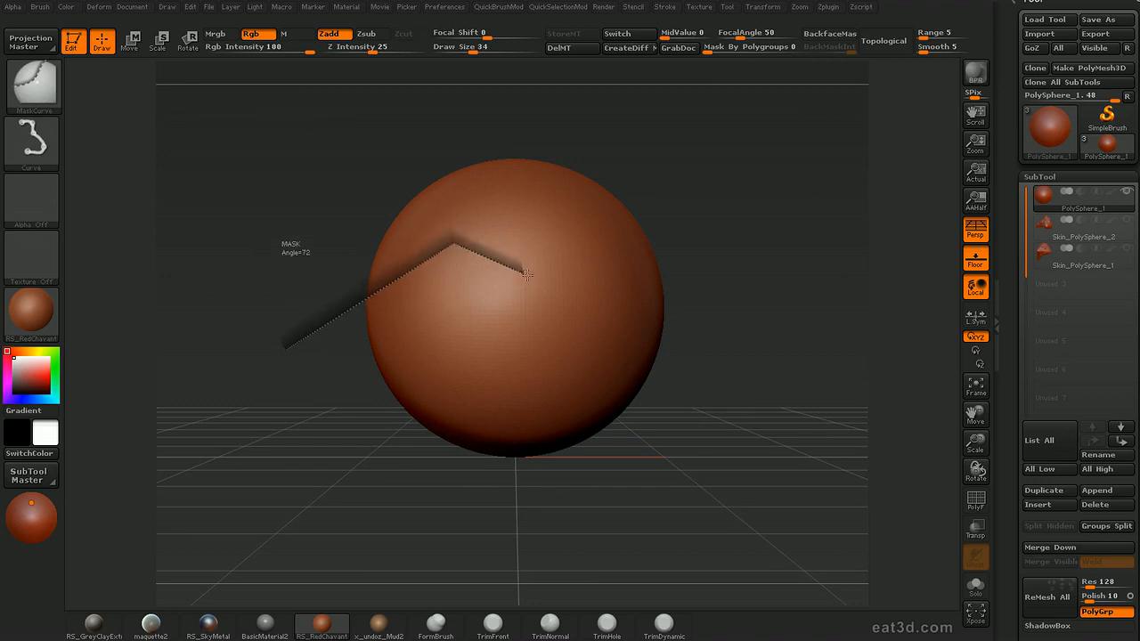
mouse_move(530, 277)
ctrl+mouse_down()
mouse_move(575, 227)
mouse_move(774, 259)
mouse_move(790, 328)
mouse_move(758, 297)
mouse_move(770, 316)
ctrl+mouse_up()
- Mask a slanted band across the sphere's middle with MaskCurve strokes and clear it
mouse_move(764, 305)
mouse_down()
mouse_move(761, 320)
mouse_move(757, 301)
mouse_up()
mouse_move(359, 315)
ctrl+mouse_down()
mouse_move(474, 230)
mouse_move(792, 207)
mouse_move(857, 232)
mouse_move(859, 247)
mouse_move(824, 285)
ctrl+mouse_up()
mouse_move(303, 426)
ctrl+mouse_down()
mouse_move(347, 355)
mouse_move(496, 285)
mouse_move(851, 234)
ctrl+mouse_up()
ctrl+drag(665, 316, 659, 308)
mouse_move(335, 336)
ctrl+mouse_down()
mouse_move(521, 237)
mouse_move(809, 183)
mouse_move(832, 209)
ctrl+mouse_up()
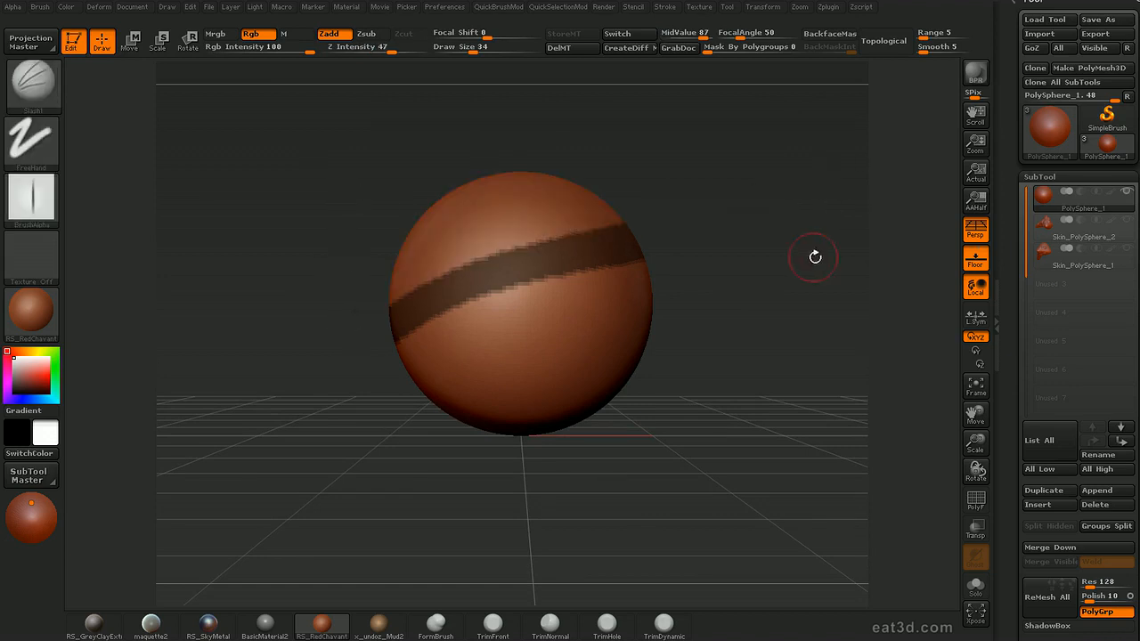
drag(816, 282, 786, 266)
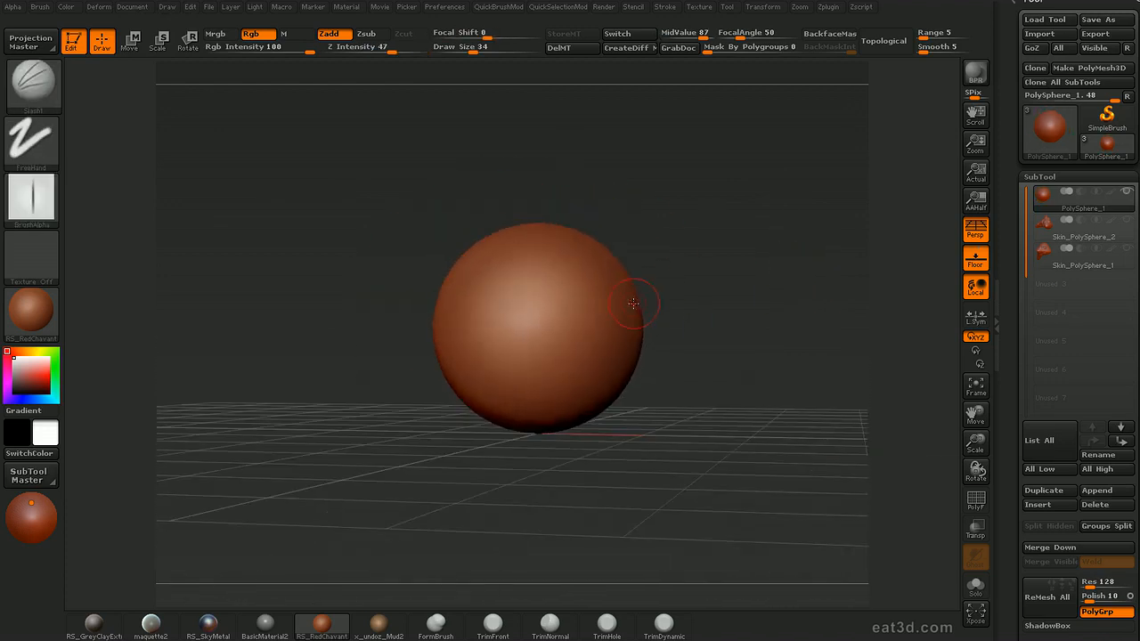
- Isolate one side of the sphere with the SelectLasso brush and show the whole sphere again
mouse_move(708, 188)
ctrl+shift+mouse_down()
mouse_move(618, 382)
mouse_move(542, 388)
mouse_move(570, 189)
mouse_move(751, 326)
mouse_move(669, 363)
mouse_move(645, 354)
mouse_move(728, 310)
ctrl+shift+mouse_up()
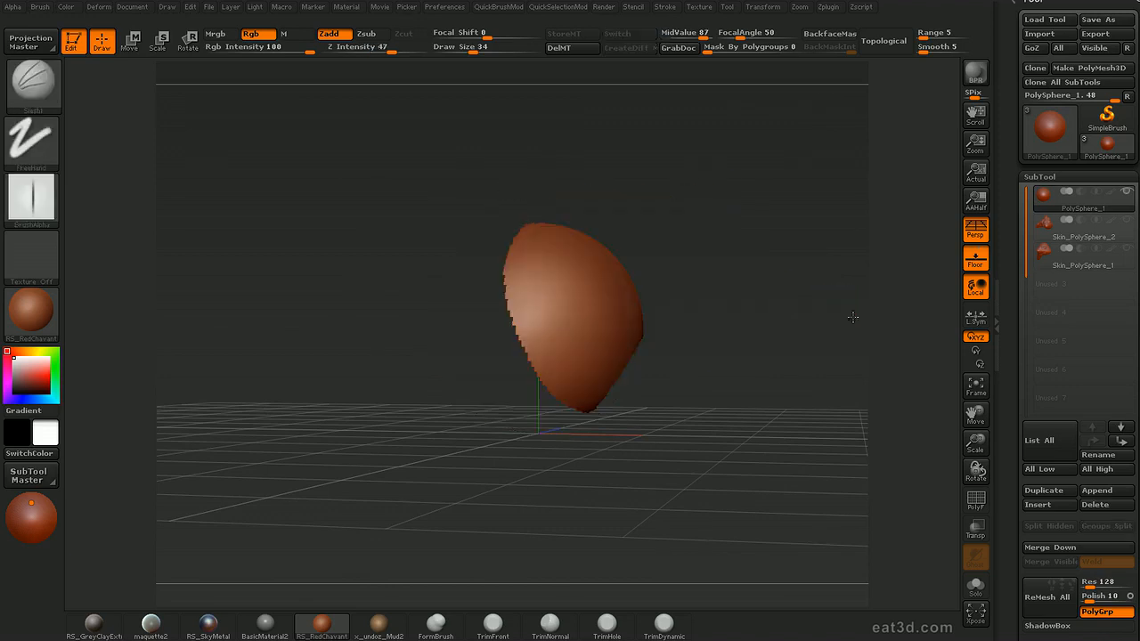
shift+drag(840, 308, 858, 321)
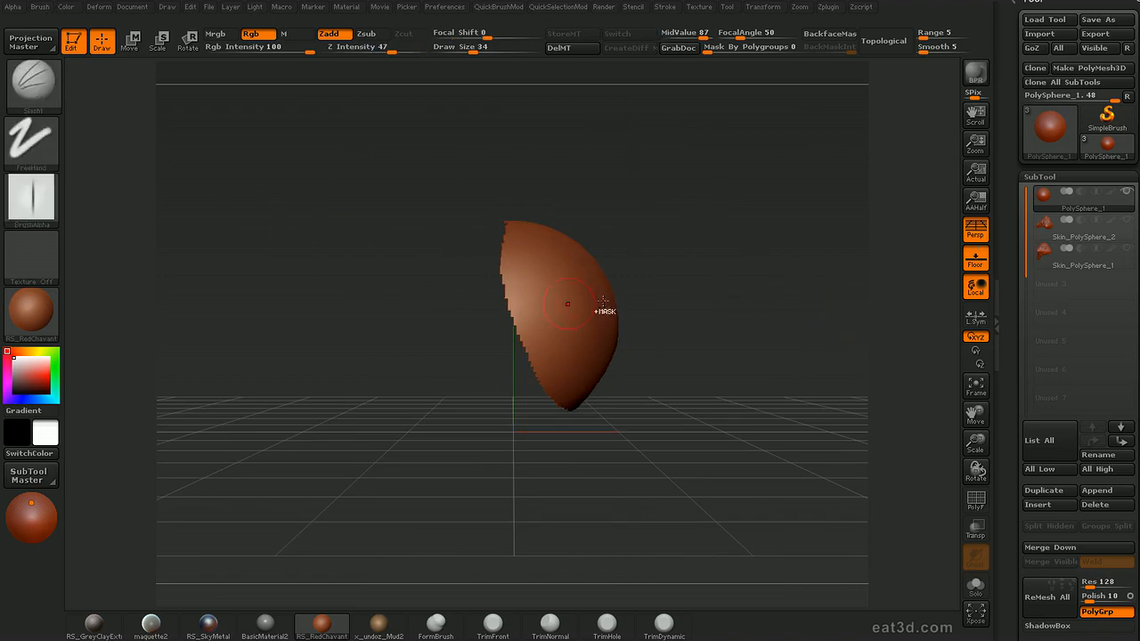
ctrl+shift+click(683, 212)
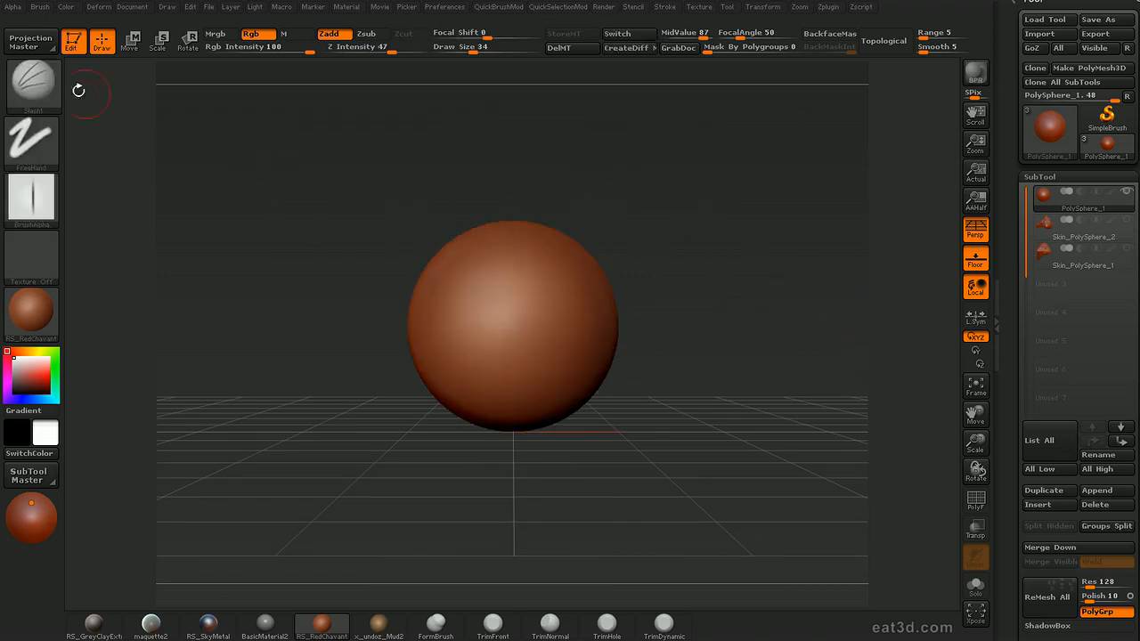
- Switch the selection brush to SelectRect, isolate a vertical slice at the sphere's side, and restore full visibility
ctrl+shift+click(34, 85)
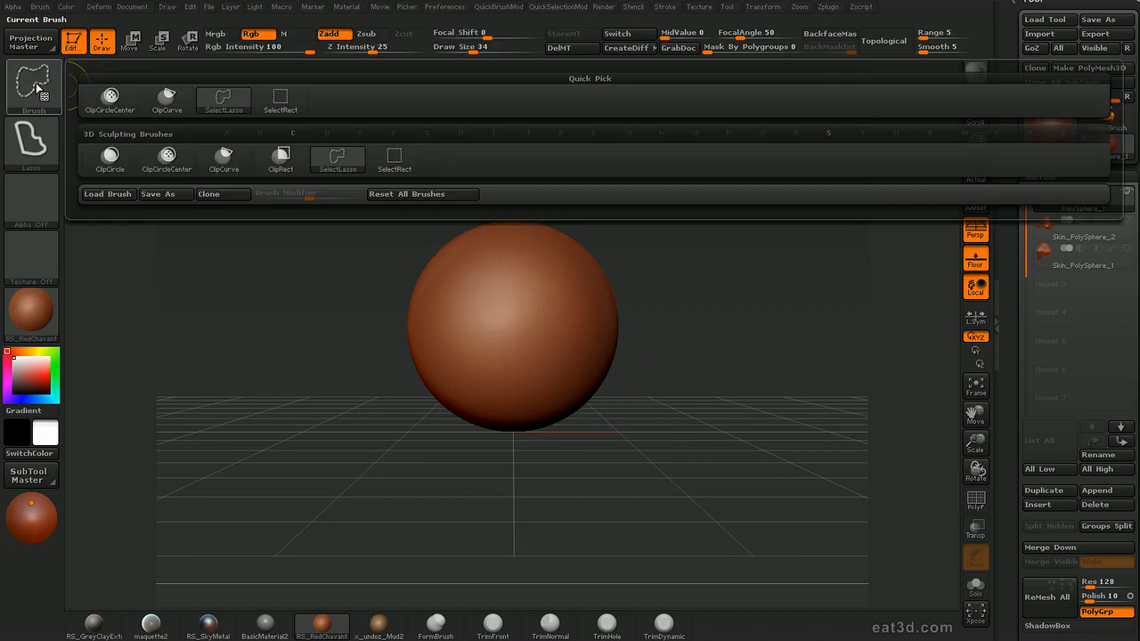
click(284, 107)
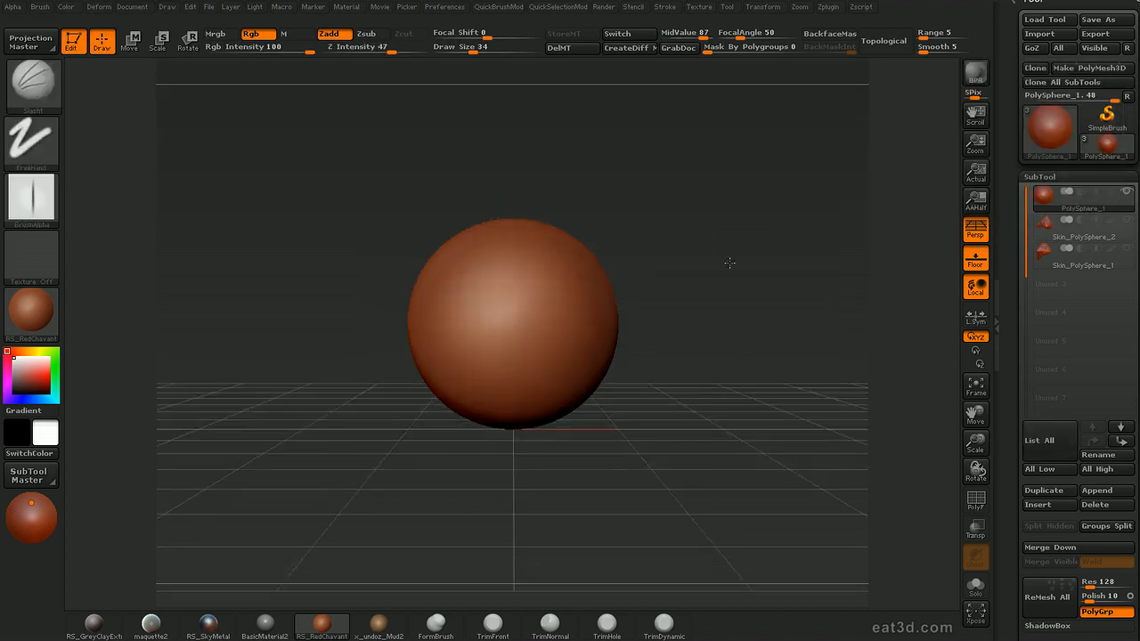
ctrl+drag(775, 169, 650, 433)
ctrl+shift+drag(728, 167, 557, 480)
drag(818, 367, 736, 294)
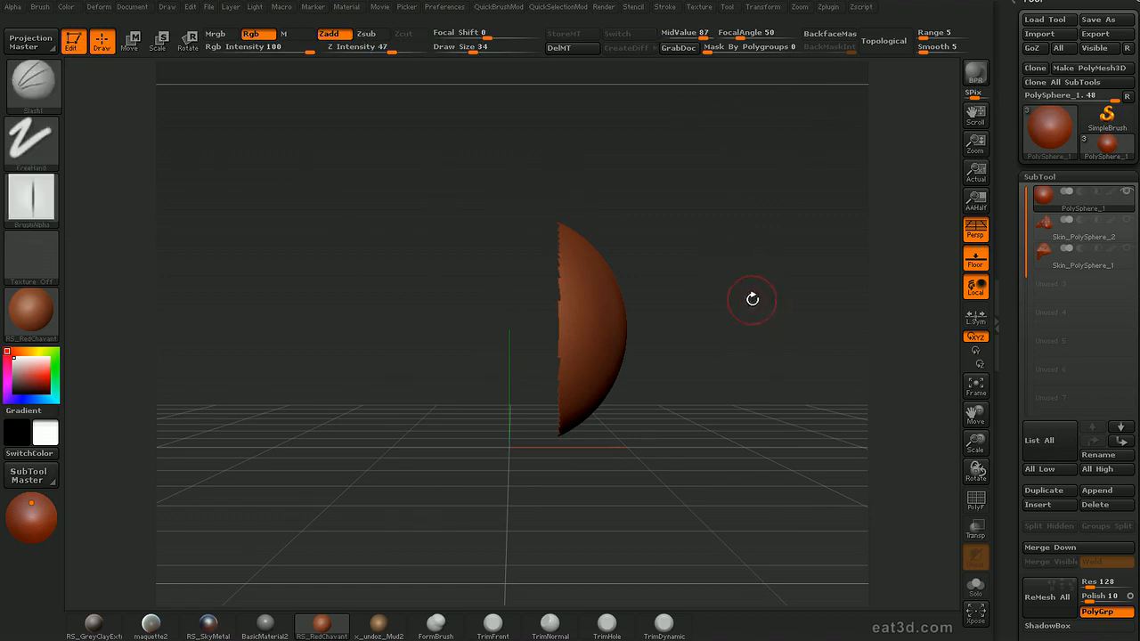
ctrl+shift+click(757, 296)
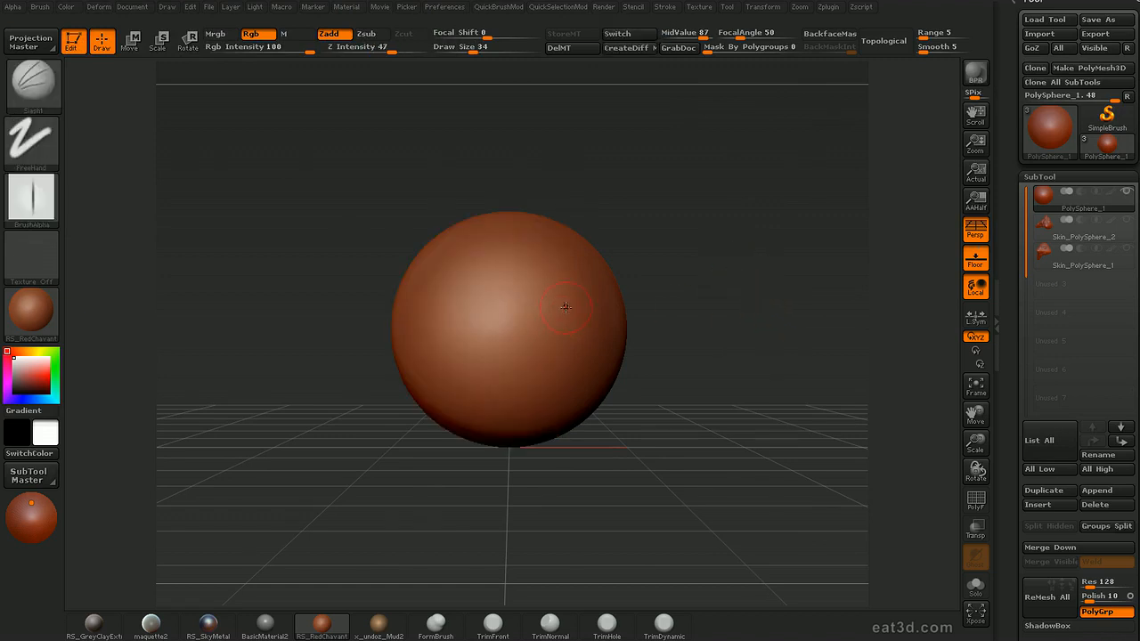
- Hide both outer sides of the sphere with SelectRect, leaving a vertical middle band, and unhide everything
mouse_move(768, 117)
ctrl+shift+mouse_down()
mouse_move(704, 215)
mouse_move(561, 512)
mouse_move(564, 282)
mouse_move(559, 492)
ctrl+shift+mouse_up()
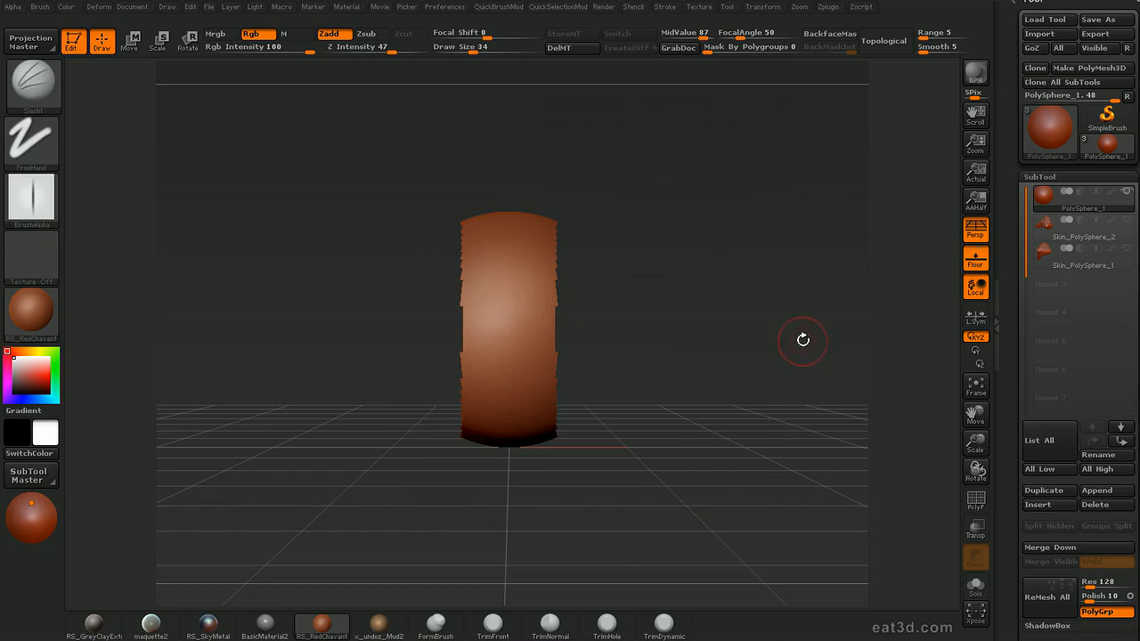
drag(798, 338, 798, 307)
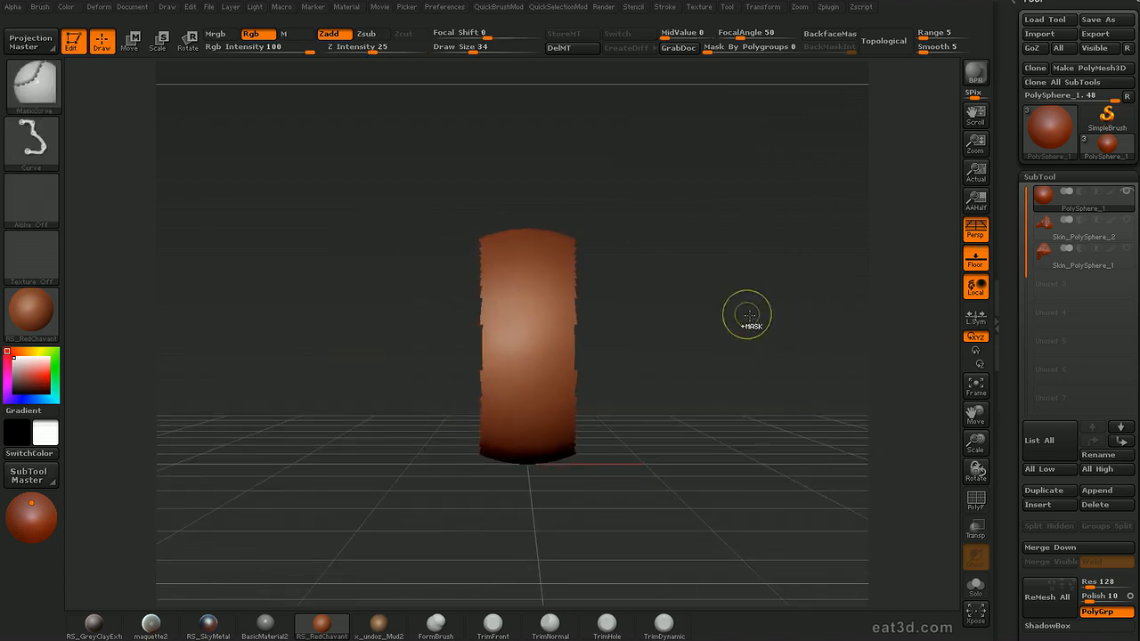
ctrl+shift+click(776, 323)
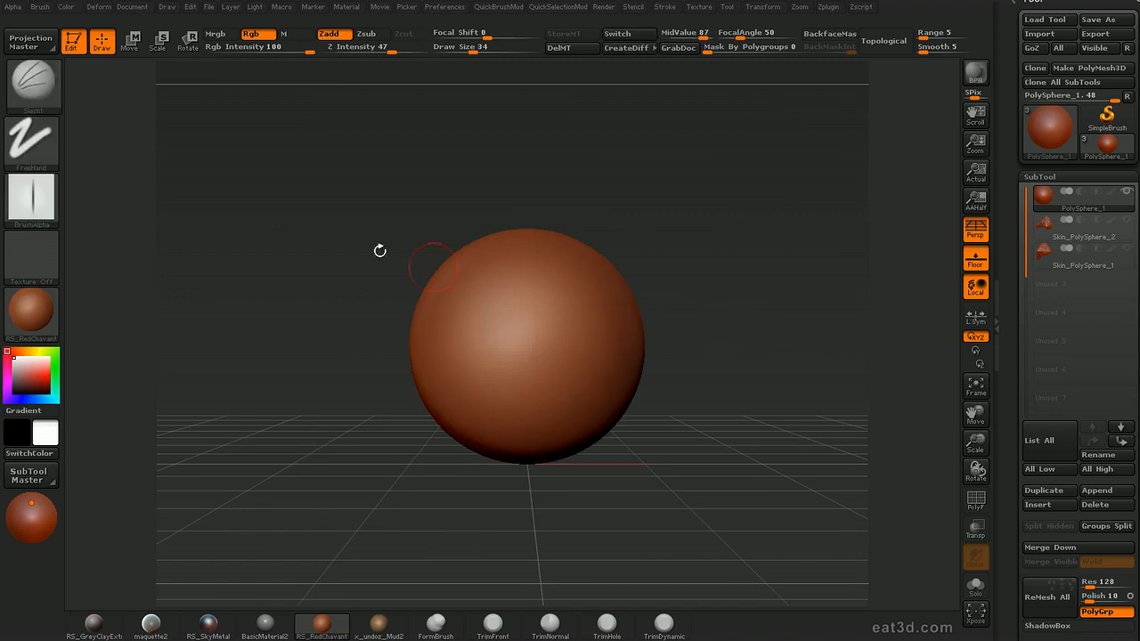
- Switch the selection brush back to SelectLasso, change the sphere's visible area with a freehand lasso, and show the whole sphere
key(ctrl+shift)
click(37, 94)
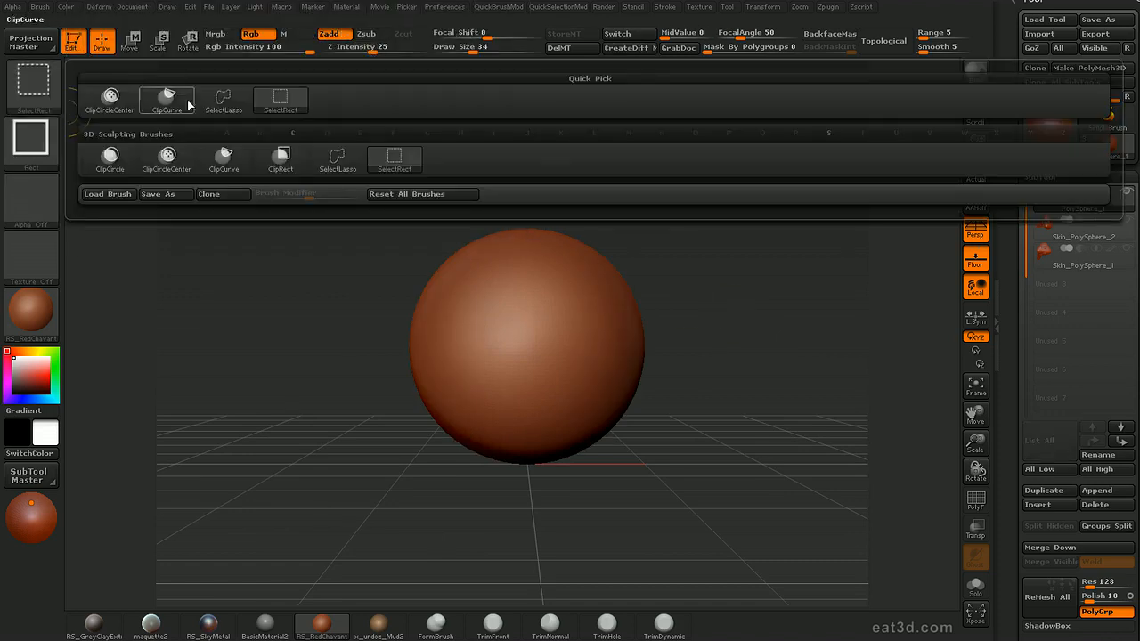
ctrl+shift+click(332, 162)
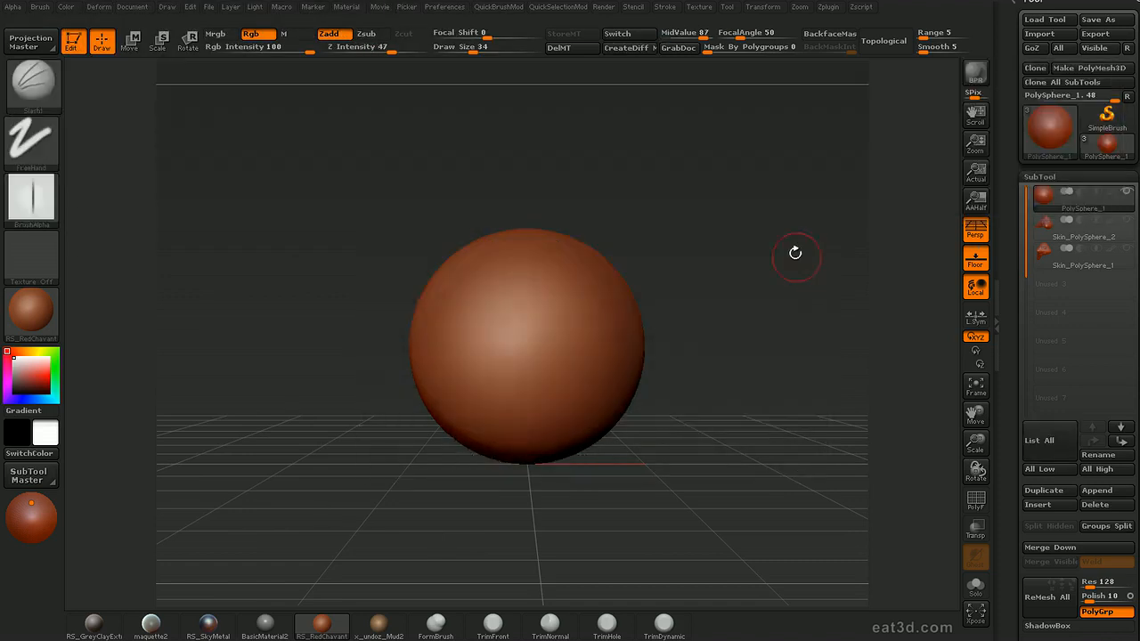
alt+drag(797, 258, 720, 250)
key(ctrl+shift)
mouse_move(603, 262)
ctrl+shift+mouse_down()
mouse_move(568, 269)
mouse_move(610, 311)
mouse_move(608, 426)
mouse_move(741, 194)
ctrl+shift+mouse_up()
mouse_move(781, 298)
mouse_down()
mouse_move(677, 278)
mouse_move(685, 275)
mouse_up()
mouse_move(799, 258)
mouse_down()
mouse_move(757, 240)
mouse_move(799, 237)
mouse_move(786, 268)
mouse_move(769, 258)
mouse_move(781, 257)
mouse_move(765, 271)
mouse_move(799, 270)
mouse_move(790, 289)
mouse_up()
ctrl+shift+click(781, 260)
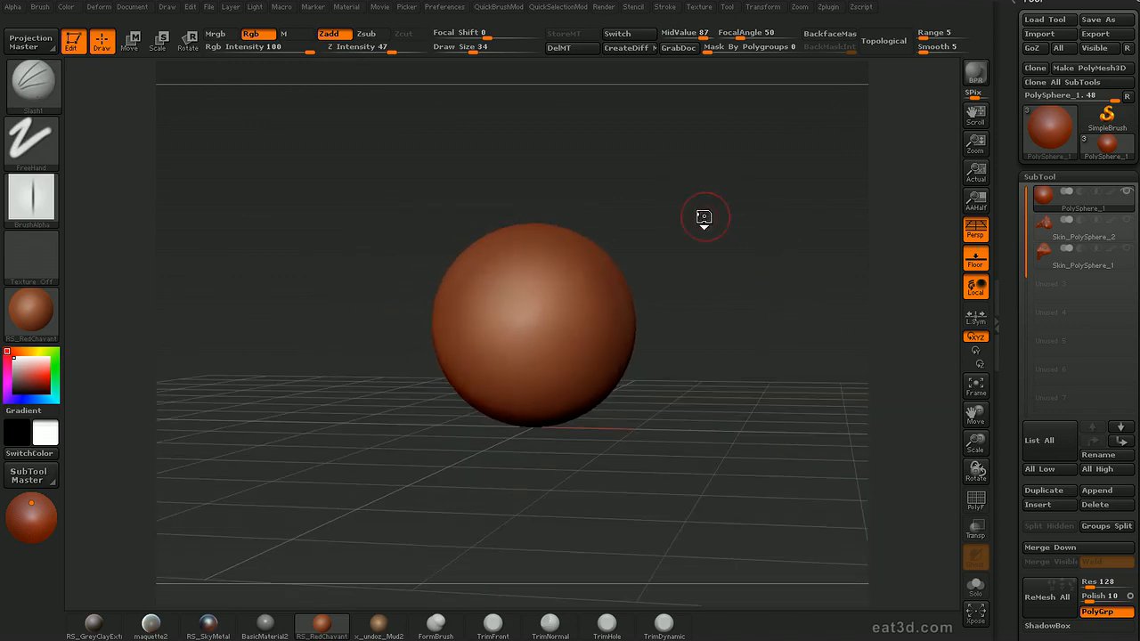
- Choose MaskRect from the QuickSelectionMod popup, skip the brush note until restart, mask a rectangle on the sphere, and clear it
key(2)
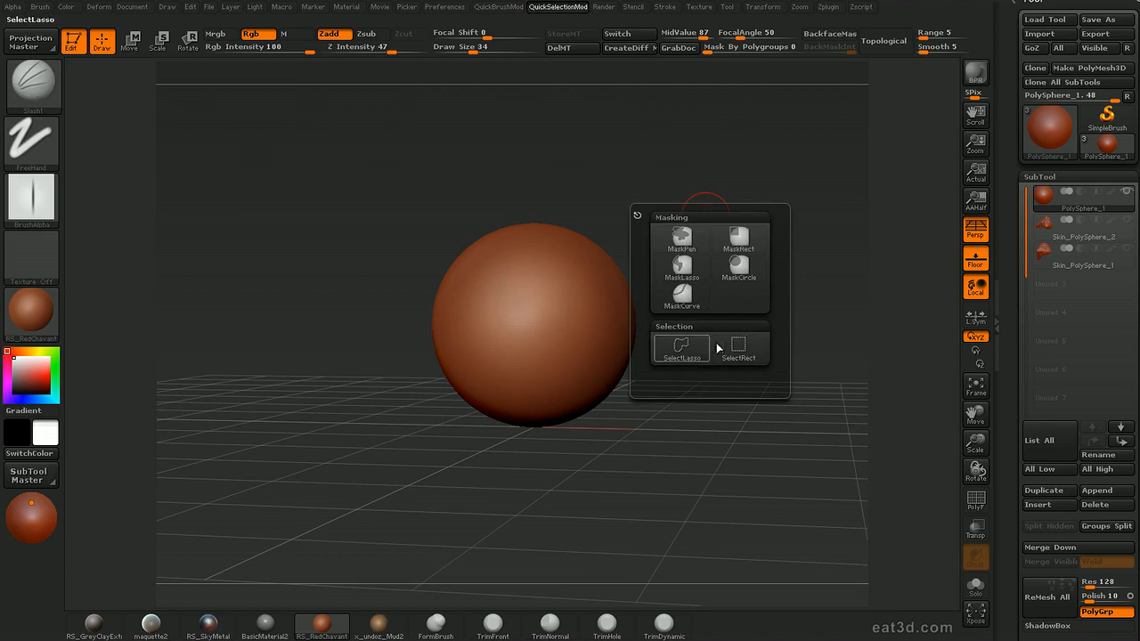
click(738, 239)
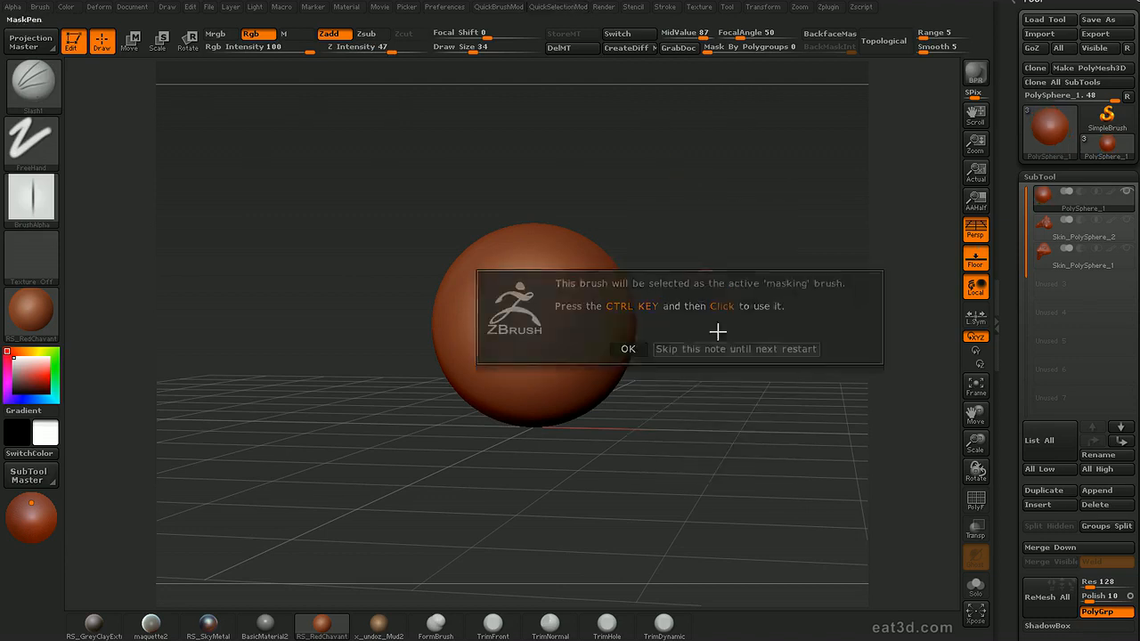
click(674, 347)
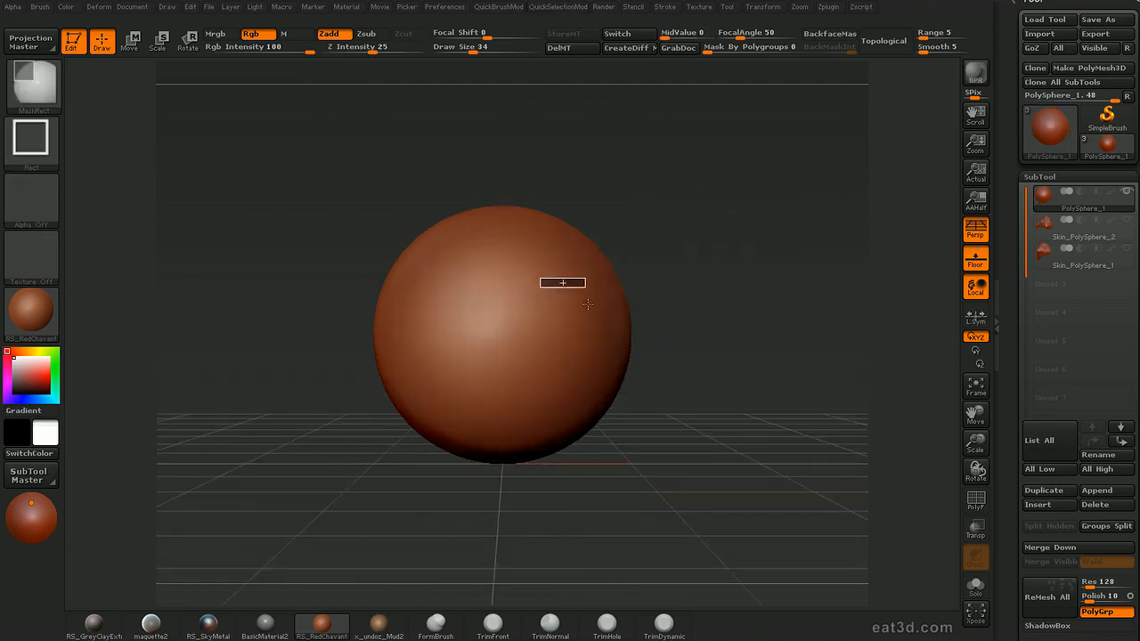
ctrl+drag(587, 305, 673, 382)
drag(675, 279, 748, 267)
ctrl+drag(748, 257, 764, 266)
- Choose MaskPen from the QuickSelectionMod popup, paint a mask on the sphere's front, and clear it
key(2)
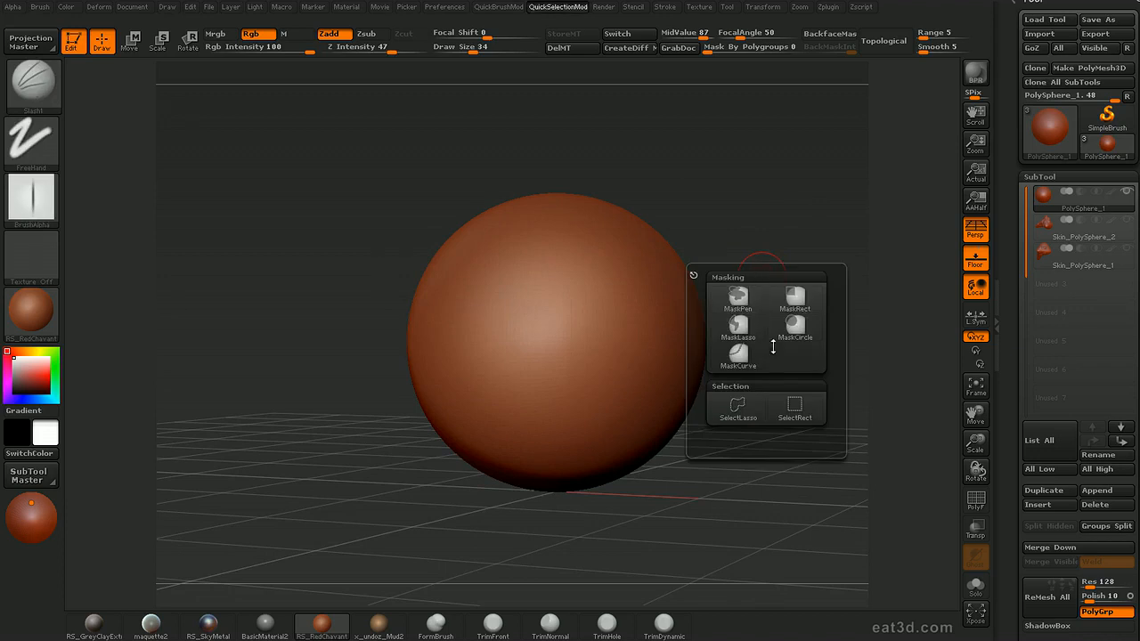
click(738, 297)
mouse_move(601, 328)
ctrl+mouse_down()
mouse_move(588, 294)
mouse_move(646, 285)
mouse_move(617, 324)
mouse_move(597, 317)
ctrl+mouse_up()
drag(746, 275, 780, 283)
mouse_move(780, 283)
shift+mouse_down()
mouse_move(766, 312)
mouse_move(751, 273)
mouse_move(784, 277)
shift+mouse_up()
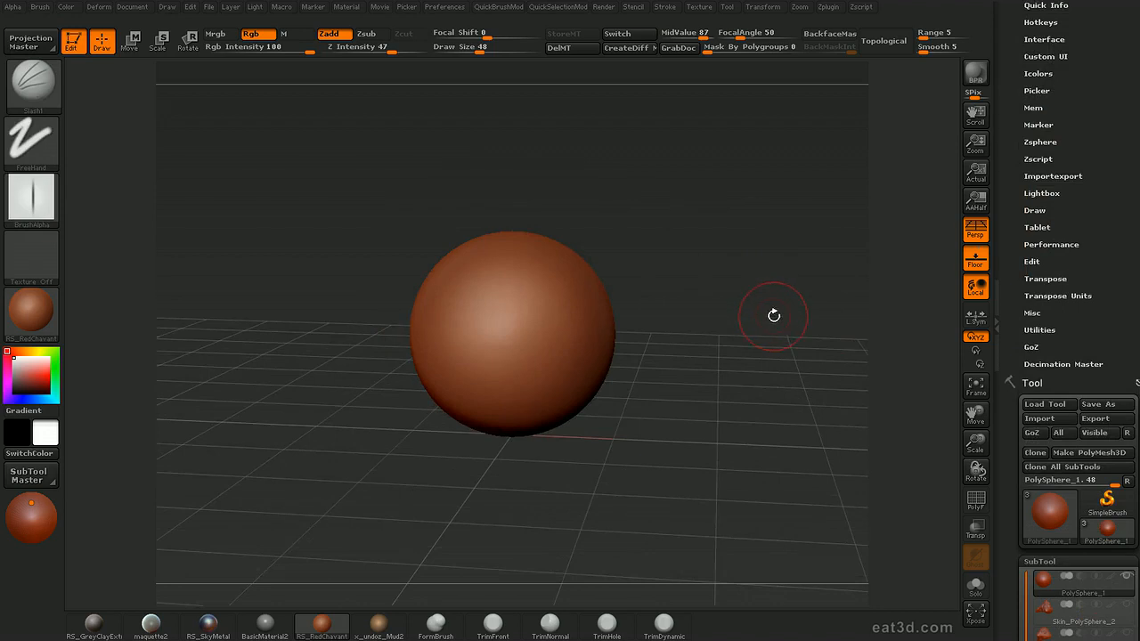
- Expand the Visibility options of the Tool palette to reach the Grow and Shrink commands
drag(774, 316, 747, 317)
drag(746, 317, 935, 269)
drag(1087, 144, 1046, 54)
drag(1015, 298, 1052, 356)
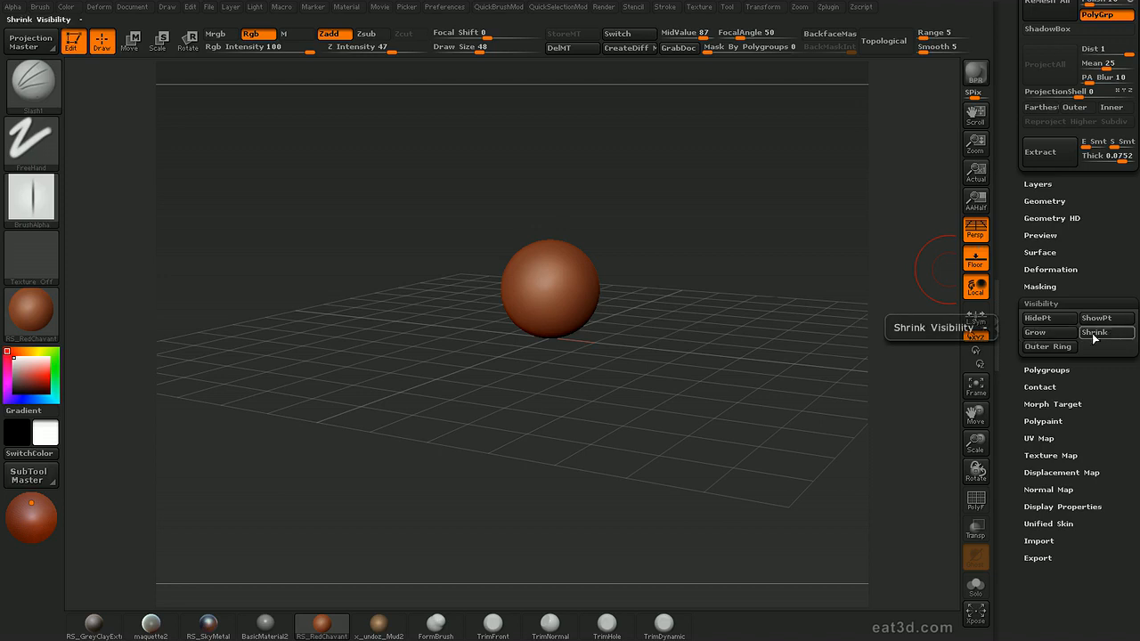
key(ctrl)
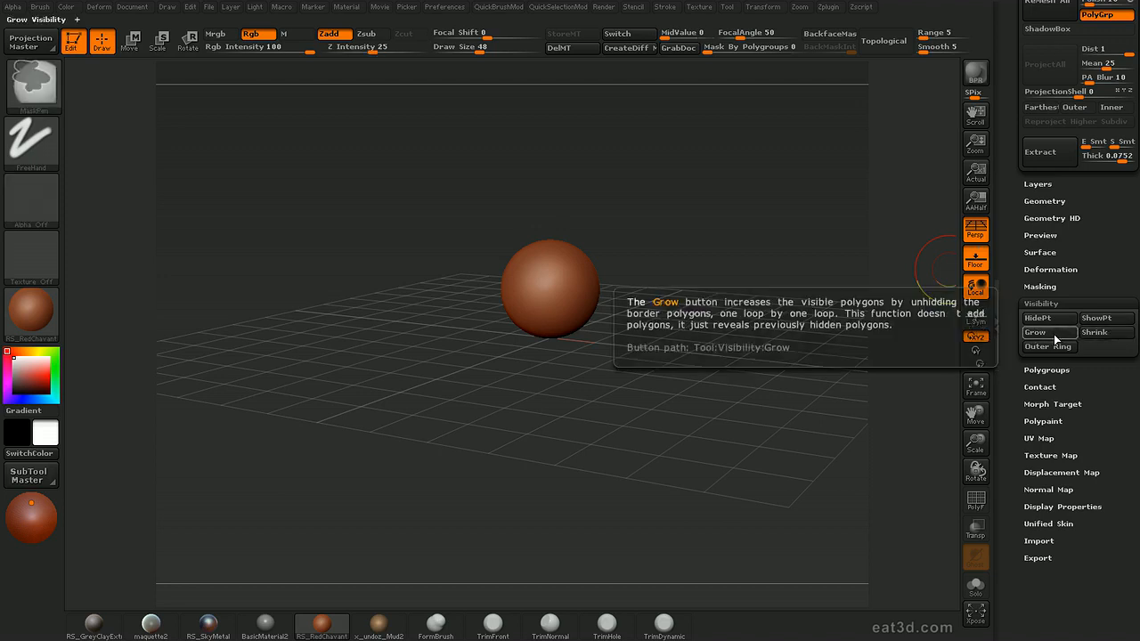
ctrl+alt+click(1054, 335)
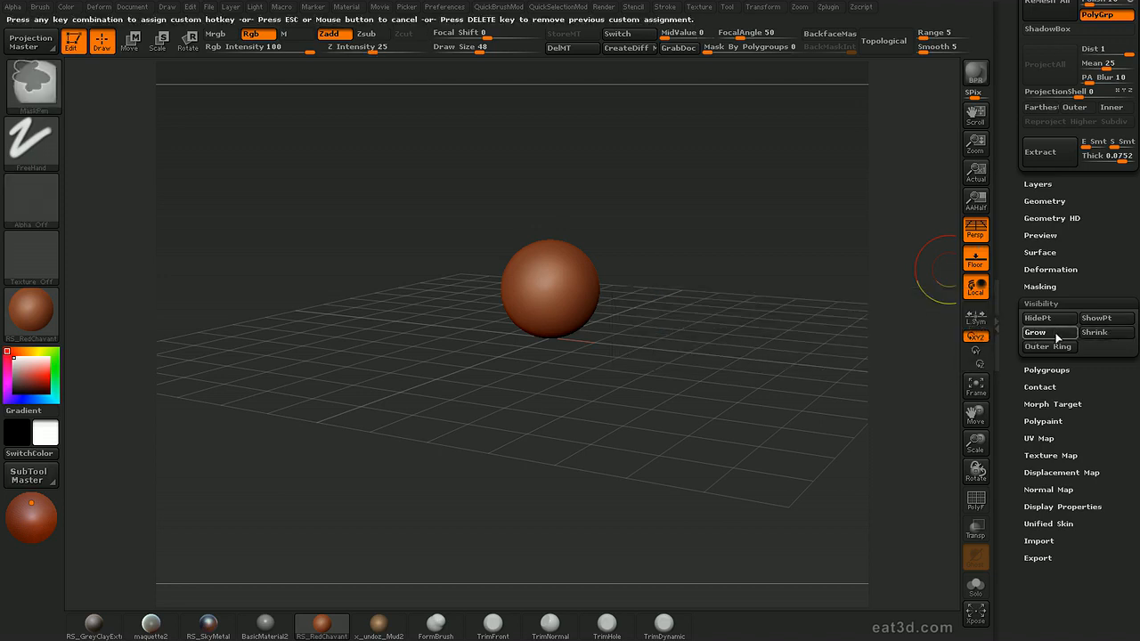
key(Escape)
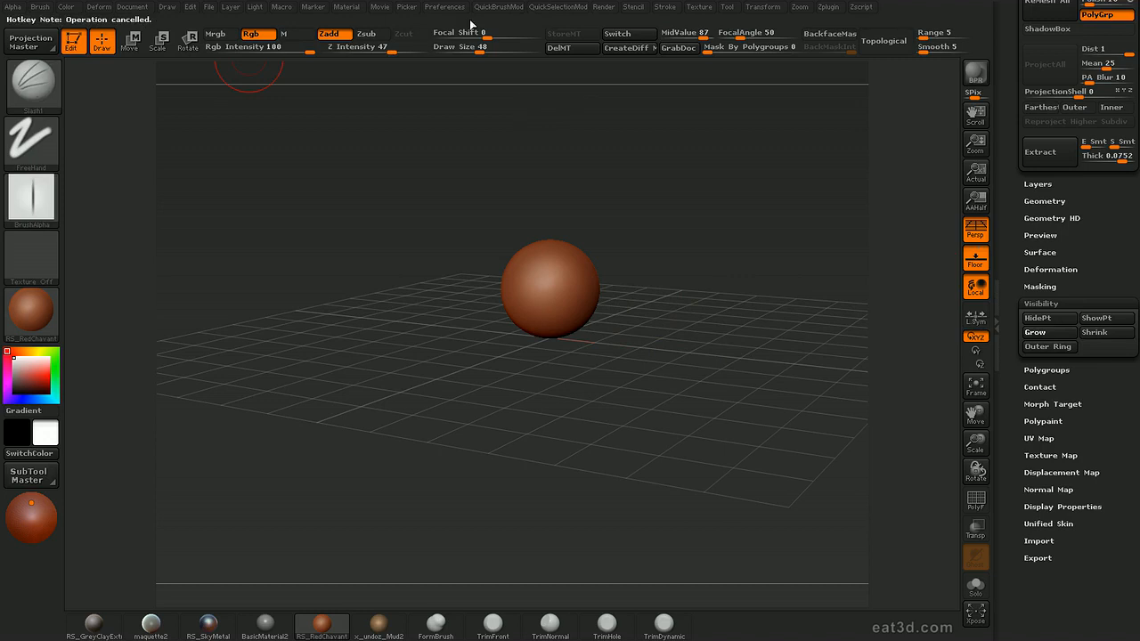
- Assign the plus key as the custom hotkey for Grow Visibility
key(ctrl)
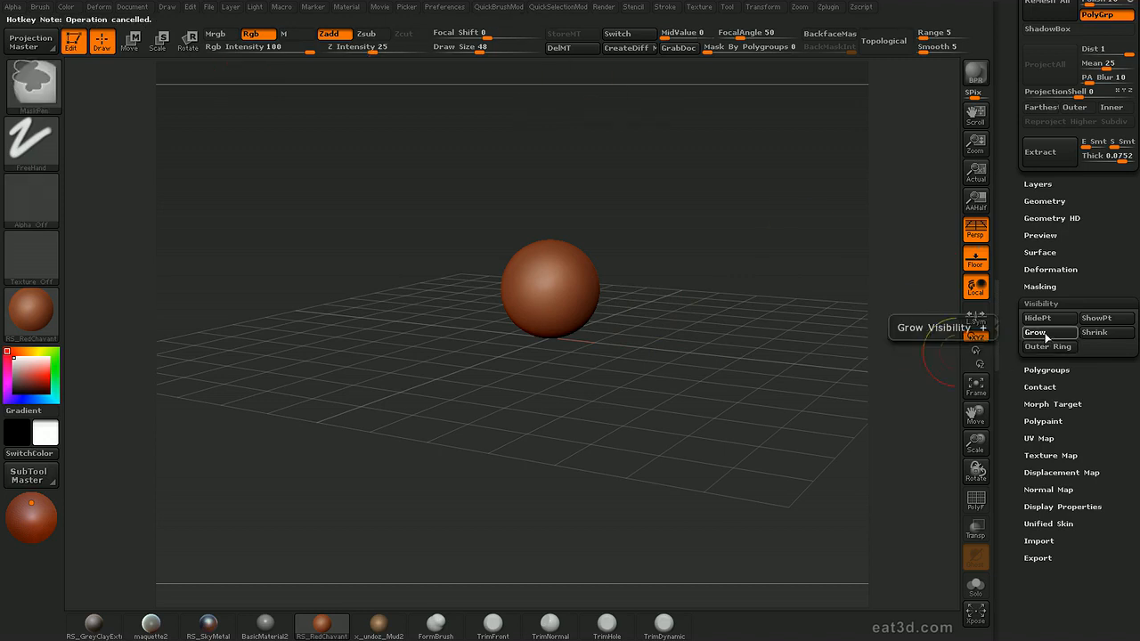
ctrl+alt+click(1050, 335)
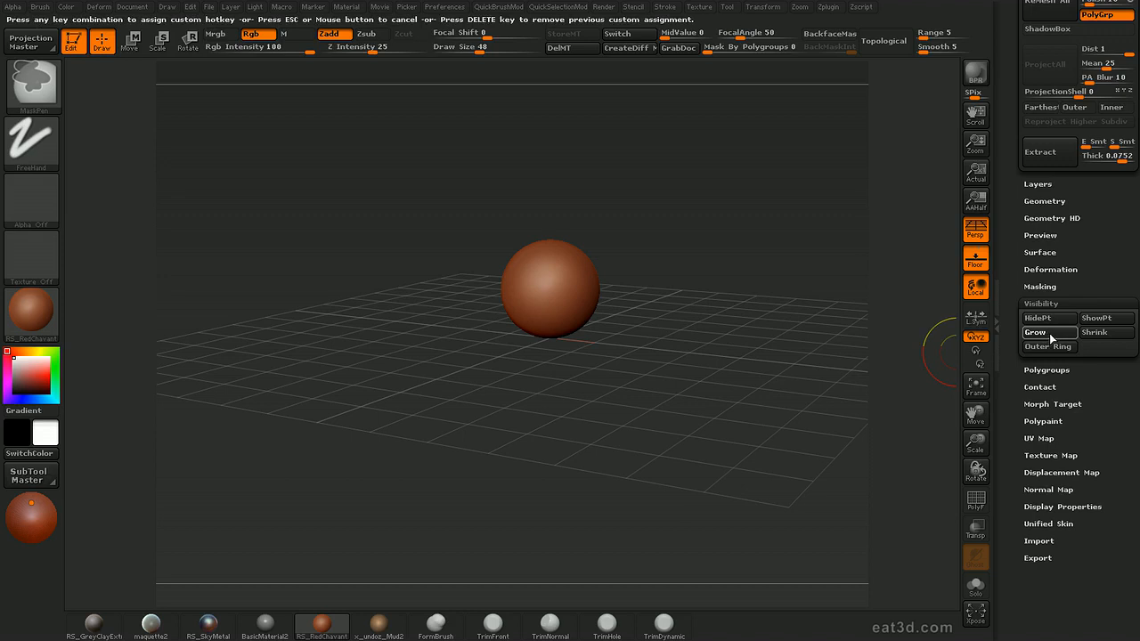
key(plus)
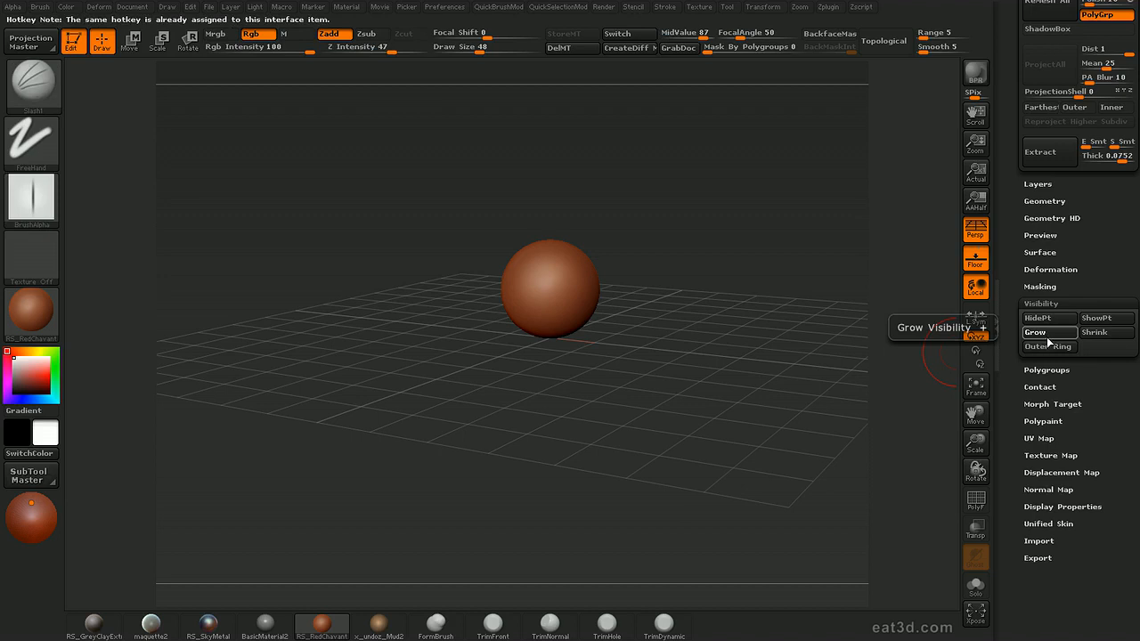
mouse_move(839, 446)
mouse_down()
mouse_move(847, 481)
mouse_move(816, 468)
mouse_move(845, 501)
mouse_move(819, 496)
mouse_move(816, 482)
mouse_move(835, 441)
mouse_up()
drag(839, 504, 859, 472)
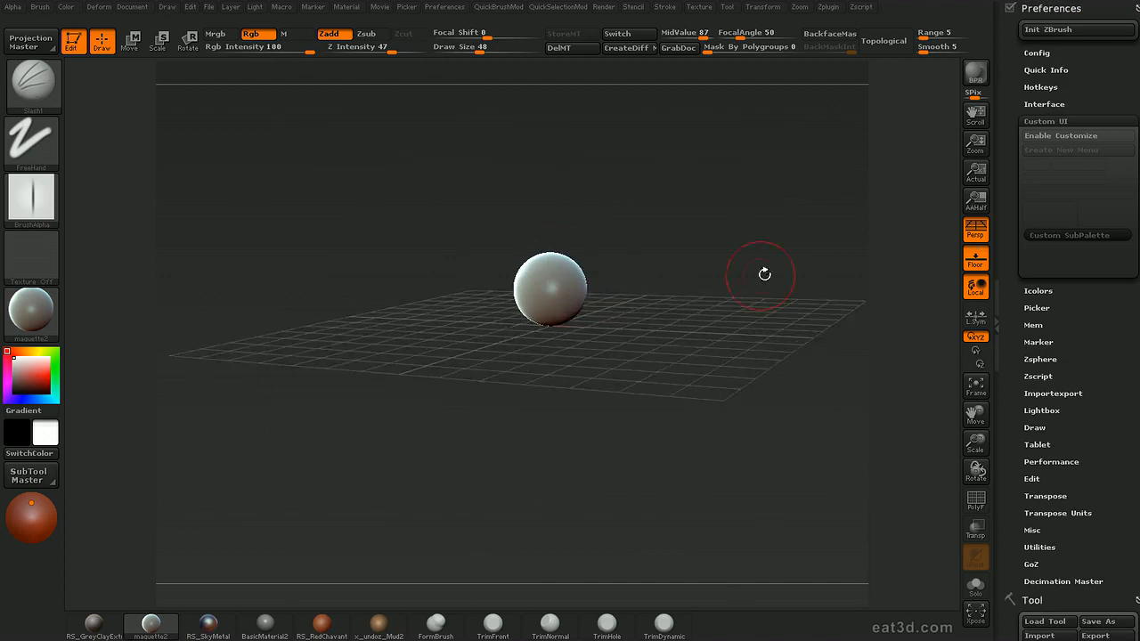
mouse_move(764, 274)
mouse_down()
mouse_move(758, 331)
mouse_move(725, 288)
mouse_move(782, 298)
mouse_move(753, 288)
mouse_move(755, 274)
mouse_up()
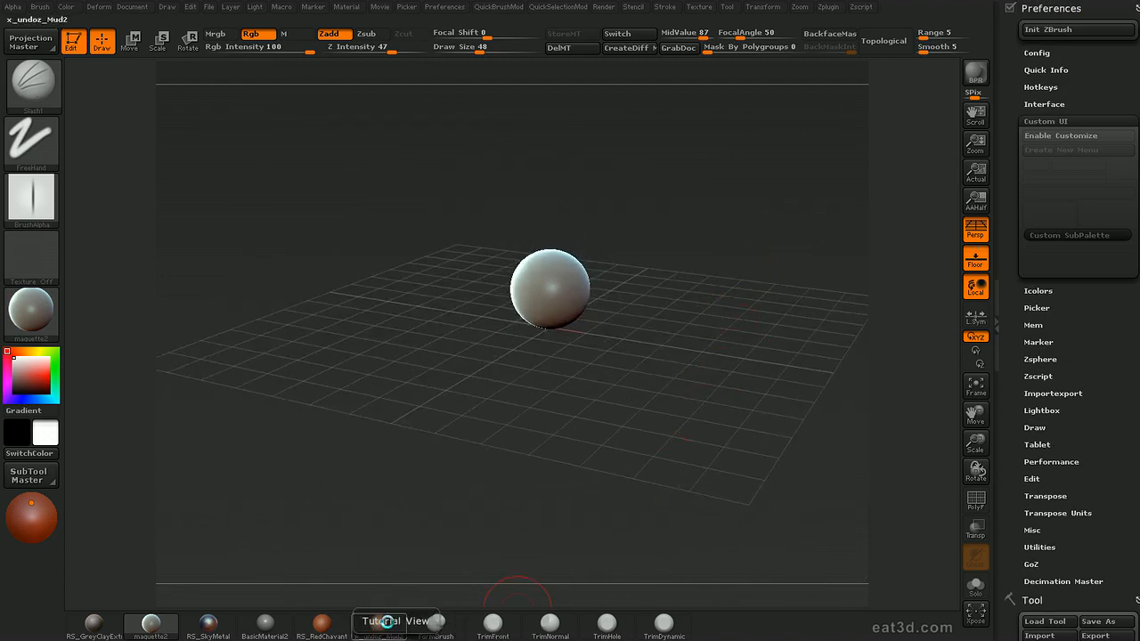
drag(848, 335, 853, 343)
key(f)
mouse_move(846, 341)
mouse_down()
mouse_move(819, 384)
mouse_move(855, 347)
mouse_up()
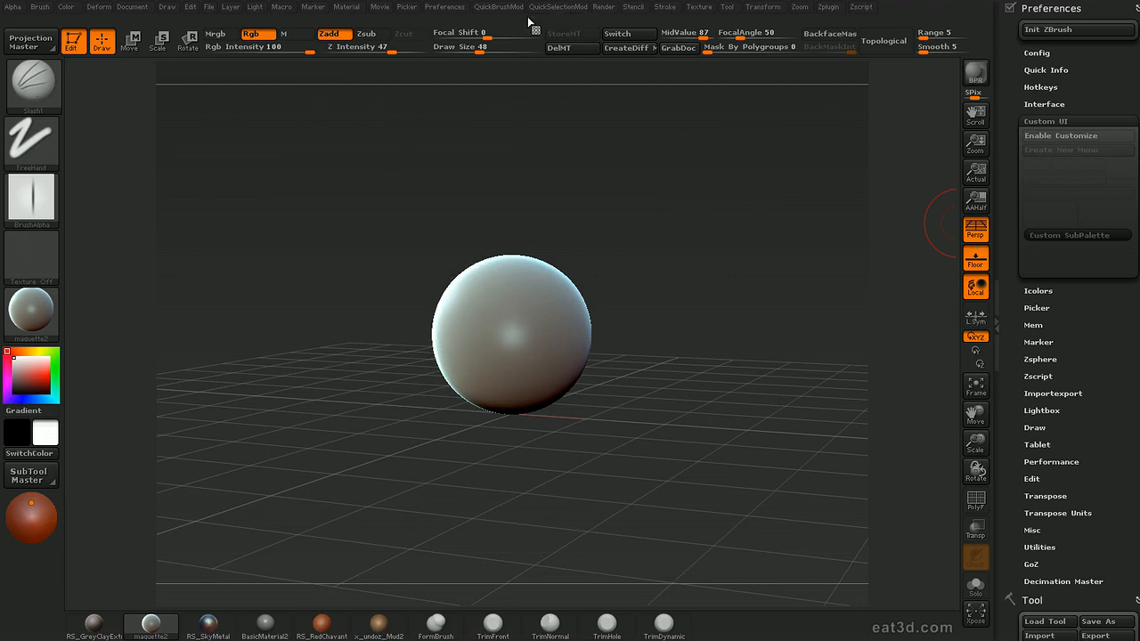
- Enable interface customization in the Custom UI preferences
click(452, 7)
click(1041, 135)
drag(769, 348, 751, 389)
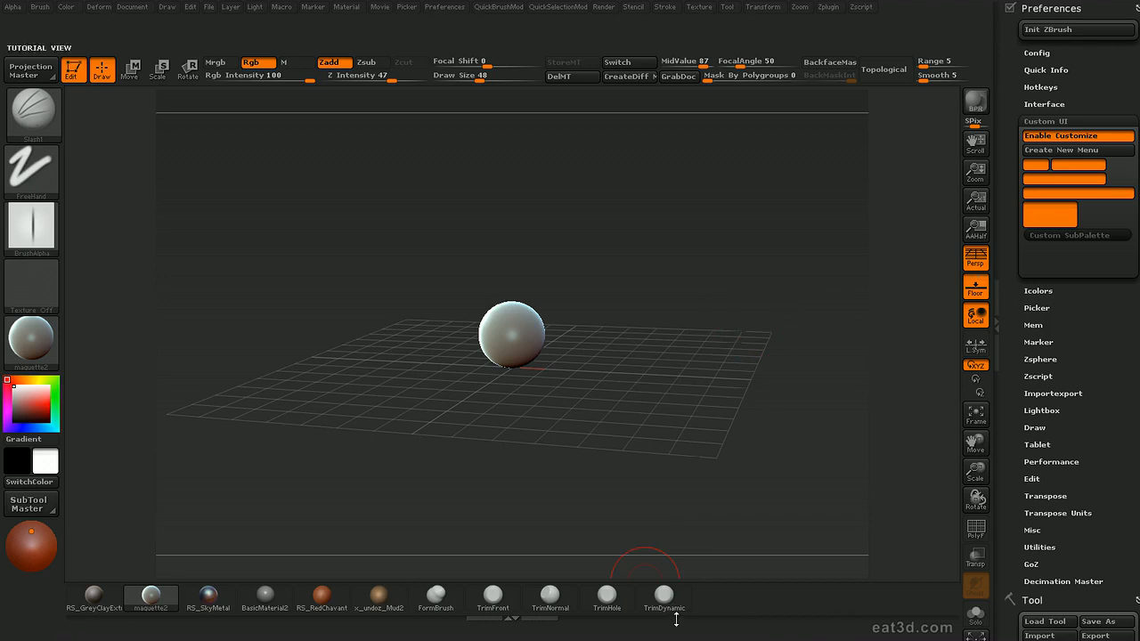
drag(718, 352, 724, 385)
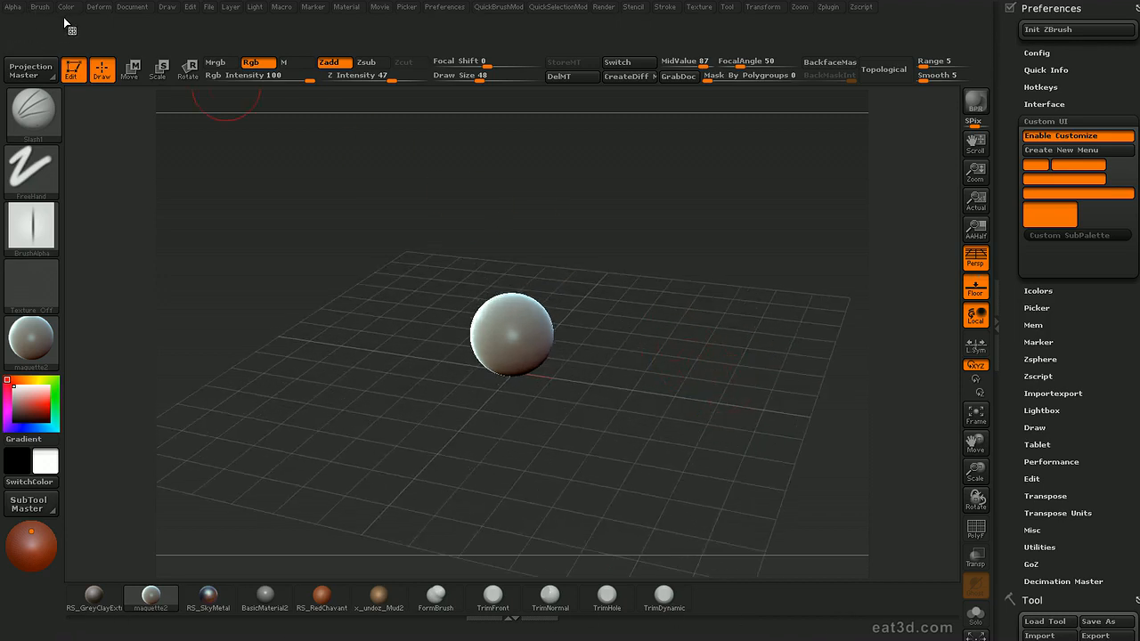
- Expand the empty side tray and dock the Material palette in it
click(349, 8)
click(3, 327)
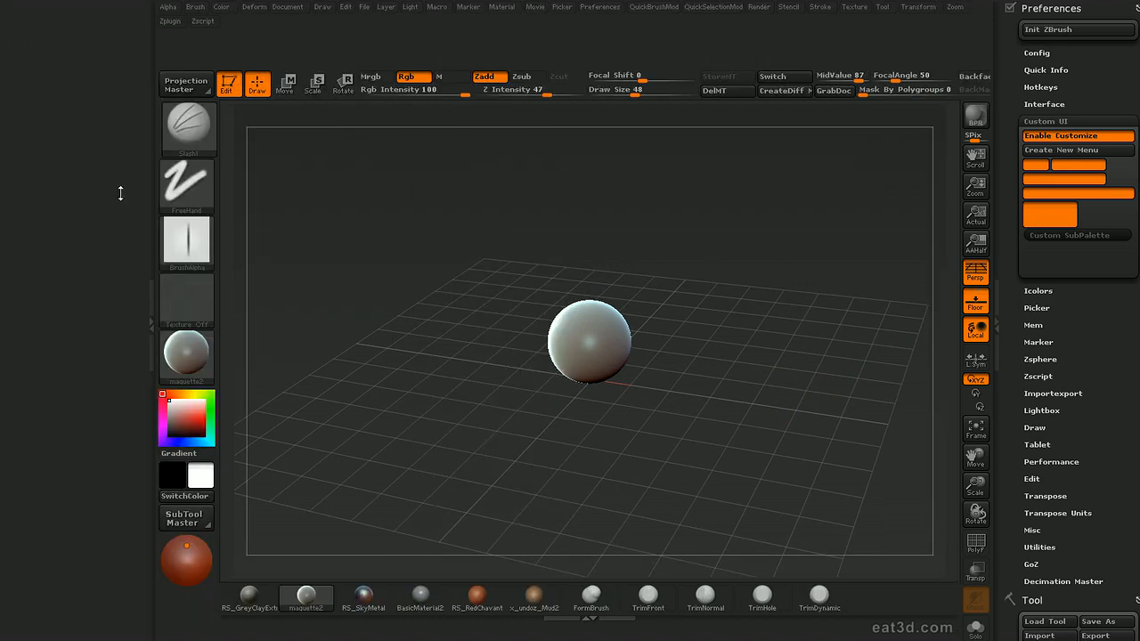
click(501, 8)
drag(496, 25, 129, 166)
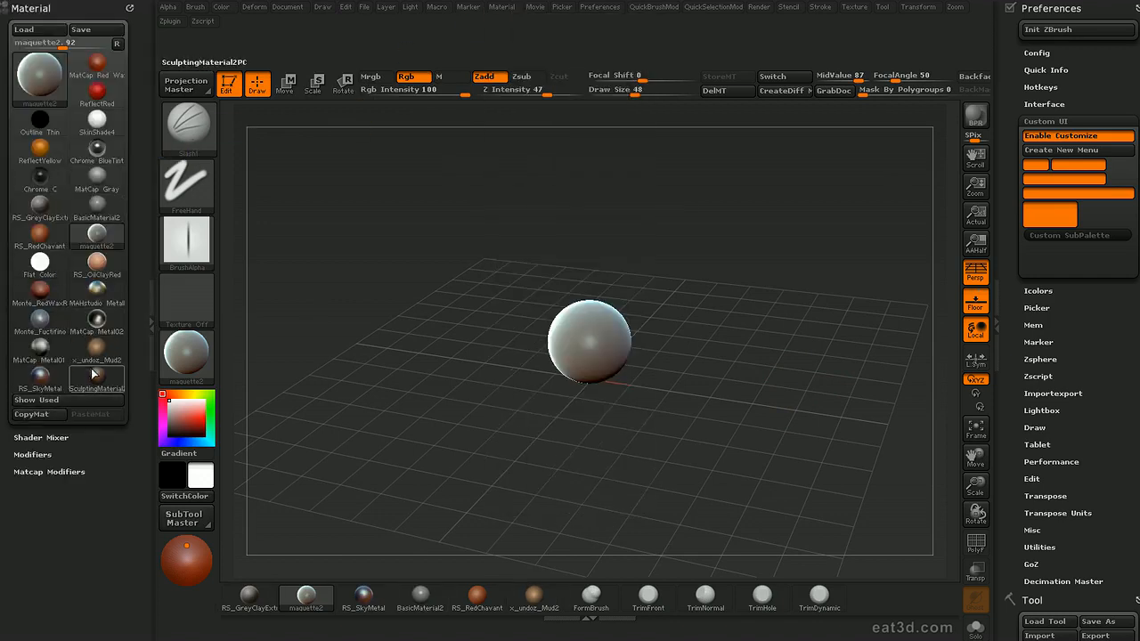
- Add the SculptingMaterial2PC material to the end of the material shelf beneath the canvas
mouse_move(93, 372)
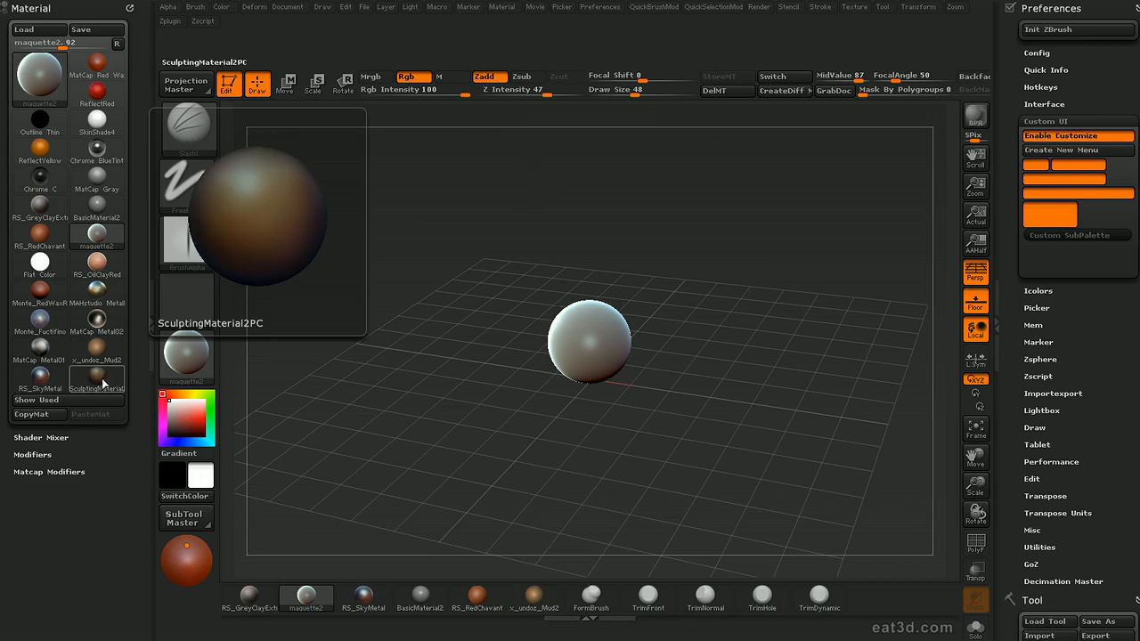
key(ctrl)
mouse_move(102, 383)
ctrl+alt+mouse_down()
mouse_move(296, 431)
mouse_move(730, 625)
mouse_move(872, 624)
mouse_move(877, 613)
mouse_move(796, 624)
mouse_move(858, 601)
ctrl+alt+mouse_up()
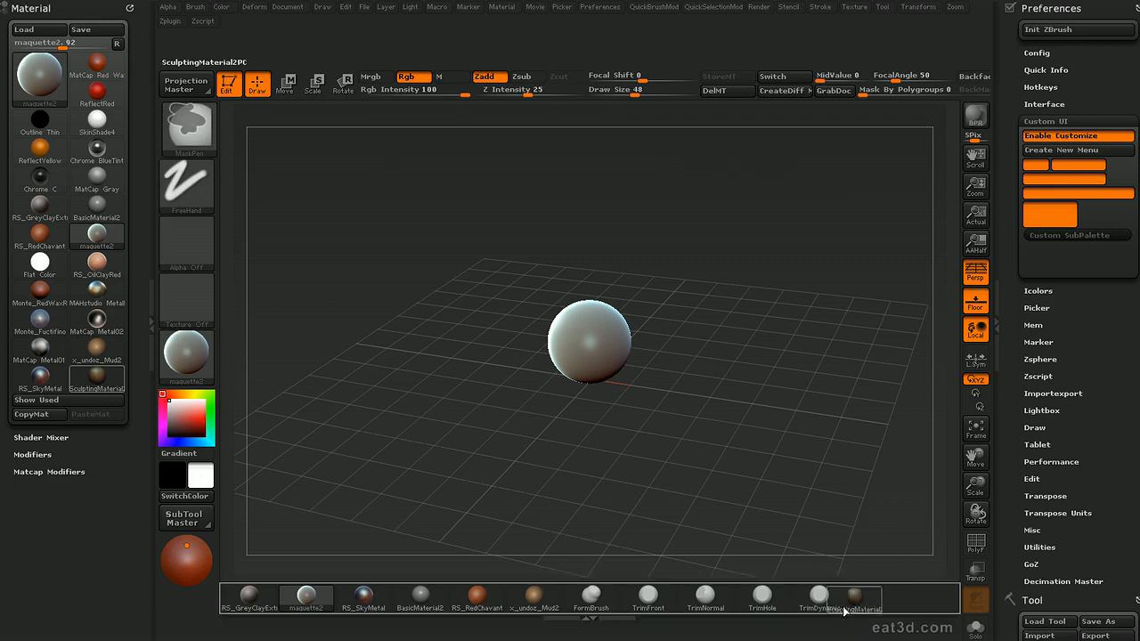
mouse_move(883, 594)
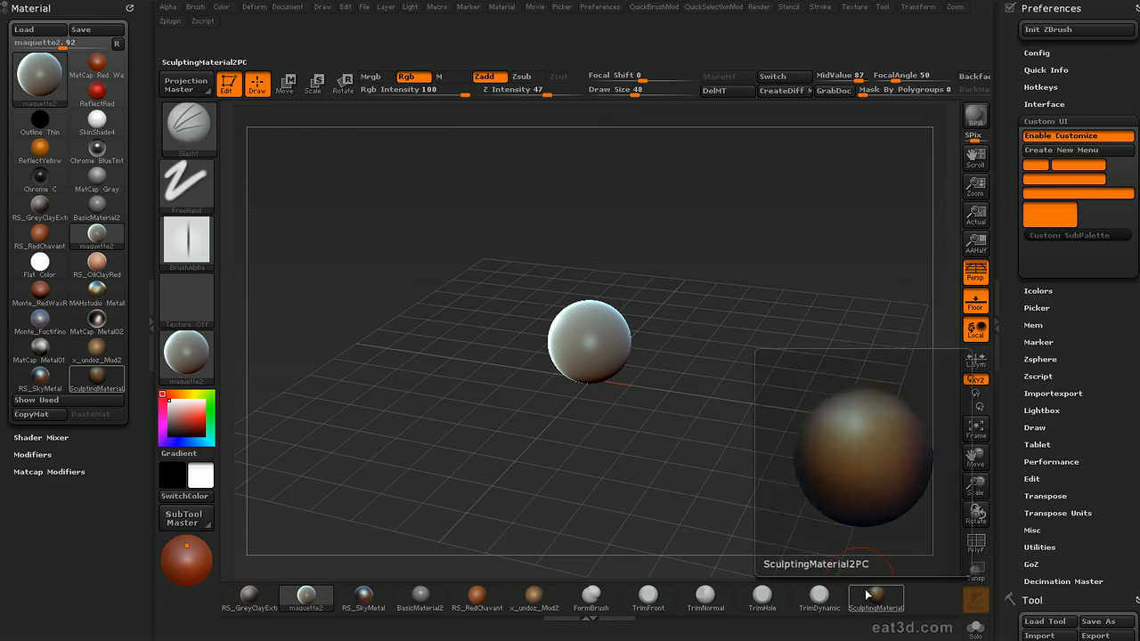
- Switch interface customization off and back on, and remove SculptingMaterial2PC from the material shelf
click(1079, 139)
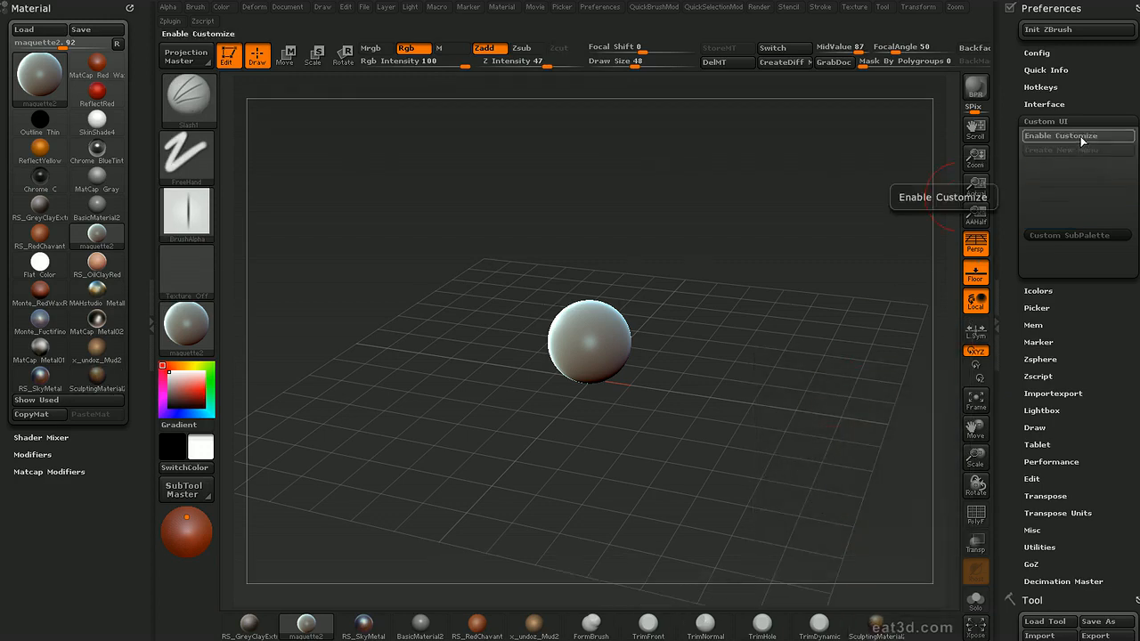
click(1081, 139)
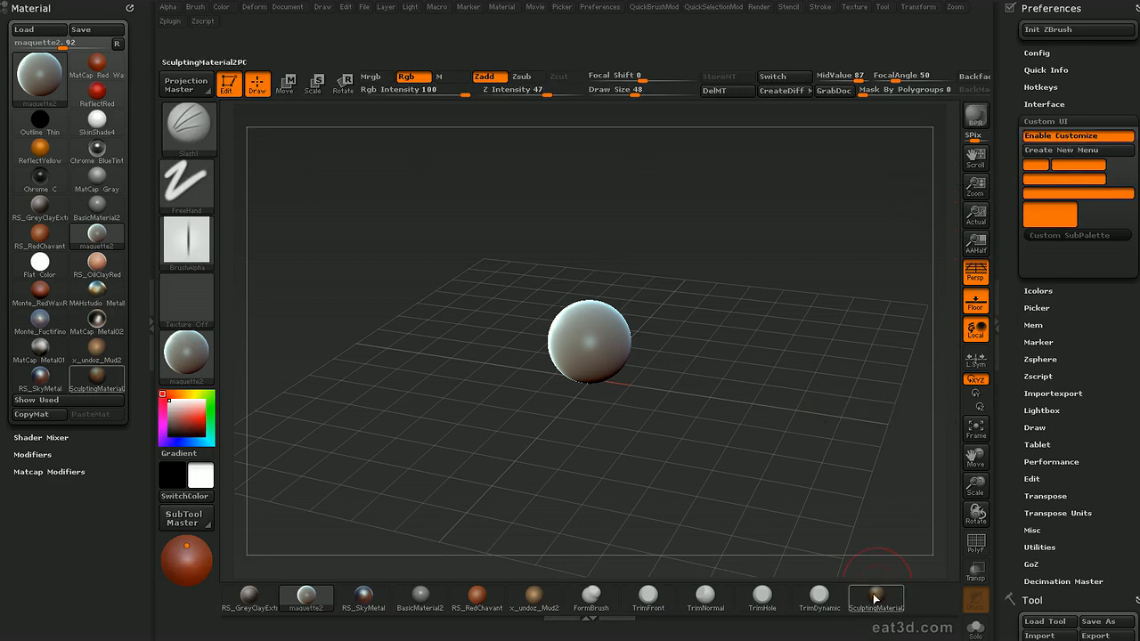
key(ctrl)
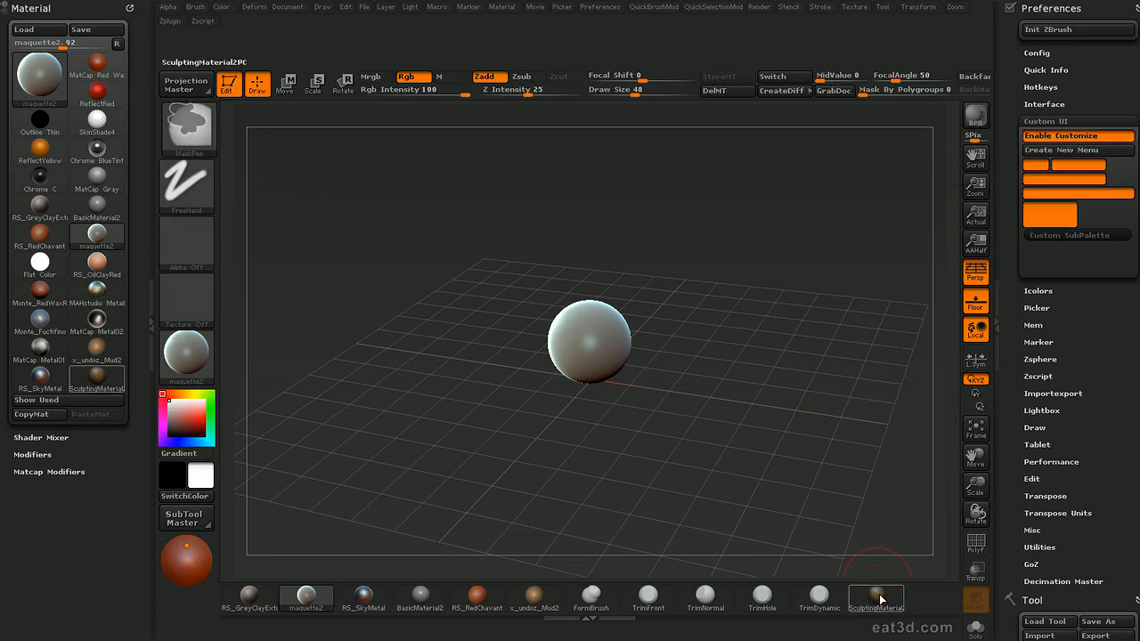
mouse_move(880, 602)
ctrl+alt+mouse_down()
mouse_move(875, 570)
mouse_move(743, 352)
mouse_move(734, 312)
mouse_move(707, 321)
ctrl+alt+mouse_up()
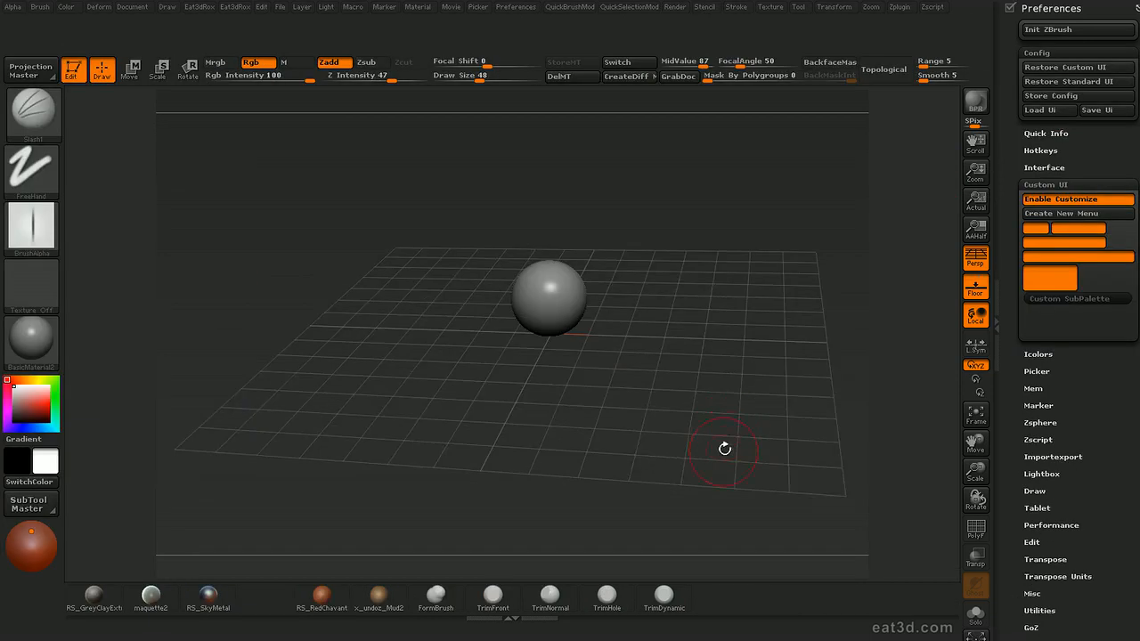
- Create a new custom menu titled Eat3dIsTheBest
drag(725, 448, 739, 444)
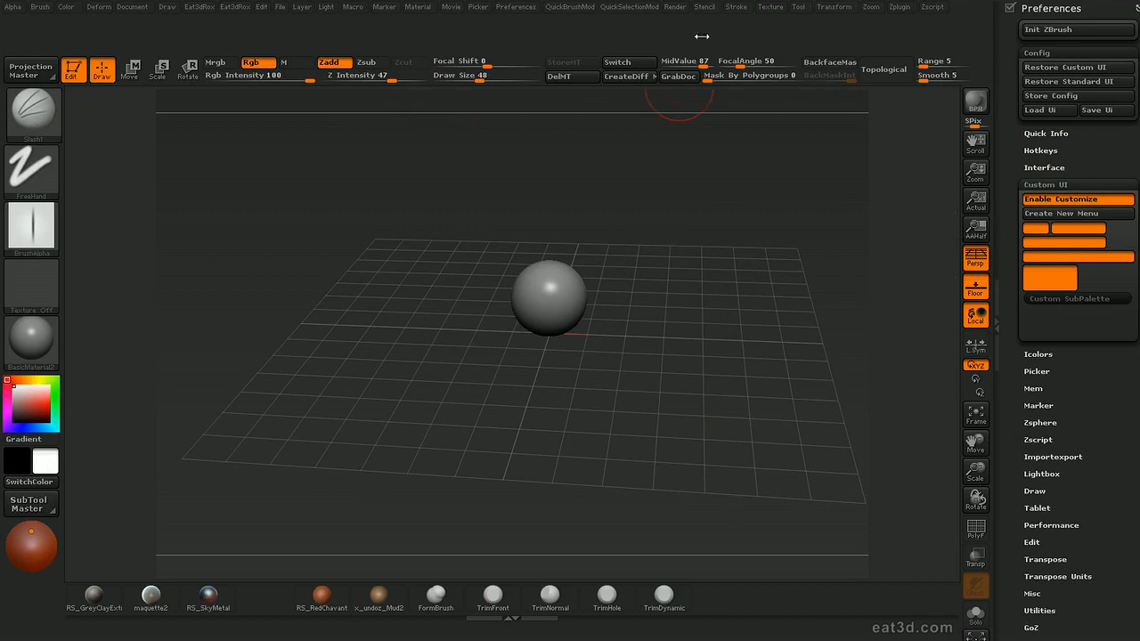
drag(852, 249, 929, 252)
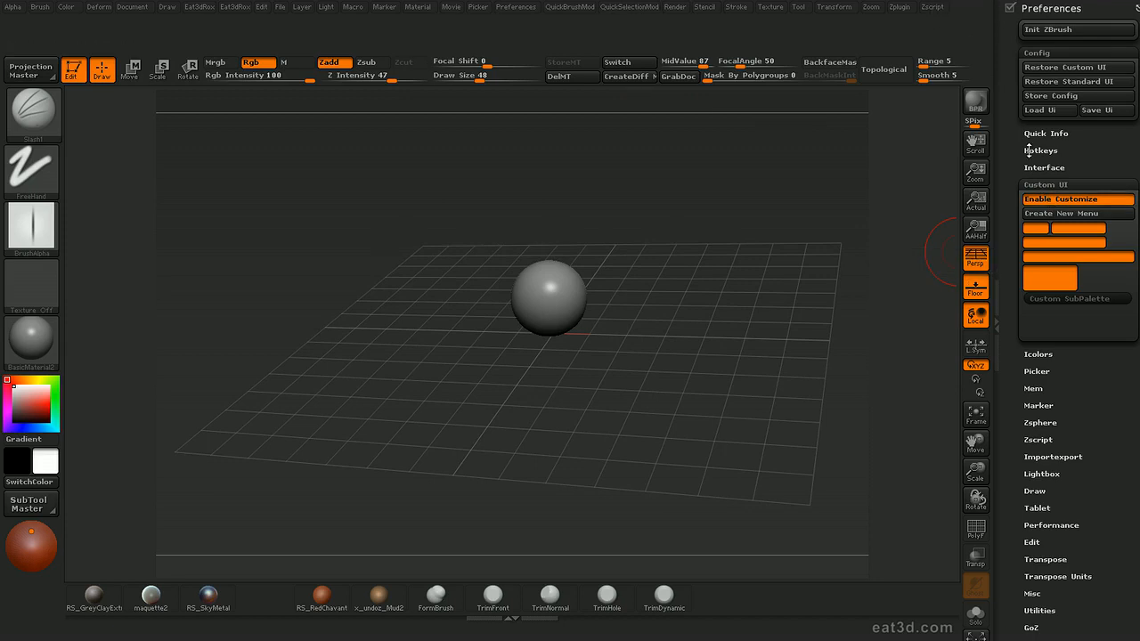
click(1050, 214)
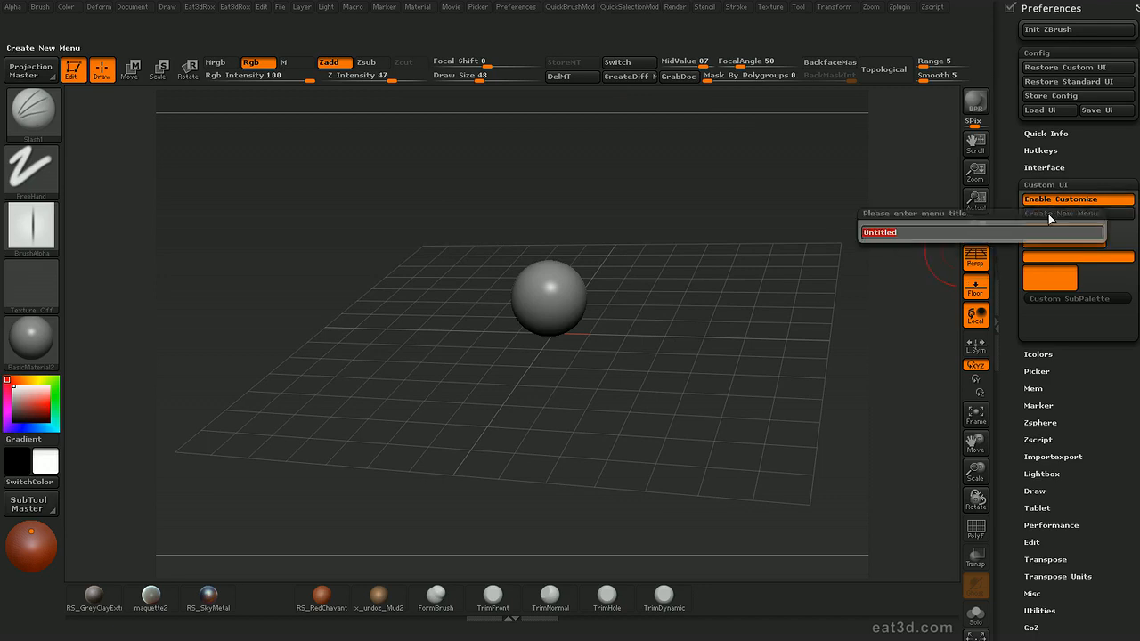
text(Eat3dIsTheBest)
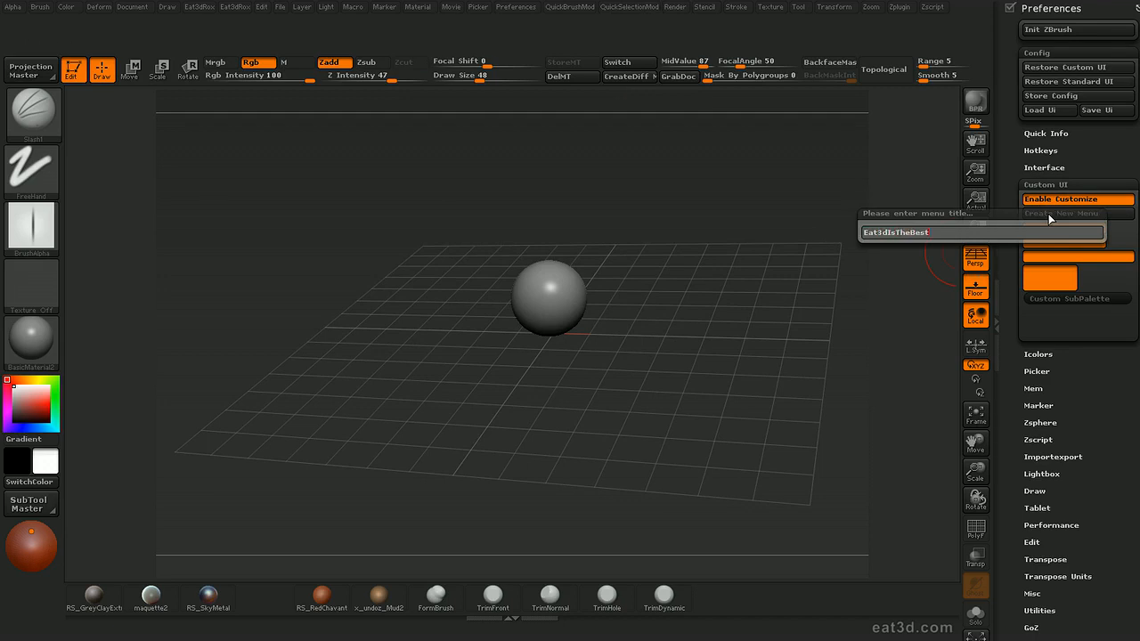
key(Return)
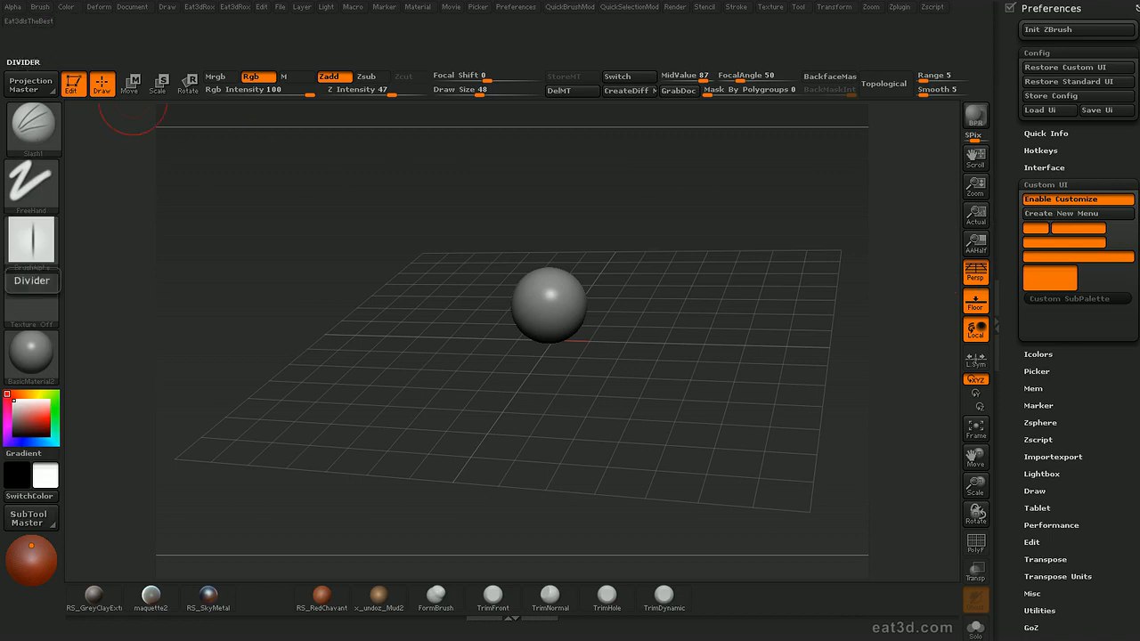
- Expand the empty side tray and dock the new Eat3dIsTheBest menu in it
click(3, 311)
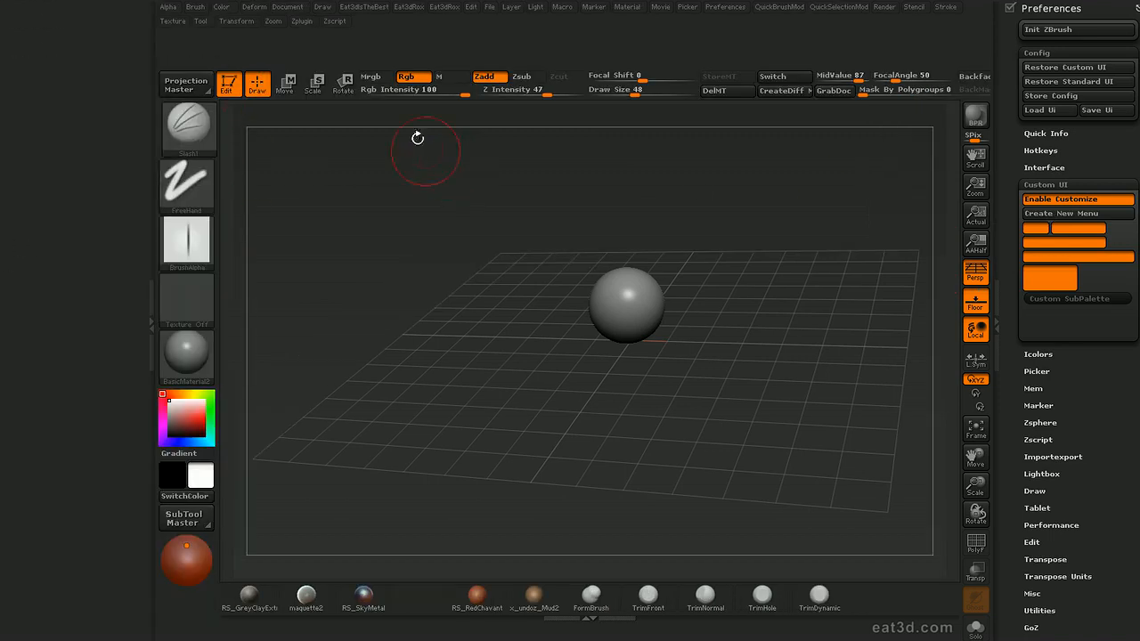
click(369, 7)
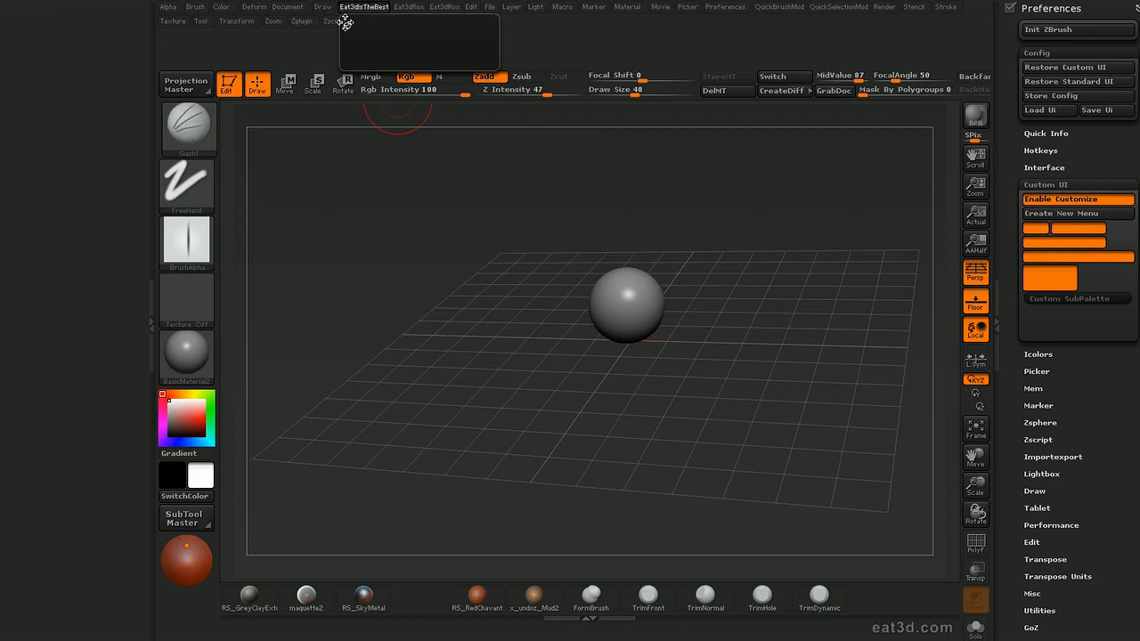
click(346, 23)
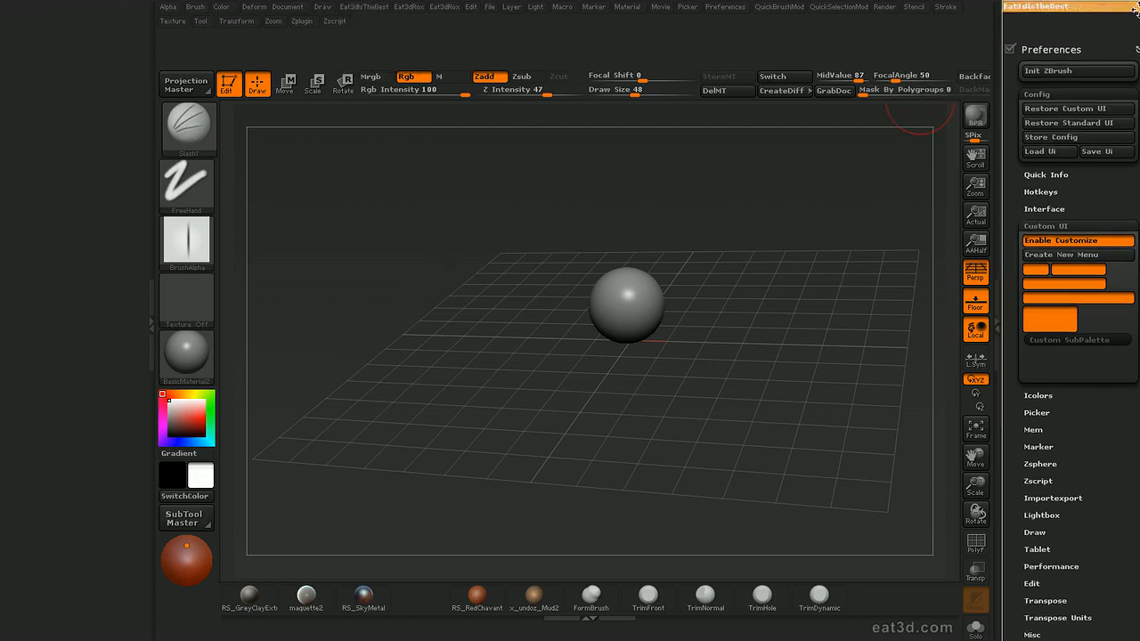
drag(1135, 8, 509, 20)
mouse_move(361, 13)
drag(347, 23, 98, 31)
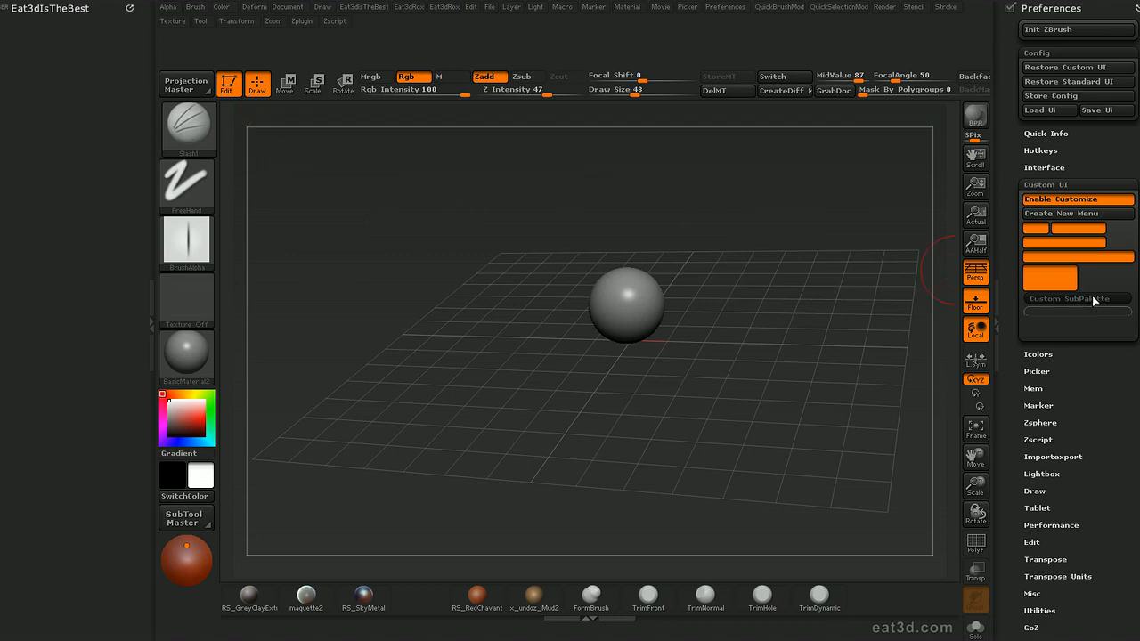
- Add a custom subpalette to the Eat3dIsTheBest menu and move the StoreMT, Switch, DelMT and CreateDiff buttons into it
key(ctrl)
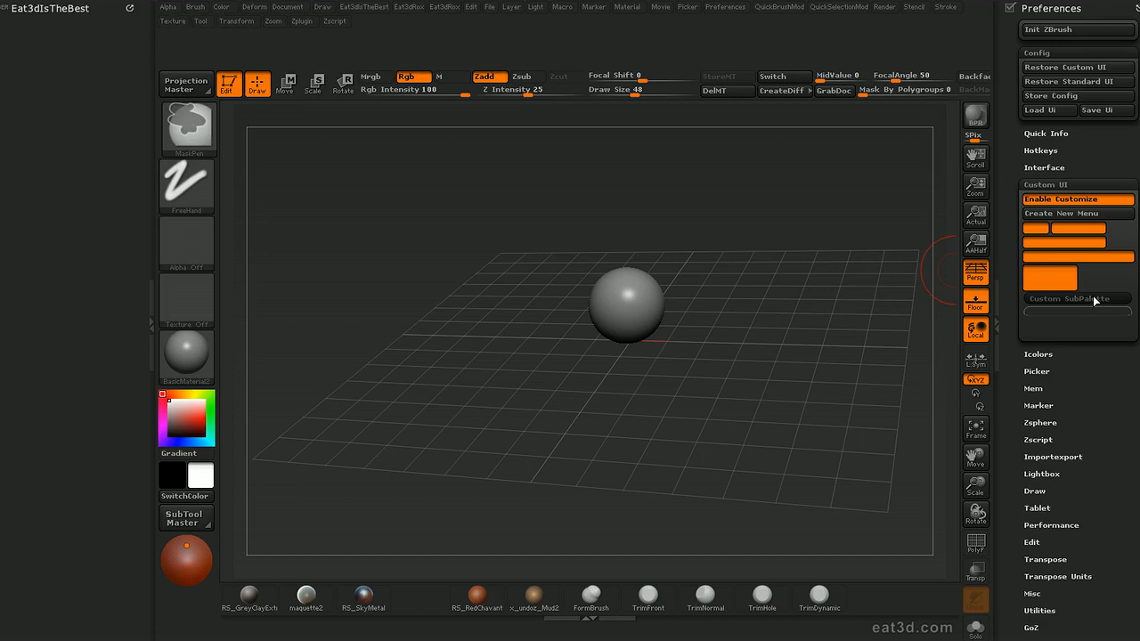
ctrl+alt+drag(1093, 296, 91, 25)
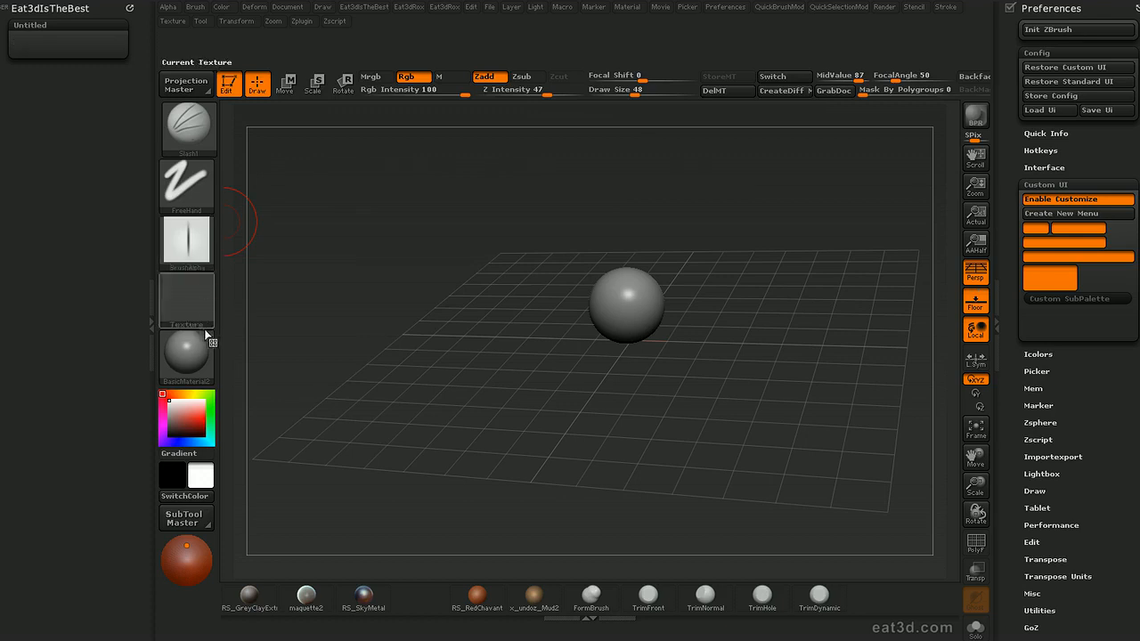
mouse_move(191, 344)
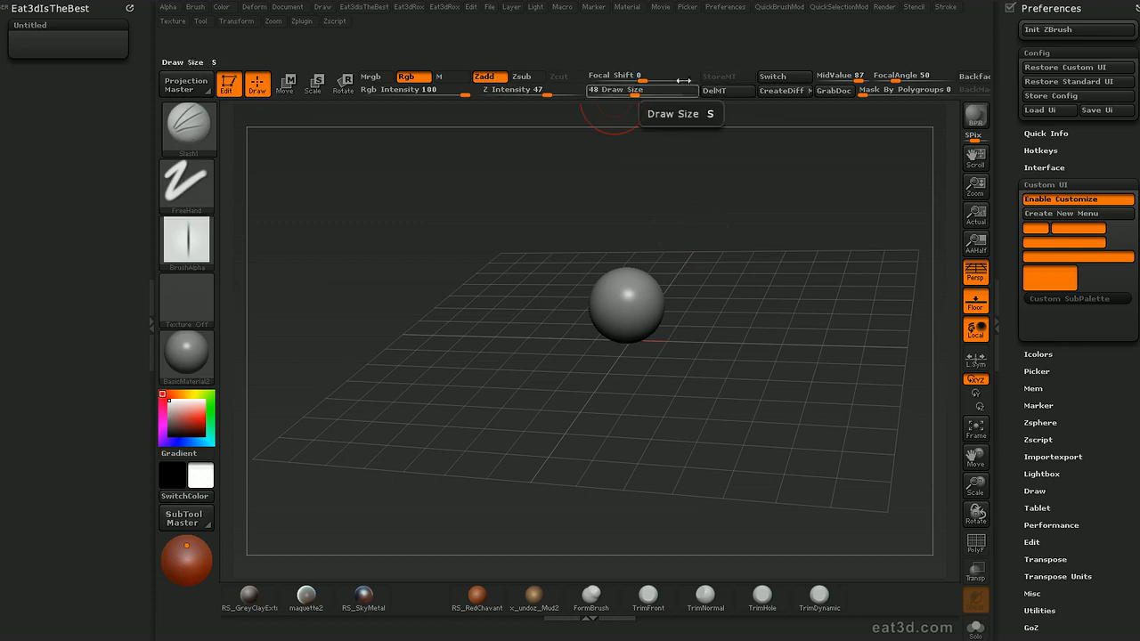
key(ctrl)
ctrl+alt+drag(36, 43, 36, 42)
ctrl+alt+drag(784, 76, 102, 52)
ctrl+alt+drag(714, 90, 48, 56)
mouse_move(782, 90)
ctrl+alt+mouse_down()
mouse_move(70, 68)
mouse_move(89, 54)
ctrl+alt+mouse_up()
- Rename the subpalette holding the morph target buttons as "Morph Target Stuff"
ctrl+click(46, 25)
click(45, 23)
ctrl+click(54, 24)
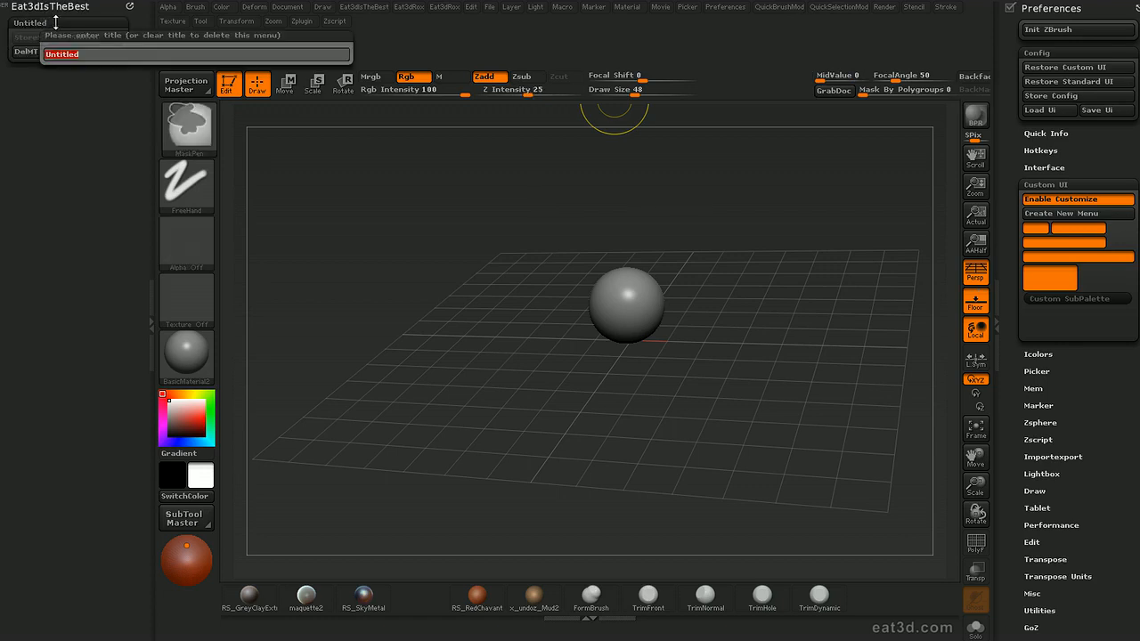
text(M)
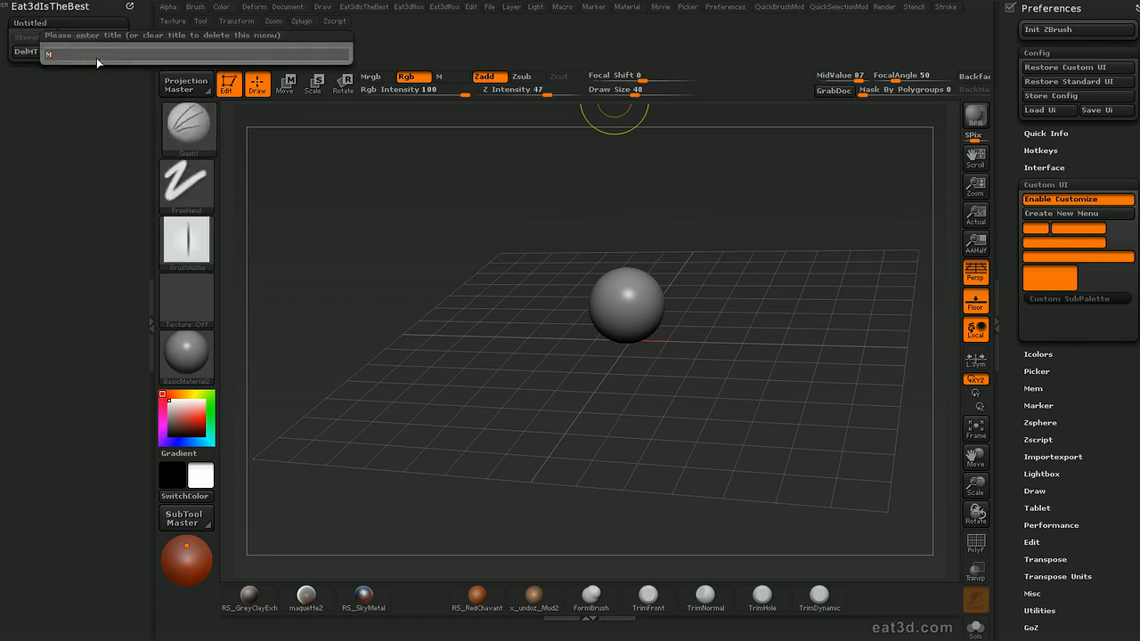
text(orph target Stuff)
key(Return)
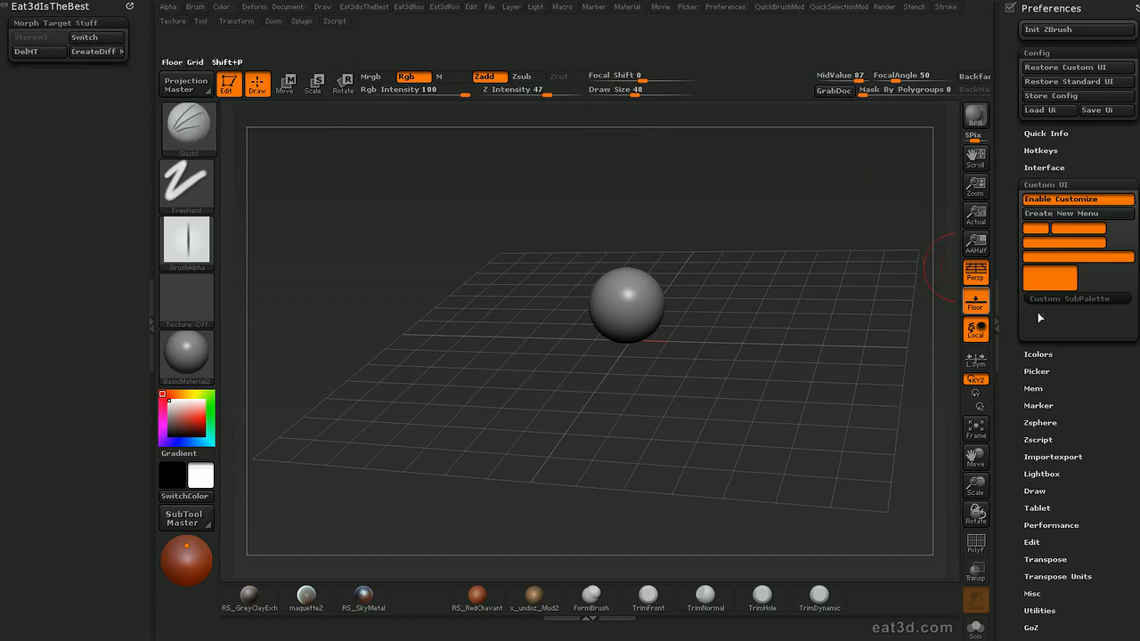
- Add a second custom subpalette to the Eat3dIsTheBest menu and dock the Material palette above Preferences
mouse_move(1105, 300)
ctrl+alt+mouse_down()
mouse_move(611, 237)
mouse_move(54, 73)
mouse_move(74, 69)
ctrl+alt+mouse_up()
mouse_move(1067, 298)
ctrl+alt+mouse_down()
mouse_move(239, 155)
mouse_move(62, 52)
mouse_move(51, 15)
ctrl+alt+mouse_up()
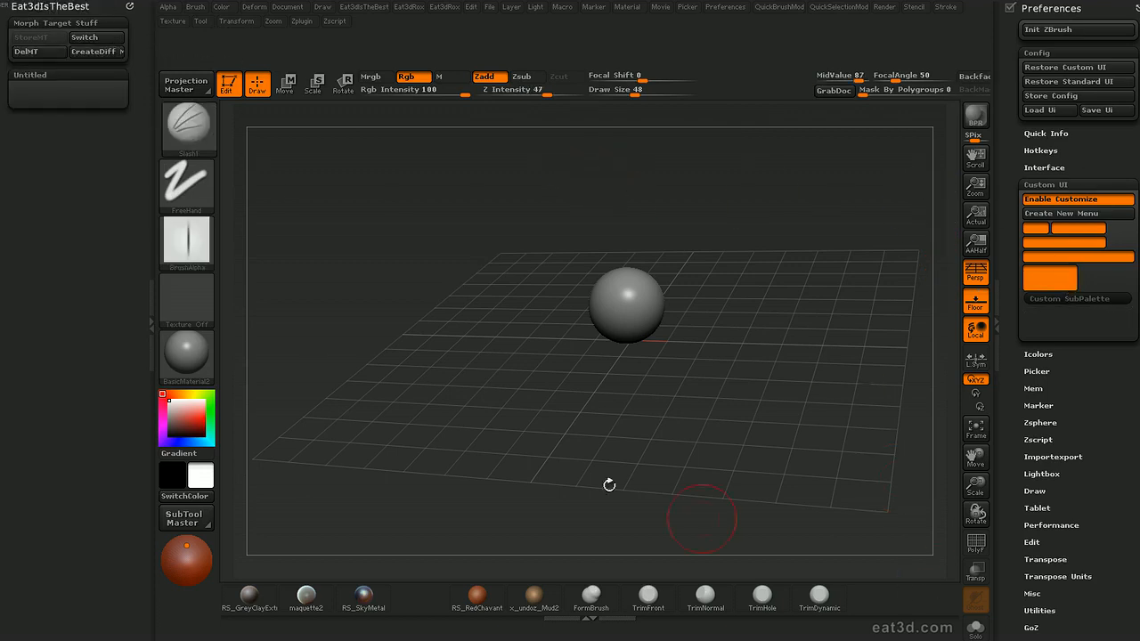
click(512, 7)
mouse_move(628, 11)
drag(1125, 523, 1106, 498)
click(623, 7)
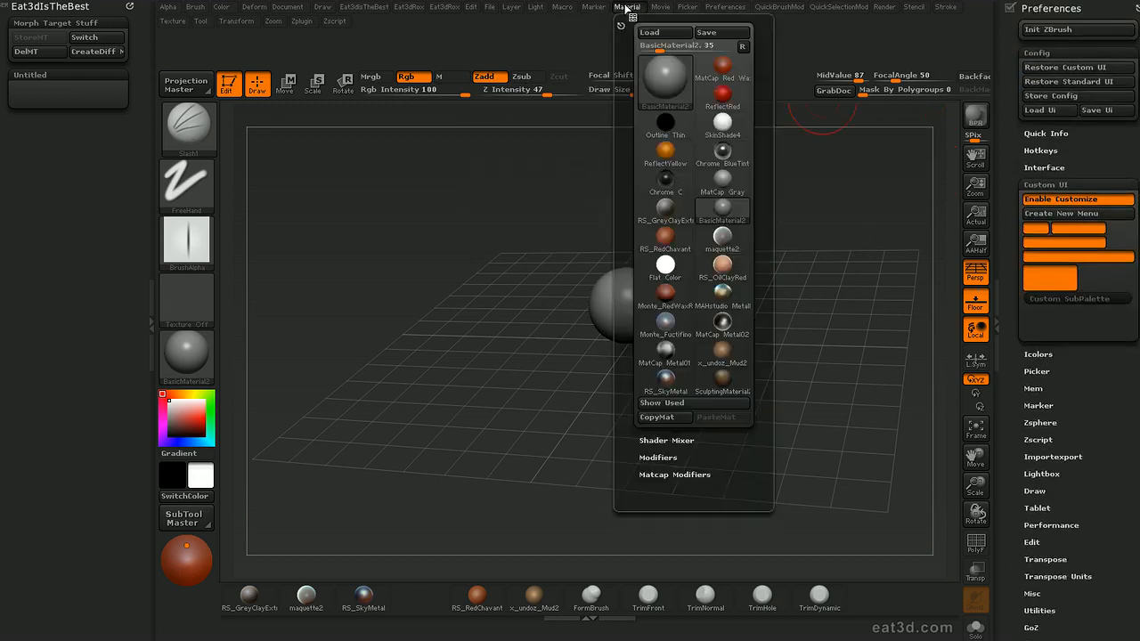
drag(683, 44, 1006, 30)
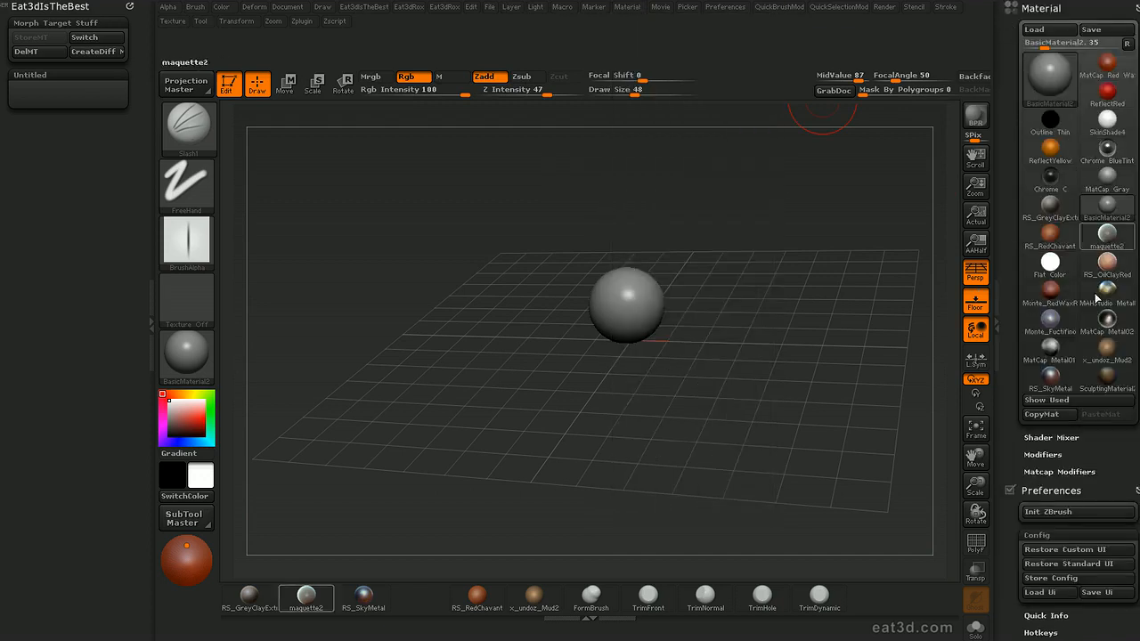
- Fill the untitled subpalette with RS_OilClayRed, Monte_Fuctifino, x_undoz_Mud2 and the MAHstudio metal material, and title it "materials"
ctrl+alt+drag(1061, 328, 40, 92)
ctrl+alt+drag(1106, 347, 96, 93)
ctrl+alt+drag(1101, 271, 133, 111)
key(ctrl)
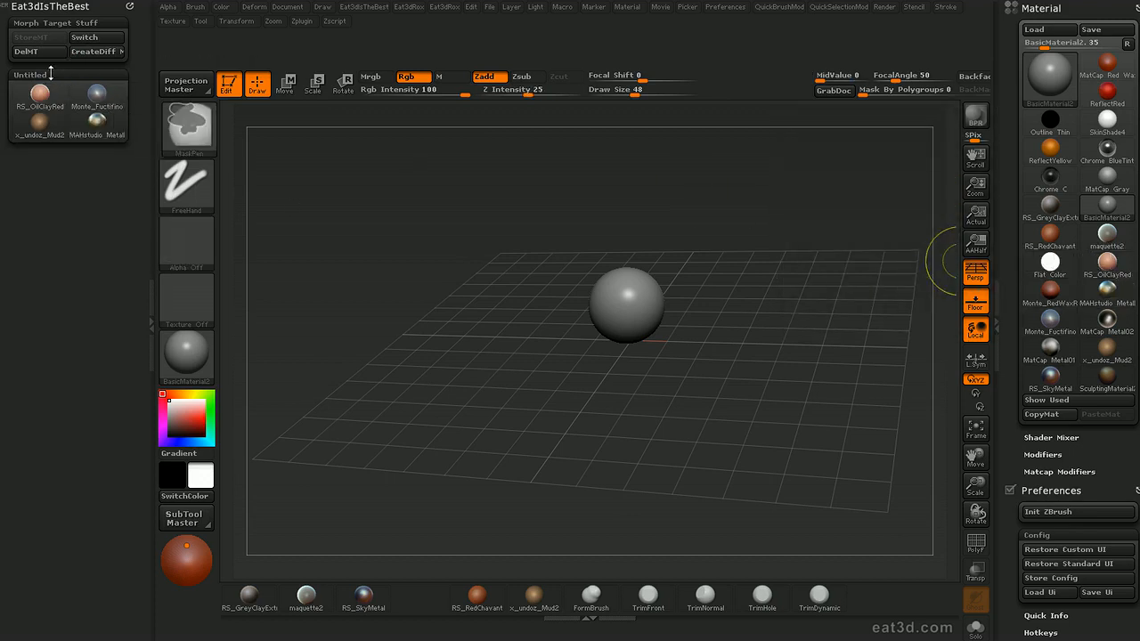
ctrl+alt+click(51, 74)
text(materials)
key(Return)
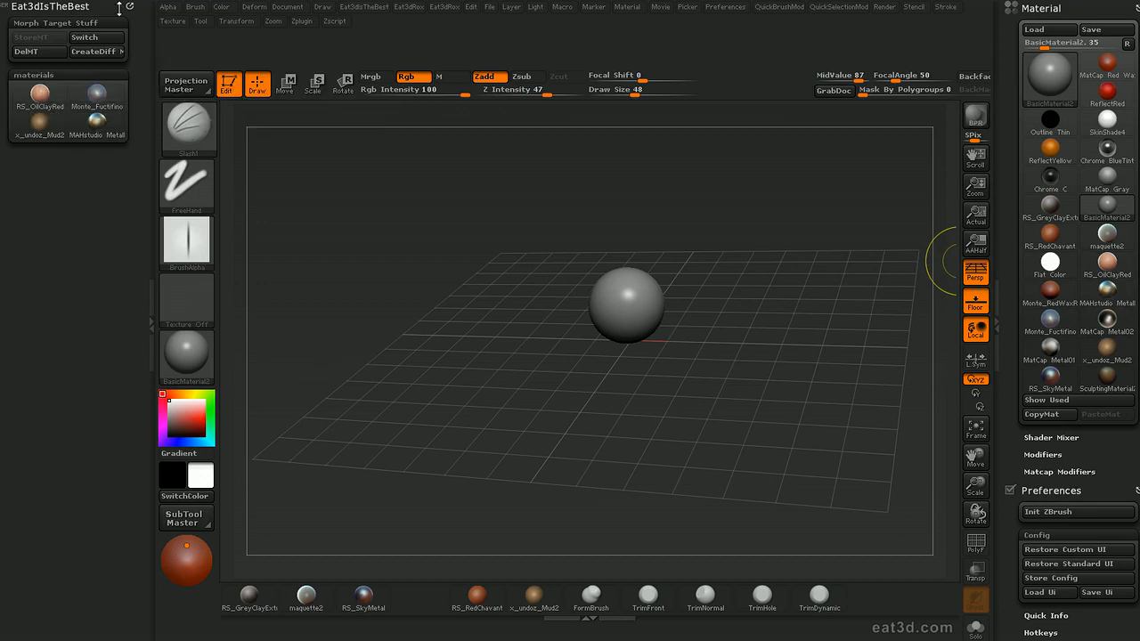
- Undock the Eat3dIsTheBest menu from the side tray and collapse the emptied tray
click(127, 7)
click(362, 9)
click(363, 11)
click(363, 11)
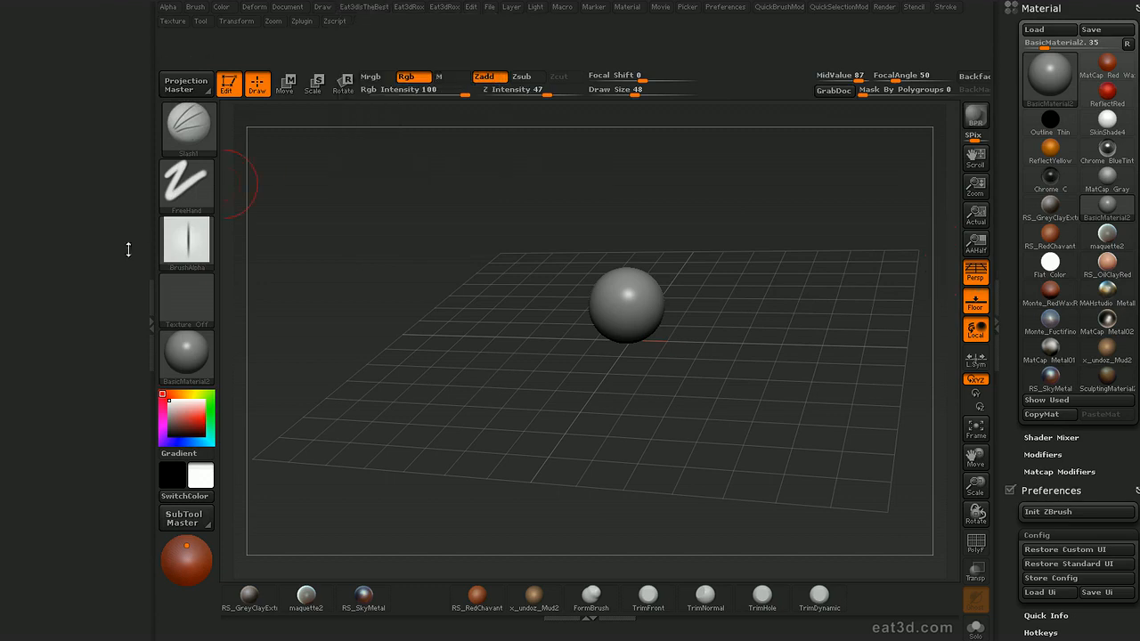
click(151, 294)
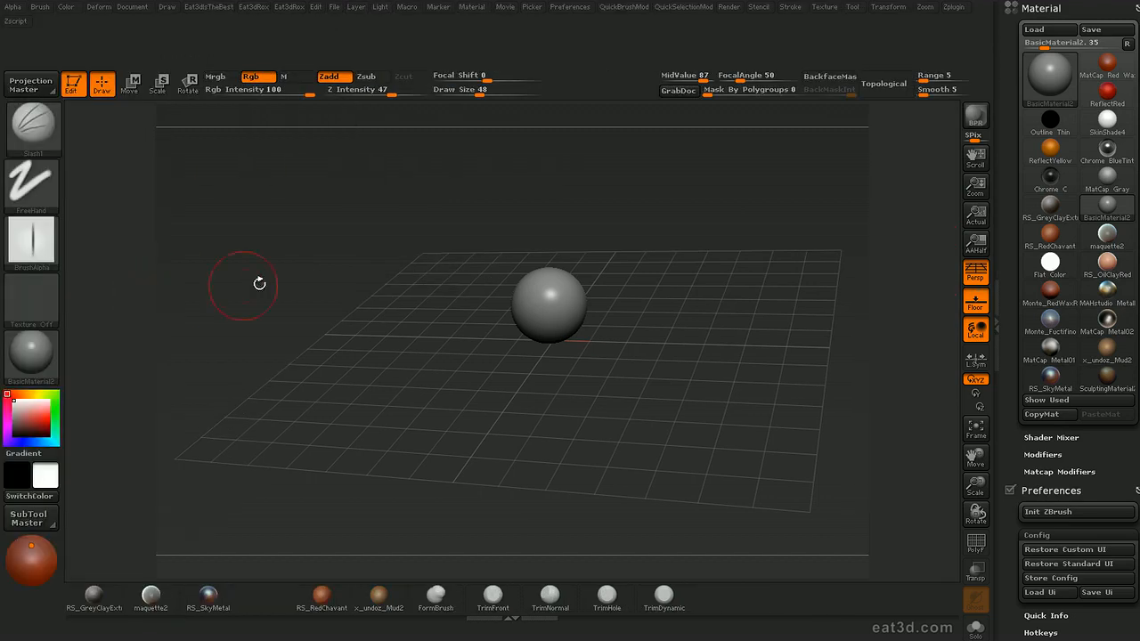
click(214, 10)
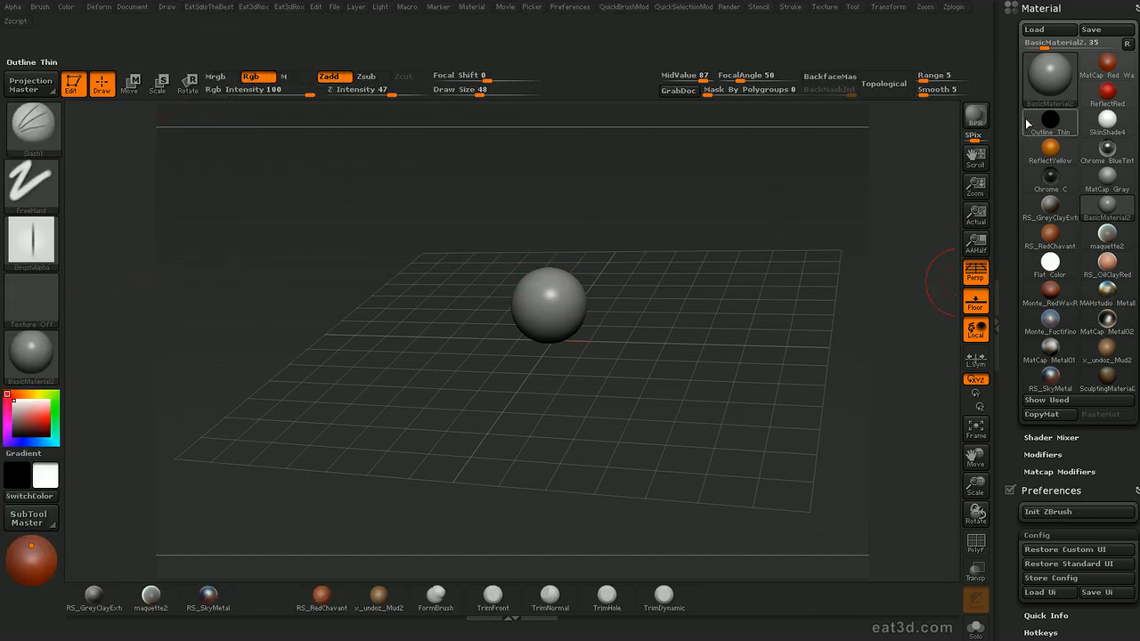
- Close the docked Material palette and return to the Custom UI settings in Preferences
click(1136, 9)
drag(1090, 164, 1089, 142)
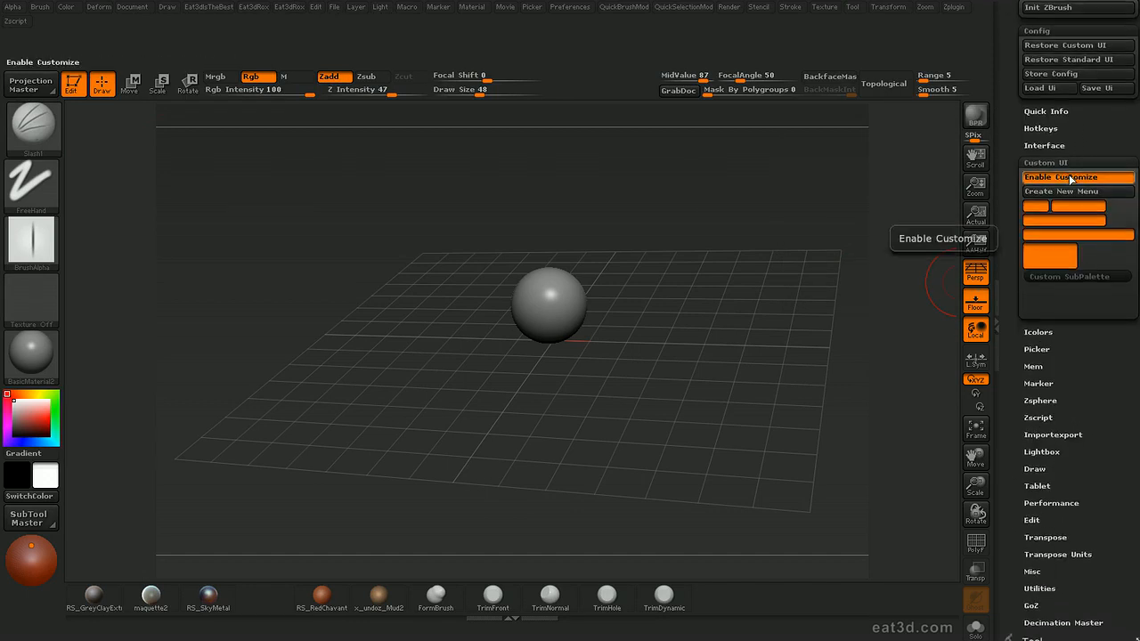
- Turn off interface customization and assign Ctrl+Shift+1 as the custom hotkey for the Eat3dIsTheBest menu
click(1072, 179)
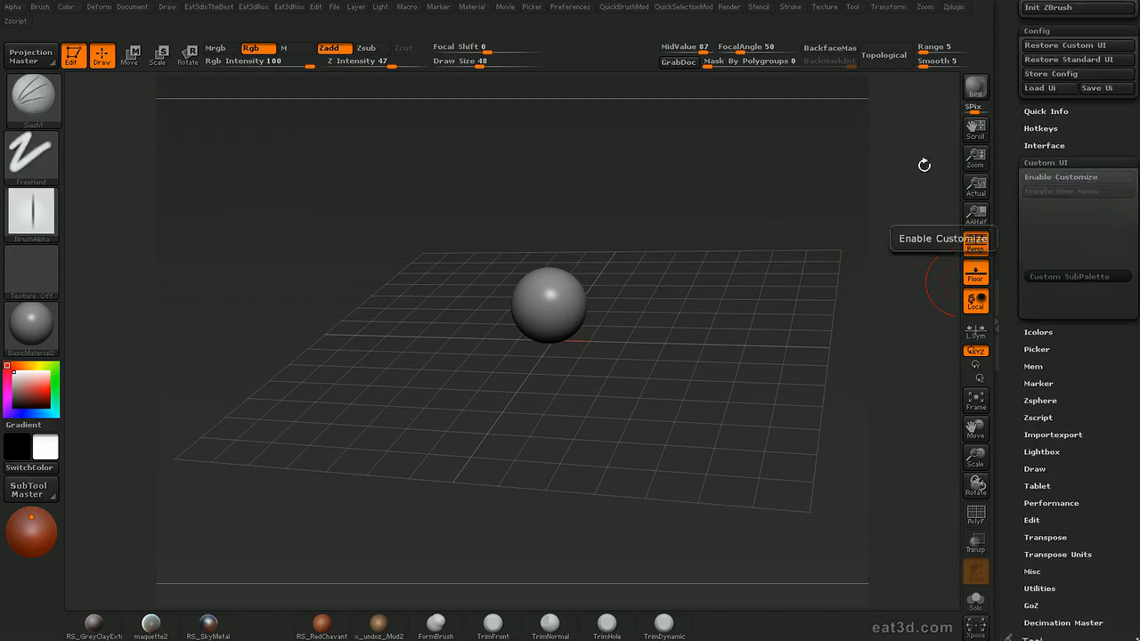
click(209, 8)
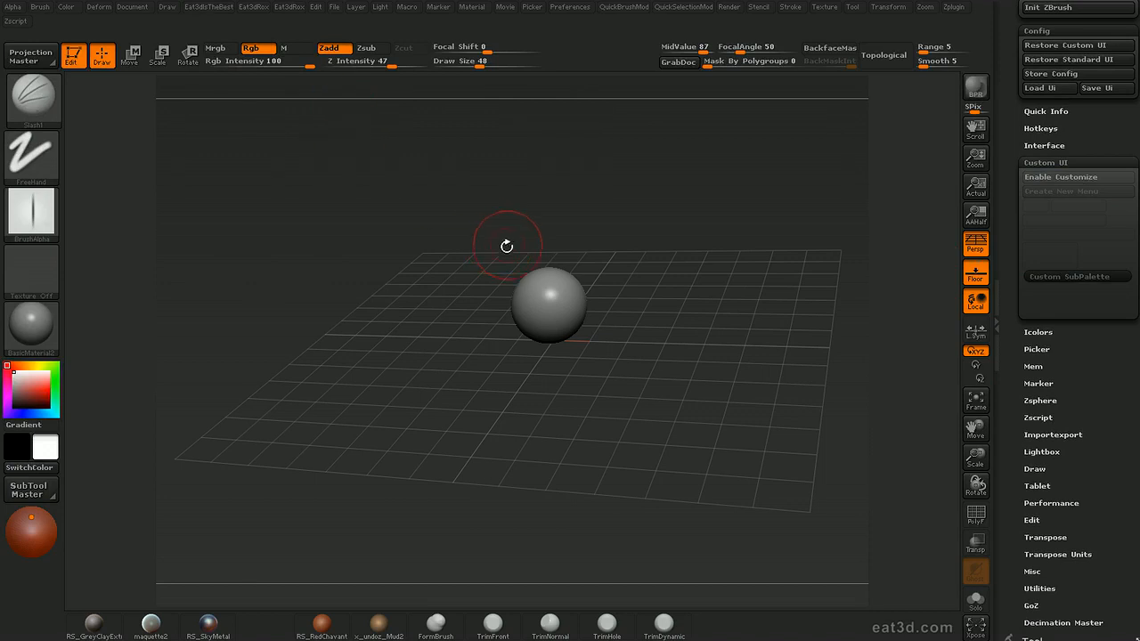
key(ctrl)
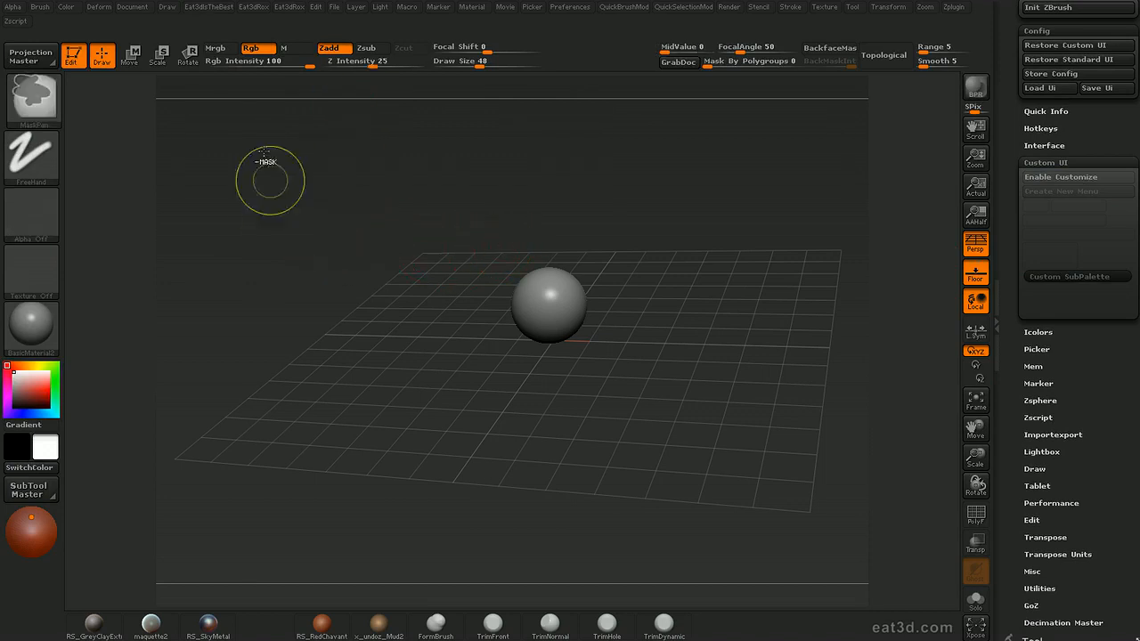
ctrl+alt+click(211, 9)
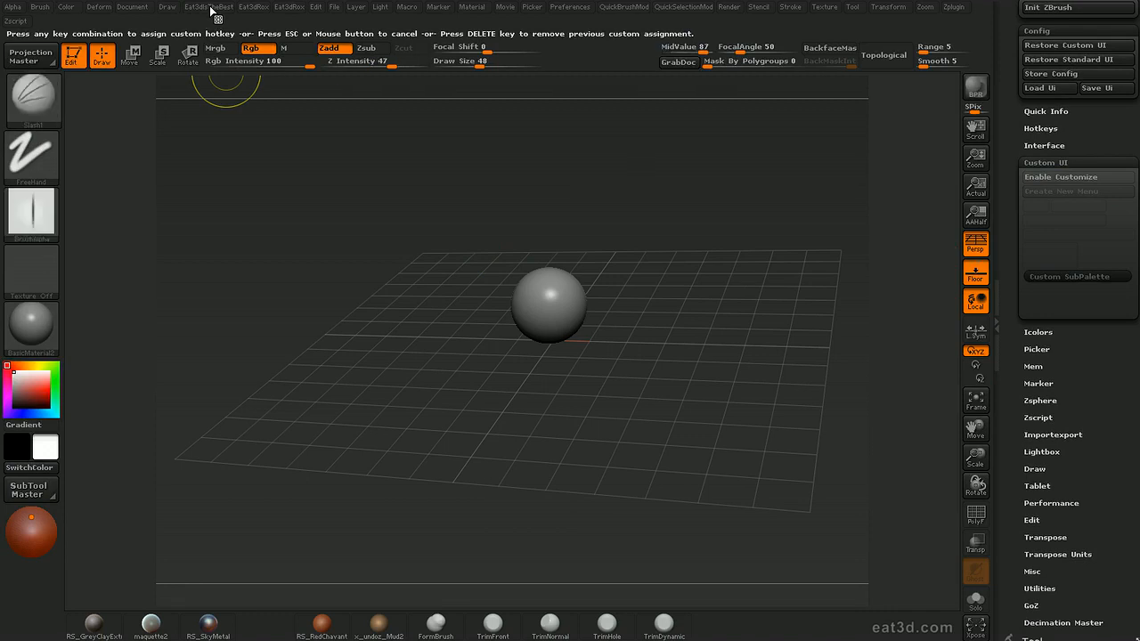
key(1)
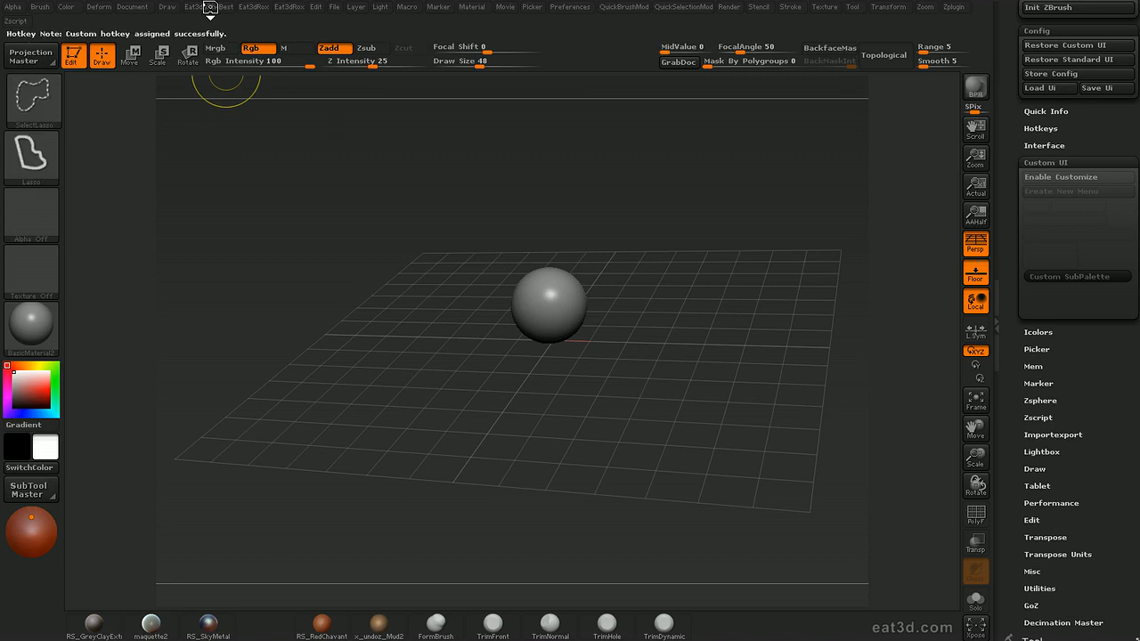
- Test the new hotkey by calling up the Eat3dIsTheBest menu over the canvas, and replace the sphere's stored morph target with a new one
drag(609, 371, 681, 385)
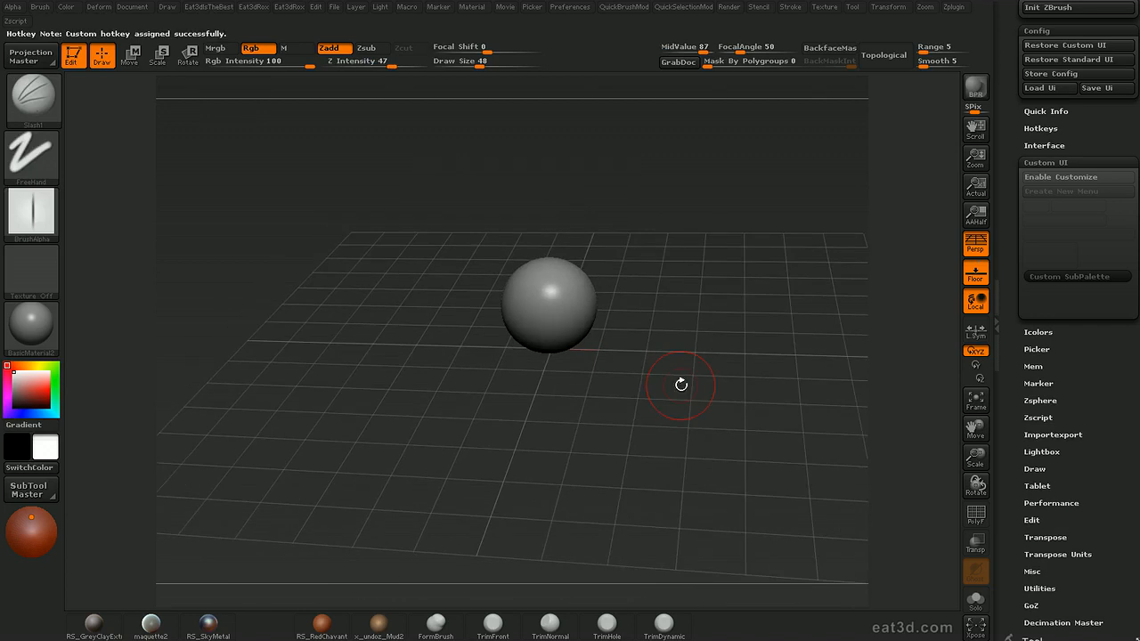
key(ctrl+shift+1)
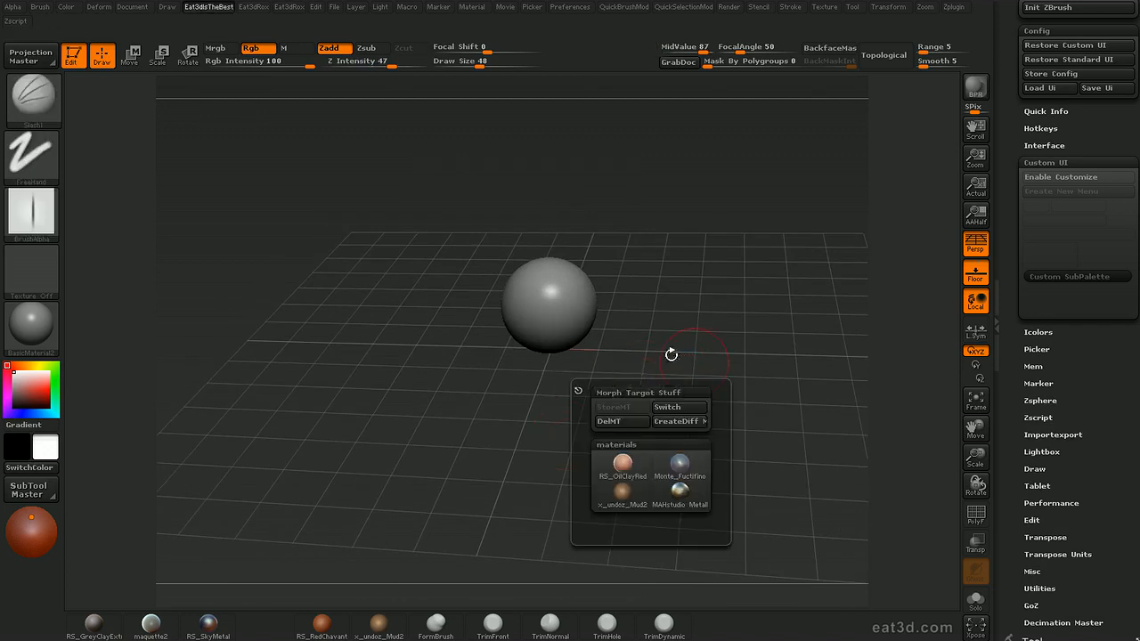
key(f)
key(ctrl+shift+1)
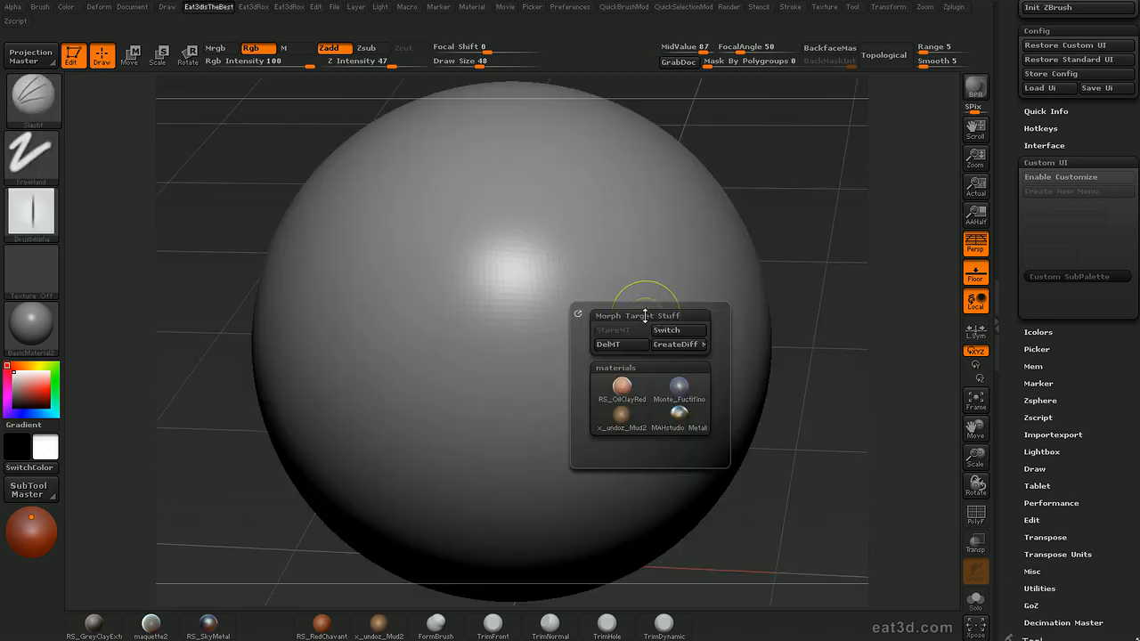
alt+drag(815, 245, 735, 298)
key(ctrl+shift+1)
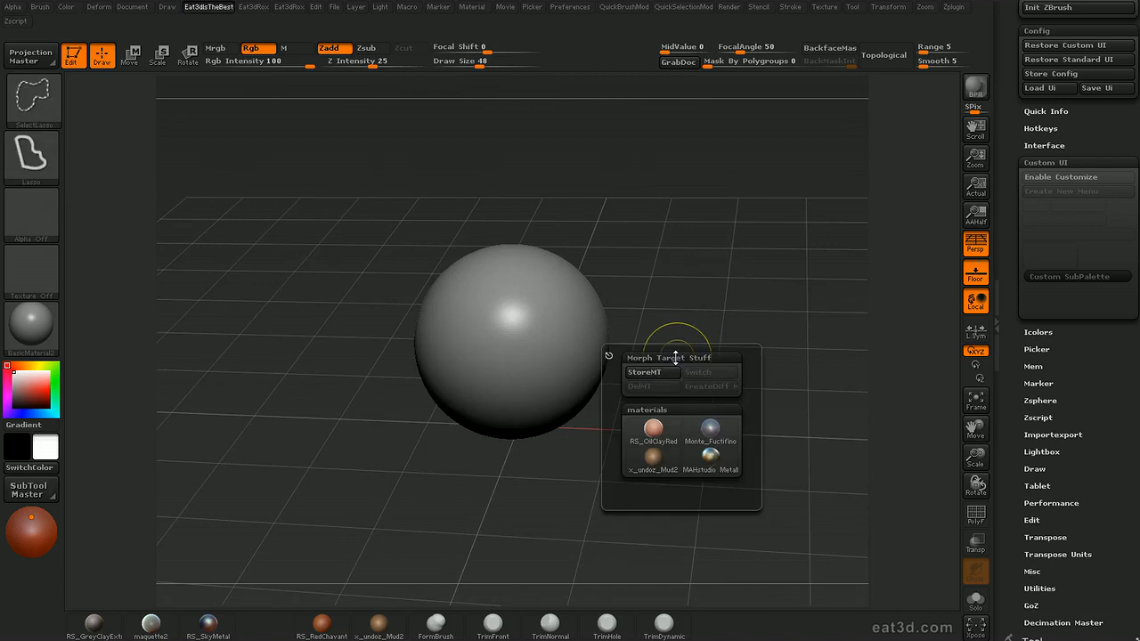
click(669, 374)
mouse_move(704, 330)
mouse_down()
mouse_move(709, 310)
mouse_move(708, 324)
mouse_up()
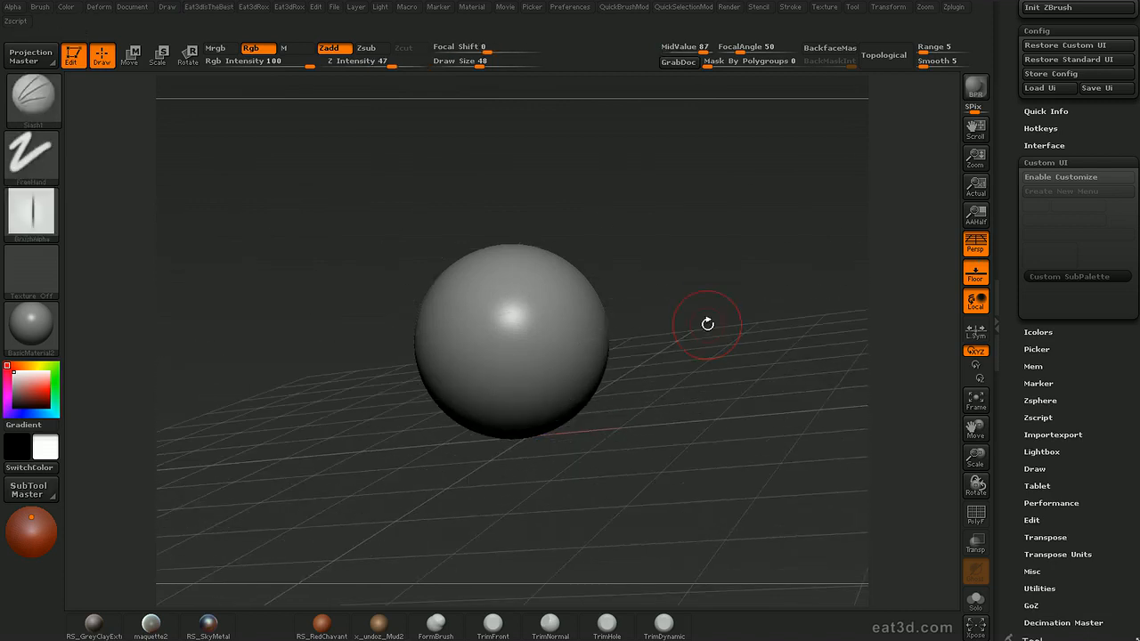
- Call up the custom QuickBrushMod menu over the canvas to view its LazyMouse, Symmetry and Constraints groups, and dismiss it
key(d)
key(q)
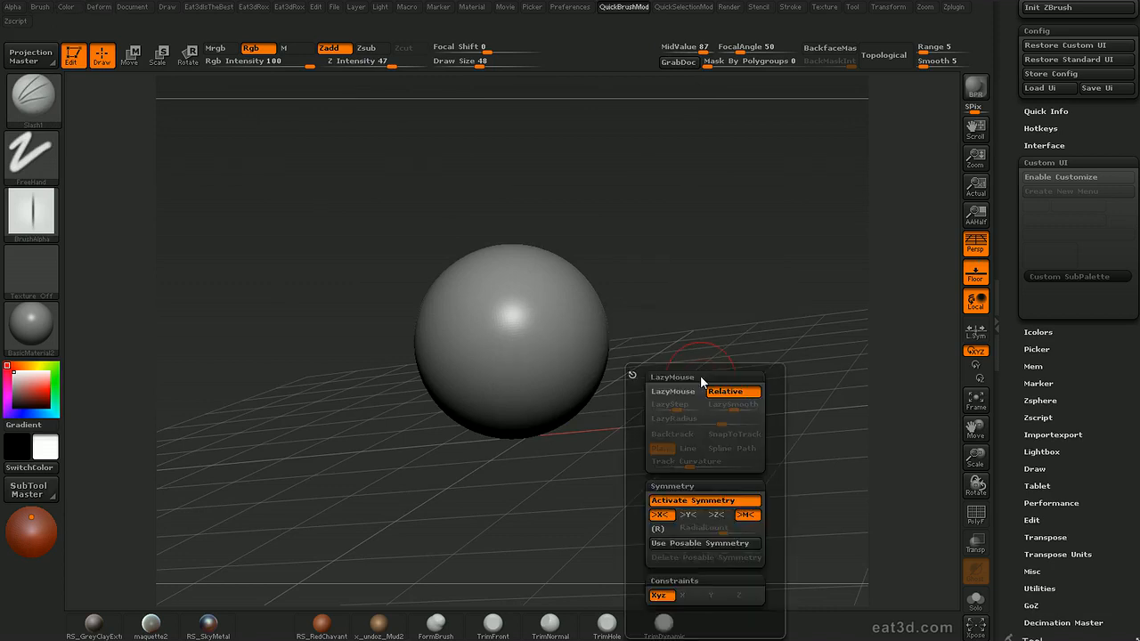
key(w)
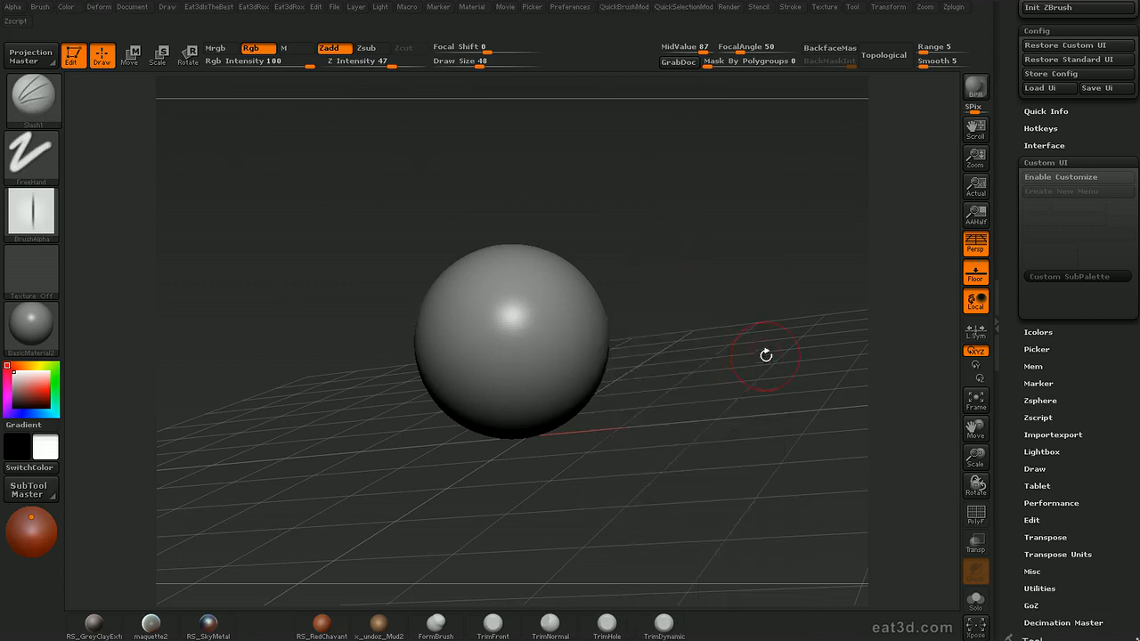